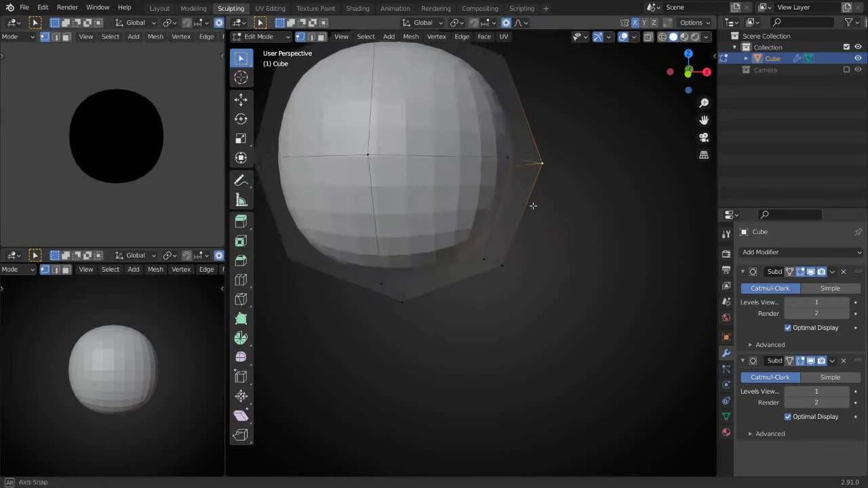
- Select the whole sphere mesh and scale it uniformly
click(589, 229)
key(a)
key(s)
click(597, 288)
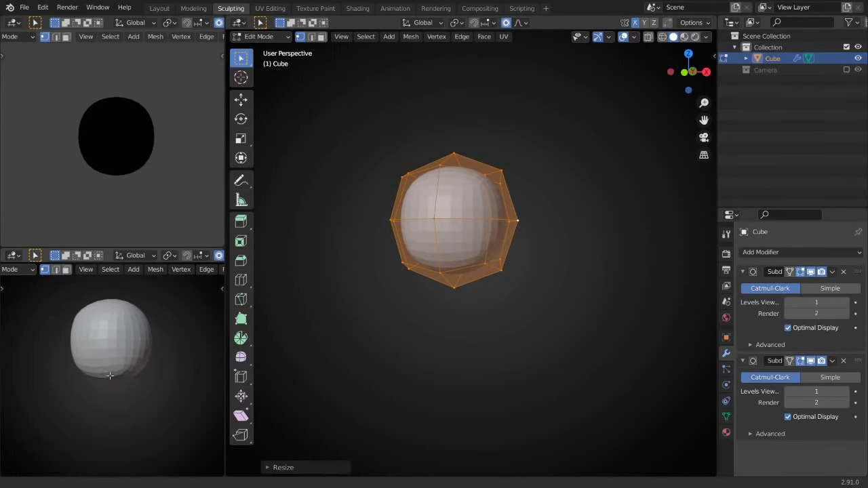
- In side view, pull an upper-right vertex outward with proportional falloff
key(KP_3)
click(516, 193)
key(g)
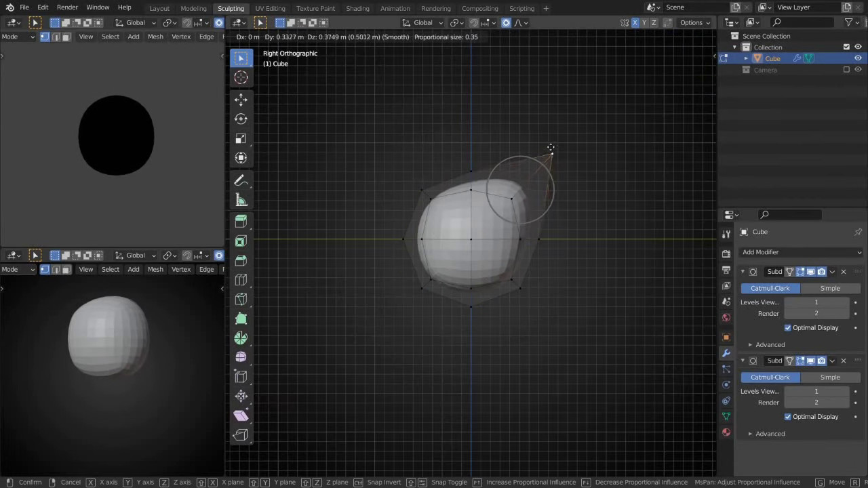
click(550, 147)
- Select the upper-right faces and soft-scale that region
key(c)
drag(516, 156, 563, 217)
mouse_move(563, 217)
middle_down()
mouse_move(602, 266)
mouse_move(517, 245)
middle_up()
key(s)
click(601, 267)
- Move the upper-right vertices in side view to lift that part of the head
key(KP_3)
key(g)
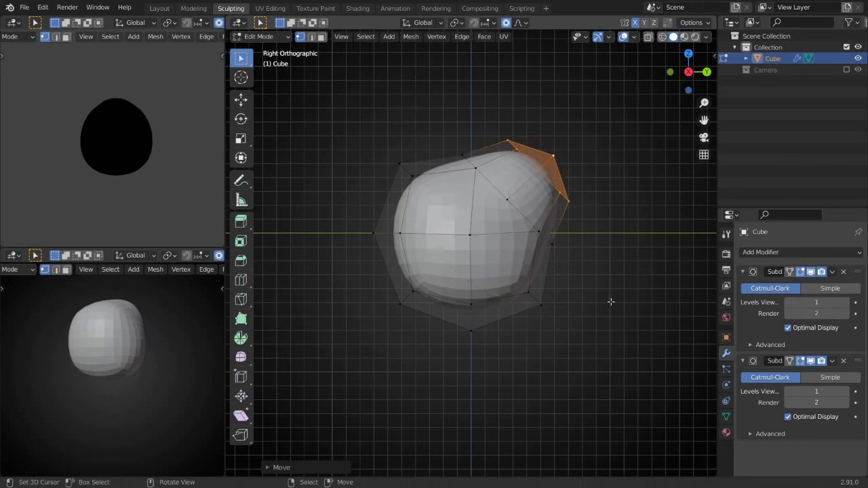
middle_drag(611, 302, 667, 330)
key(KP_3)
key(g)
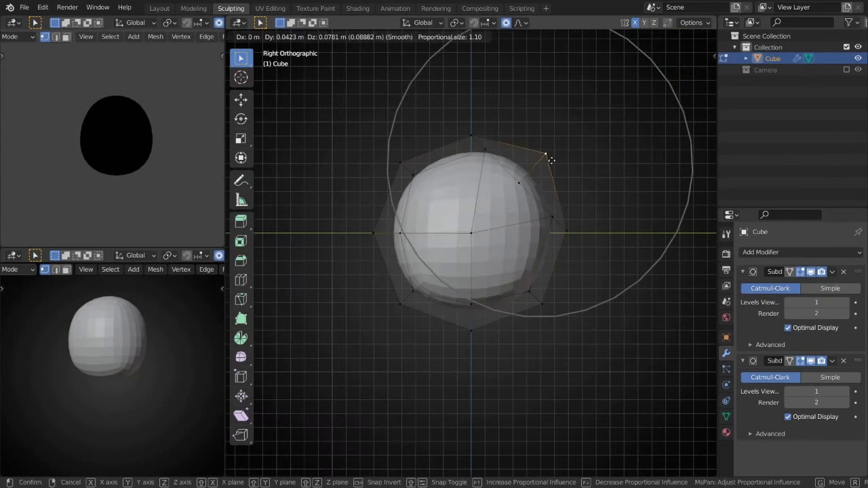
click(594, 144)
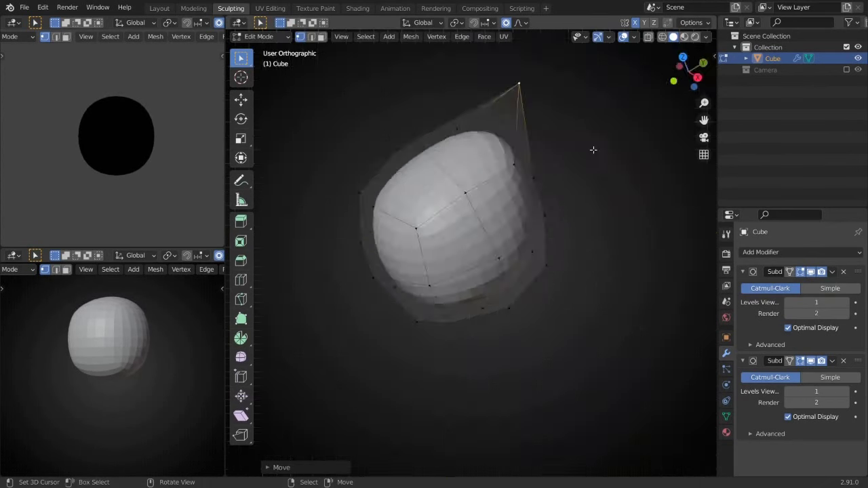
- In top view, change the soft-selection falloff and scale vertices into an egg shape
key(KP_7)
click(521, 22)
mouse_move(546, 181)
middle_down()
mouse_move(455, 166)
mouse_move(562, 260)
middle_up()
key(s)
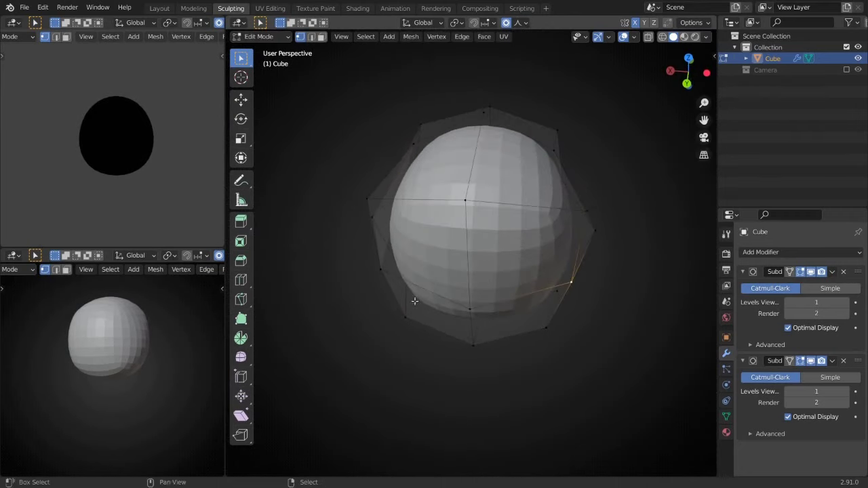
click(563, 280)
mouse_move(630, 284)
middle_down()
mouse_move(609, 286)
mouse_move(471, 199)
middle_up()
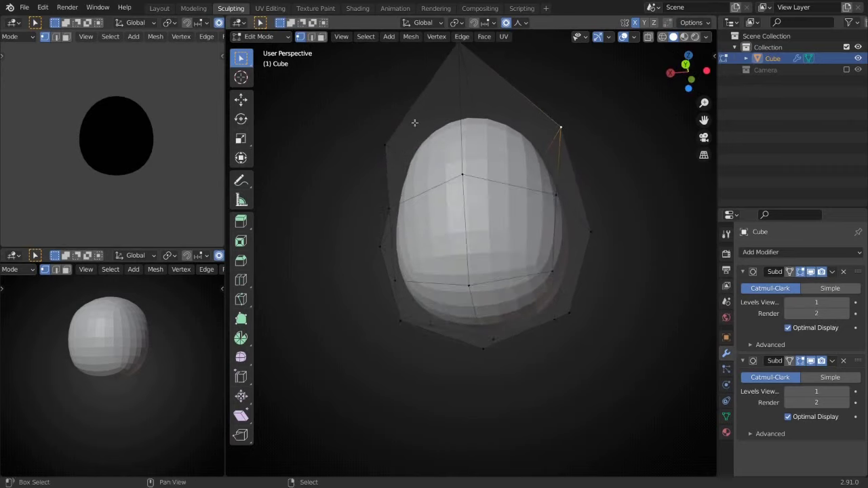
scroll(471, 198, down, 2)
- Pull the top-right vertex and push the rightmost vertex inward
key(g)
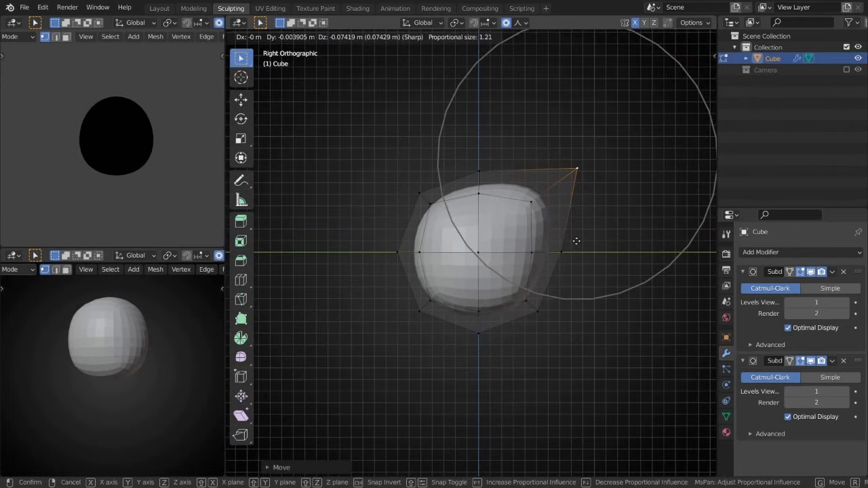
click(570, 254)
middle_drag(588, 337, 569, 272)
click(568, 231)
key(g)
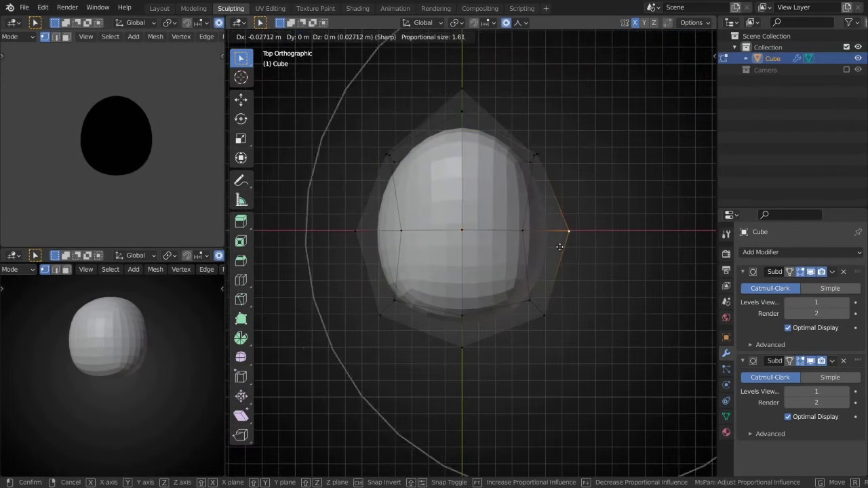
middle_drag(527, 238, 559, 145)
click(527, 141)
- Select the lower edge loop and scale it
alt+click(477, 338)
key(s)
click(502, 353)
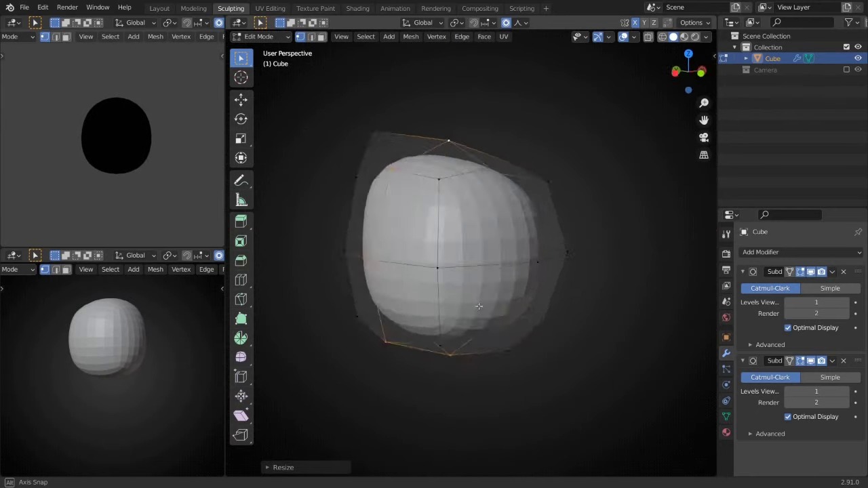
middle_drag(502, 353, 541, 342)
- In side view, redo the soft move of a right-side vertex without the unwanted bulge
key(KP_3)
click(618, 252)
key(g)
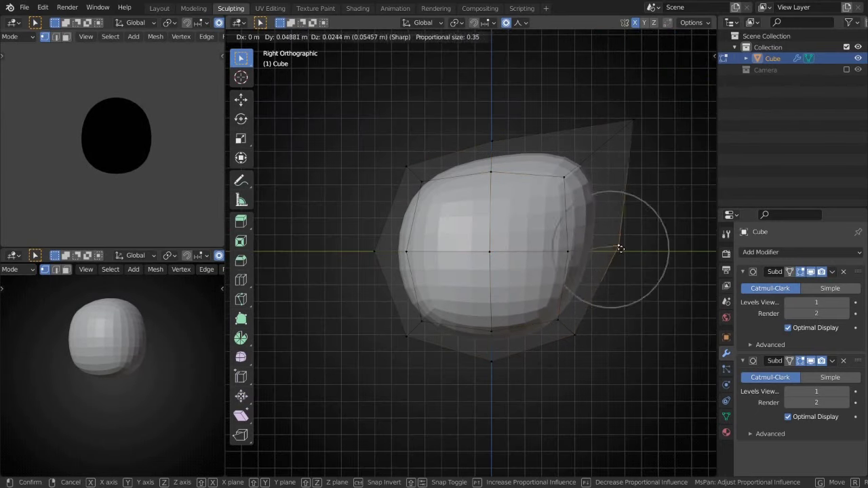
key(ctrl+z)
key(g)
click(539, 189)
mouse_move(539, 190)
middle_down()
mouse_move(616, 290)
mouse_move(373, 256)
middle_up()
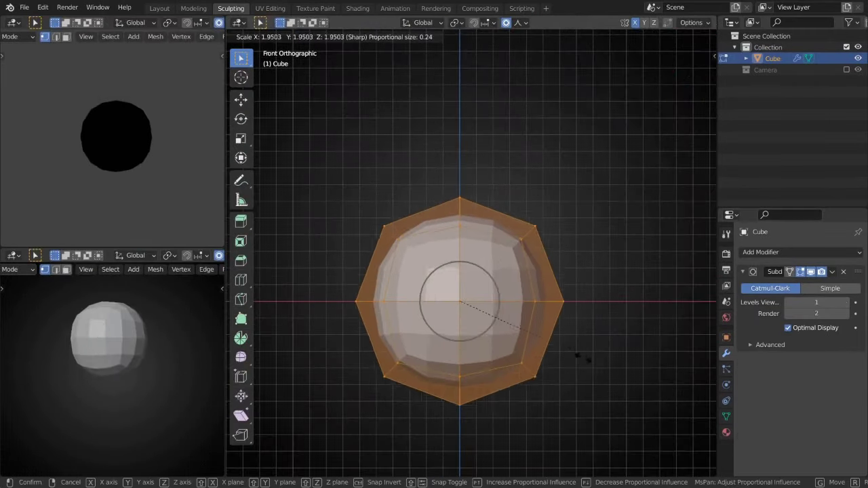
- Extrude the upper-right faces of the head and scale the extrusion
click(582, 357)
mouse_move(582, 358)
middle_down()
mouse_move(527, 188)
mouse_move(560, 226)
middle_up()
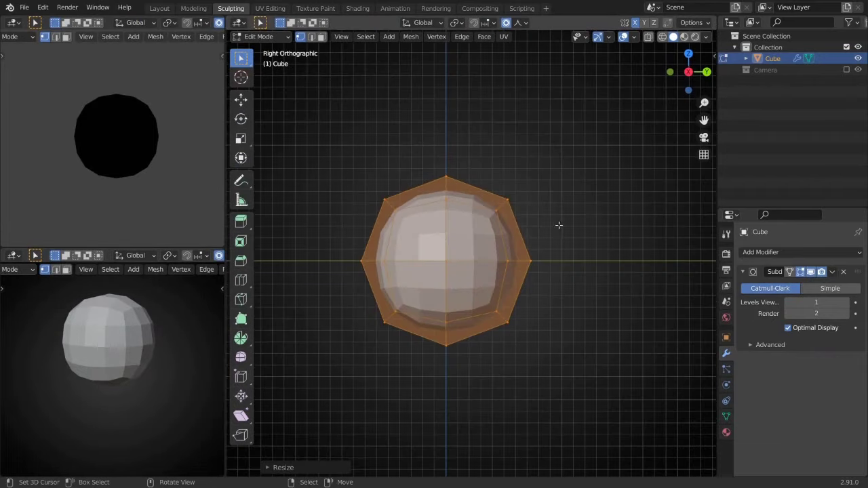
key(ctrl+1)
click(468, 194)
middle_drag(468, 194, 515, 203)
key(e)
key(s)
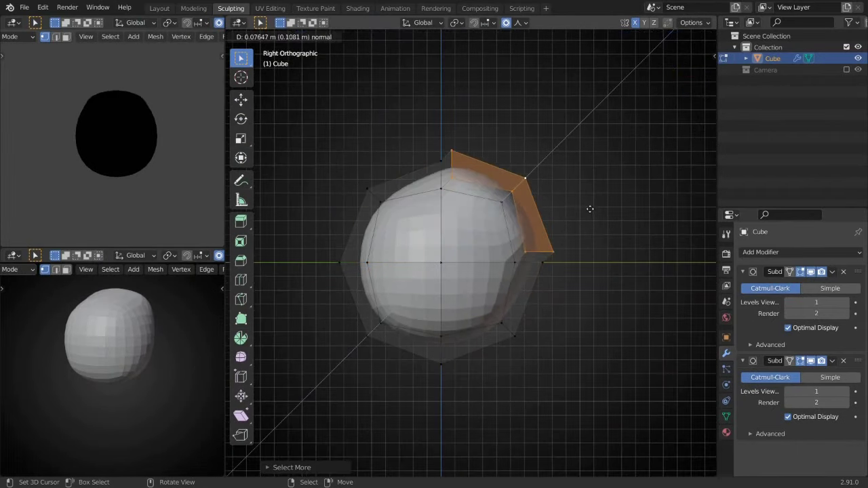
click(604, 230)
middle_drag(604, 231, 552, 269)
- Move the extruded faces upward and reshape the extruded part
right_click(434, 166)
key(Escape)
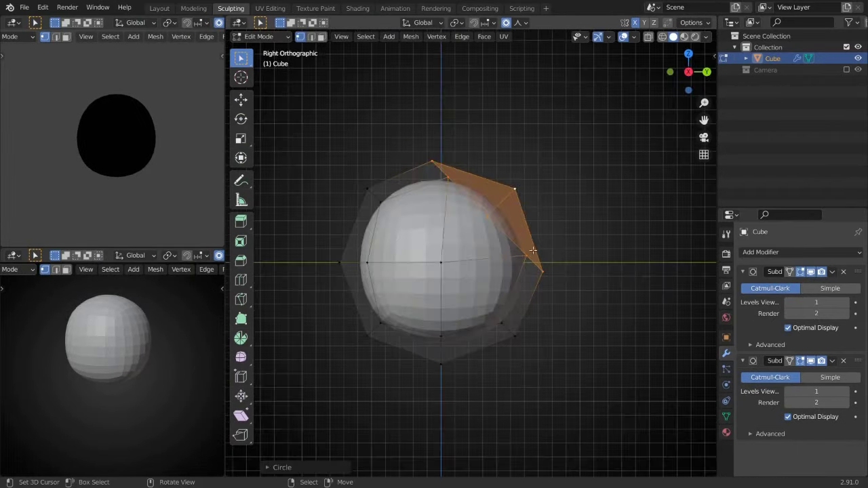
key(g)
click(575, 248)
key(ctrl+z)
key(alt+z)
key(c)
key(g)
- Grow the selection over the extrusion and apply Smooth Vertices
click(567, 252)
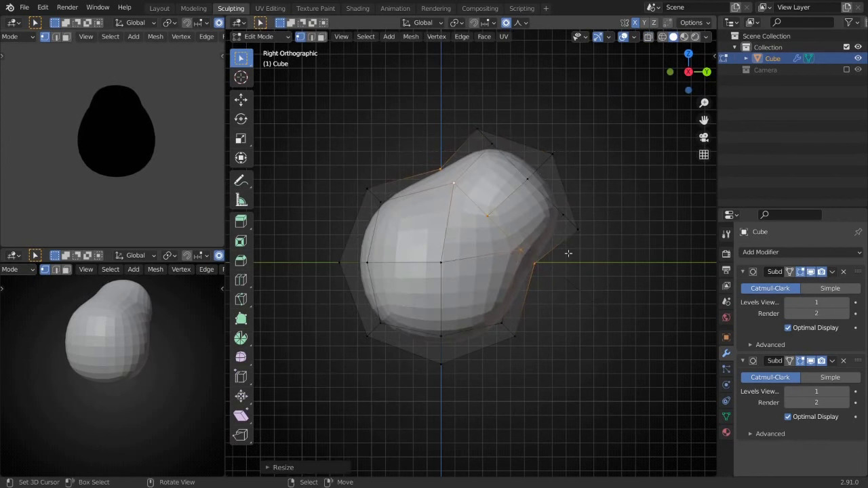
scroll(565, 134, up, 1)
key(ctrl+KP_Add)
right_click(606, 217)
right_click(480, 264)
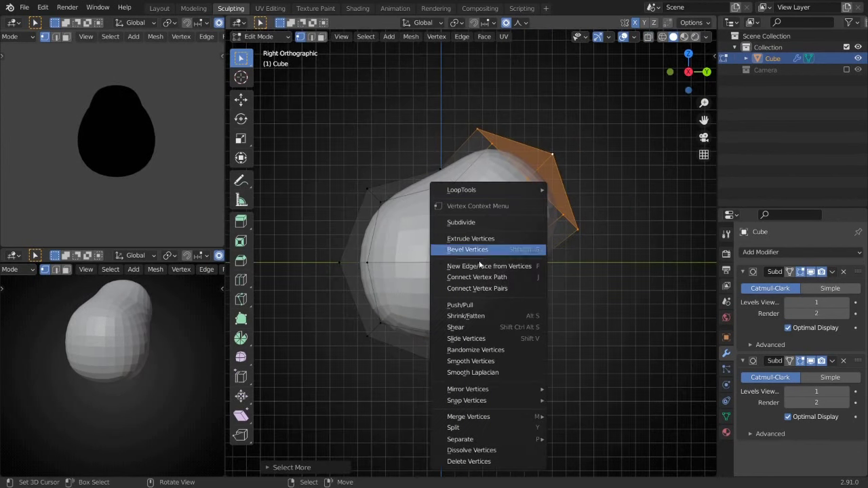
click(471, 361)
- Soft-move the extruded vertices further out to taper the trunk bulge
key(s)
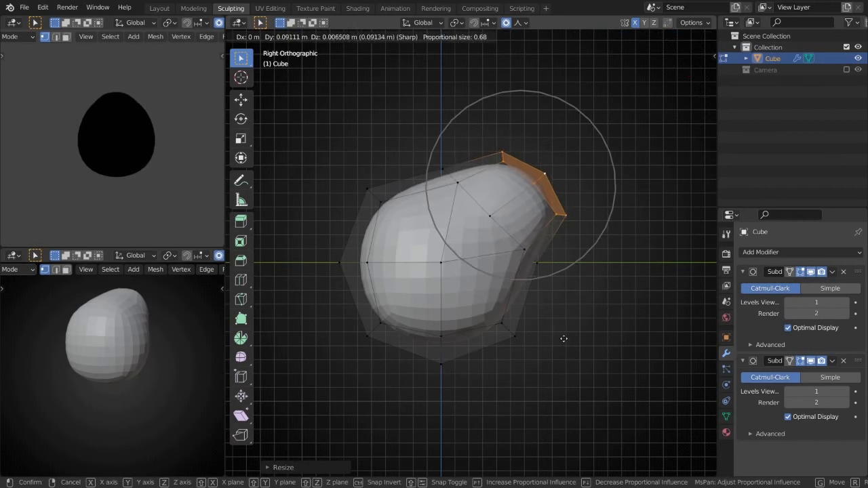
middle_drag(556, 336, 556, 188)
scroll(569, 184, down, 5)
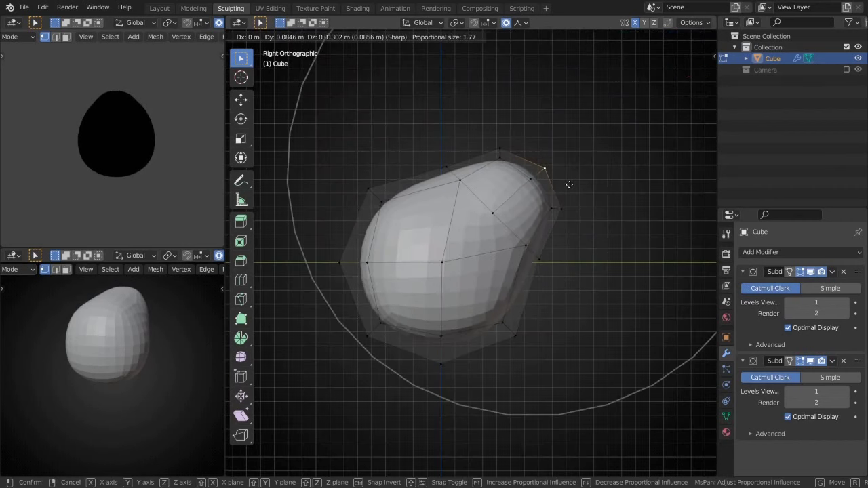
click(567, 200)
middle_drag(565, 248, 581, 251)
- Apply the subdivision, then shrink the Grab brush and pull the head boxier
key(ctrl+Tab)
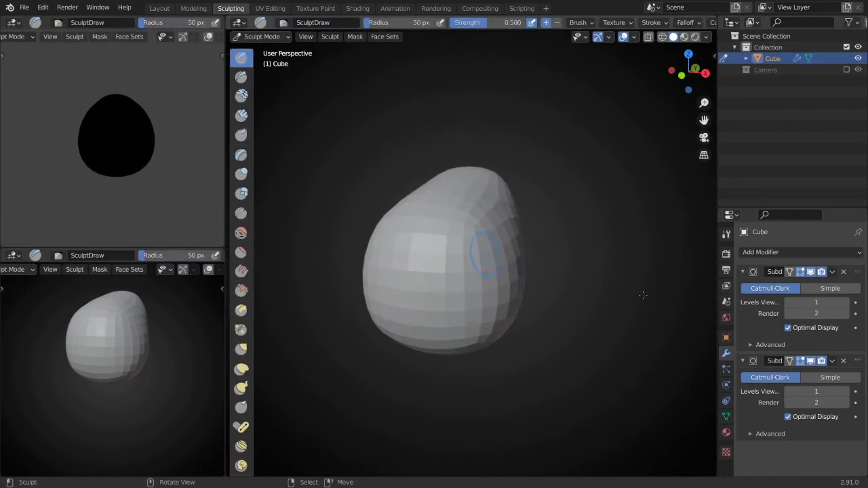
key(ctrl+a)
alt+middle_drag(455, 271, 520, 290)
key(g)
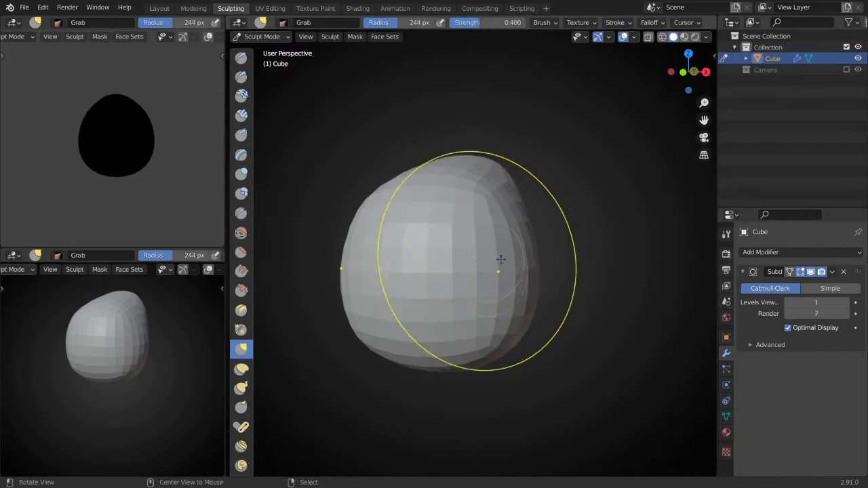
key(f)
click(467, 227)
mouse_move(501, 259)
middle_down()
mouse_move(334, 237)
mouse_move(459, 233)
middle_up()
click(334, 218)
drag(459, 233, 514, 208)
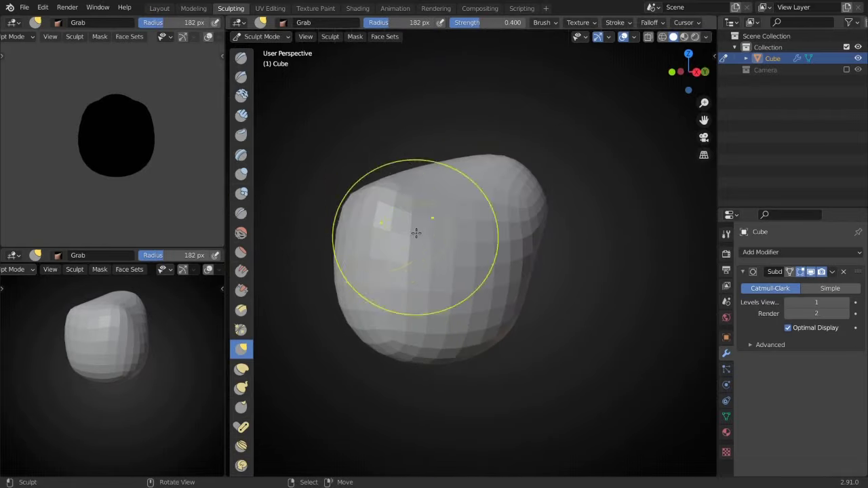
- Readjust the Grab brush size while checking the head from several angles
mouse_move(417, 233)
alt+middle_down()
mouse_move(369, 295)
mouse_move(411, 318)
mouse_move(523, 324)
mouse_move(532, 292)
mouse_move(517, 247)
alt+middle_up()
key(f)
click(542, 319)
key(f)
click(548, 236)
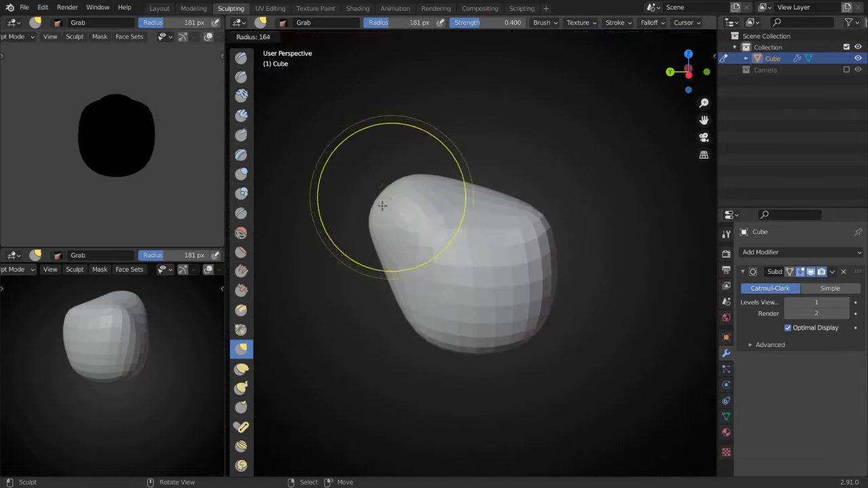
click(382, 206)
alt+middle_drag(382, 205, 493, 209)
mouse_move(562, 223)
alt+middle_down()
mouse_move(506, 228)
mouse_move(414, 267)
alt+middle_up()
- Crease the head's surface, then grab it into a rounder shape
key(shift+c)
key(f)
click(500, 232)
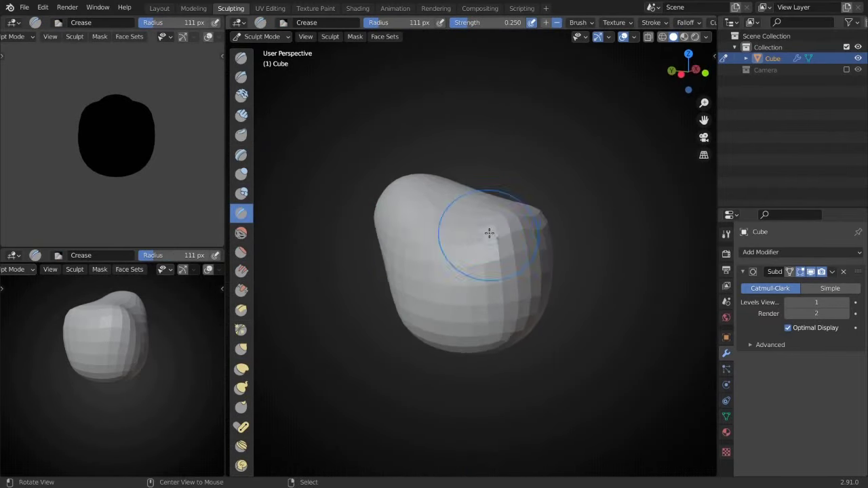
key(g)
mouse_move(489, 232)
middle_down()
mouse_move(454, 231)
mouse_move(475, 230)
middle_up()
key(f)
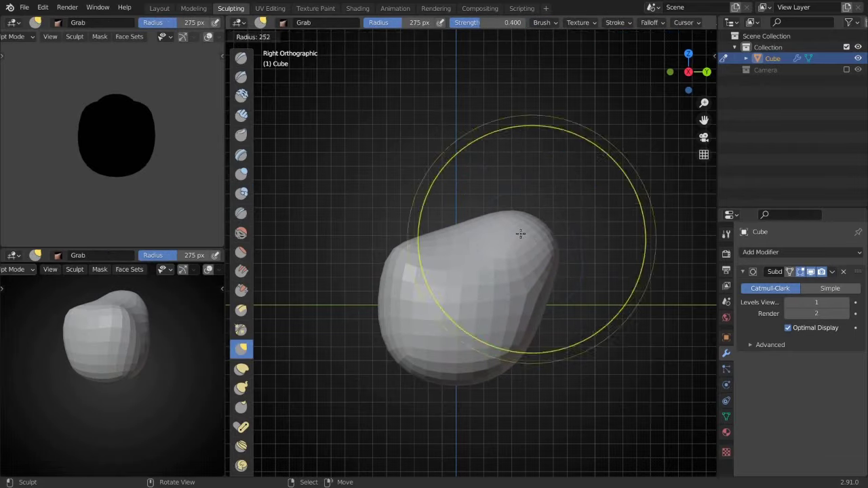
drag(520, 363, 495, 345)
mouse_move(494, 345)
middle_down()
mouse_move(379, 306)
mouse_move(396, 306)
mouse_move(310, 310)
mouse_move(469, 242)
mouse_move(439, 249)
mouse_move(471, 297)
mouse_move(457, 285)
middle_up()
- Enlarge the Crease brush, then grab and pull the lower part of the head
key(f)
click(482, 254)
key(shift+c)
key(f)
click(439, 248)
key(g)
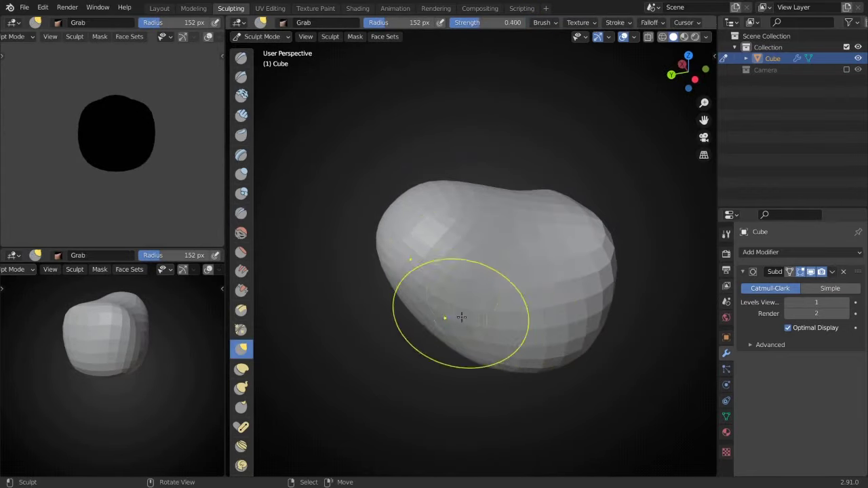
middle_drag(459, 316, 365, 286)
- Check the head in front and right side views, then leave Sculpt Mode
key(KP_1)
key(ctrl+Tab)
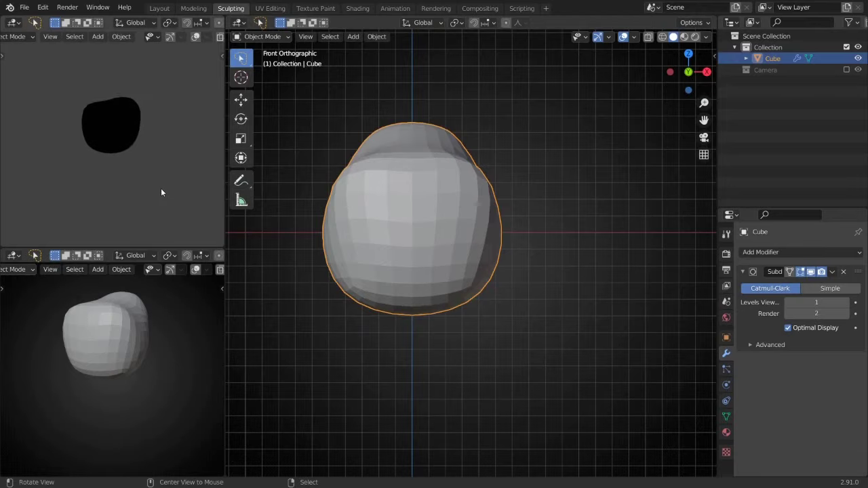
key(ctrl+Tab)
key(KP_3)
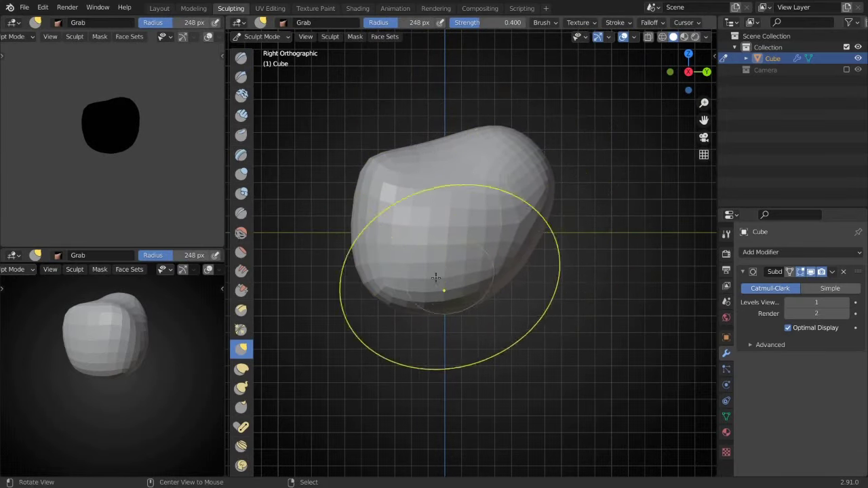
click(261, 36)
- Add a new cube, give it Subdivision Surface smoothing and scale it
click(261, 49)
key(shift+a)
click(415, 195)
key(Tab)
click(632, 36)
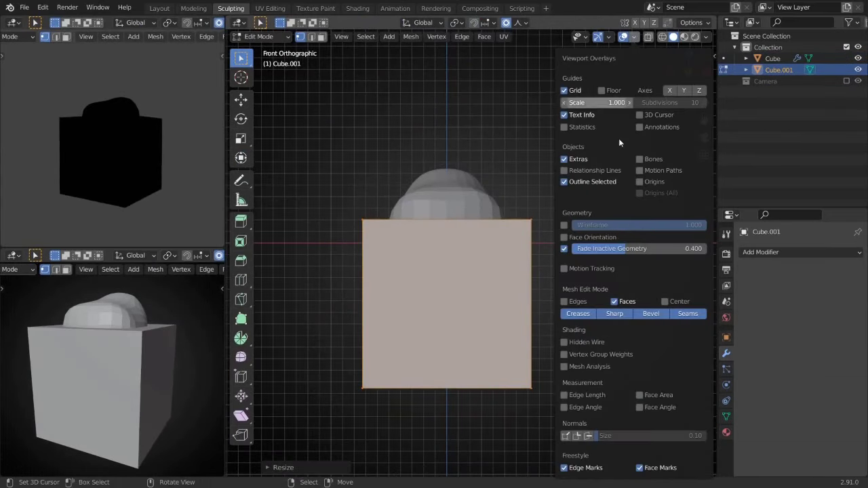
key(Tab)
key(ctrl+1)
key(Tab)
key(s)
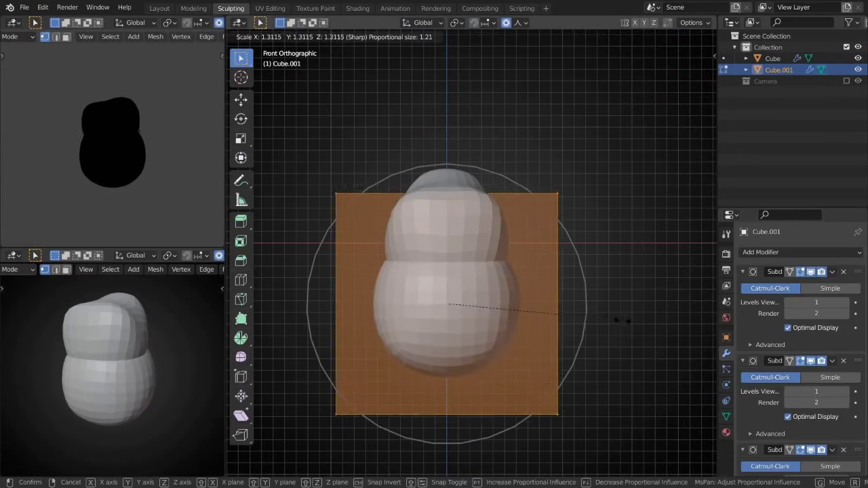
click(618, 388)
- Move the blob down along Z beneath the head and scale it smaller
key(KP_3)
key(KP_1)
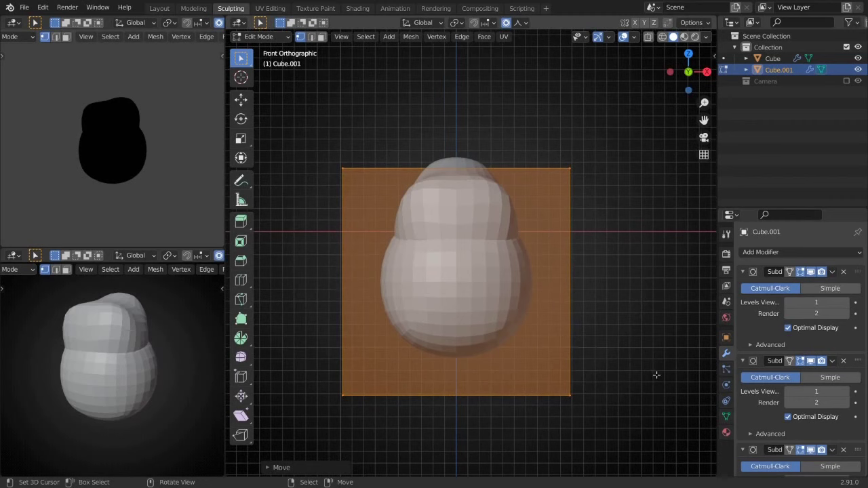
key(g)
key(z)
click(626, 341)
key(s)
key(Tab)
click(510, 214)
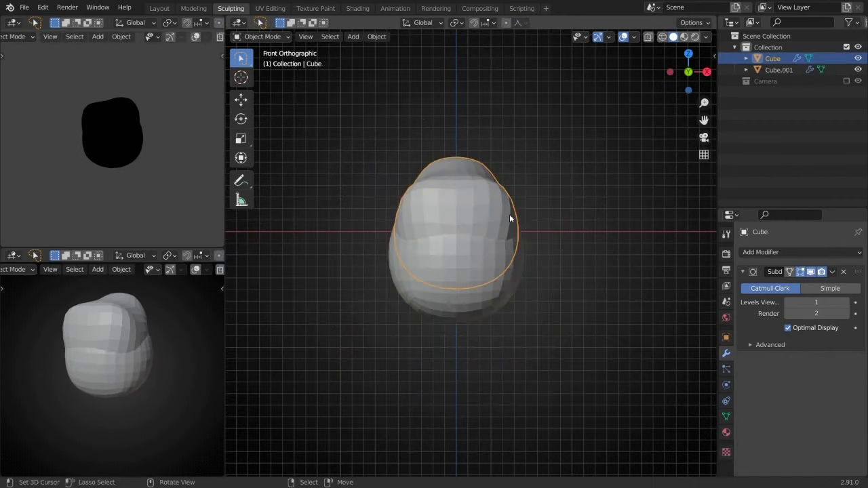
- Select Cube.001 and apply its Subdivision modifier
key(ctrl+Tab)
mouse_move(509, 215)
middle_down()
mouse_move(471, 210)
mouse_move(513, 223)
middle_up()
key(ctrl+Tab)
click(778, 70)
key(ctrl+a)
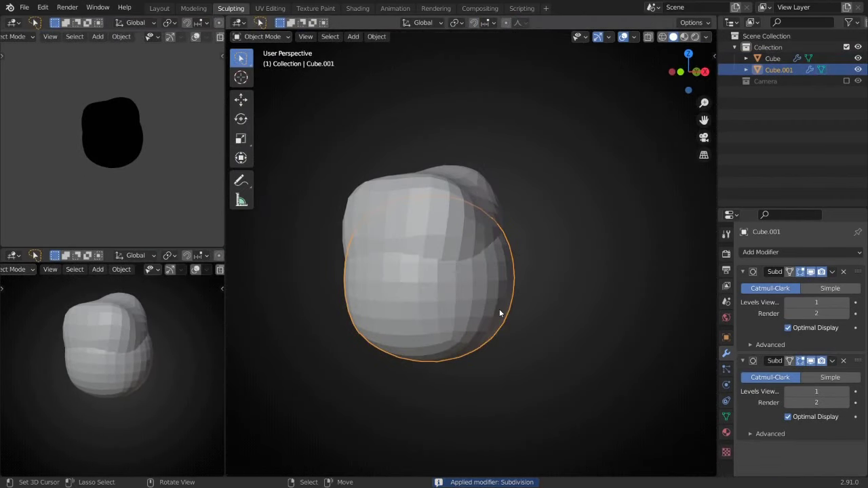
- Grab-sculpt the head Cube from the right side view with an enlarged brush
key(KP_3)
click(392, 198)
key(ctrl+Tab)
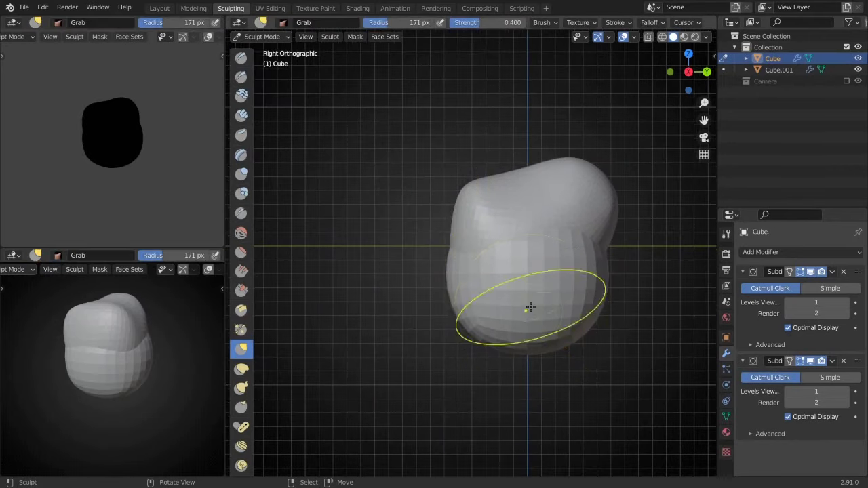
key(ctrl+z)
key(ctrl+shift+z)
scroll(459, 222, up, 2)
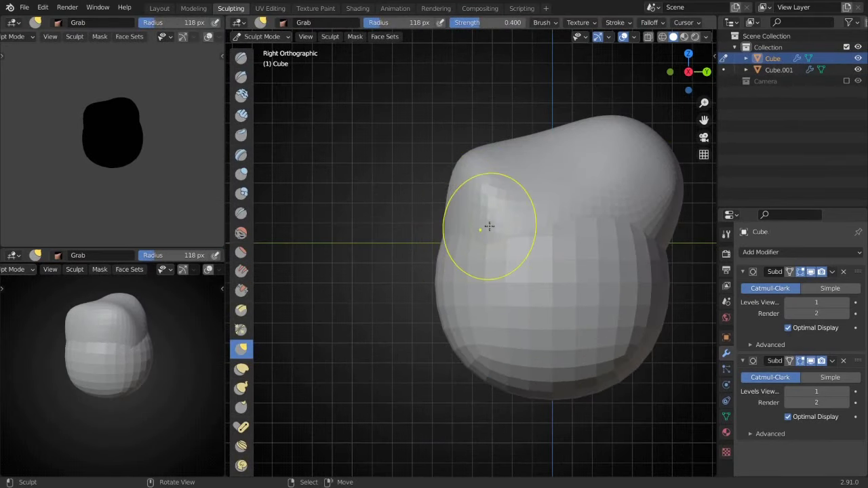
mouse_move(483, 228)
middle_down()
mouse_move(462, 256)
mouse_move(448, 231)
mouse_move(467, 226)
middle_up()
key(f)
scroll(467, 226, up, 2)
scroll(427, 213, down, 2)
- Grab-sculpt the lower blob Cube.001 from the front and right views with a resized brush
key(ctrl+Tab)
click(529, 285)
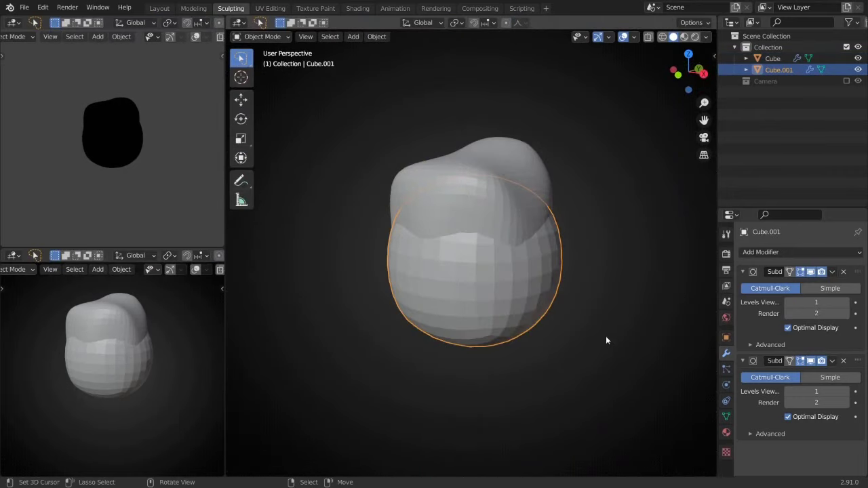
key(KP_1)
key(ctrl+Tab)
middle_drag(531, 297, 438, 266)
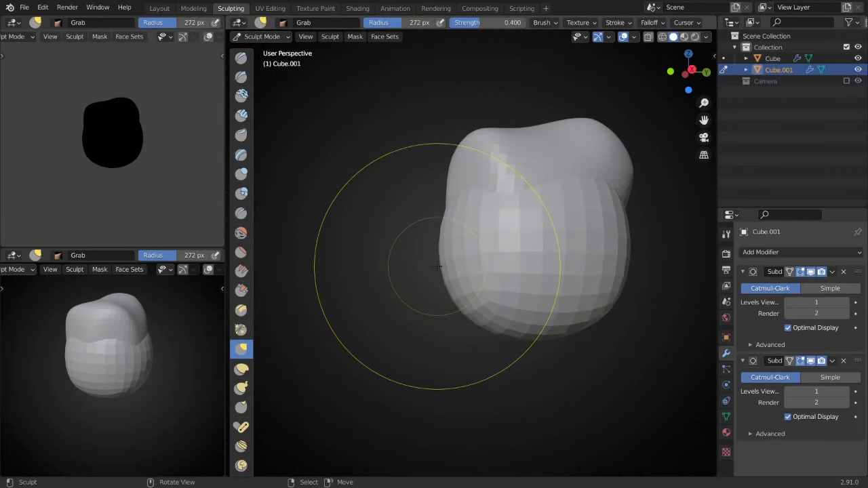
key(KP_1)
key(KP_3)
key(f)
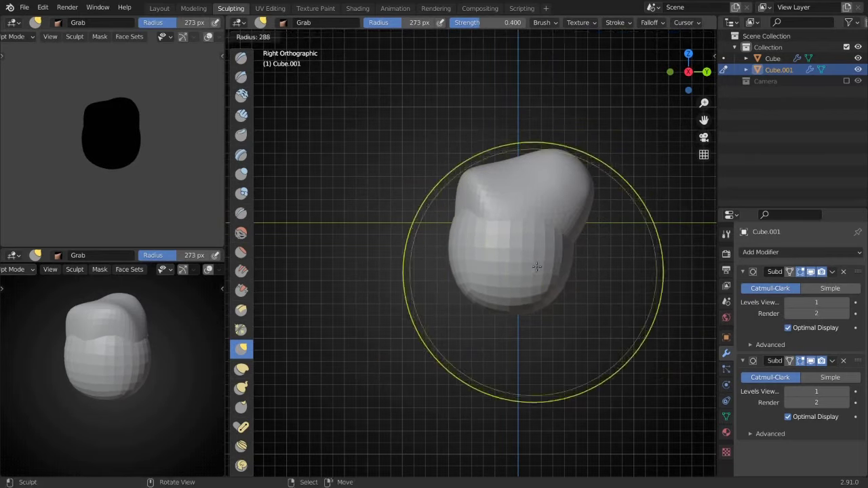
click(542, 278)
- Apply Cube.001's second Subdivision modifier, then enter Edit Mode in front view
key(ctrl+a)
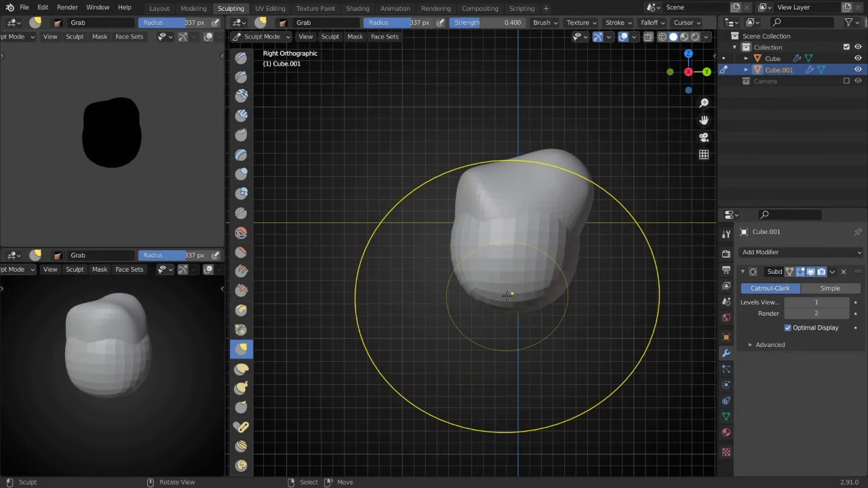
scroll(507, 295, up, 2)
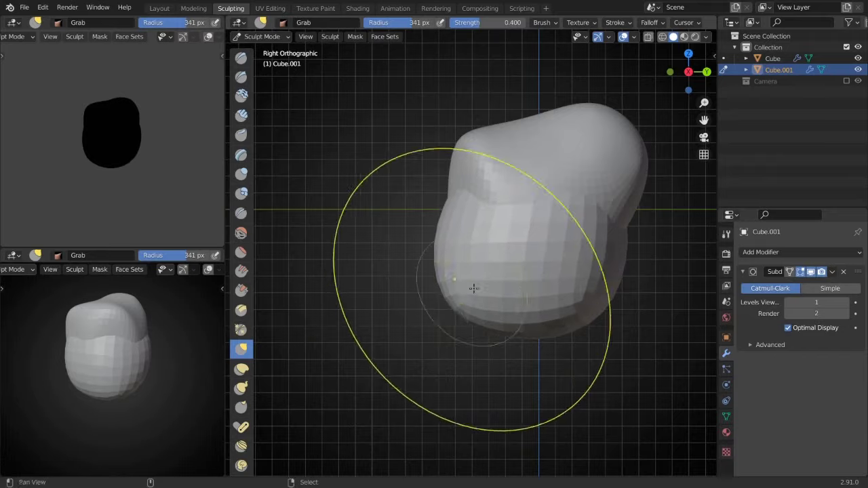
middle_drag(474, 288, 523, 369)
key(Tab)
key(KP_1)
click(800, 251)
- Add a Mirror modifier above Subdivision, join the halves, and align the centre-line vertices
click(542, 116)
drag(855, 370, 838, 244)
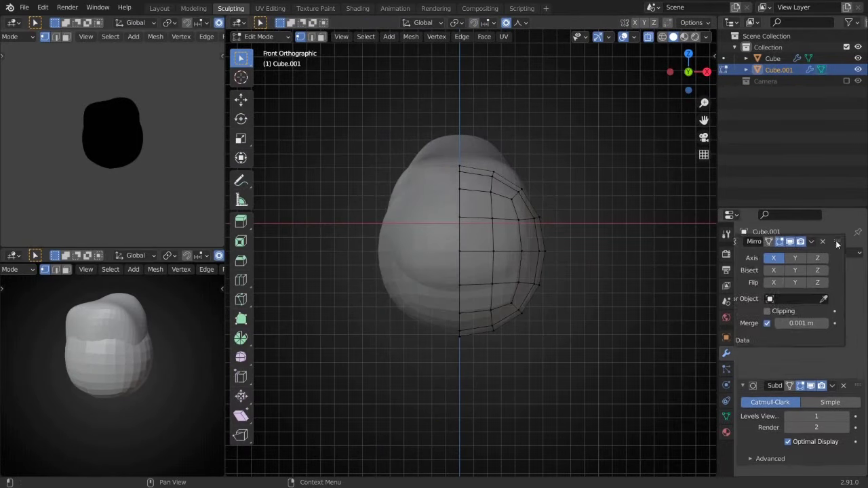
click(767, 311)
scroll(474, 271, up, 1)
drag(444, 129, 471, 360)
key(g)
click(441, 285)
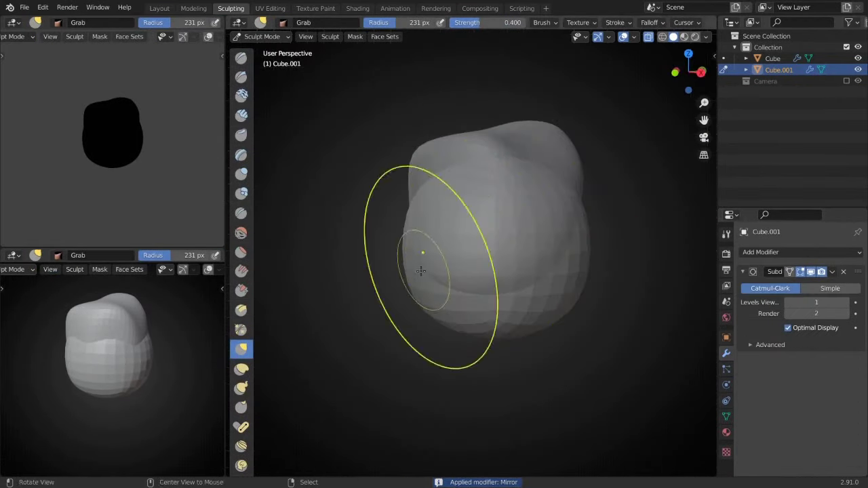
- Add a subdivision level to Cube.001 and sculpt it with the Crease brush
alt+middle_drag(588, 166, 580, 295)
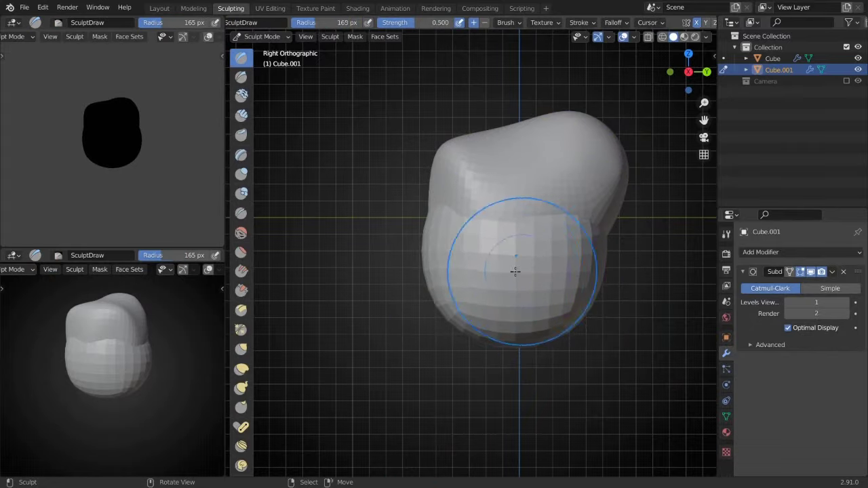
middle_drag(469, 278, 505, 308)
mouse_move(573, 306)
middle_down()
mouse_move(455, 369)
mouse_move(542, 304)
mouse_move(542, 269)
middle_up()
key(ctrl+1)
key(shift+c)
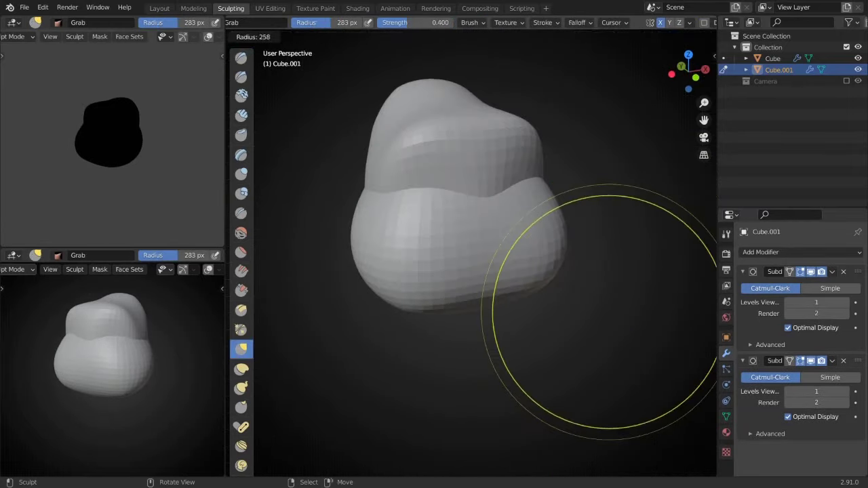
middle_drag(562, 339, 486, 385)
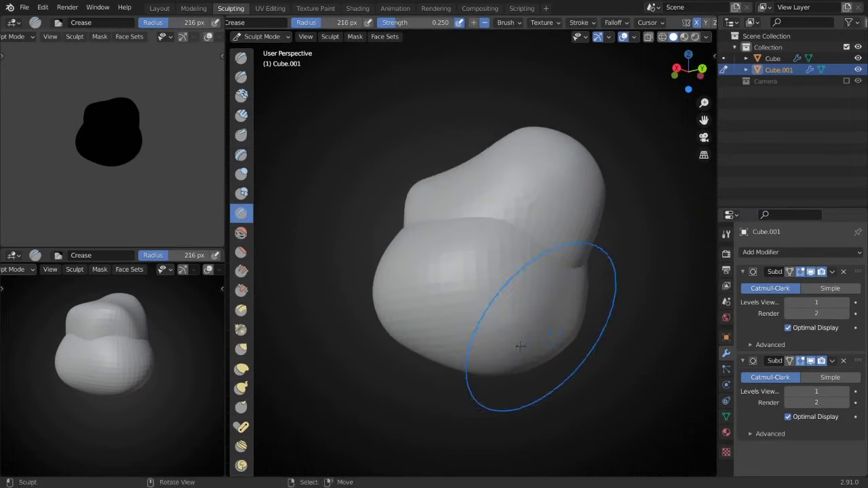
mouse_move(521, 346)
middle_down()
mouse_move(490, 306)
mouse_move(543, 213)
middle_up()
- Grab-sculpt the head with a larger brush from several angles
key(g)
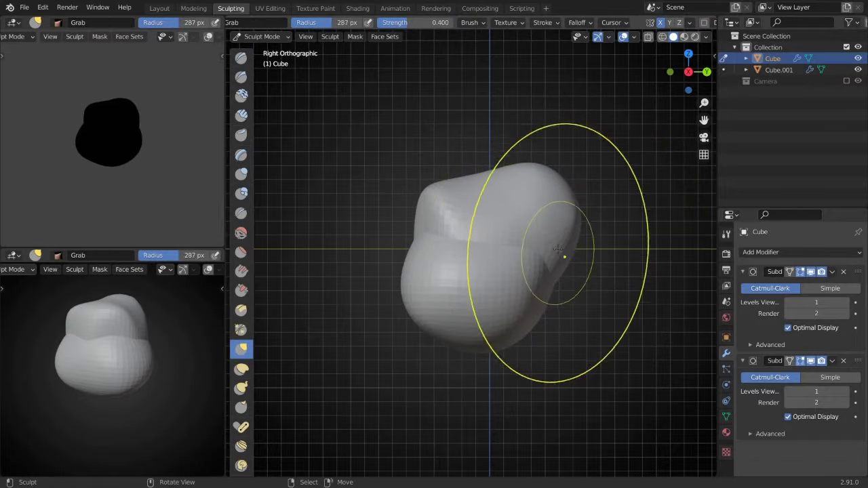
middle_drag(558, 248, 545, 269)
scroll(585, 219, up, 2)
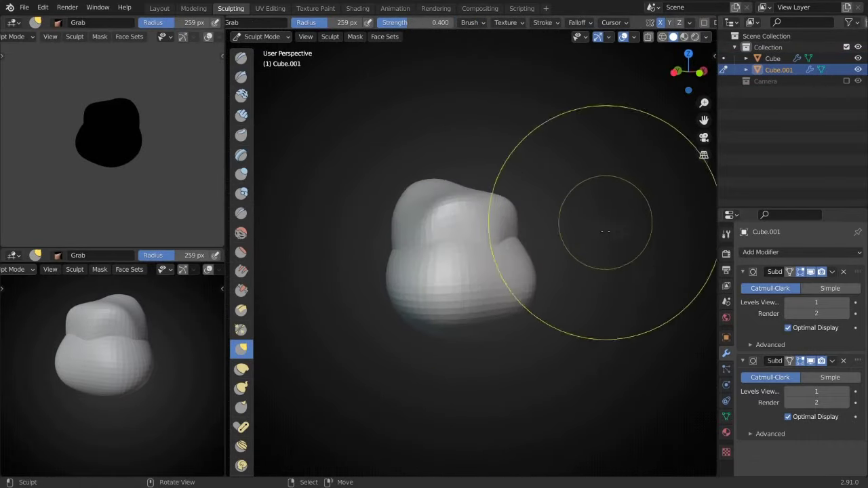
scroll(460, 200, up, 3)
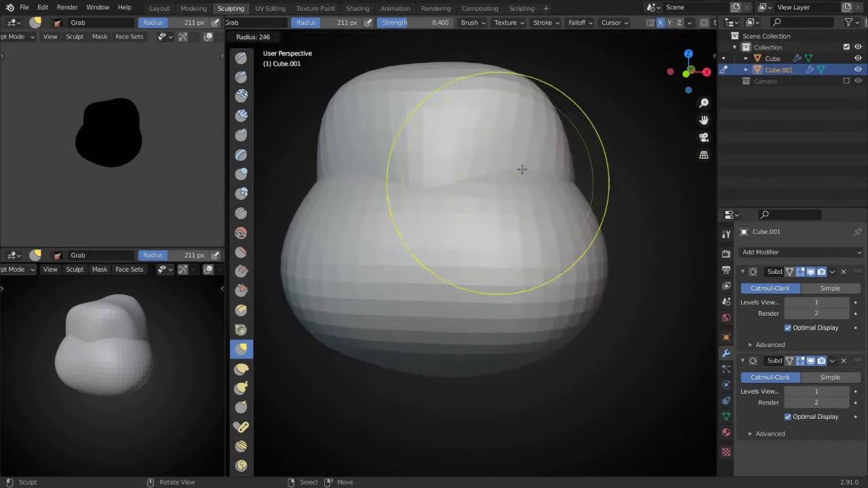
click(522, 169)
middle_drag(522, 169, 530, 288)
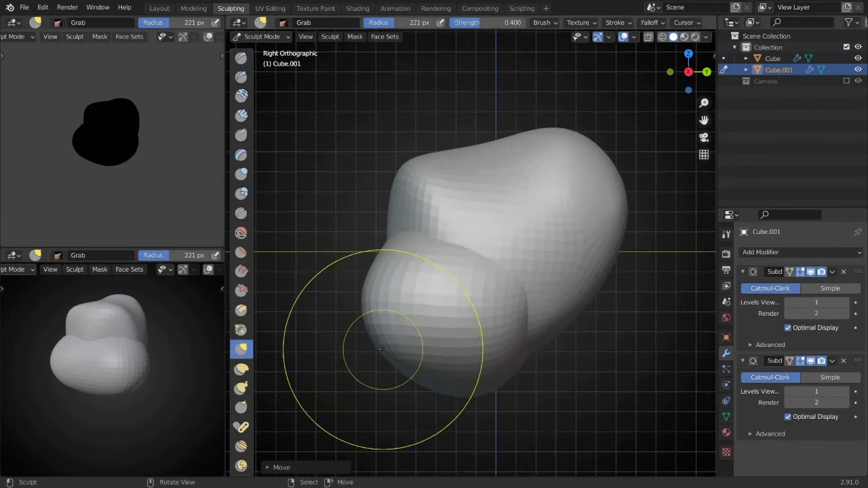
mouse_move(382, 349)
middle_down()
mouse_move(127, 381)
mouse_move(384, 393)
middle_up()
- Shape Cube.001 with Crease, Snake Hook and Grab brushes, then apply its extra subdivision
key(f)
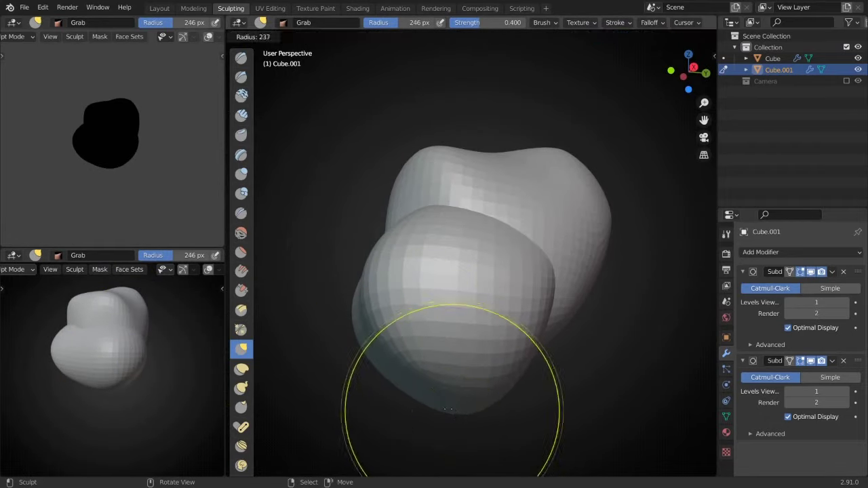
key(shift+c)
mouse_move(466, 393)
middle_down()
mouse_move(469, 249)
mouse_move(386, 431)
middle_up()
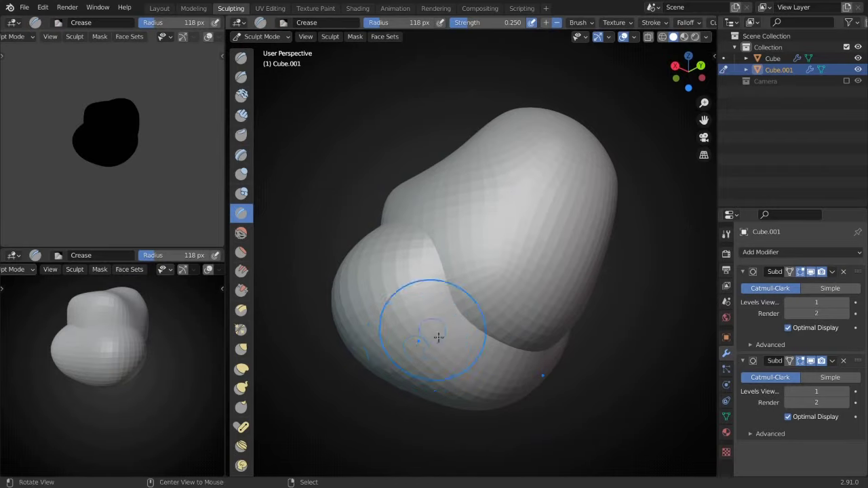
mouse_move(438, 337)
middle_down()
mouse_move(516, 379)
mouse_move(477, 393)
mouse_move(446, 348)
mouse_move(468, 273)
middle_up()
key(k)
key(g)
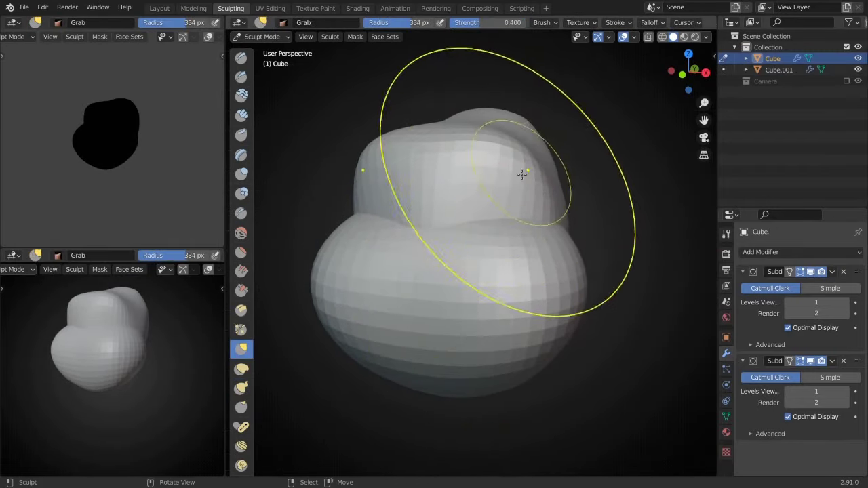
middle_drag(522, 174, 520, 226)
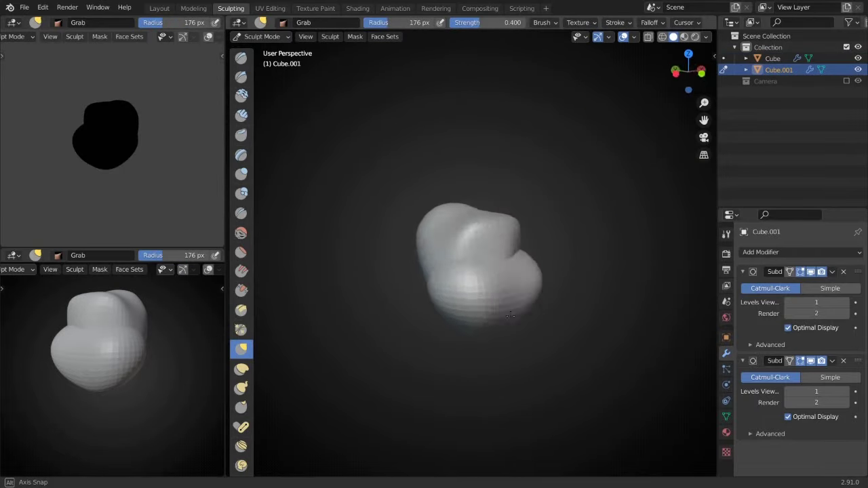
key(ctrl+a)
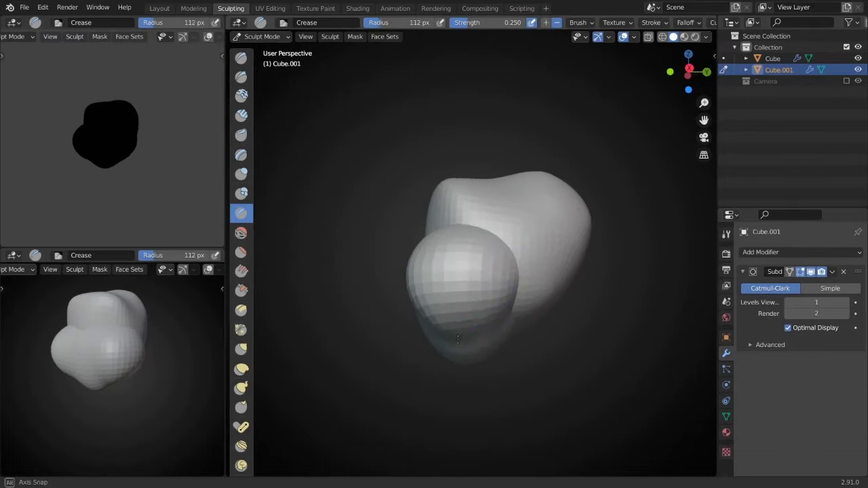
- Grab-sculpt the head from the front view, enlarging then shrinking the brush
key(g)
key(f)
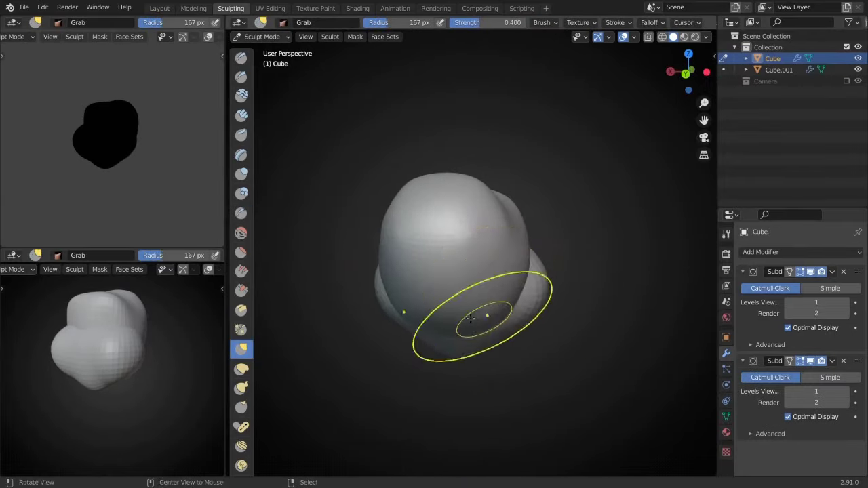
key(KP_1)
key(f)
click(509, 213)
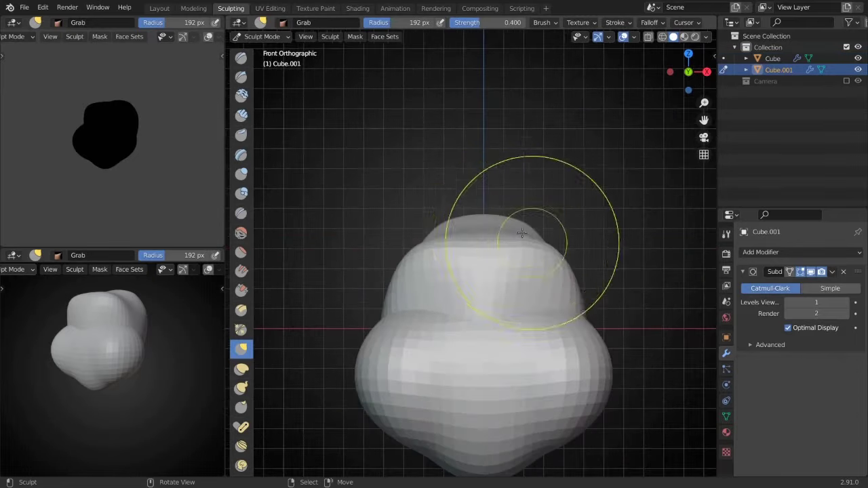
key(f)
- Dent Cube.001's lower lobe with an enlarged Grab brush, checking it from the top
click(475, 306)
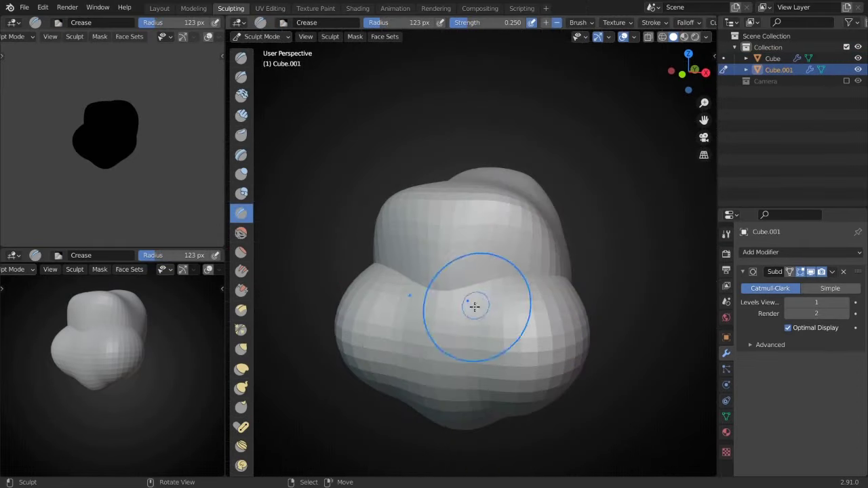
mouse_move(475, 306)
middle_down()
mouse_move(539, 294)
mouse_move(494, 287)
middle_up()
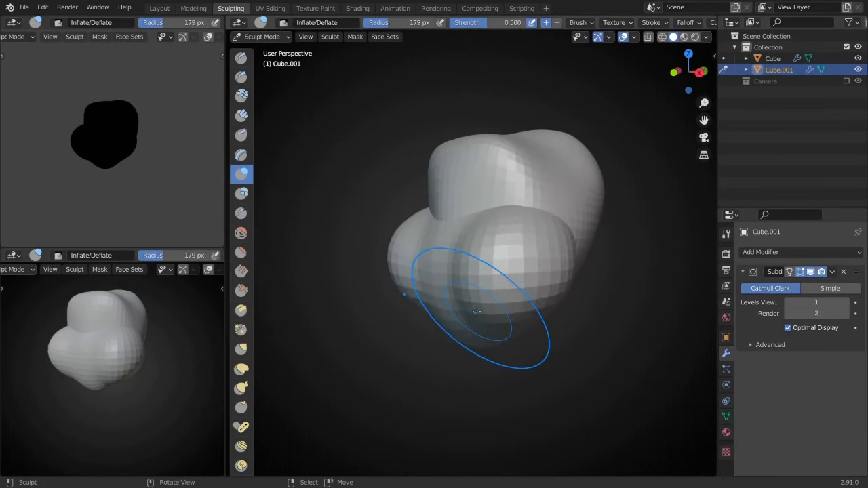
middle_drag(476, 312, 430, 301)
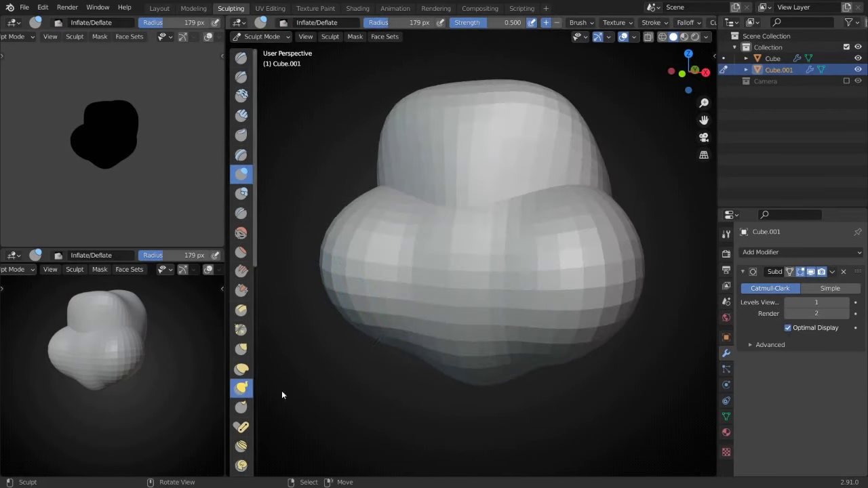
click(241, 348)
key(f)
drag(448, 299, 498, 271)
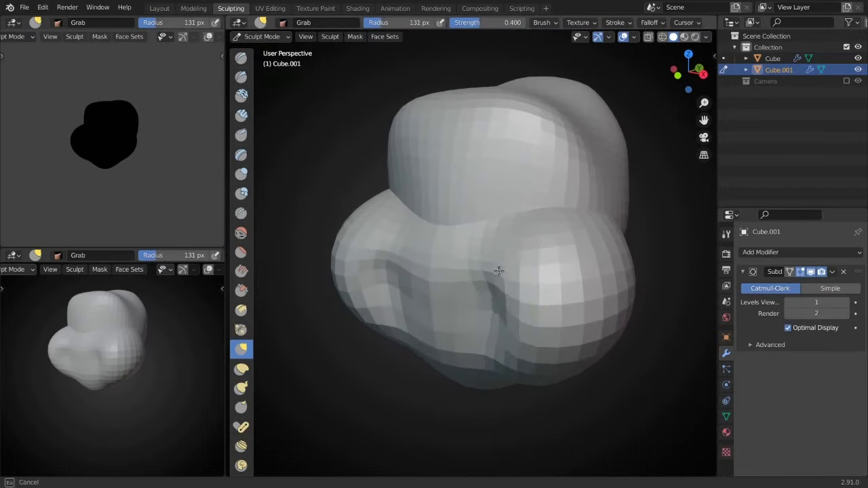
middle_drag(474, 276, 455, 349)
key(KP_7)
key(f)
click(604, 286)
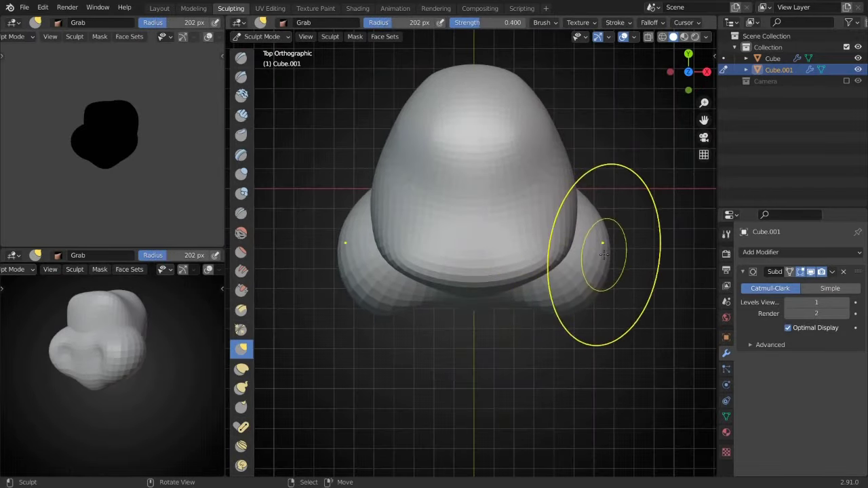
- Pull the head with a smaller Snake Hook brush and add another subdivision level
mouse_move(604, 253)
middle_down()
mouse_move(542, 291)
mouse_move(475, 280)
mouse_move(552, 272)
mouse_move(501, 355)
mouse_move(475, 339)
mouse_move(438, 374)
mouse_move(461, 313)
mouse_move(543, 265)
mouse_move(481, 287)
mouse_move(475, 378)
mouse_move(514, 333)
middle_up()
scroll(543, 292, up, 3)
key(f)
click(499, 326)
key(k)
key(ctrl+1)
key(f)
click(462, 312)
- Select the middle vertical edge loop, then grab-sculpt the head from front and side views
key(Tab)
key(Tab)
key(Tab)
alt+click(533, 261)
key(Tab)
key(g)
key(KP_1)
key(KP_3)
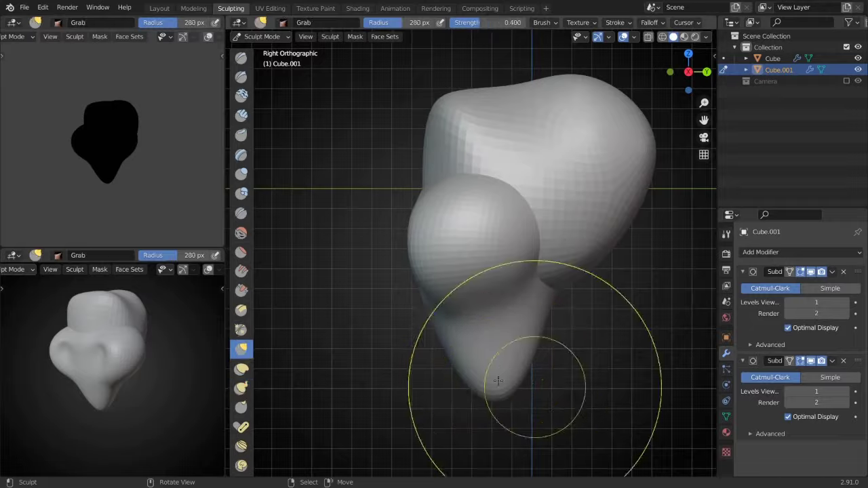
mouse_move(498, 381)
middle_down()
mouse_move(520, 254)
mouse_move(393, 246)
mouse_move(490, 290)
mouse_move(475, 271)
mouse_move(494, 252)
mouse_move(530, 291)
mouse_move(523, 252)
mouse_move(548, 274)
mouse_move(511, 283)
mouse_move(513, 293)
mouse_move(548, 329)
mouse_move(568, 271)
mouse_move(489, 345)
mouse_move(549, 246)
mouse_move(504, 212)
mouse_move(482, 266)
mouse_move(536, 355)
mouse_move(529, 276)
mouse_move(443, 296)
middle_up()
- Apply one subdivision level on Cube, then sculpt it with Draw, Grab and Crease brushes
key(alt+q)
key(Tab)
key(Tab)
key(ctrl+a)
key(x)
key(g)
key(shift+c)
- Alternate Grab sculpting between Cube.001 and Cube, then inflate with a smaller brush
click(779, 69)
key(g)
key(alt+q)
key(g)
key(alt+q)
key(shift+c)
mouse_move(465, 326)
middle_down()
mouse_move(523, 304)
mouse_move(415, 316)
middle_up()
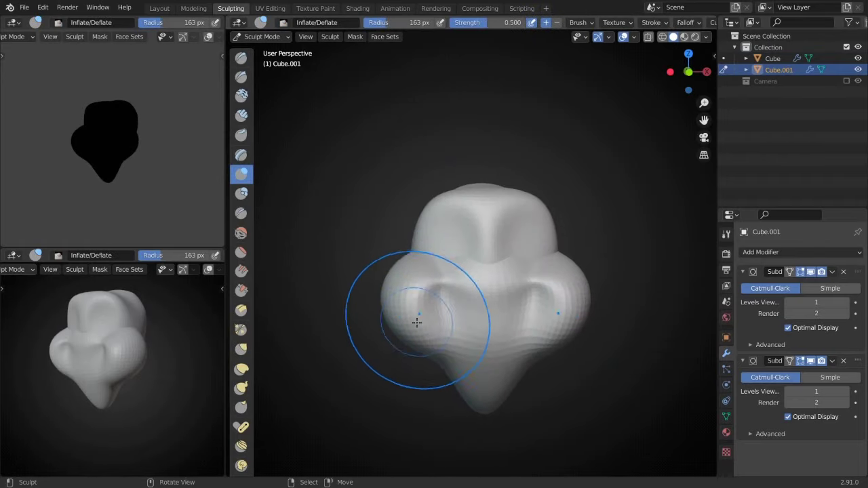
key(f)
click(408, 316)
- Grab and crease the surface around the cheek bulge
key(g)
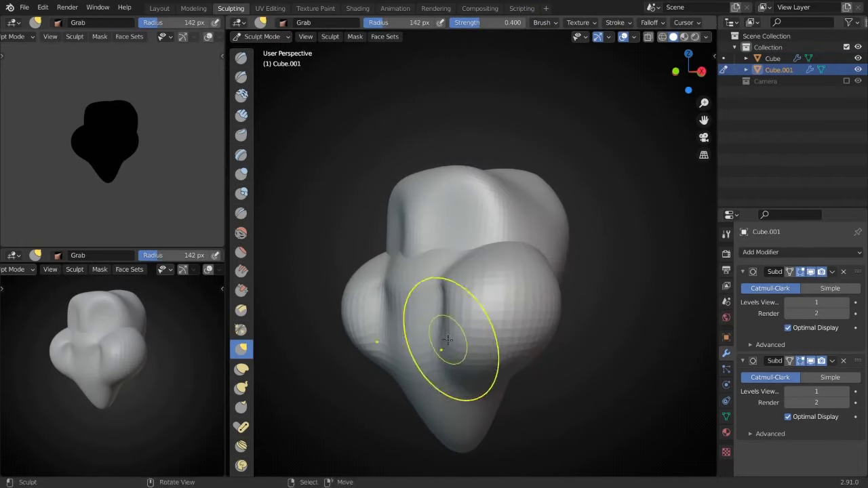
middle_drag(480, 274, 450, 291)
key(x)
scroll(430, 226, up, 2)
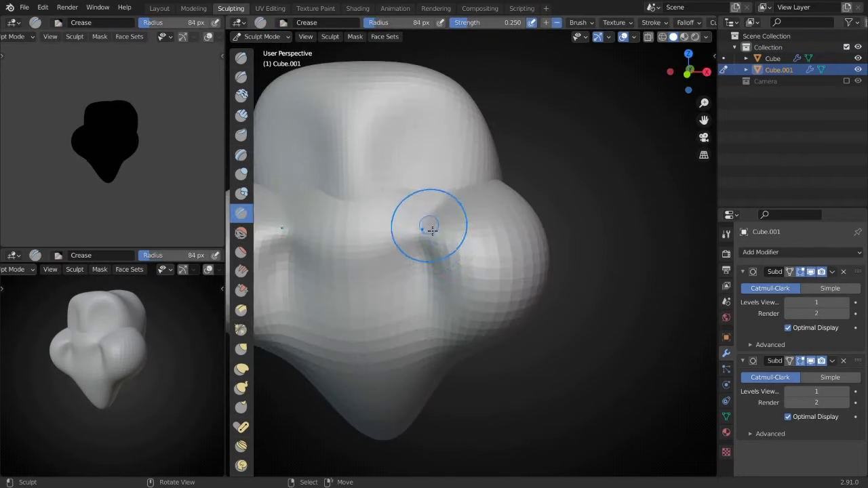
scroll(447, 269, up, 3)
key(g)
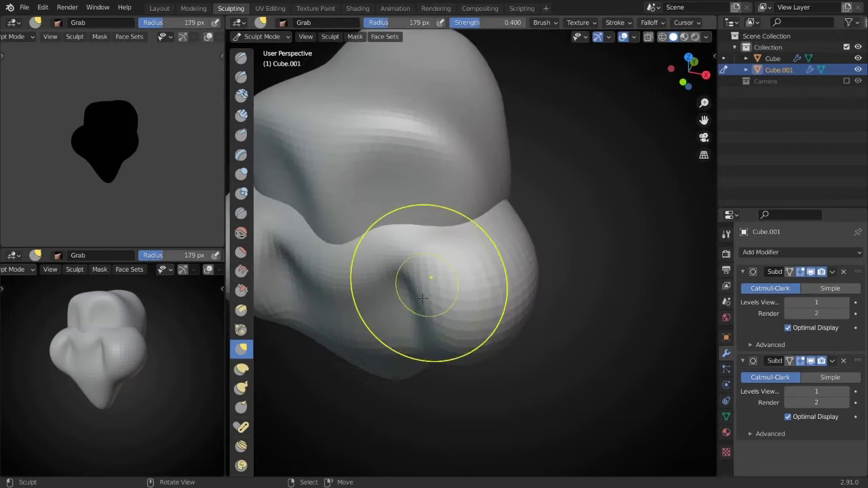
middle_drag(407, 290, 415, 263)
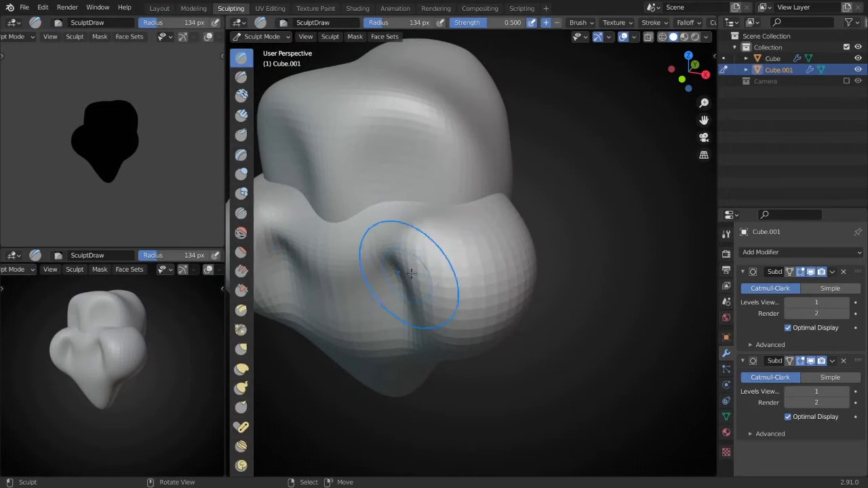
- Resize the brush and carve creases between the cheek bulges
click(481, 244)
mouse_move(481, 244)
middle_down()
mouse_move(475, 216)
mouse_move(485, 229)
mouse_move(493, 285)
mouse_move(485, 291)
mouse_move(543, 330)
middle_up()
key(f)
click(479, 283)
key(shift+c)
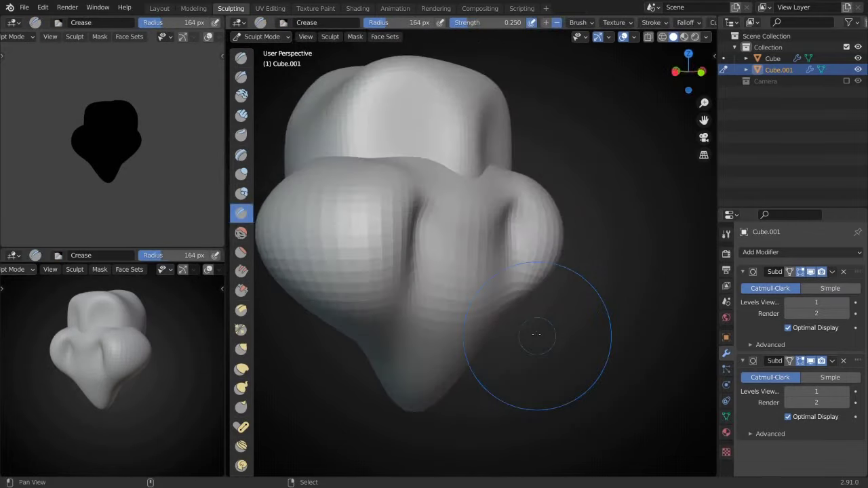
scroll(439, 334, down, 3)
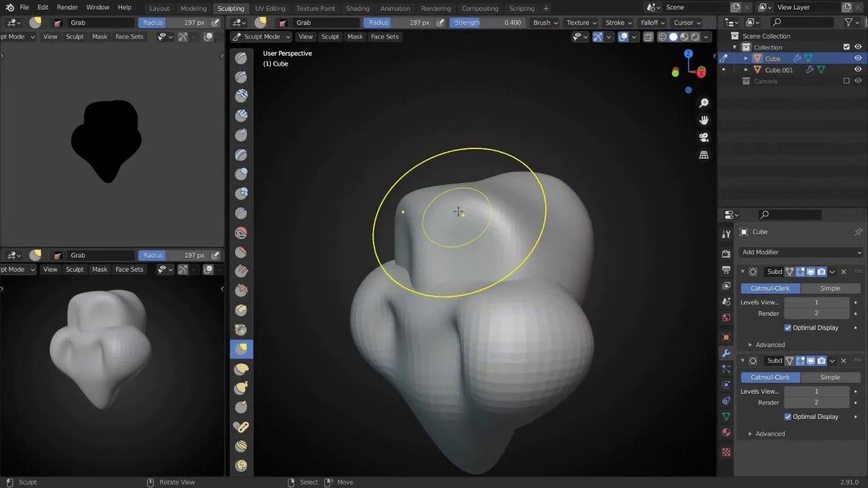
middle_drag(457, 210, 560, 230)
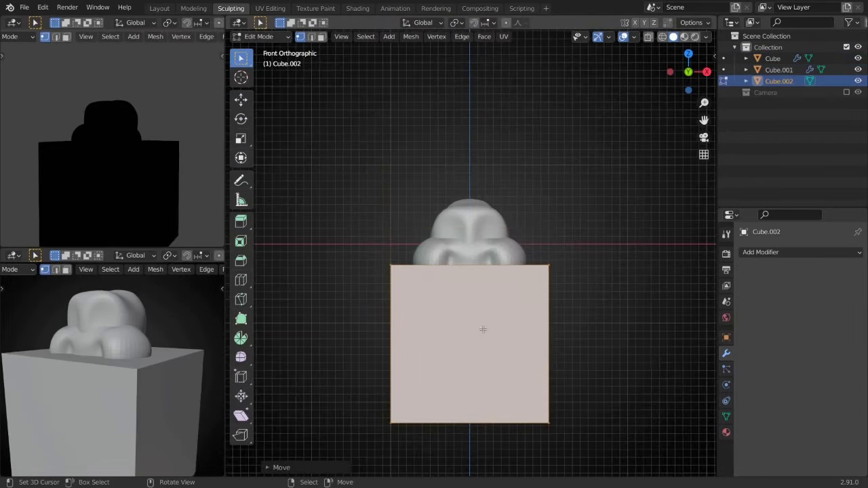
- Scale Cube.002 down and shape it under the cheeks with X-ray turned on
key(s)
click(564, 333)
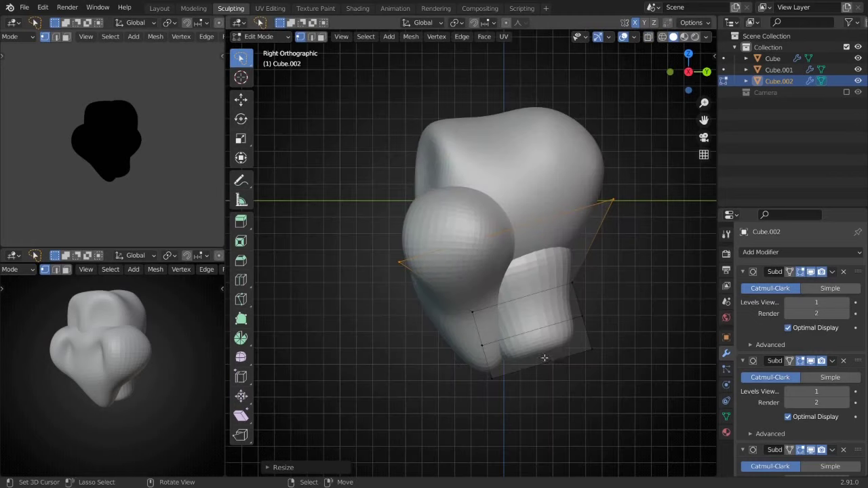
click(588, 306)
key(alt+z)
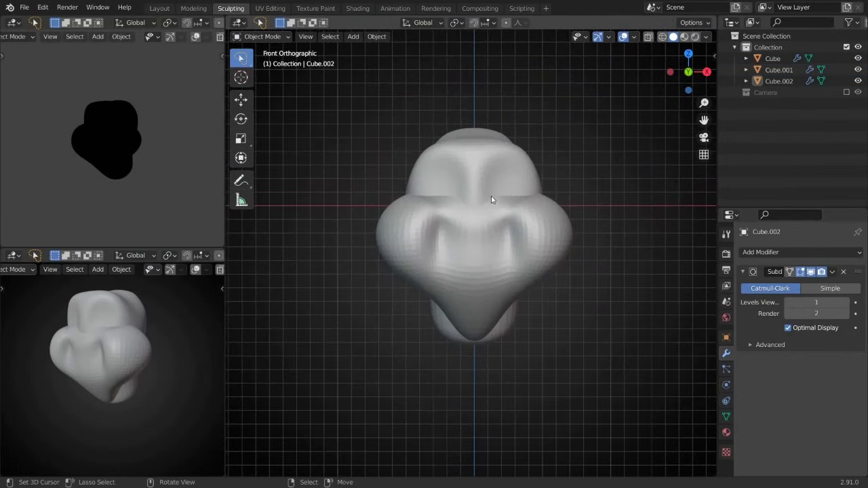
key(shift+a)
- Add Cube.003 and, in Edit Mode from the side view, shrink and extrude it into the trunk
click(432, 256)
key(KP_3)
key(Tab)
key(s)
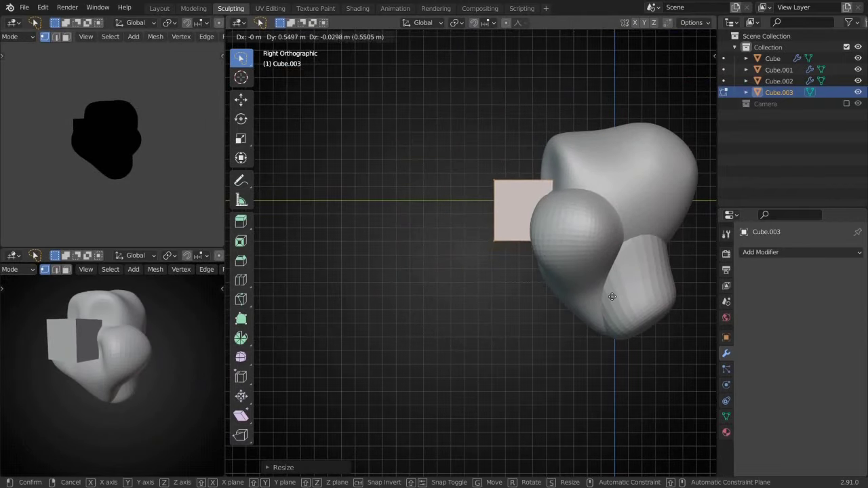
click(612, 296)
scroll(567, 201, up, 2)
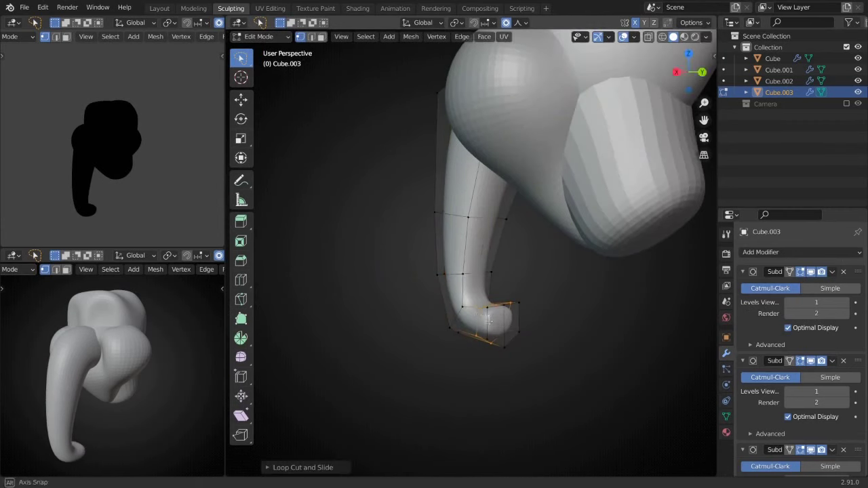
key(Tab)
- Blend the trunk into the cheeks with an enlarged Grab brush, checking from the front
mouse_move(491, 246)
middle_down()
mouse_move(531, 298)
mouse_move(615, 301)
middle_up()
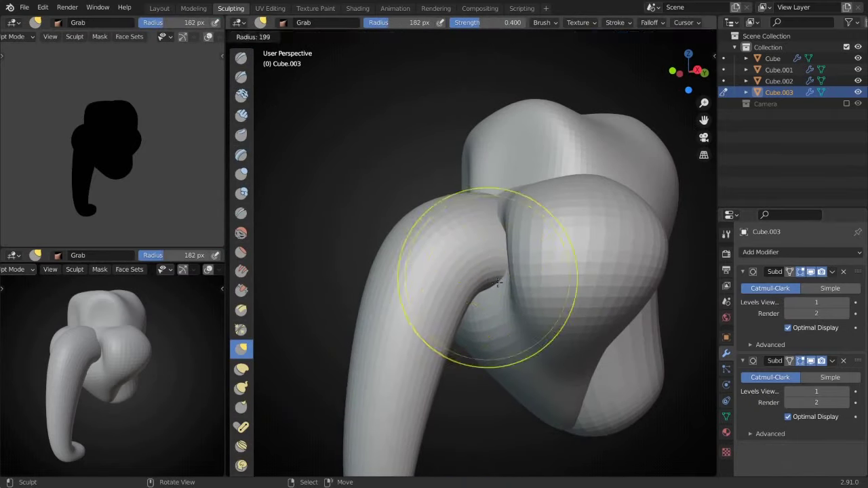
key(Escape)
middle_drag(495, 271, 566, 242)
middle_drag(465, 213, 468, 231)
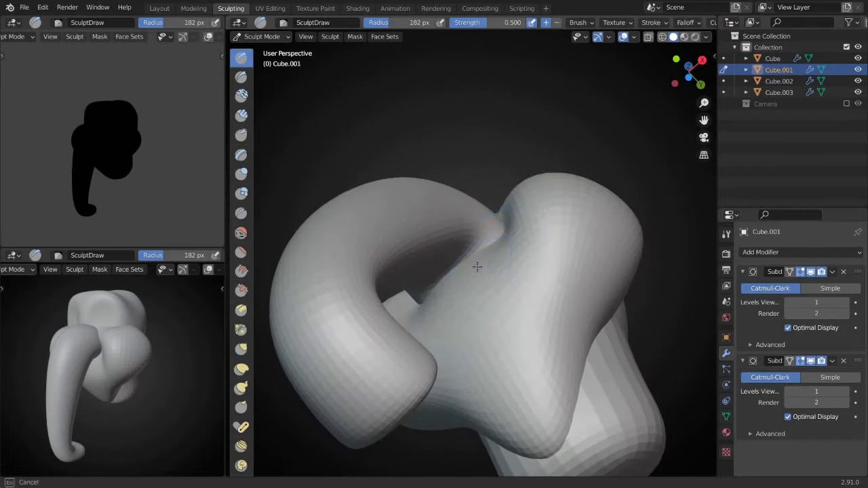
mouse_move(442, 334)
middle_down()
mouse_move(421, 356)
mouse_move(486, 378)
mouse_move(389, 176)
middle_up()
key(f)
click(425, 368)
key(KP_1)
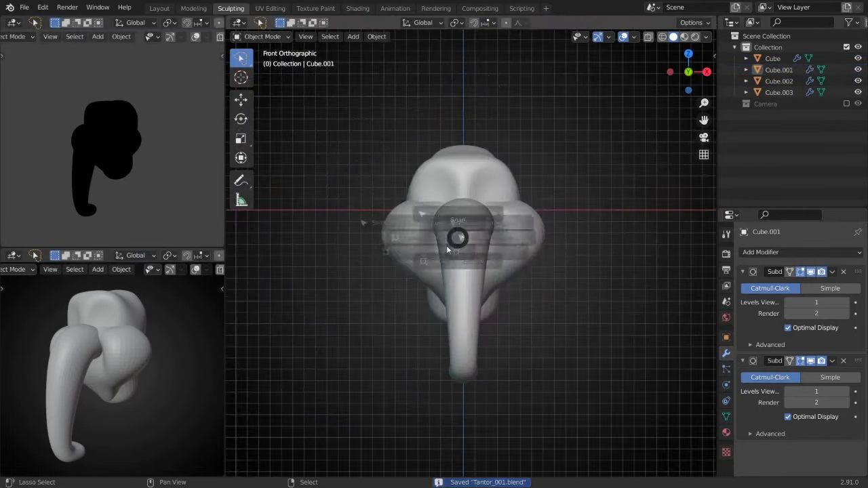
- Save, subdivide the new cube, shrink it beneath the cheeks and apply one subdivision level
key(ctrl+s)
key(KP_3)
key(Tab)
key(ctrl+1)
key(Tab)
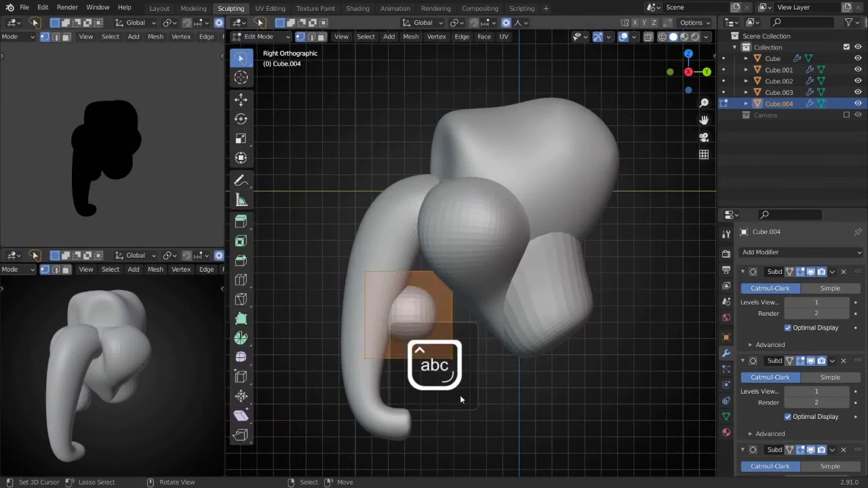
key(s)
click(583, 391)
scroll(582, 391, up, 4)
key(KP_1)
key(alt+z)
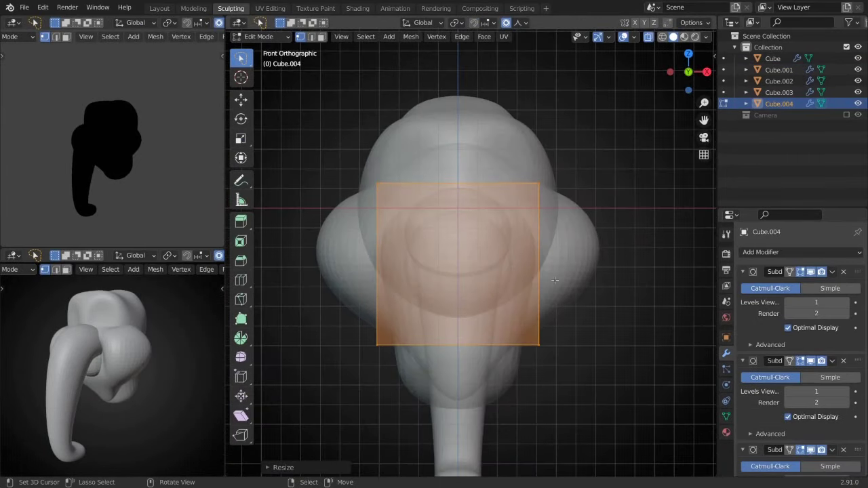
key(Tab)
key(ctrl+a)
- Sculpt the new piece with Grab, then move to the trunk and resize the brush
key(ctrl+Tab)
mouse_move(490, 223)
middle_down()
mouse_move(442, 285)
mouse_move(473, 266)
mouse_move(445, 194)
mouse_move(409, 300)
mouse_move(518, 240)
mouse_move(430, 271)
middle_up()
key(g)
key(alt+q)
key(f)
key(Escape)
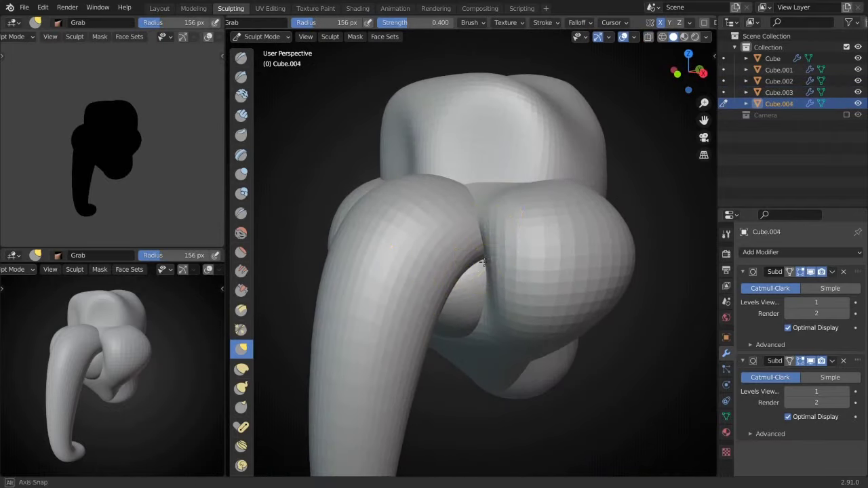
mouse_move(500, 246)
middle_down()
mouse_move(475, 262)
mouse_move(474, 295)
mouse_move(459, 305)
mouse_move(509, 307)
mouse_move(533, 319)
middle_up()
- Sculpt Cube.004 and Cube.001 with Draw and Grab strokes
key(ctrl+Tab)
click(469, 285)
key(ctrl+Tab)
key(ctrl+Tab)
click(452, 301)
key(ctrl+Tab)
key(x)
key(g)
scroll(604, 307, down, 5)
key(ctrl+Tab)
- Apply a subdivision level to the trunk's mesh so it can be sculpted further
click(488, 258)
key(ctrl+Tab)
mouse_move(487, 288)
middle_down()
mouse_move(488, 258)
mouse_move(511, 263)
middle_up()
key(KP_3)
key(KP_3)
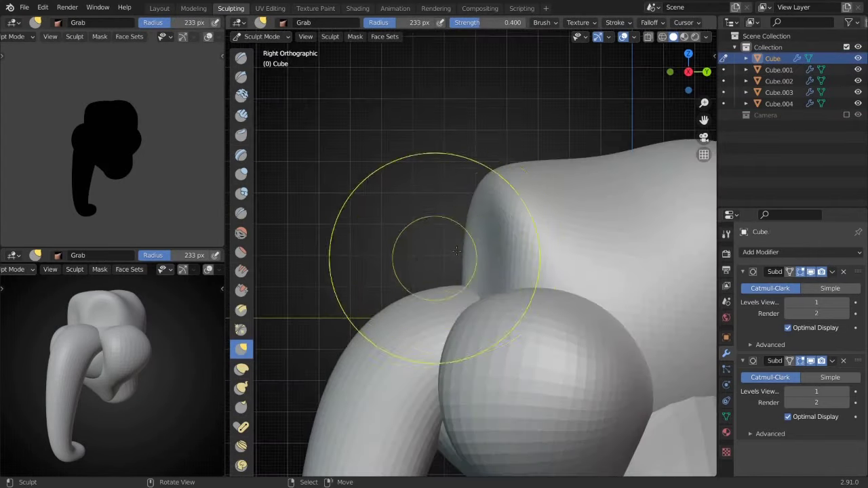
key(Caps_Lock)
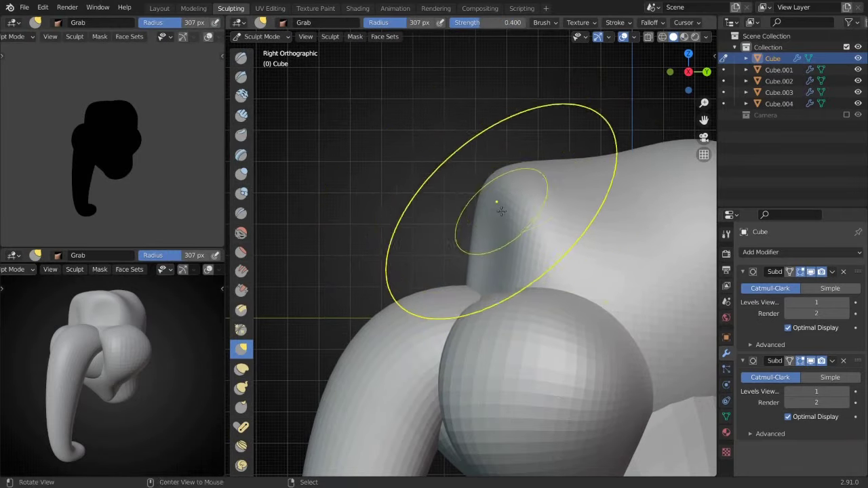
mouse_move(502, 211)
middle_down()
mouse_move(531, 238)
mouse_move(442, 201)
mouse_move(442, 248)
mouse_move(449, 271)
mouse_move(513, 291)
mouse_move(475, 278)
mouse_move(446, 281)
mouse_move(478, 246)
middle_up()
key(Tab)
key(Tab)
key(ctrl+a)
- Crease and grab the trunk, Cube.001 and Cube.002 to blend them together
key(shift+c)
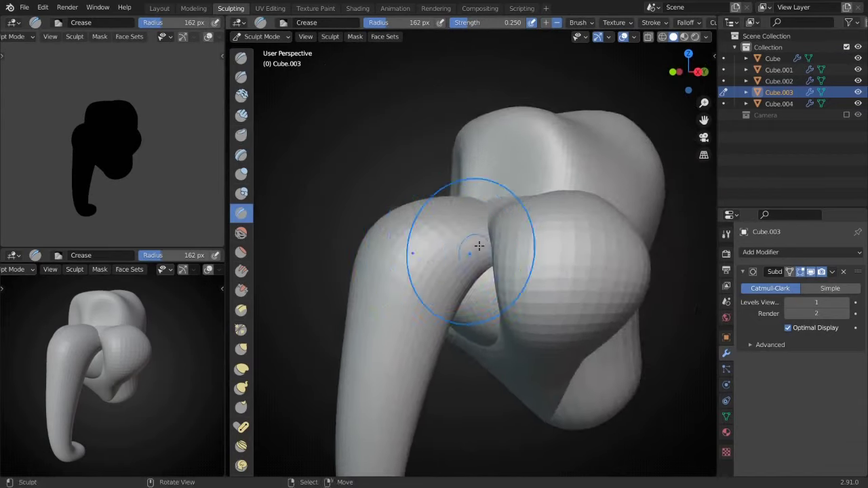
mouse_move(502, 278)
middle_down()
mouse_move(527, 287)
mouse_move(500, 229)
mouse_move(529, 233)
mouse_move(508, 197)
mouse_move(455, 199)
mouse_move(508, 238)
mouse_move(475, 272)
mouse_move(581, 287)
mouse_move(446, 315)
mouse_move(548, 316)
mouse_move(491, 278)
mouse_move(515, 255)
mouse_move(479, 266)
middle_up()
key(g)
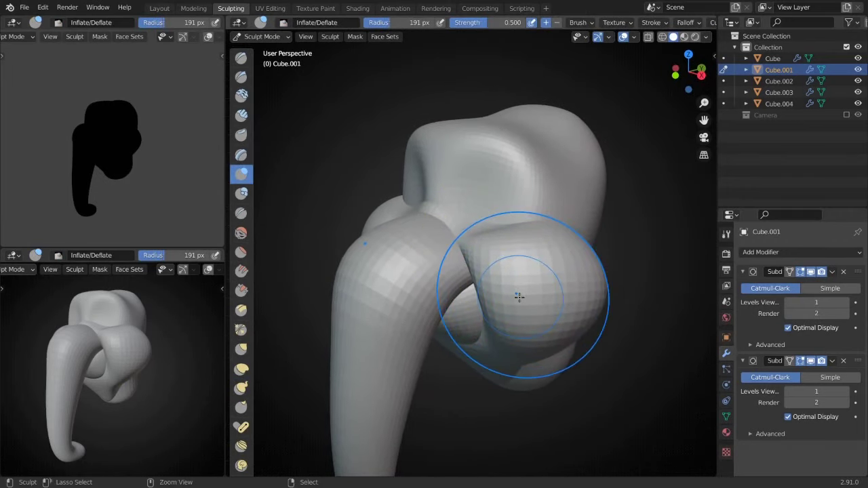
middle_drag(519, 296, 507, 320)
key(g)
middle_drag(333, 291, 316, 310)
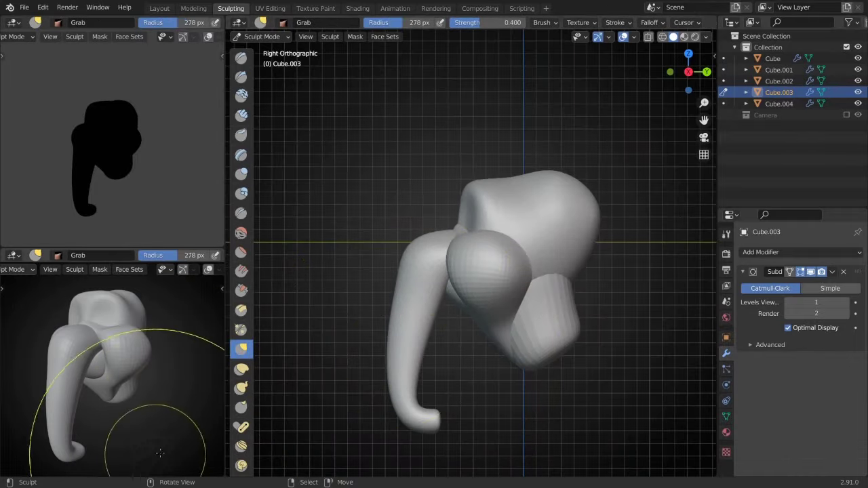
middle_drag(453, 414, 475, 407)
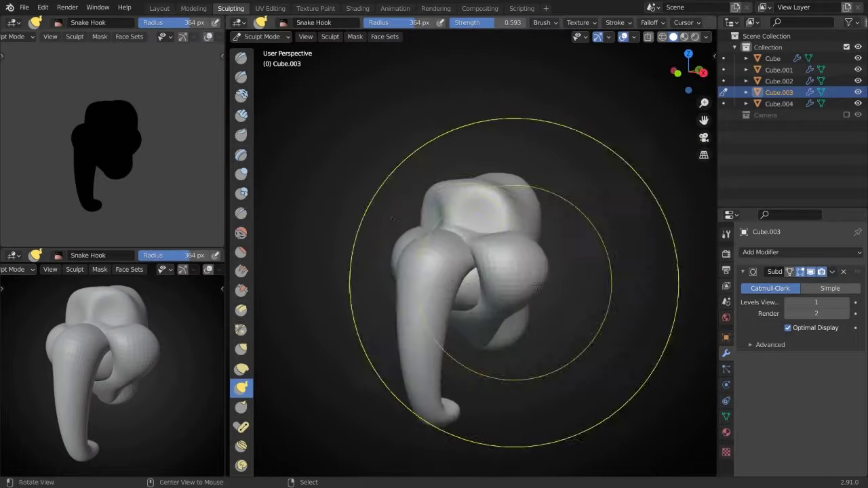
key(alt+q)
scroll(528, 320, up, 3)
key(alt+q)
mouse_move(515, 335)
middle_down()
mouse_move(398, 346)
mouse_move(531, 281)
middle_up()
middle_drag(462, 292, 441, 296)
scroll(441, 296, up, 2)
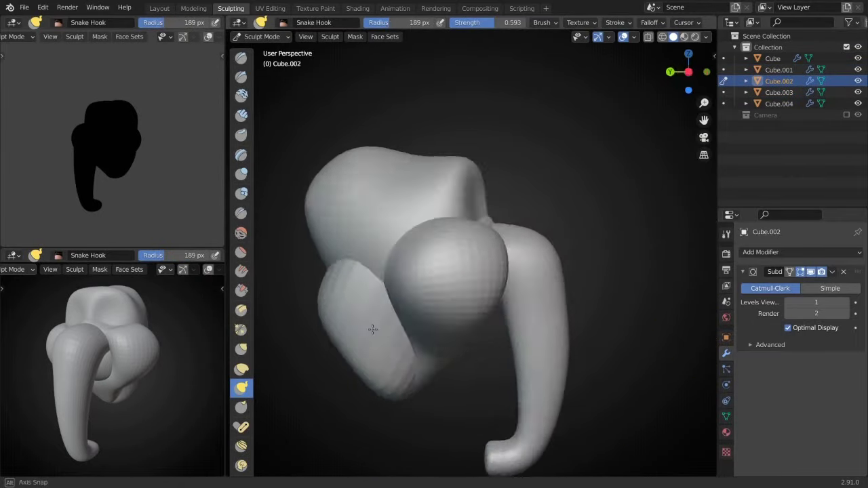
- Crease and grab the Cube piece from the front with a resized brush, then Cube.001 from above
key(alt+q)
key(shift+c)
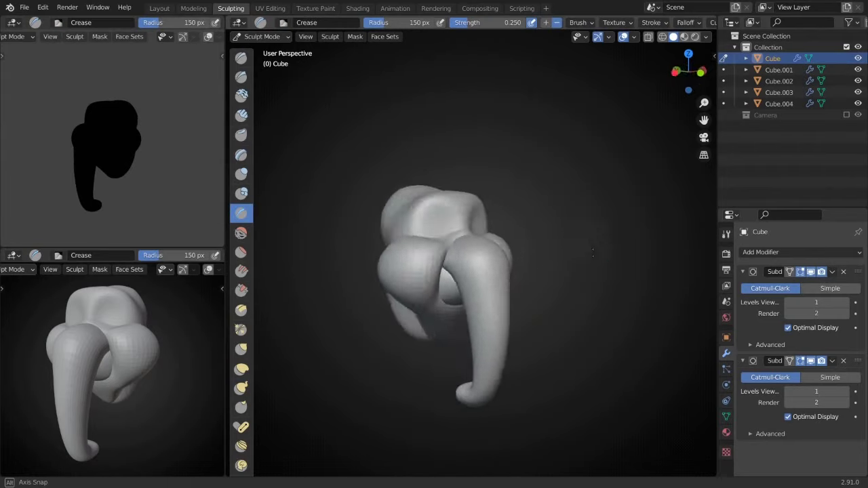
key(KP_1)
scroll(593, 253, up, 3)
scroll(502, 197, up, 2)
key(g)
key(f)
middle_drag(500, 212, 504, 223)
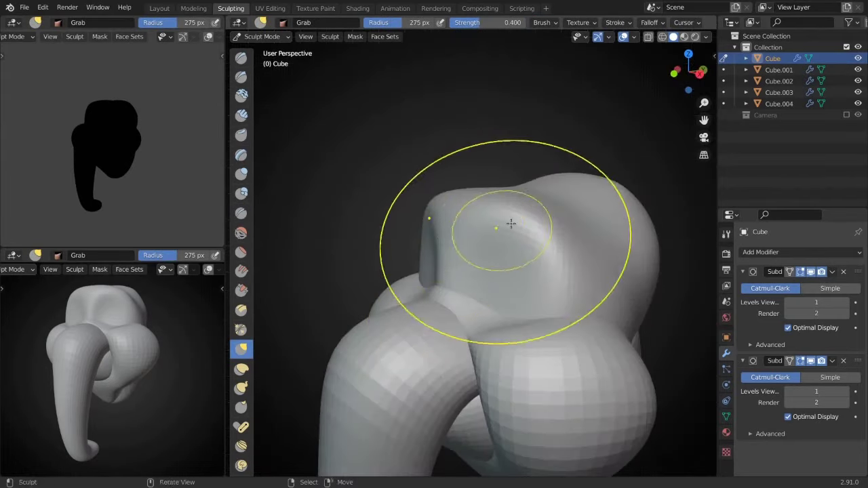
key(KP_7)
key(alt+q)
mouse_move(641, 261)
middle_down()
mouse_move(529, 324)
mouse_move(500, 355)
mouse_move(576, 301)
mouse_move(527, 274)
mouse_move(533, 296)
mouse_move(465, 326)
mouse_move(480, 320)
mouse_move(457, 339)
mouse_move(581, 301)
mouse_move(552, 233)
mouse_move(532, 223)
mouse_move(466, 287)
mouse_move(508, 246)
middle_up()
- Build up the Cube piece with Draw, then crease the trunk base with a larger brush
key(alt+q)
mouse_move(442, 194)
middle_down()
mouse_move(430, 223)
mouse_move(416, 181)
mouse_move(434, 271)
mouse_move(412, 310)
mouse_move(368, 291)
mouse_move(424, 287)
mouse_move(457, 344)
mouse_move(516, 352)
mouse_move(529, 319)
middle_up()
key(x)
key(alt+q)
key(f)
click(372, 317)
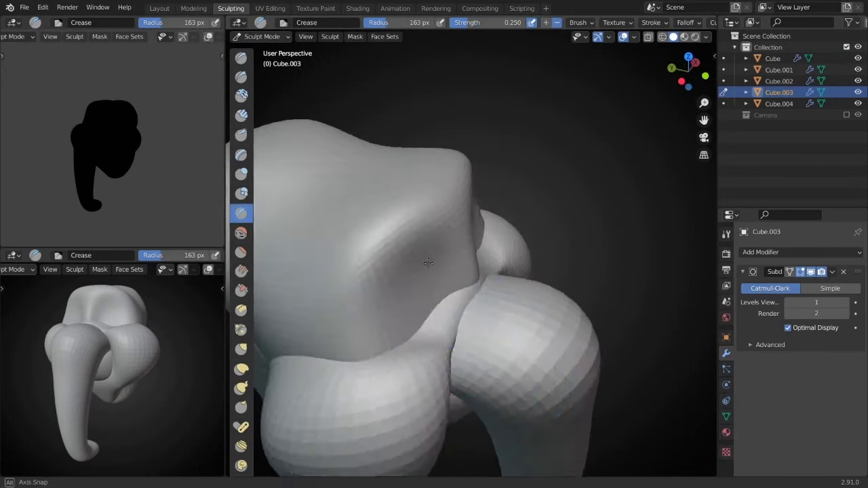
key(shift+c)
scroll(537, 299, down, 8)
key(KP_1)
- Add a new cube, then scale and rotate it into an ear block beside the head
key(ctrl+Tab)
key(alt+a)
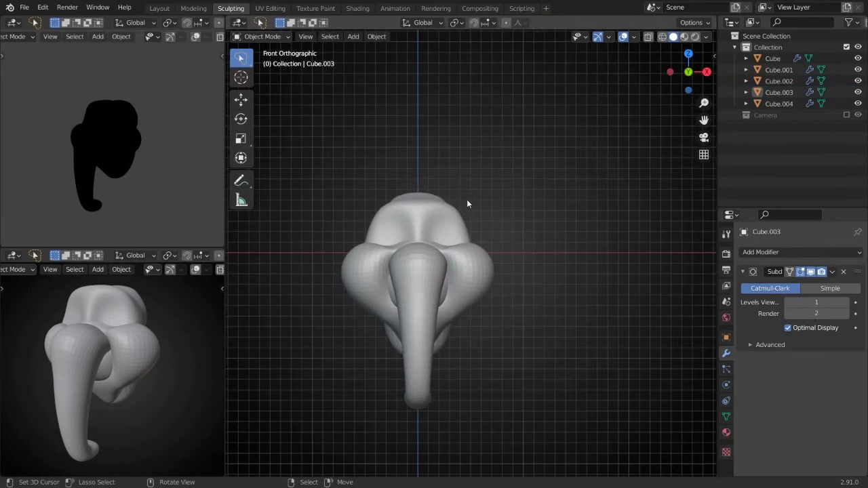
key(KP_3)
click(563, 246)
key(Tab)
key(s)
scroll(515, 271, down, 3)
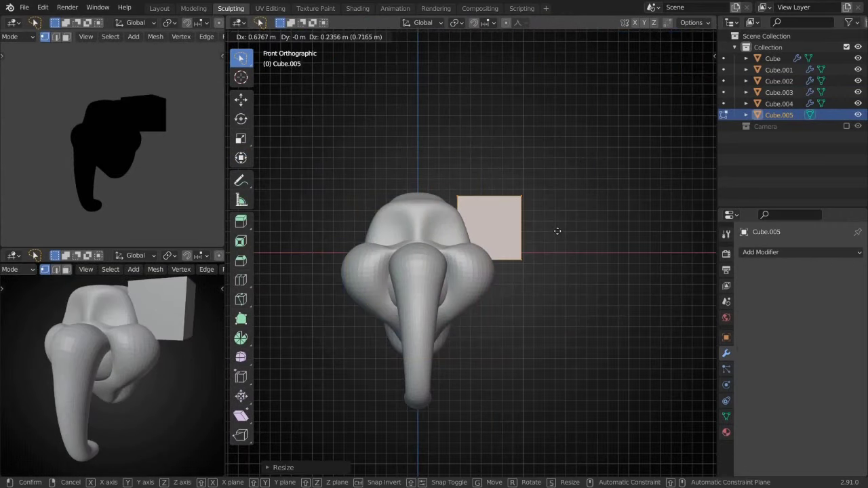
key(r)
- Give the ear block a Mirror modifier with Cube as the mirror object
click(801, 251)
click(634, 118)
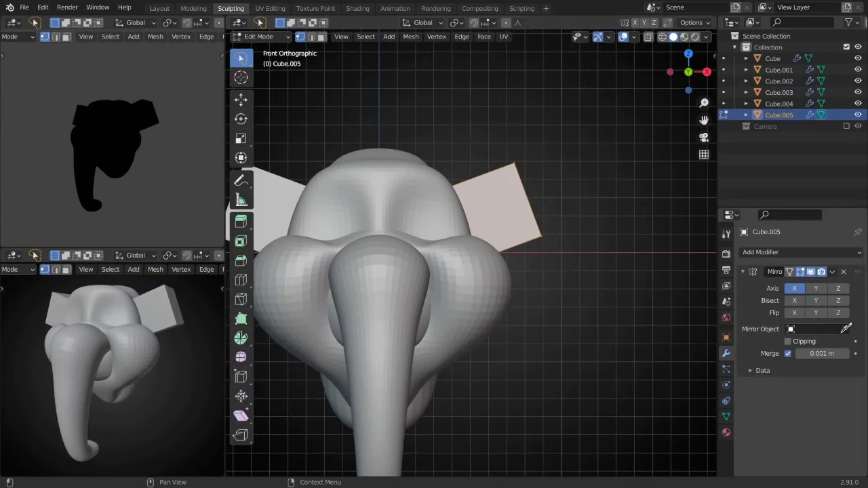
scroll(475, 271, down, 2)
middle_drag(515, 299, 462, 330)
key(KP_3)
- Grab-sculpt the head and Cube.002 with the brush resized to about 228 px
key(Tab)
click(594, 243)
key(ctrl+Tab)
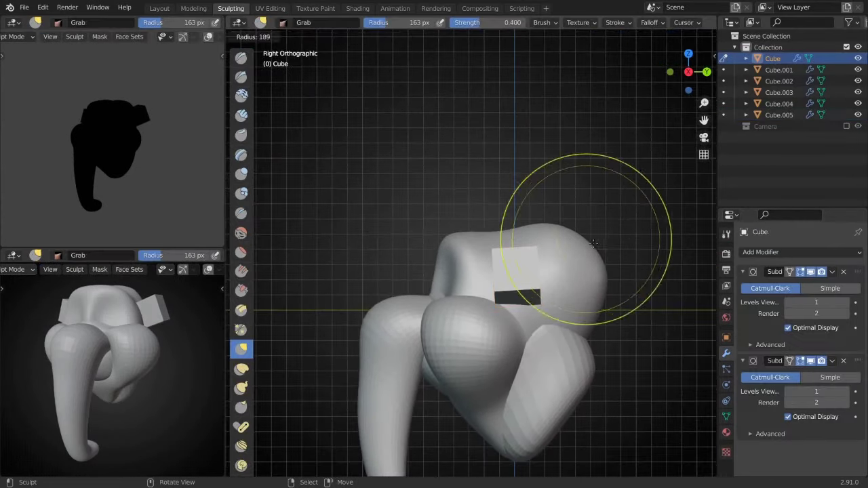
key(alt+q)
mouse_move(576, 343)
middle_down()
mouse_move(475, 314)
mouse_move(547, 279)
middle_up()
key(f)
click(506, 329)
key(x)
middle_drag(468, 308, 542, 291)
key(g)
key(f)
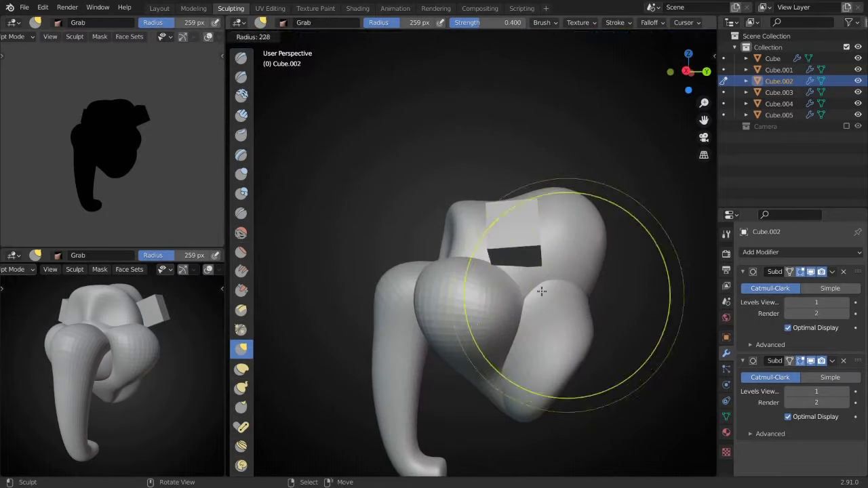
click(513, 317)
- Grab-reshape the underside of the trunk and the neighbouring head pieces
mouse_move(514, 317)
middle_down()
mouse_move(624, 368)
mouse_move(490, 325)
middle_up()
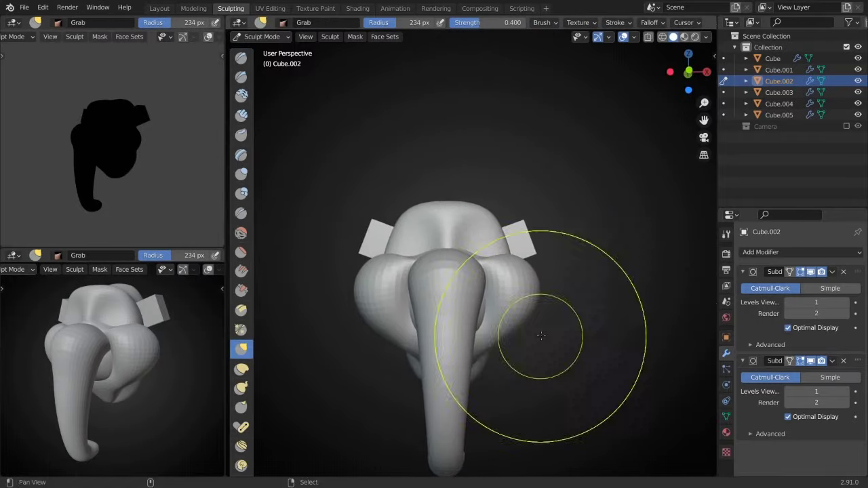
scroll(449, 271, up, 5)
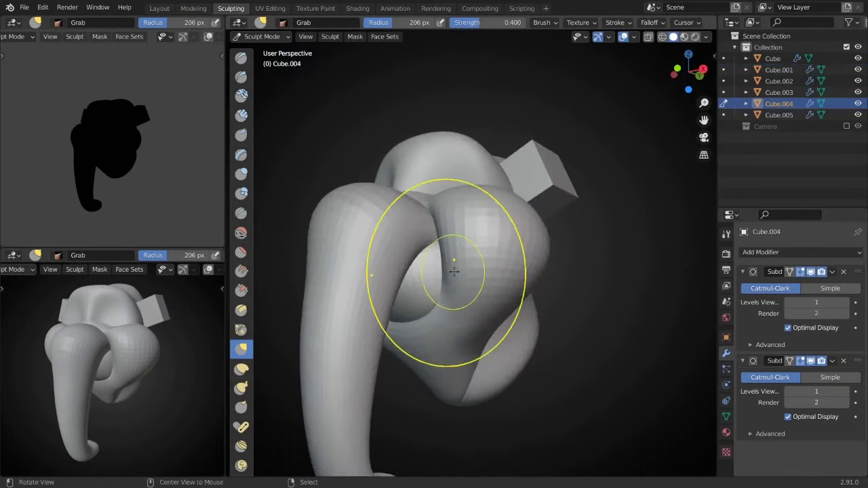
scroll(450, 272, up, 4)
mouse_move(450, 271)
middle_down()
mouse_move(401, 279)
mouse_move(407, 256)
mouse_move(500, 271)
mouse_move(407, 291)
middle_up()
key(alt+q)
scroll(421, 247, down, 4)
scroll(407, 291, up, 5)
middle_drag(445, 272, 473, 264)
- Grab-shape Cube.001 from the front, then enter Edit Mode on the ear block
key(alt+q)
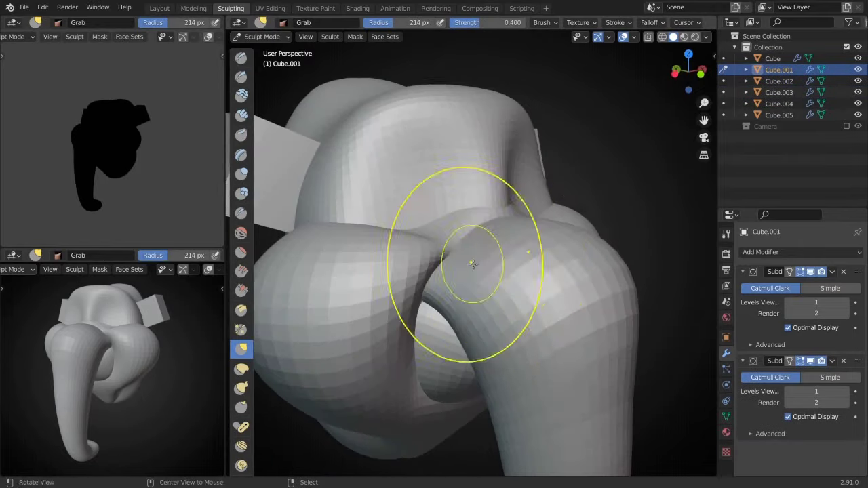
scroll(472, 264, down, 3)
key(KP_1)
key(alt+q)
key(Tab)
scroll(510, 240, up, 3)
scroll(490, 287, up, 1)
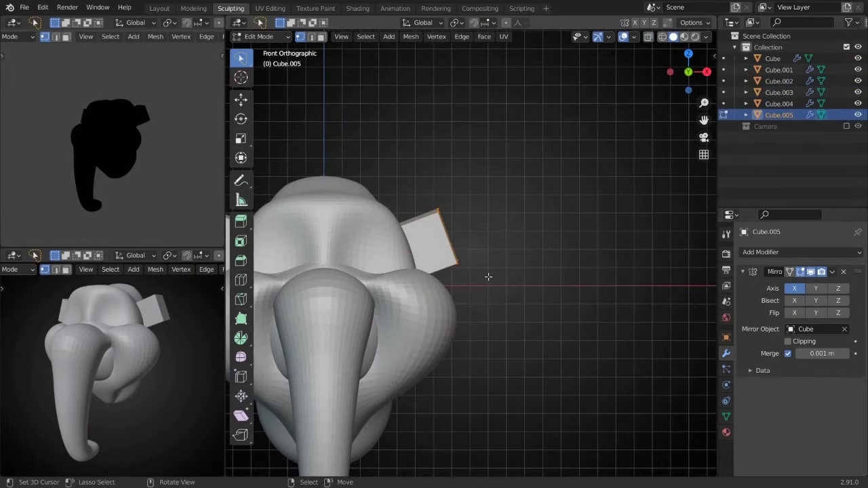
- Rotate the ear block, move it outward and tilt it against the head
middle_drag(488, 276, 570, 299)
key(KP_3)
key(r)
click(581, 310)
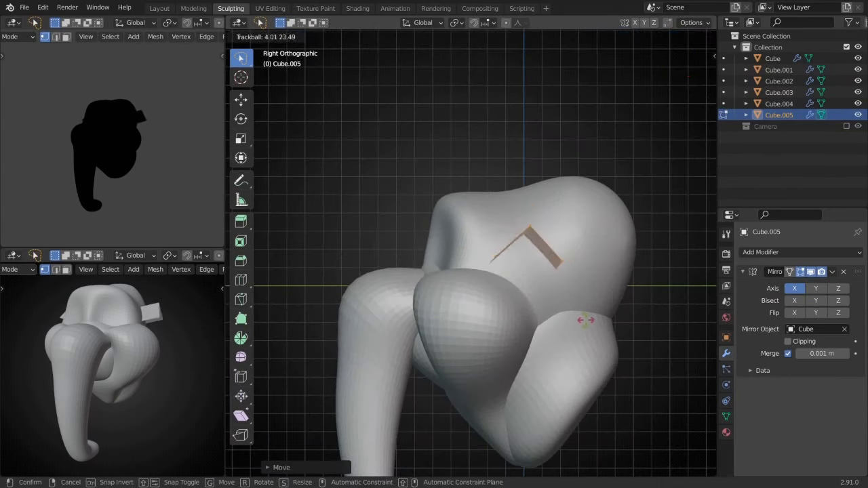
click(585, 321)
key(KP_1)
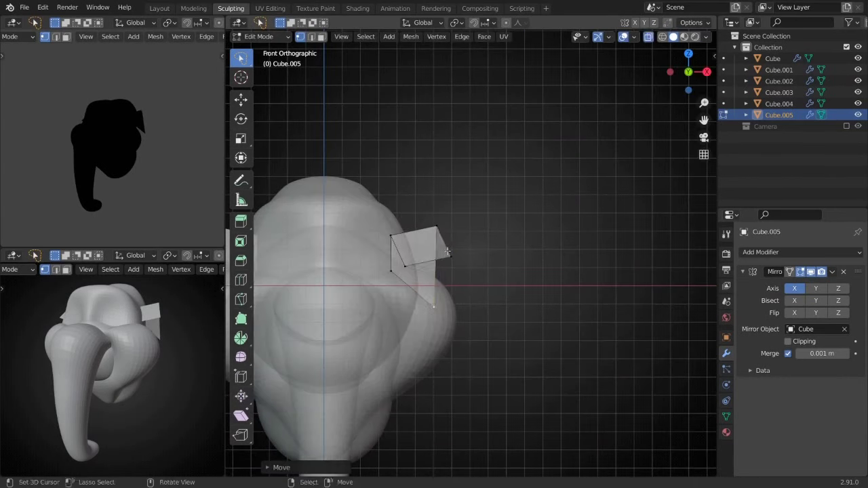
click(531, 260)
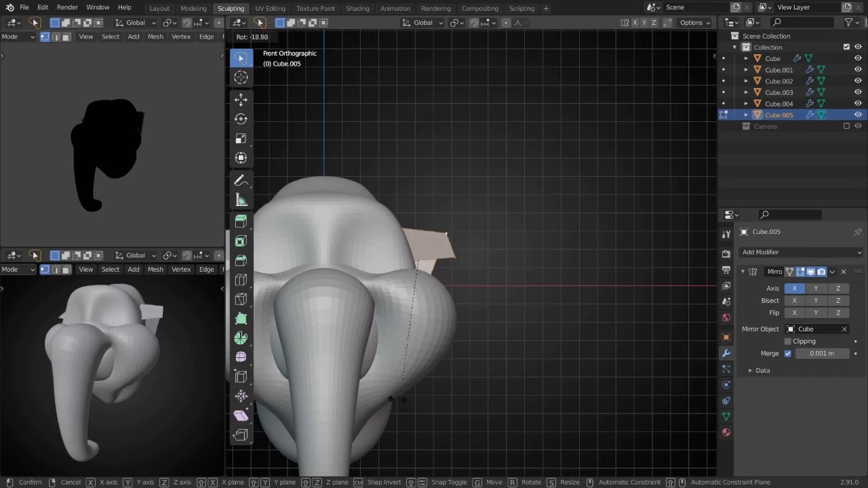
click(459, 283)
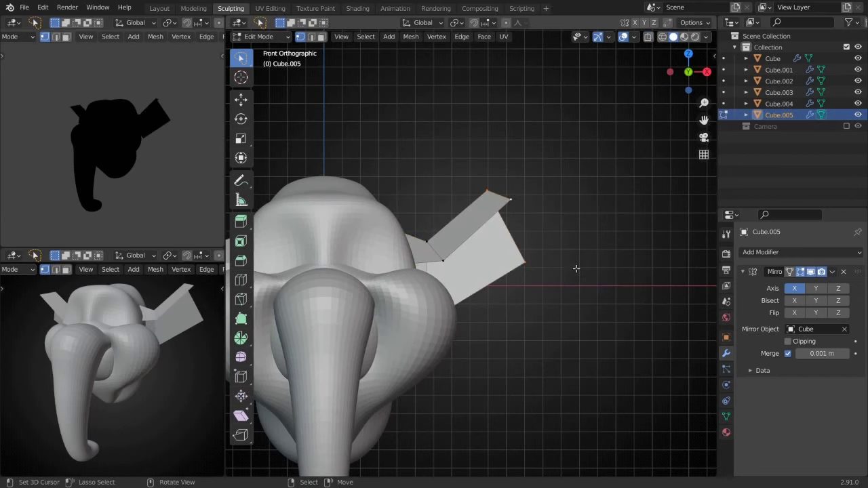
- Add loop cuts, pull an ear vertex down, and smooth the ear with level-1 subdivision
key(ctrl+r)
click(513, 420)
mouse_move(514, 421)
middle_down()
mouse_move(533, 319)
mouse_move(541, 333)
mouse_move(508, 306)
mouse_move(508, 329)
mouse_move(475, 324)
mouse_move(471, 333)
mouse_move(561, 271)
mouse_move(673, 274)
middle_up()
key(KP_3)
key(g)
key(Tab)
key(ctrl+1)
key(Tab)
key(ctrl+r)
- Thicken the ear's faces along their normals and adjust its top vertices from the front view
key(Tab)
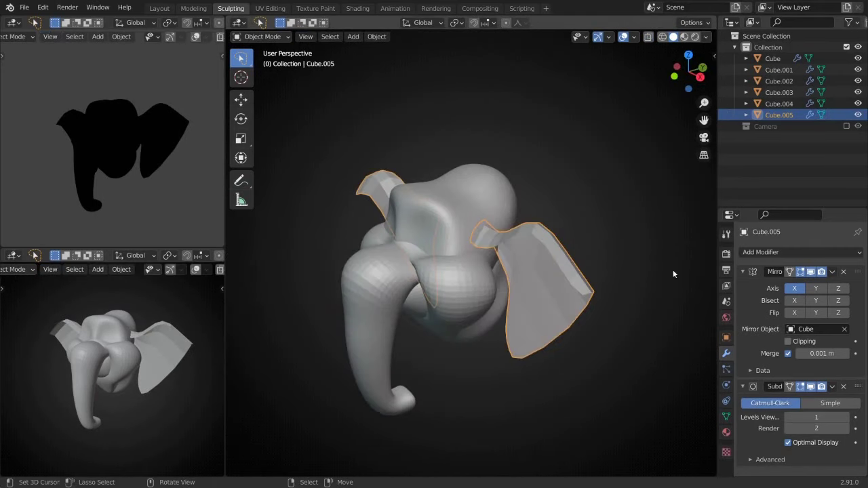
scroll(819, 375, down, 5)
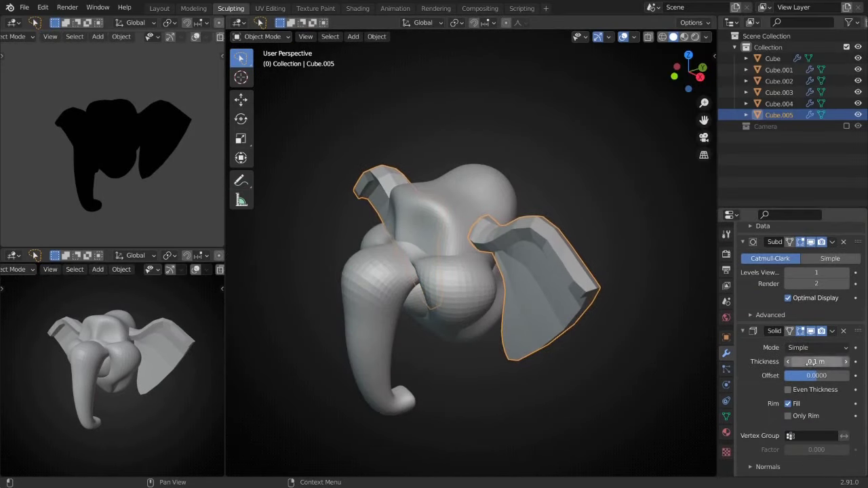
key(Tab)
middle_drag(516, 285, 459, 211)
key(ctrl+r)
click(496, 295)
key(KP_1)
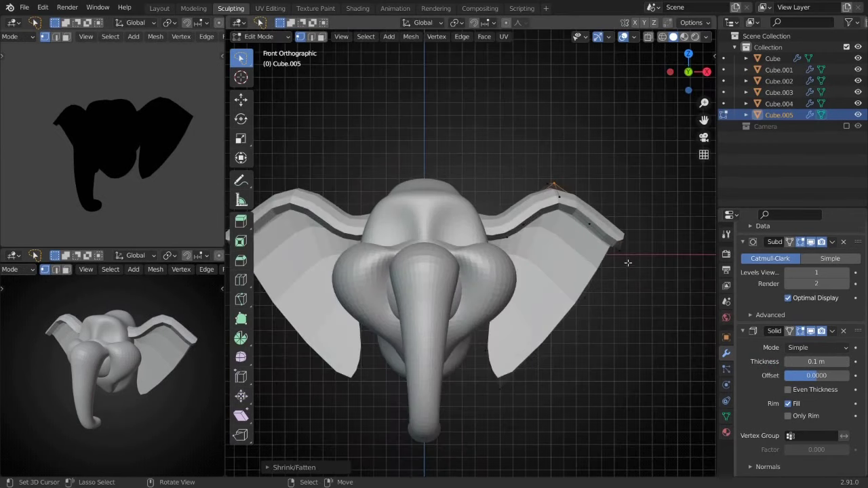
click(603, 272)
middle_drag(603, 272, 620, 331)
- Bend the ear's outer edge into a curved flap with proportional rotate and move
key(KP_7)
key(r)
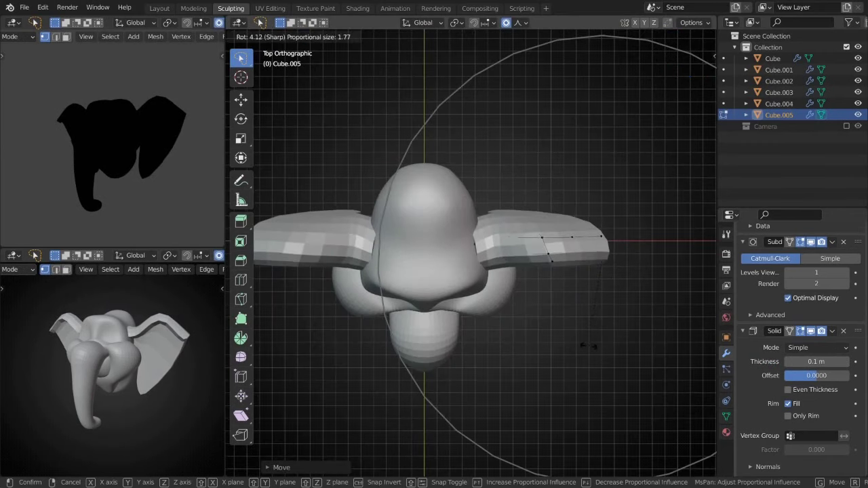
key(g)
click(473, 247)
middle_drag(474, 247, 446, 212)
middle_drag(497, 250, 550, 312)
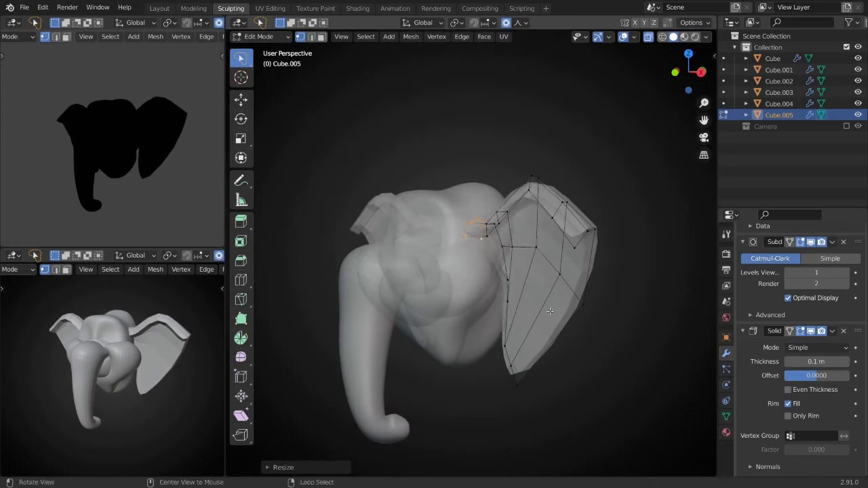
mouse_move(515, 278)
middle_down()
mouse_move(570, 299)
mouse_move(636, 350)
mouse_move(350, 309)
middle_up()
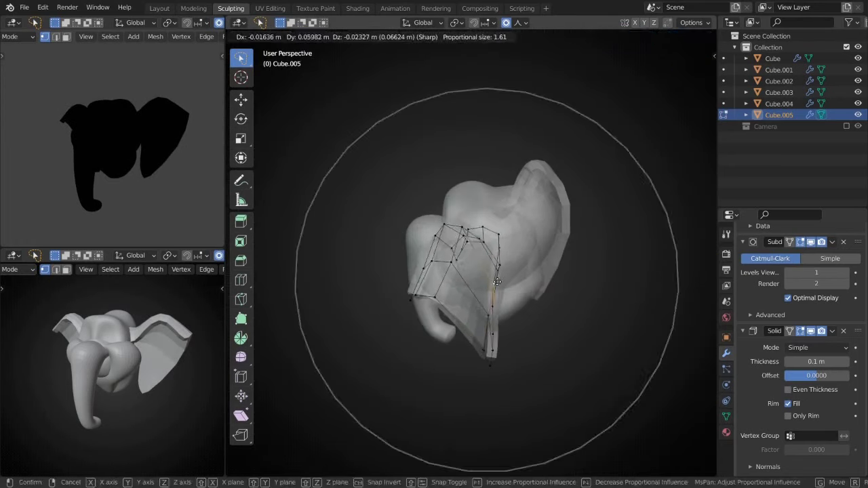
click(497, 282)
mouse_move(498, 282)
middle_down()
mouse_move(516, 271)
mouse_move(508, 263)
middle_up()
- Apply the Solidify modifier in Object Mode to make the ear thickness permanent
key(Tab)
middle_drag(533, 374, 583, 380)
scroll(853, 397, down, 3)
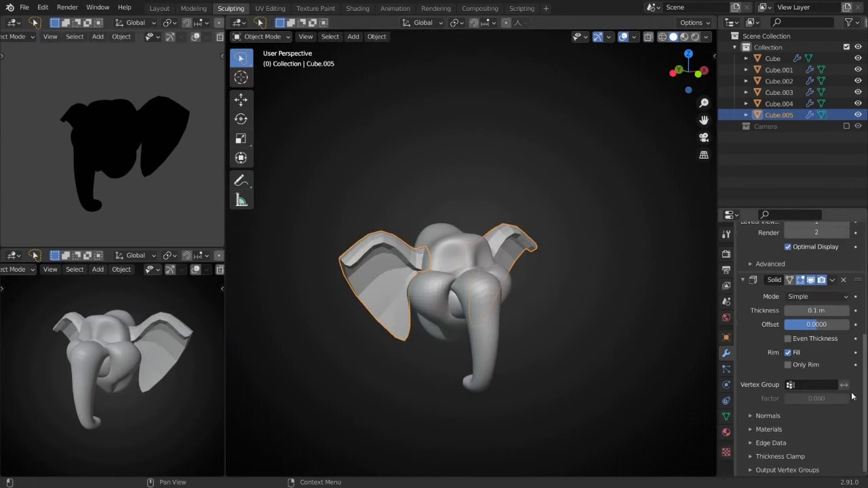
scroll(794, 285, down, 2)
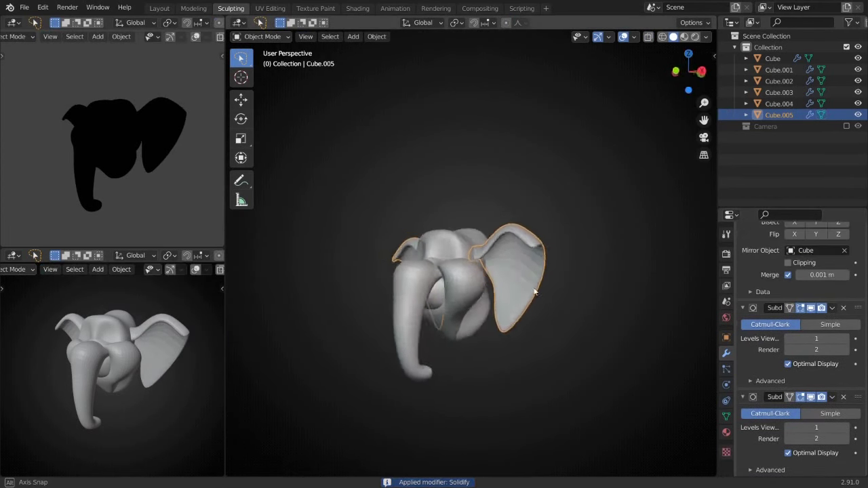
scroll(535, 292, up, 3)
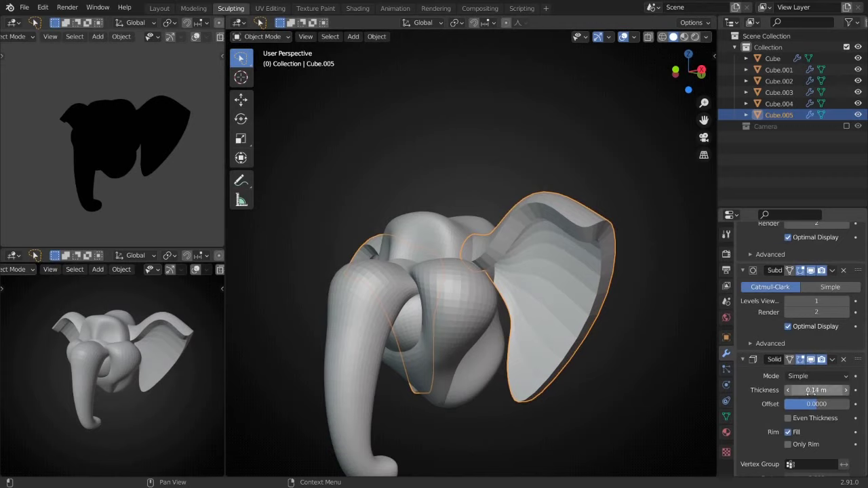
key(ctrl+a)
middle_drag(596, 318, 651, 316)
key(ctrl+Tab)
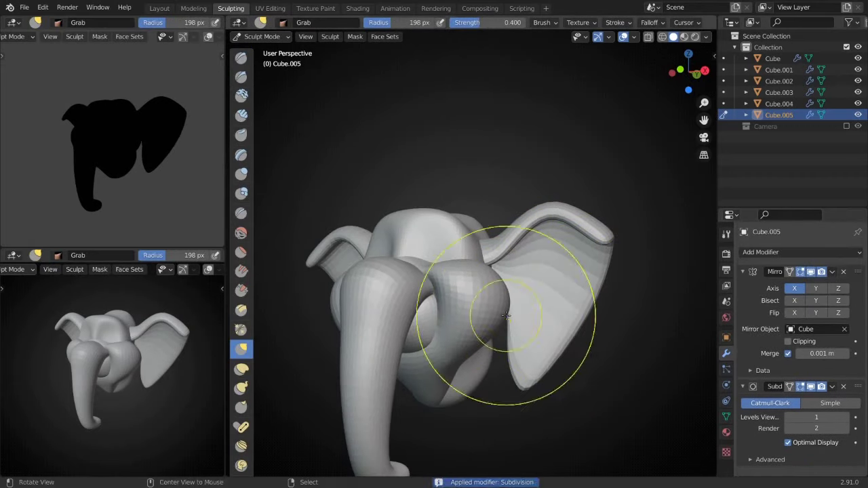
- Pick the Snake Hook brush and enlarge its radius for shaping the ear
key(x)
middle_drag(523, 310, 586, 246)
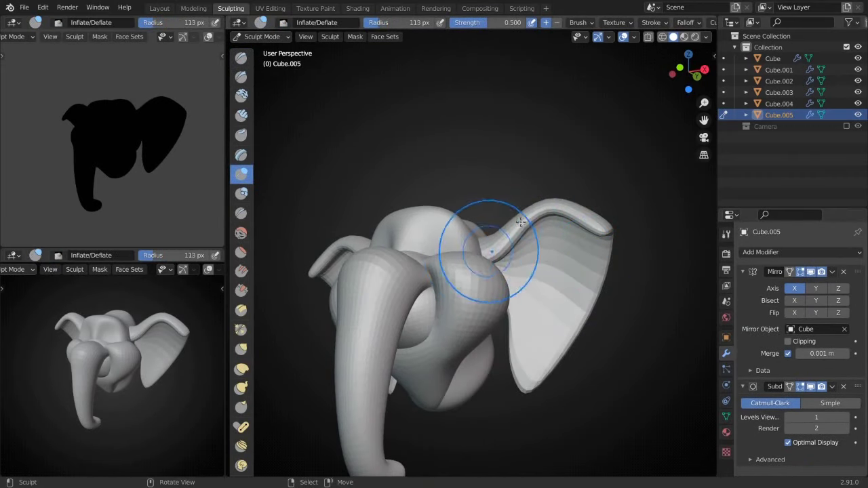
mouse_move(521, 221)
middle_down()
mouse_move(475, 224)
mouse_move(284, 196)
middle_up()
click(241, 388)
mouse_move(407, 285)
middle_down()
mouse_move(495, 279)
mouse_move(542, 258)
mouse_move(273, 381)
middle_up()
key(f)
click(562, 252)
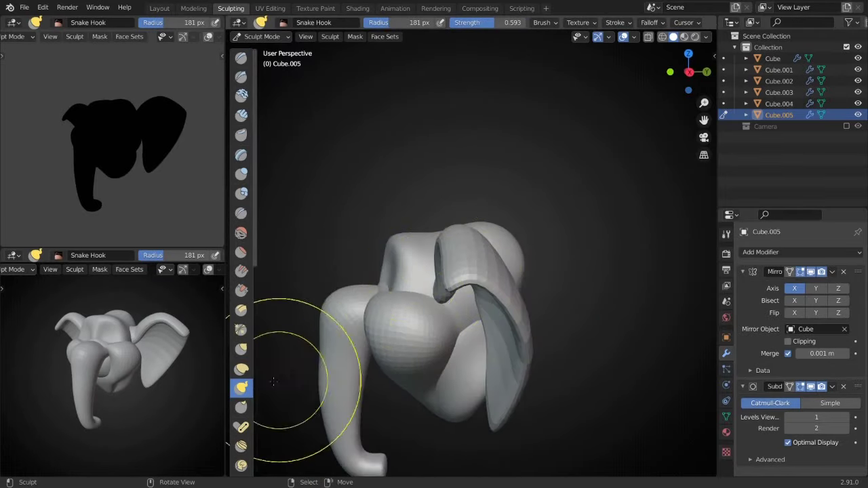
mouse_move(428, 276)
middle_down()
mouse_move(508, 301)
mouse_move(527, 316)
middle_up()
- Toggle Edit Mode on the ear and enlarge the brush, inspecting the ear from the front
key(Tab)
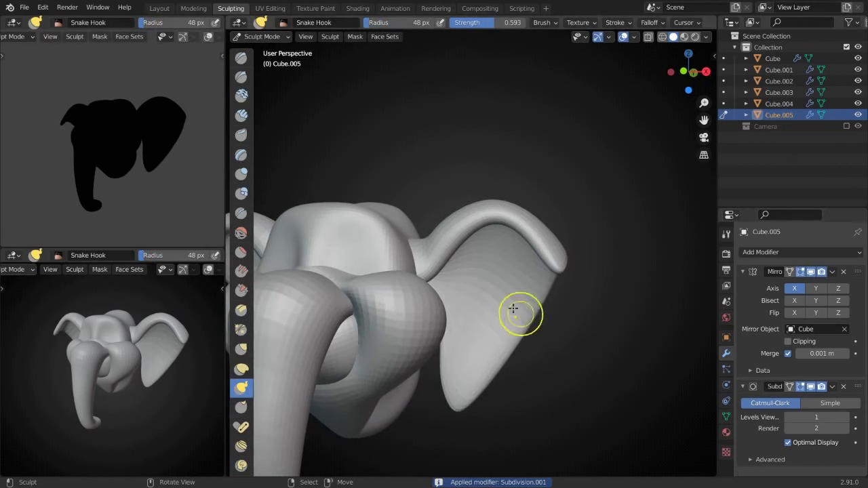
click(560, 348)
mouse_move(561, 348)
middle_down()
mouse_move(471, 310)
mouse_move(496, 293)
mouse_move(412, 395)
mouse_move(513, 330)
mouse_move(567, 362)
mouse_move(475, 325)
middle_up()
scroll(475, 324, down, 5)
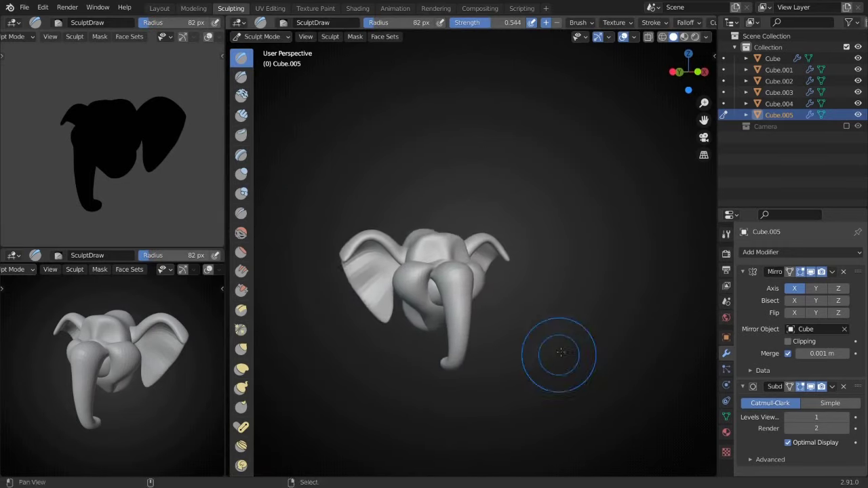
mouse_move(474, 271)
middle_down()
mouse_move(488, 285)
mouse_move(576, 198)
mouse_move(520, 246)
mouse_move(556, 219)
middle_up()
scroll(489, 285, up, 4)
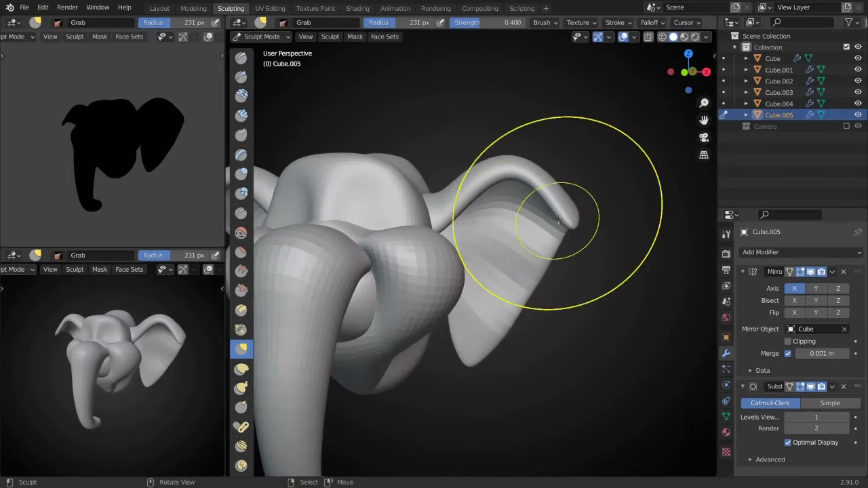
mouse_move(442, 220)
middle_down()
mouse_move(462, 265)
mouse_move(500, 307)
mouse_move(508, 271)
mouse_move(543, 252)
mouse_move(516, 251)
mouse_move(515, 233)
mouse_move(517, 246)
mouse_move(478, 180)
middle_up()
- Curl the ears' upper rims over with Snake Hook and Grab strokes
key(k)
key(f)
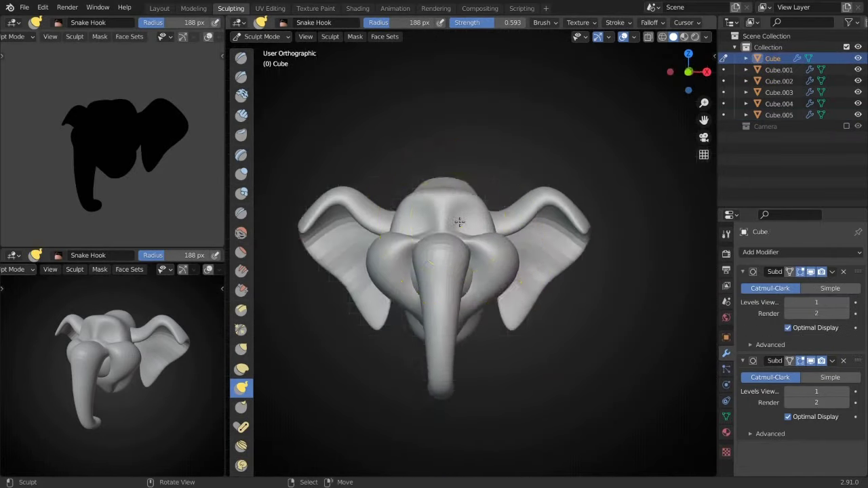
key(g)
scroll(460, 222, up, 3)
scroll(455, 203, up, 3)
key(shift+c)
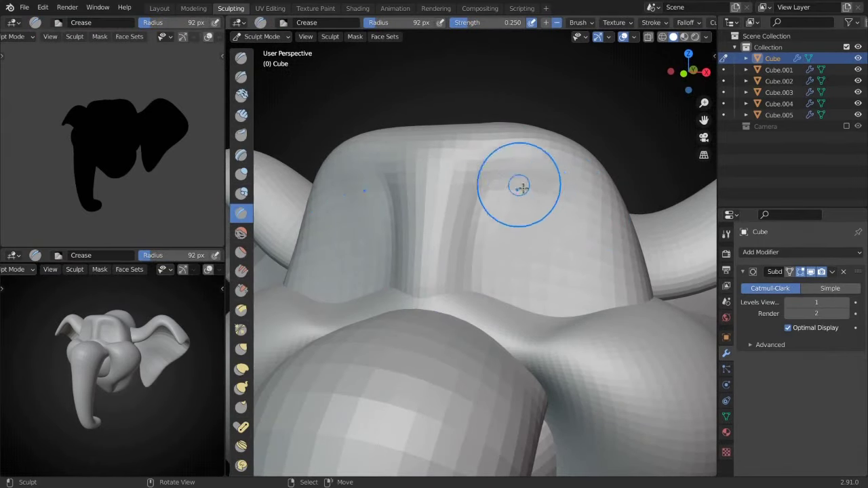
- Carve a groove down the forehead with the Draw and Crease brushes
middle_drag(592, 345, 642, 315)
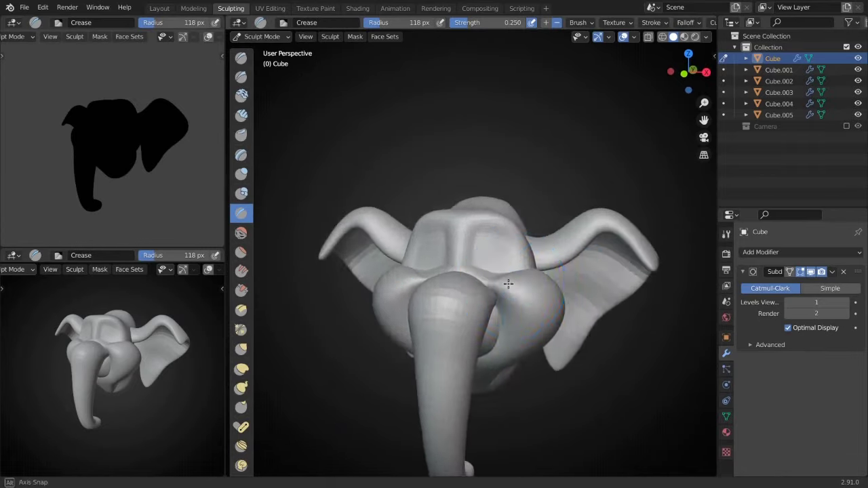
mouse_move(508, 284)
middle_down()
mouse_move(500, 240)
mouse_move(475, 258)
mouse_move(489, 298)
middle_up()
key(f)
key(Tab)
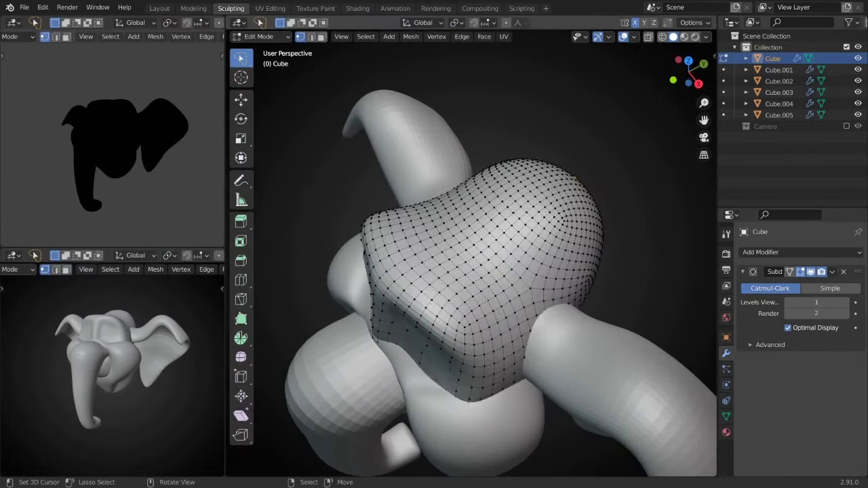
key(Tab)
mouse_move(409, 254)
middle_down()
mouse_move(455, 306)
mouse_move(505, 329)
mouse_move(496, 334)
mouse_move(465, 270)
mouse_move(530, 308)
mouse_move(495, 262)
mouse_move(549, 270)
mouse_move(546, 298)
mouse_move(500, 271)
mouse_move(509, 300)
mouse_move(488, 240)
mouse_move(523, 258)
mouse_move(543, 223)
mouse_move(516, 281)
mouse_move(476, 256)
mouse_move(518, 258)
mouse_move(525, 326)
mouse_move(548, 253)
mouse_move(475, 271)
mouse_move(383, 273)
mouse_move(387, 290)
middle_up()
key(x)
click(538, 270)
key(shift+c)
key(f)
click(517, 257)
- Reshape the trunk tip with smaller Grab and Draw strokes
key(g)
scroll(383, 273, up, 3)
key(f)
click(398, 320)
scroll(455, 252, up, 4)
mouse_move(398, 320)
middle_down()
mouse_move(455, 251)
mouse_move(516, 323)
mouse_move(568, 310)
mouse_move(364, 109)
middle_up()
key(x)
key(f)
scroll(517, 297, down, 3)
scroll(365, 109, down, 3)
- Make the head the active object again and resume sculpting it from the front
key(ctrl+Tab)
scroll(484, 236, up, 4)
mouse_move(484, 235)
middle_down()
mouse_move(424, 263)
mouse_move(402, 251)
middle_up()
key(ctrl+Tab)
key(g)
mouse_move(467, 273)
middle_down()
mouse_move(500, 285)
mouse_move(453, 246)
middle_up()
key(f)
key(KP_1)
click(262, 36)
click(258, 47)
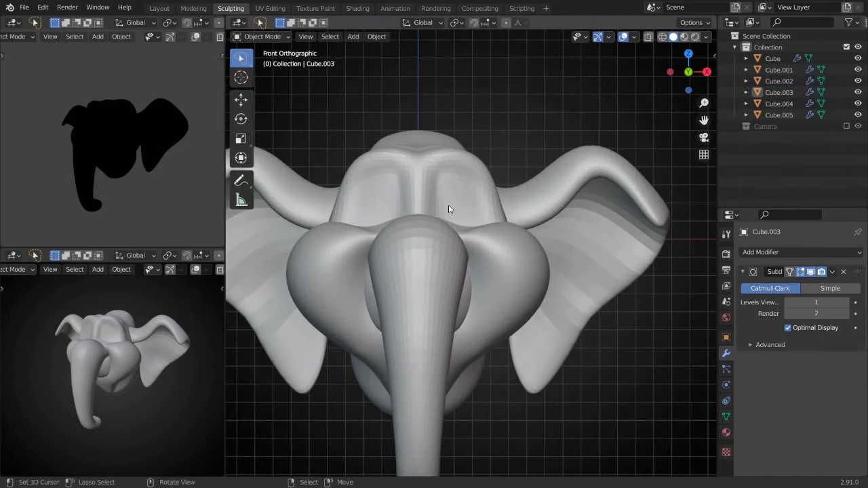
click(449, 208)
key(ctrl+Tab)
scroll(525, 242, up, 3)
scroll(514, 230, down, 5)
- Pull the top of the head into shape with the Draw and Crease brushes
click(262, 36)
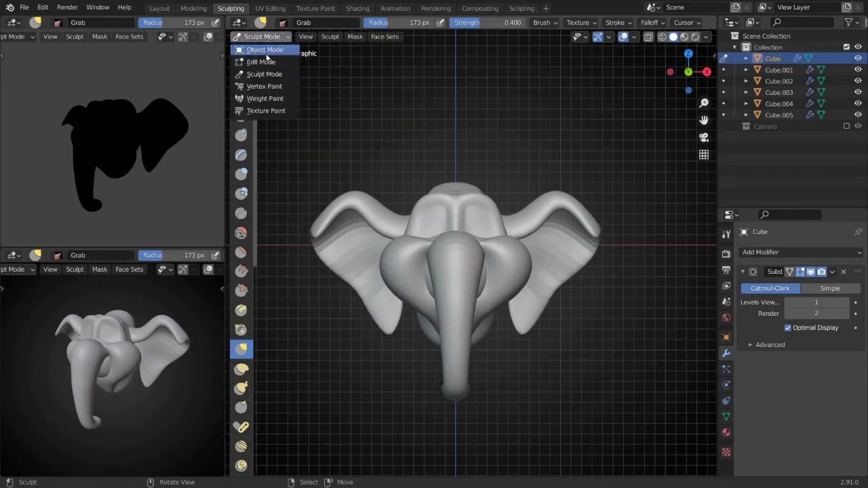
key(Escape)
key(x)
scroll(474, 233, up, 4)
key(f)
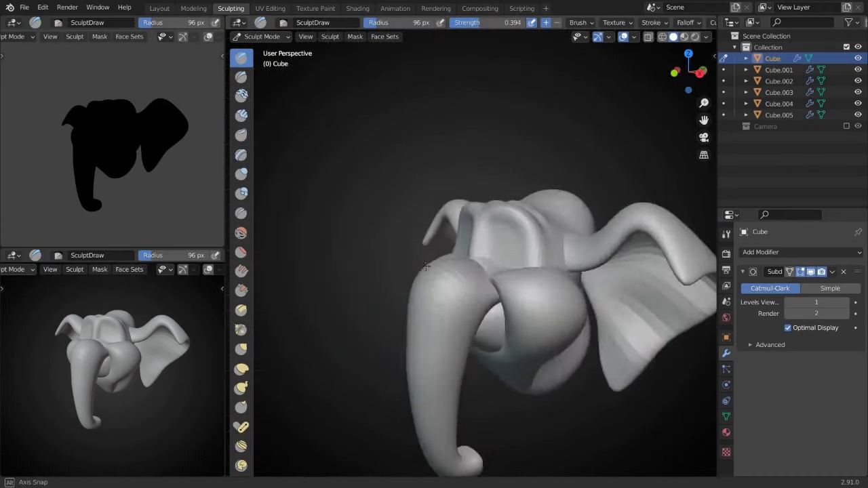
mouse_move(490, 271)
middle_down()
mouse_move(523, 251)
mouse_move(497, 219)
middle_up()
key(shift+c)
scroll(497, 220, up, 4)
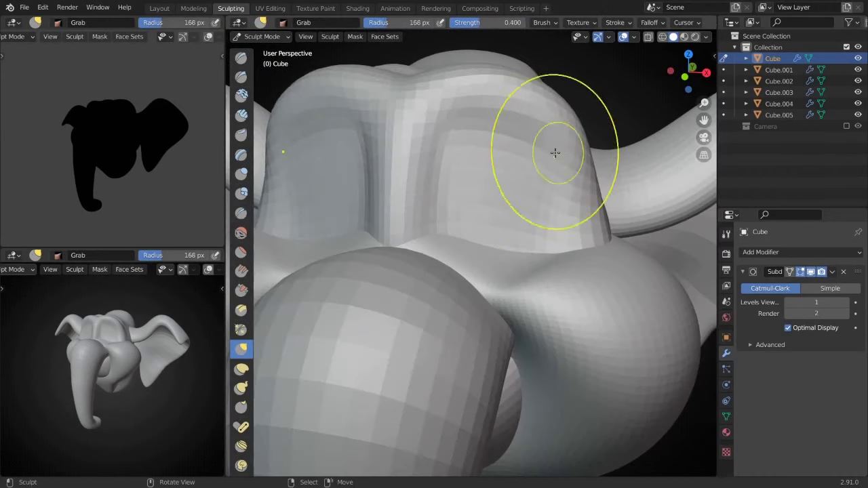
middle_drag(555, 152, 575, 159)
scroll(539, 171, down, 4)
middle_drag(456, 159, 524, 225)
- Switch sculpting to the ear object and inflate part of the ear
key(alt+q)
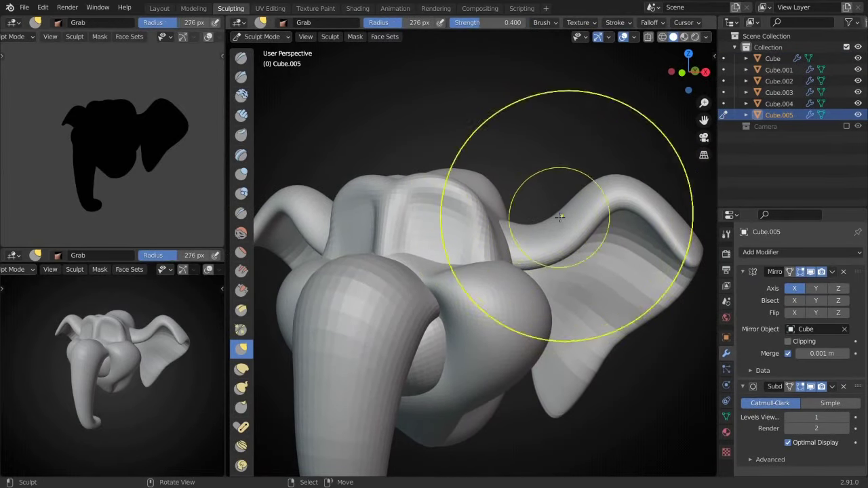
key(KP_1)
middle_drag(516, 285, 435, 257)
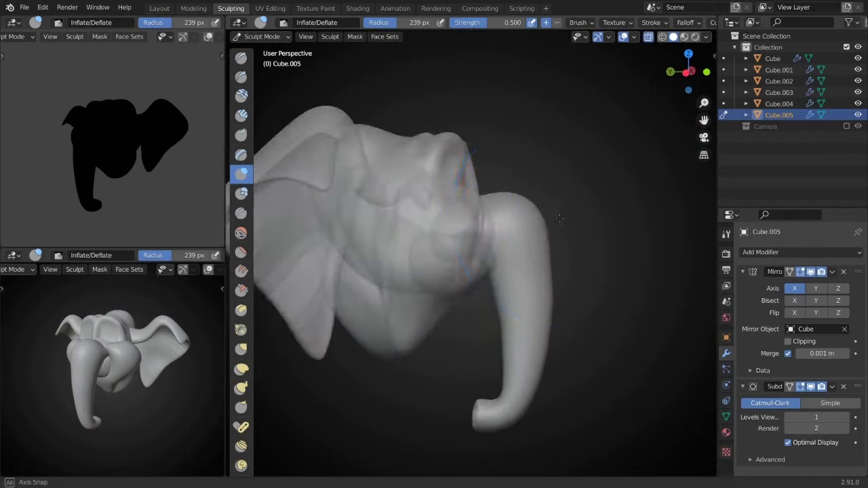
scroll(434, 257, up, 3)
- Isolate the mouth piece in local view and build up its surface with Inflate and Grab
key(alt+q)
key(ctrl+Tab)
key(KP_Divide)
click(493, 351)
middle_drag(493, 350, 438, 181)
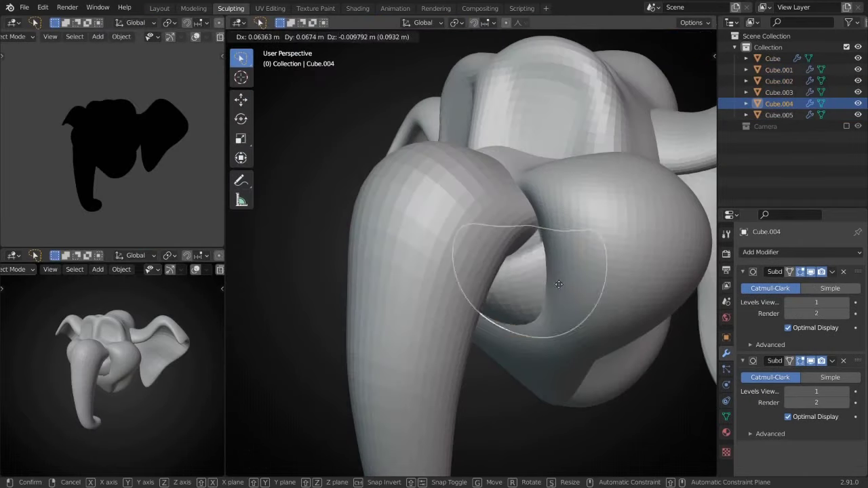
mouse_move(562, 287)
middle_down()
mouse_move(575, 271)
mouse_move(552, 228)
mouse_move(592, 190)
mouse_move(583, 176)
mouse_move(543, 230)
middle_up()
click(591, 174)
scroll(583, 176, down, 3)
key(g)
mouse_move(430, 282)
middle_down()
mouse_move(523, 319)
mouse_move(670, 303)
mouse_move(516, 257)
mouse_move(520, 213)
middle_up()
key(KP_1)
scroll(542, 271, down, 3)
scroll(516, 258, up, 5)
click(724, 114)
- Switch to Object Mode in front view, try adding a UV sphere, then undo it
key(KP_1)
click(261, 36)
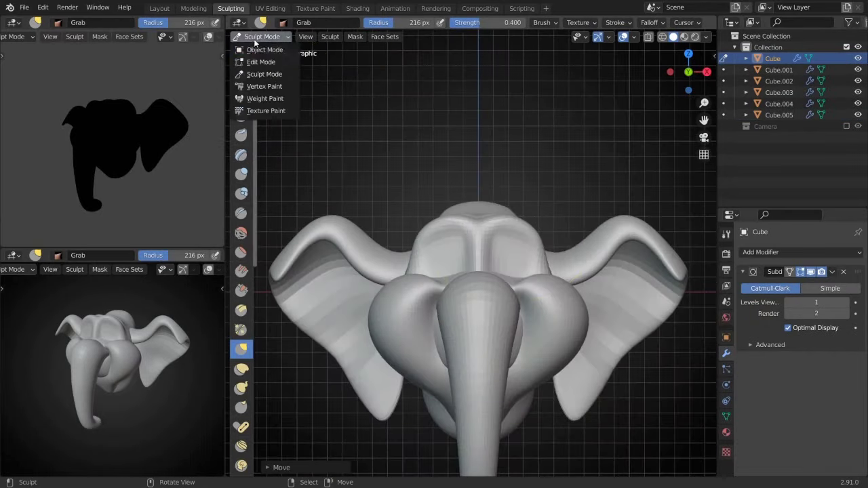
click(258, 35)
key(shift+a)
click(510, 274)
click(365, 358)
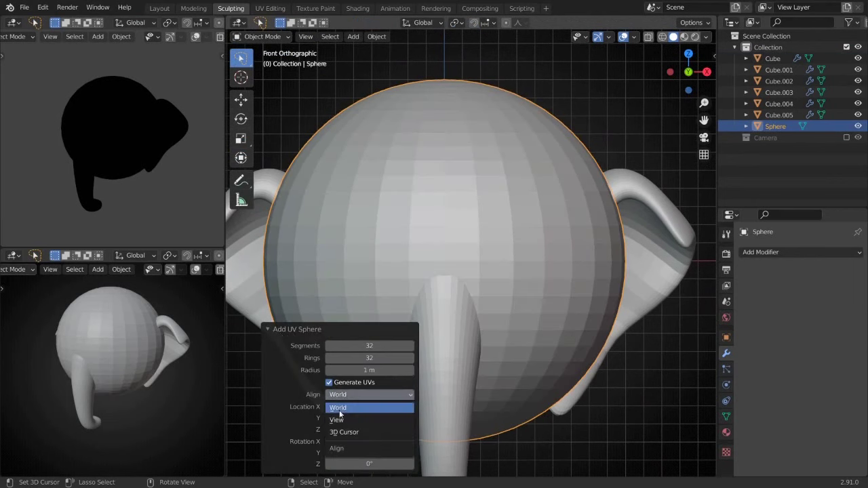
key(Escape)
key(ctrl+z)
- Add a UV sphere to the scene and shrink it down
key(shift+a)
click(532, 267)
key(ctrl+z)
key(shift+a)
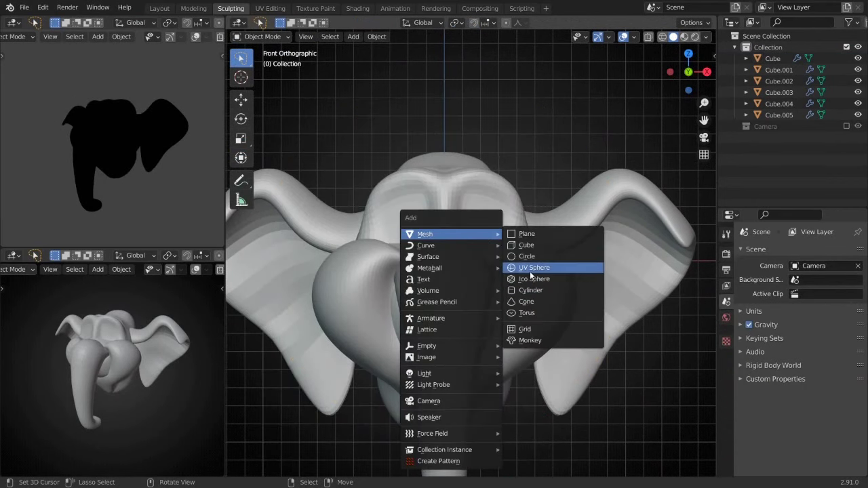
click(531, 272)
key(s)
click(484, 264)
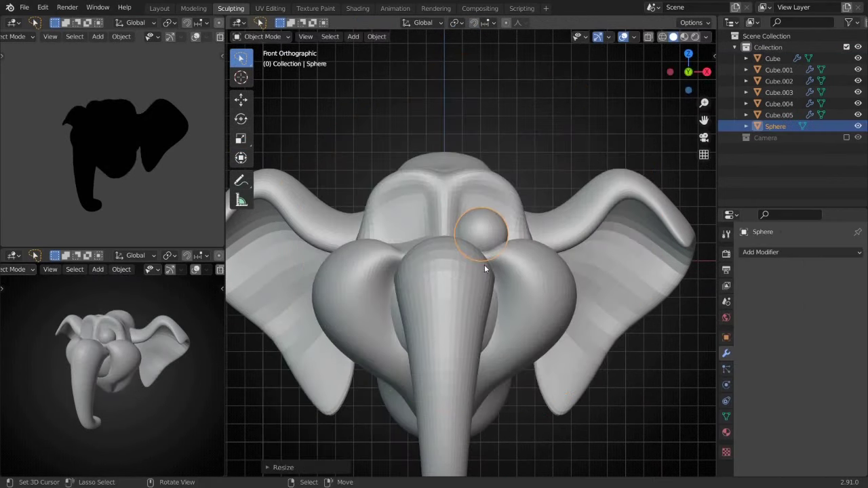
- Place the sphere on the forehead, push it into the head, and scale it to eye size
key(KP_3)
key(KP_1)
key(g)
click(480, 347)
key(g)
click(558, 374)
key(KP_3)
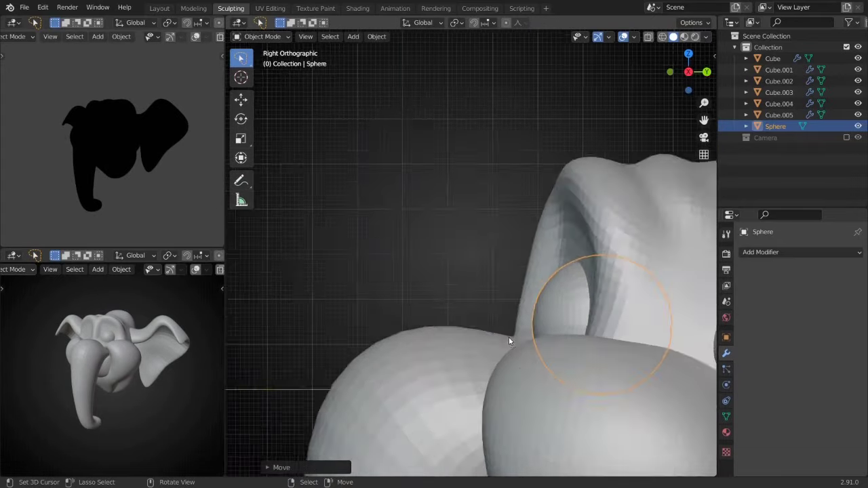
middle_drag(509, 336, 423, 346)
key(s)
click(507, 293)
key(KP_3)
key(KP_1)
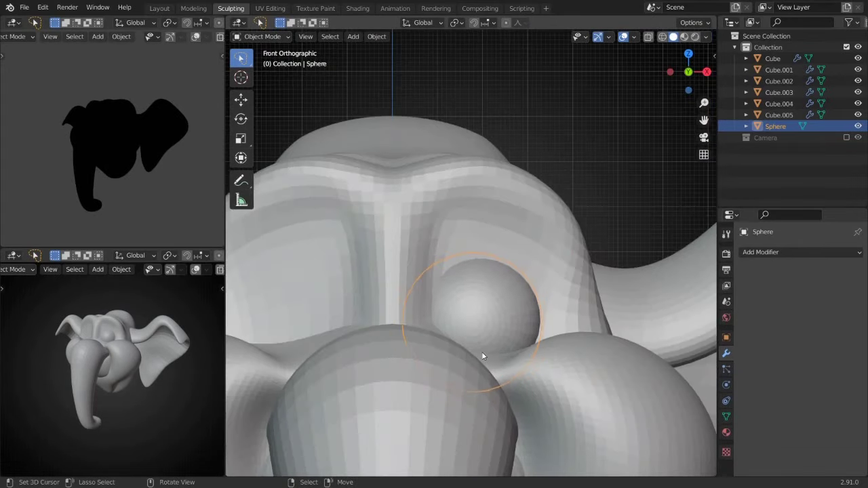
key(KP_3)
- Add a Mirror modifier to the sphere with Cube as mirror object, creating the second eye
click(801, 251)
click(617, 117)
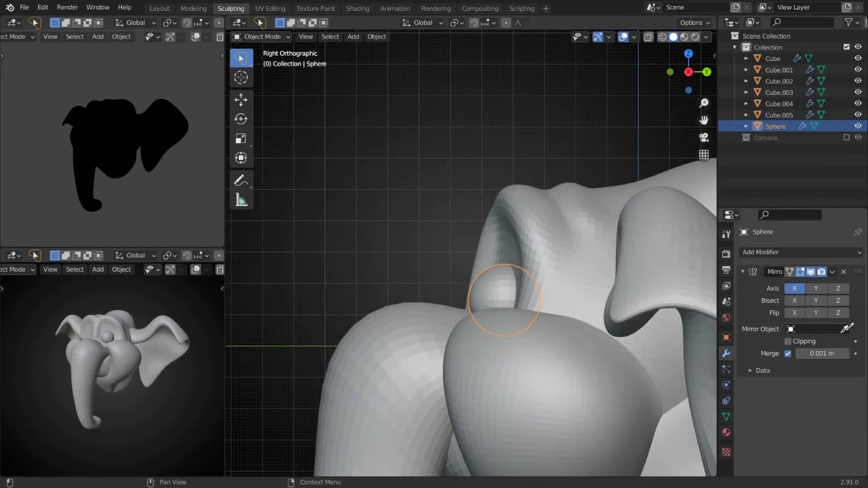
click(436, 292)
key(KP_1)
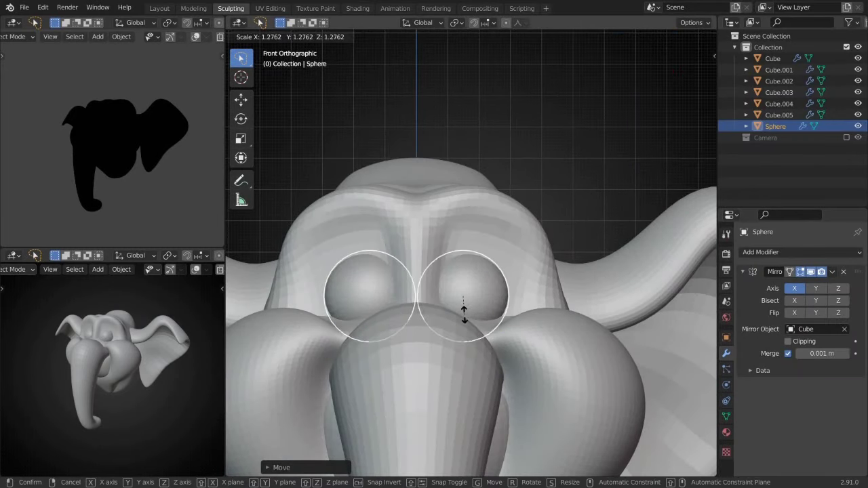
click(464, 310)
- Sculpt the head with the Grab brush, pulling the surface around the eyes
mouse_move(470, 300)
middle_down()
mouse_move(451, 258)
mouse_move(469, 236)
mouse_move(539, 225)
mouse_move(527, 248)
mouse_move(549, 227)
mouse_move(513, 242)
mouse_move(523, 252)
middle_up()
click(452, 257)
key(ctrl+Tab)
key(ctrl+Tab)
click(549, 227)
key(ctrl+Tab)
key(g)
key(ctrl+Tab)
click(523, 251)
key(ctrl+Tab)
mouse_move(591, 295)
middle_down()
mouse_move(558, 305)
mouse_move(544, 296)
mouse_move(534, 261)
mouse_move(563, 281)
mouse_move(484, 233)
mouse_move(514, 200)
mouse_move(504, 239)
mouse_move(534, 291)
mouse_move(612, 295)
middle_up()
key(ctrl+Tab)
click(544, 297)
key(ctrl+Tab)
key(x)
key(ctrl+Tab)
- Sculpt the brow above the eyes and shape the sockets around them
key(g)
key(x)
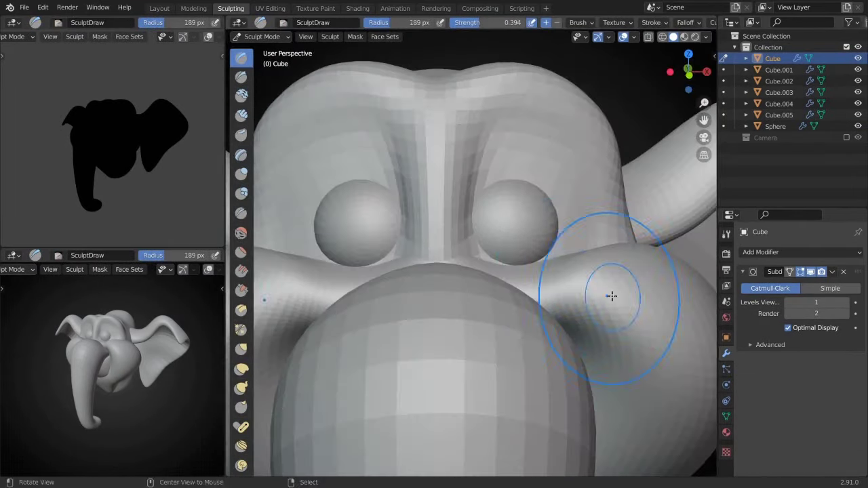
middle_drag(538, 305, 519, 225)
scroll(475, 272, down, 5)
scroll(475, 196, up, 5)
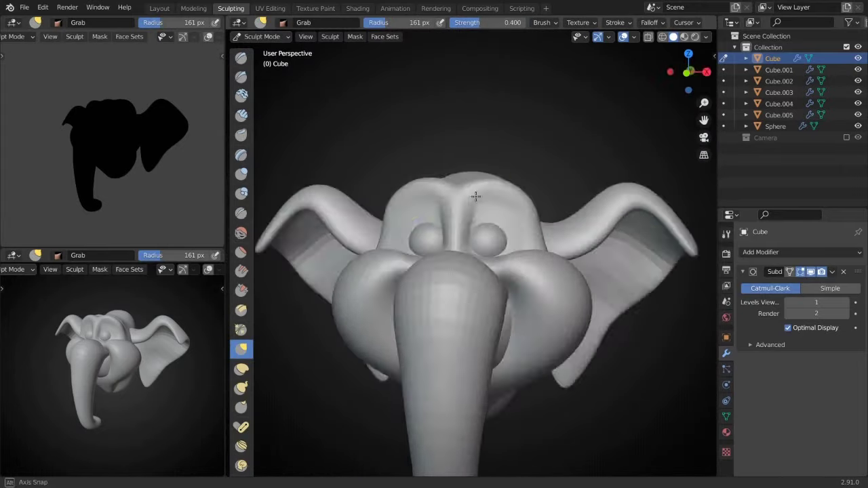
key(ctrl+Tab)
click(492, 253)
key(ctrl+z)
mouse_move(491, 254)
middle_down()
mouse_move(520, 190)
mouse_move(510, 267)
middle_up()
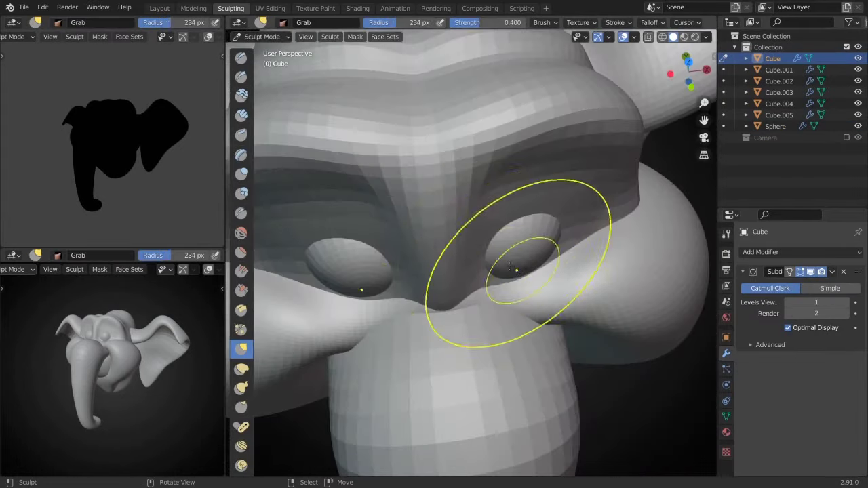
mouse_move(517, 212)
middle_down()
mouse_move(519, 248)
mouse_move(408, 297)
mouse_move(541, 302)
middle_up()
- Return to Object Mode with the eye sphere selected in front view
key(ctrl+Tab)
click(491, 254)
scroll(408, 297, down, 5)
key(KP_1)
scroll(491, 239, up, 3)
key(ctrl+z)
- Add a small cube at the eye with the cursor snapped there, smoothed by subdivision
key(ctrl+Tab)
key(shift+s)
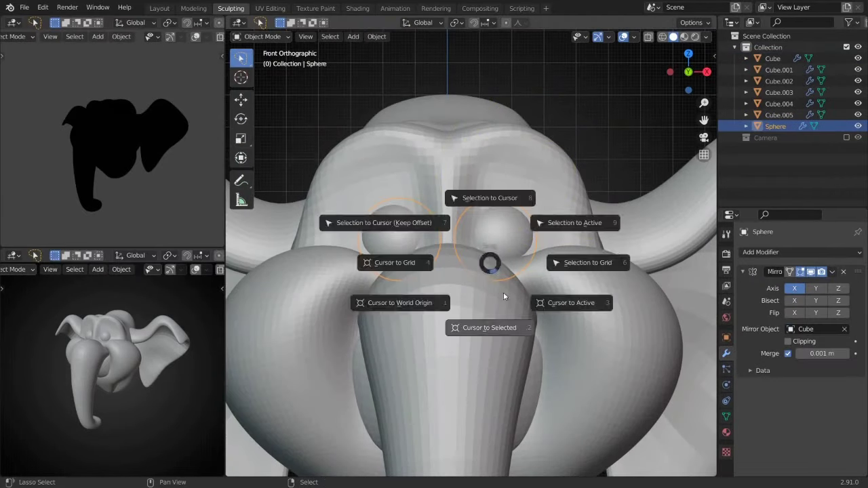
key(shift+a)
key(s)
click(514, 275)
key(Tab)
key(ctrl+1)
key(KP_7)
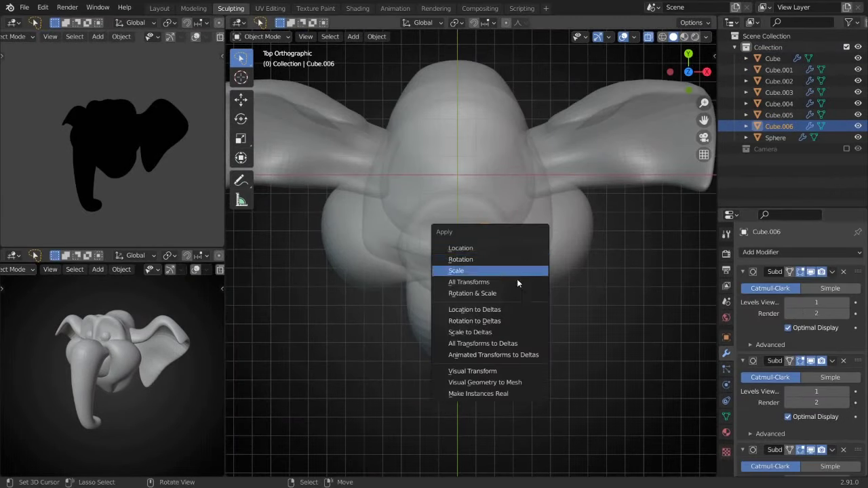
- Add a Mirror modifier to the lid using Cube as the mirror object
click(796, 263)
click(638, 138)
click(481, 80)
middle_drag(480, 80, 523, 191)
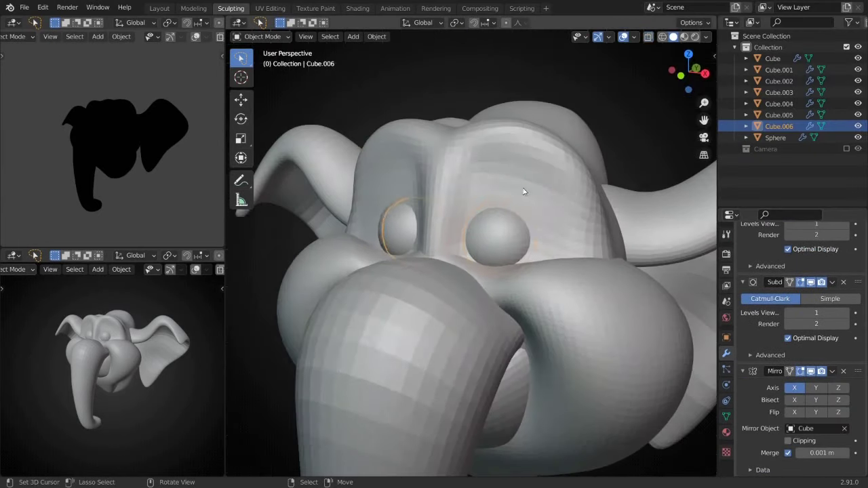
click(587, 323)
- Apply the lid's subdivision and extrude its edge in Edit Mode
key(KP_1)
key(ctrl+a)
key(Tab)
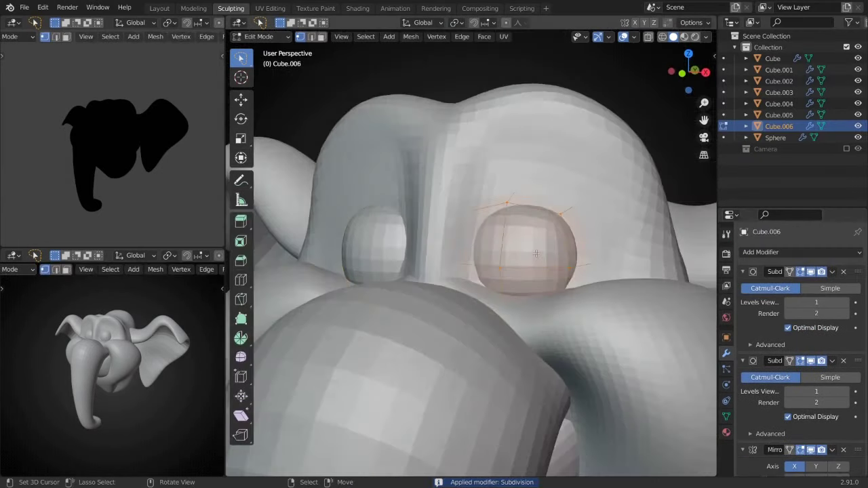
scroll(550, 285, up, 3)
click(535, 251)
key(Tab)
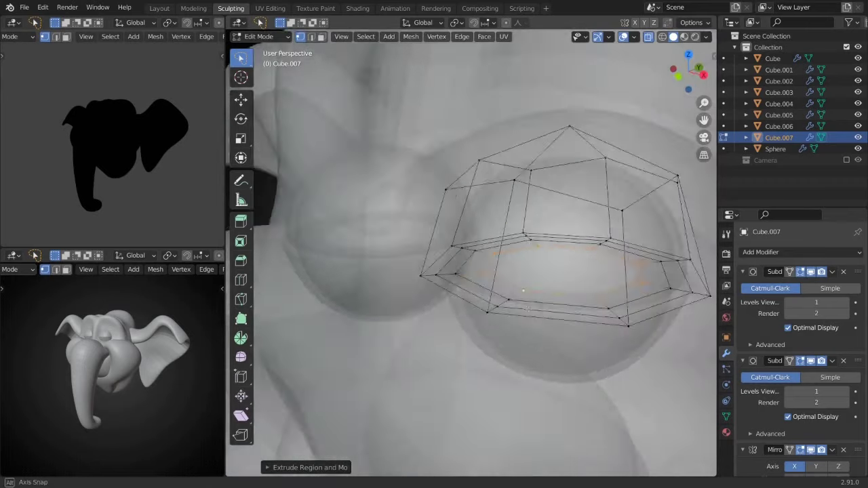
key(m)
click(466, 362)
- Scale the lid around the eyeball and return to Object Mode in perspective
key(Tab)
click(521, 281)
key(Tab)
key(s)
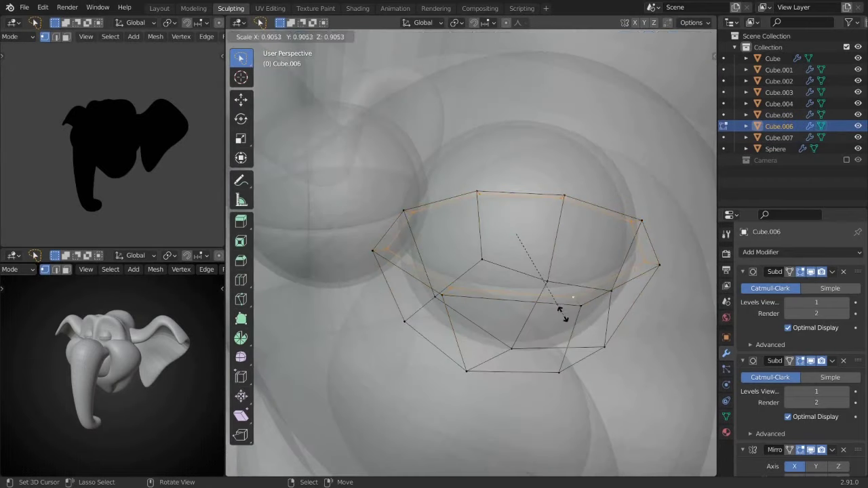
key(Escape)
key(Tab)
click(498, 251)
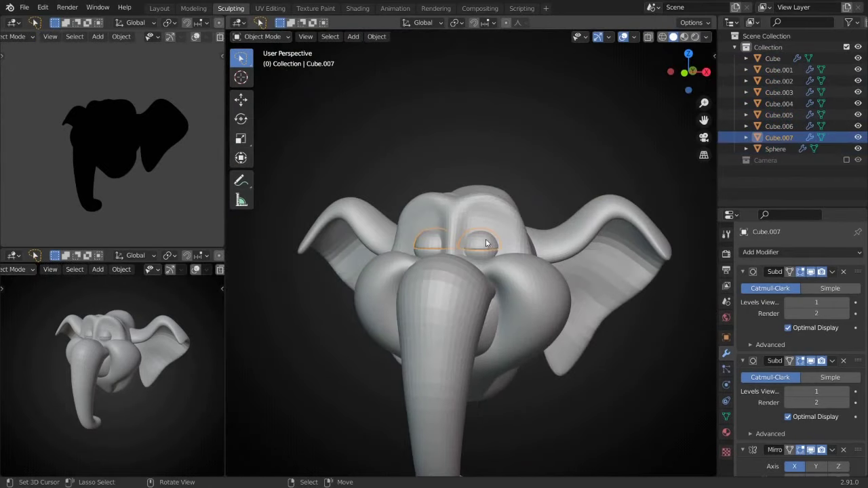
key(KP_1)
mouse_move(498, 251)
middle_down()
mouse_move(513, 223)
mouse_move(536, 224)
middle_up()
- Sculpt the head Cube around the eyelids with Grab and Snake Hook, then add a new material
click(548, 219)
key(ctrl+Tab)
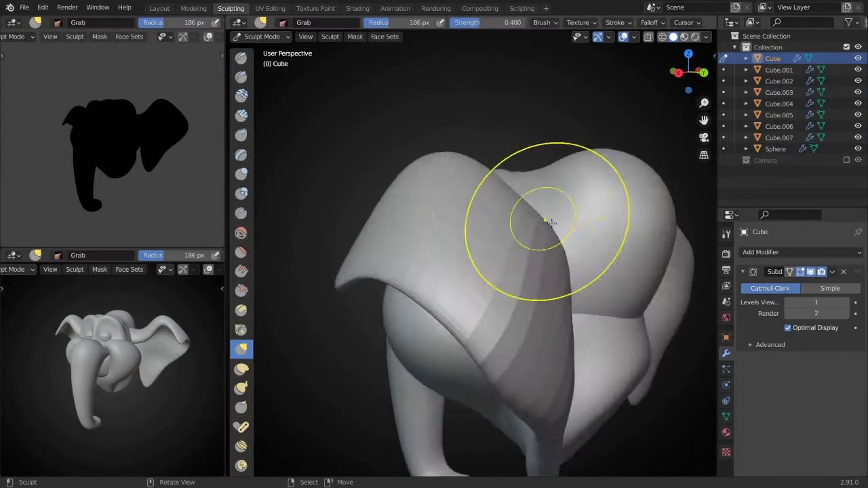
key(f)
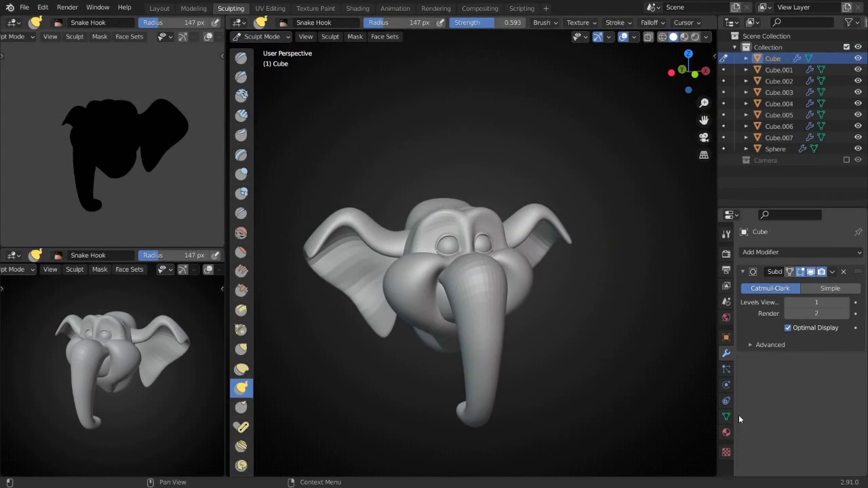
click(794, 300)
- Set the head material's viewport display colour to red
click(265, 50)
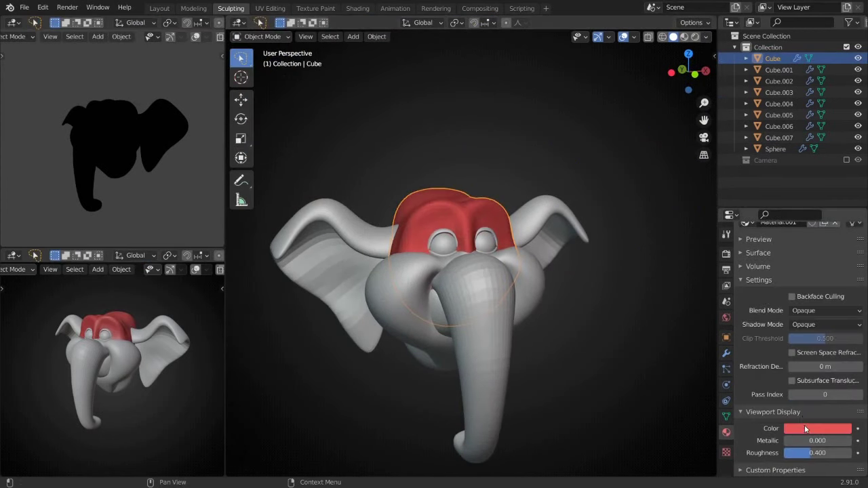
click(806, 429)
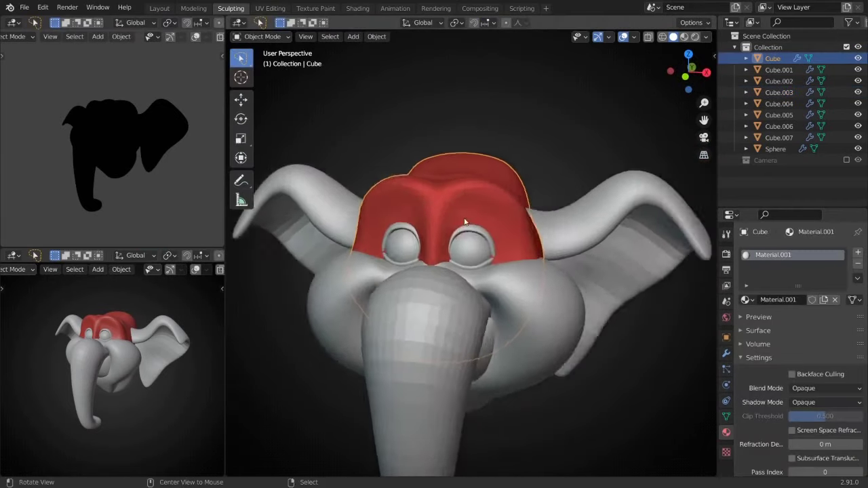
scroll(465, 223, down, 3)
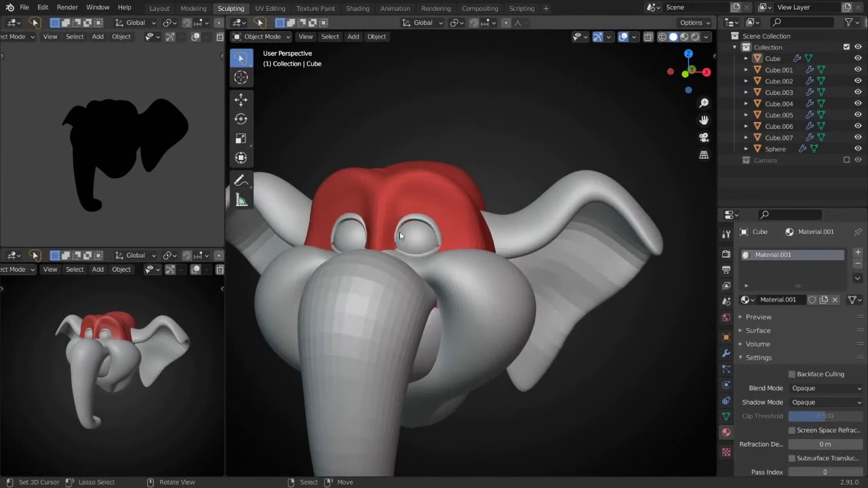
- Link the red material to all body parts, hide the eye sphere, and check viewport shading
click(385, 177)
key(h)
key(a)
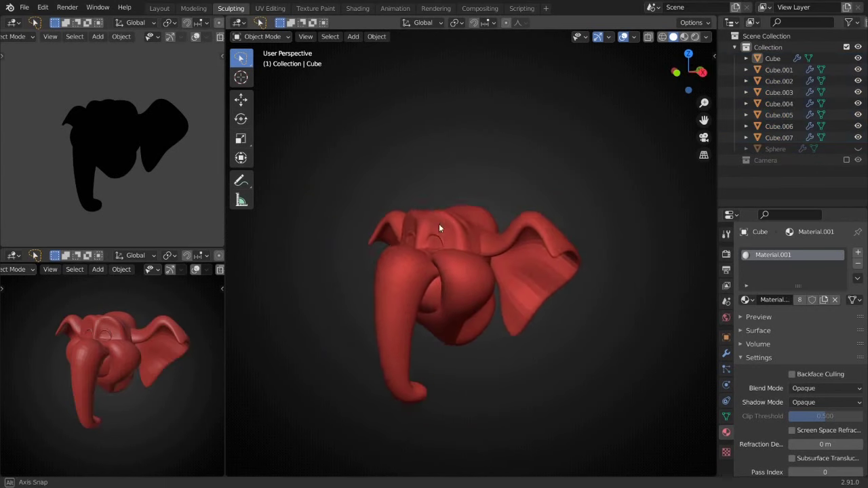
middle_drag(599, 298, 630, 287)
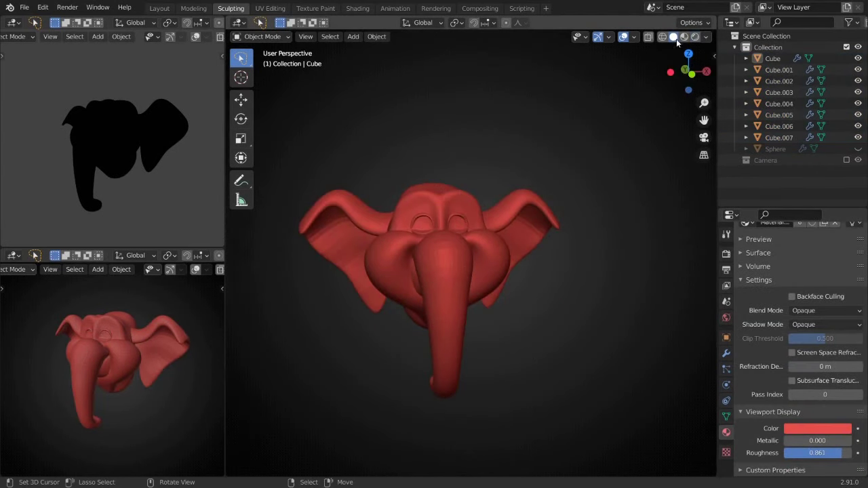
click(706, 37)
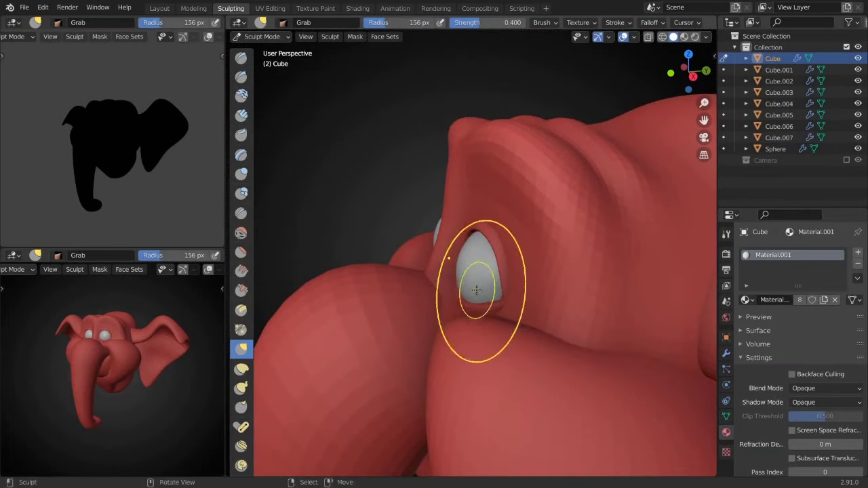
- Give the eye sphere a new glossy white material with Roughness 0
key(KP_1)
key(alt+q)
scroll(452, 291, up, 3)
key(f)
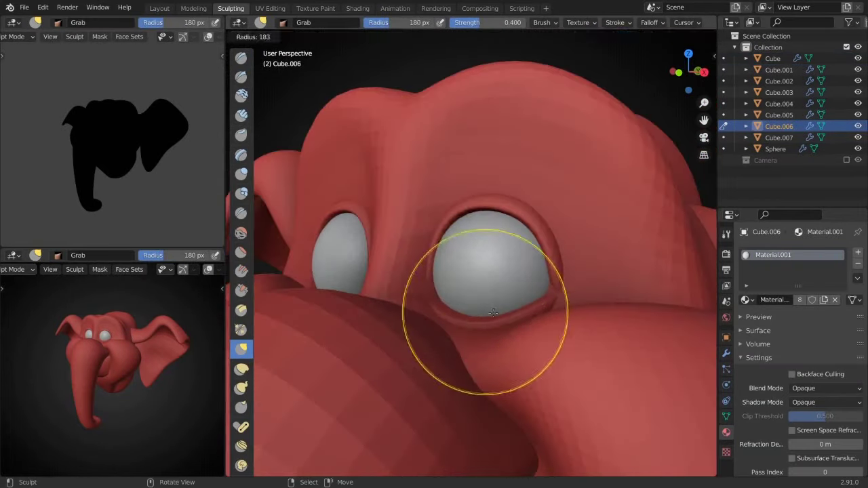
scroll(493, 313, down, 3)
click(776, 148)
click(376, 36)
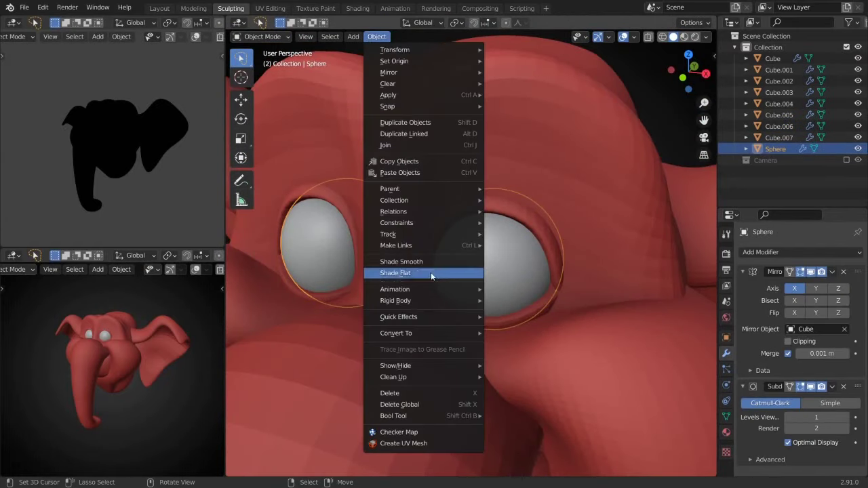
scroll(430, 272, down, 3)
scroll(382, 276, down, 2)
scroll(448, 246, up, 5)
click(726, 433)
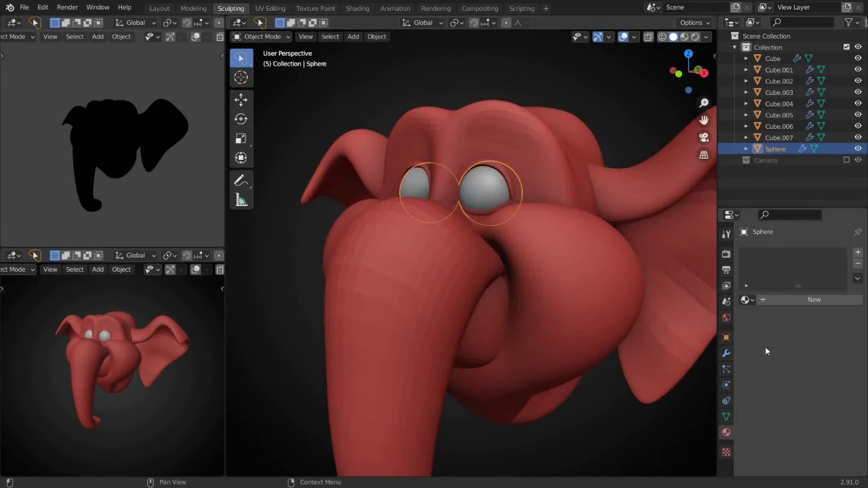
drag(817, 412, 780, 412)
click(818, 388)
- Select the pupil faces in Edit Mode and assign them a new black material slot
key(KP_1)
key(Tab)
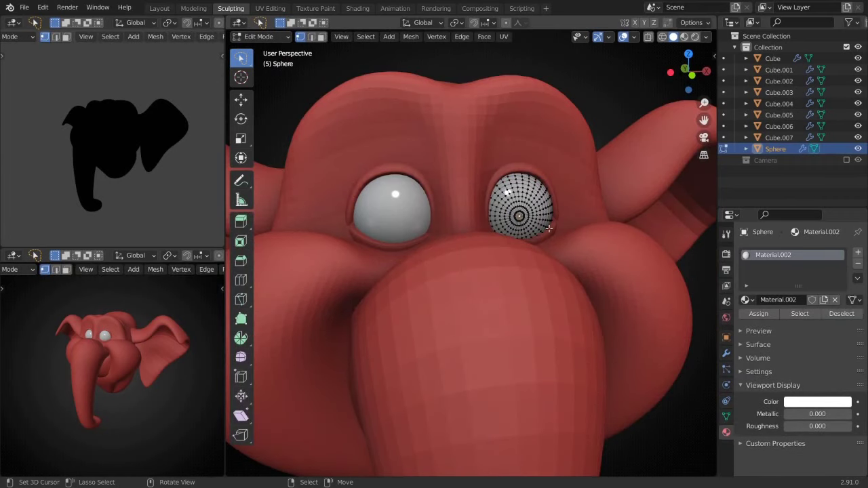
key(Tab)
click(858, 252)
click(818, 411)
key(Tab)
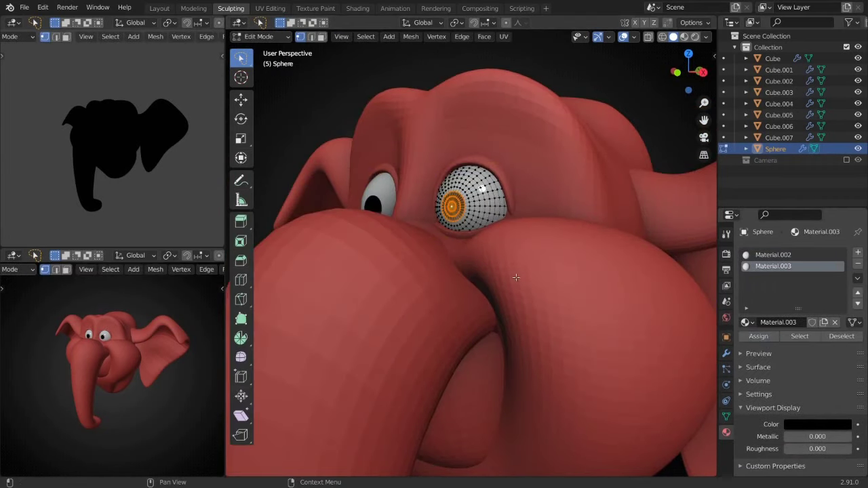
key(Tab)
- Orbit onto the eye and start sculpting the eyelid object
scroll(505, 276, down, 5)
scroll(493, 290, up, 4)
scroll(494, 289, up, 3)
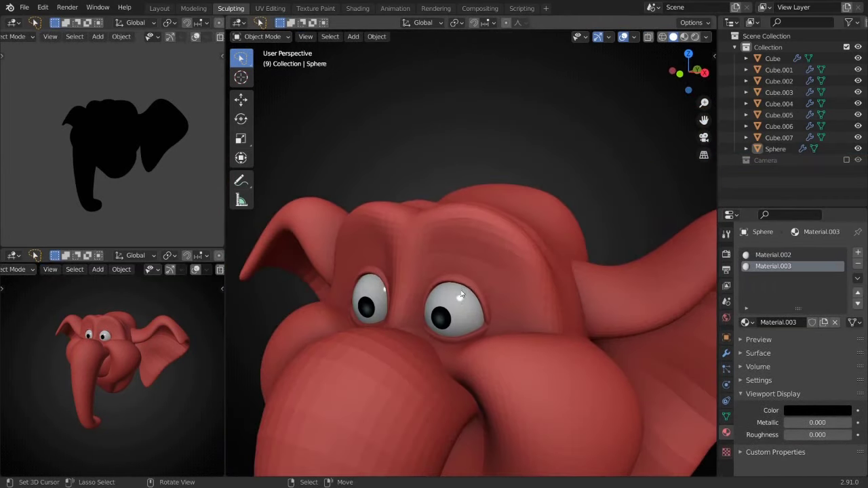
mouse_move(494, 290)
middle_down()
mouse_move(462, 292)
mouse_move(553, 271)
middle_up()
click(444, 292)
key(ctrl+Tab)
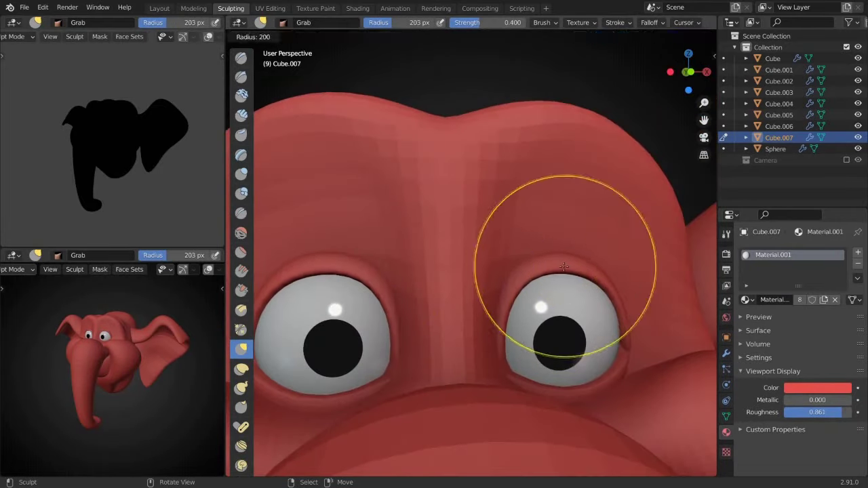
scroll(553, 271, down, 5)
- Select the head faces just above the eye in Edit Mode
click(513, 243)
key(Tab)
scroll(513, 242, up, 4)
key(alt+z)
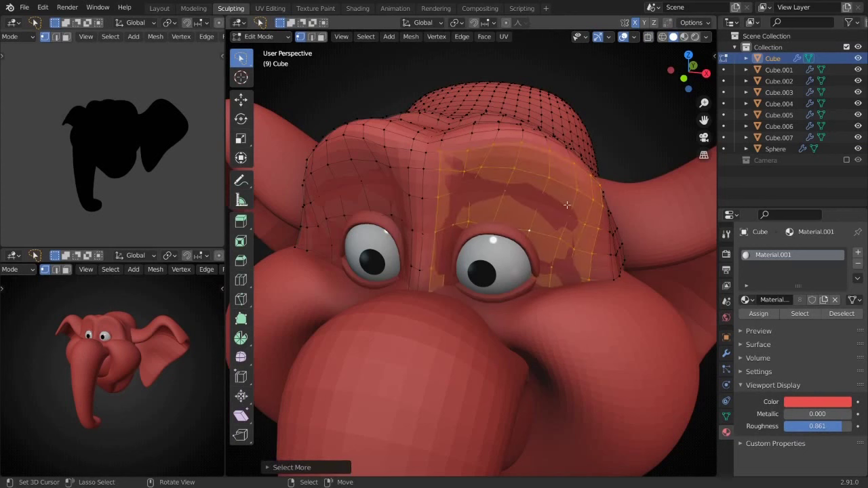
middle_drag(566, 204, 536, 231)
middle_drag(486, 208, 508, 183)
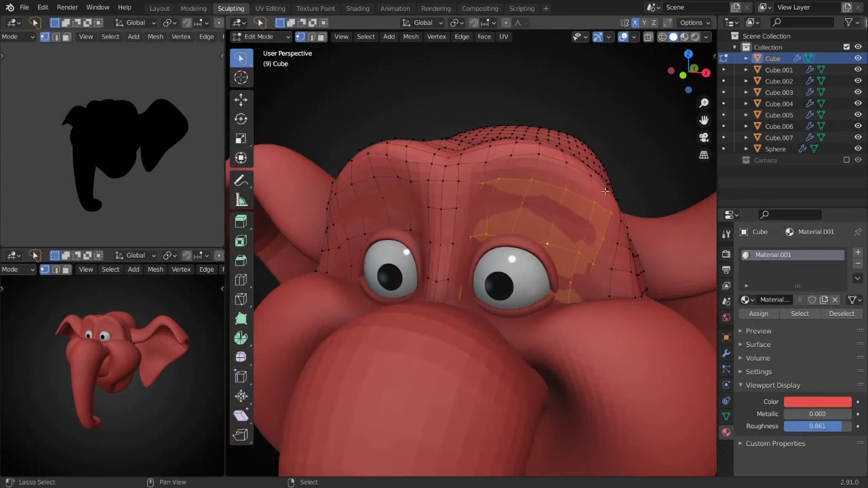
ctrl+click(513, 180)
key(alt+z)
mouse_move(563, 215)
middle_down()
mouse_move(520, 265)
mouse_move(531, 392)
middle_up()
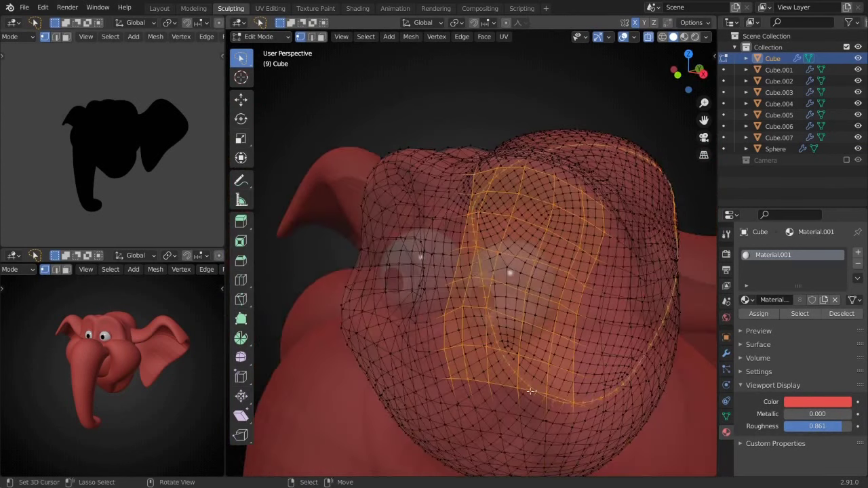
mouse_move(513, 354)
middle_down()
mouse_move(581, 358)
mouse_move(470, 350)
middle_up()
key(alt+z)
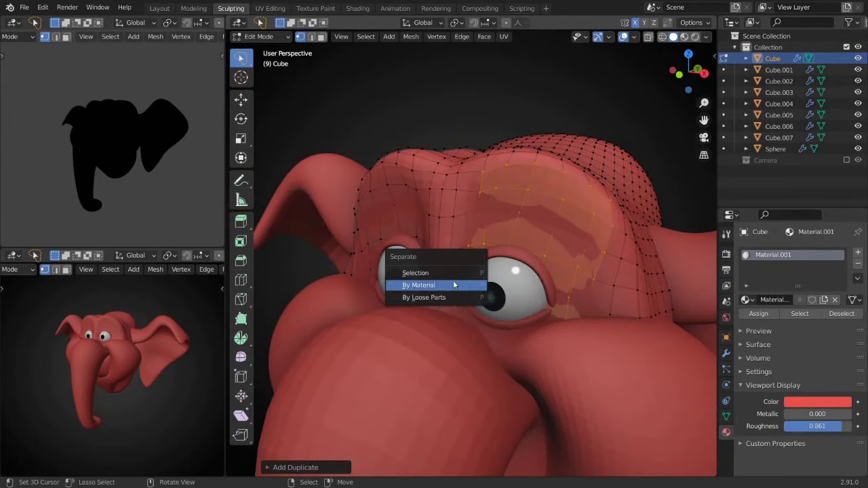
- Separate the brow patch into its own object, Cube.008, and add a 0.01 m Solidify
click(453, 285)
key(Tab)
click(726, 353)
click(800, 252)
click(523, 178)
- Put the separated brow piece into Sculpt Mode, viewed from the front
click(449, 242)
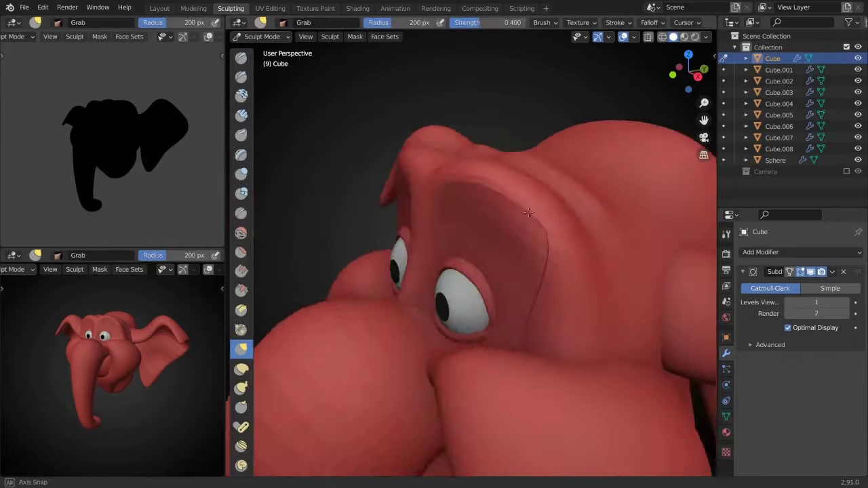
middle_drag(529, 213, 549, 228)
key(ctrl+Tab)
click(550, 228)
middle_drag(563, 192, 479, 231)
key(ctrl+Tab)
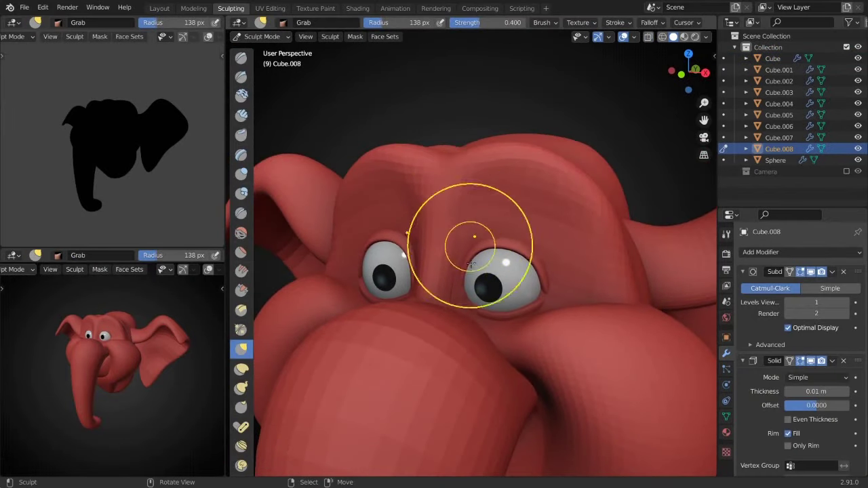
- Give the brow piece its own new grey-brown material instead of the shared one
click(725, 432)
click(817, 388)
click(787, 266)
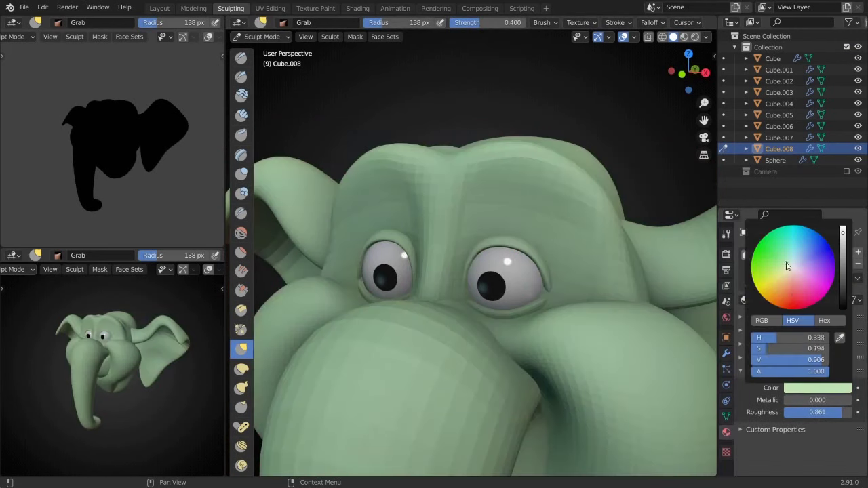
key(Escape)
click(817, 387)
click(791, 259)
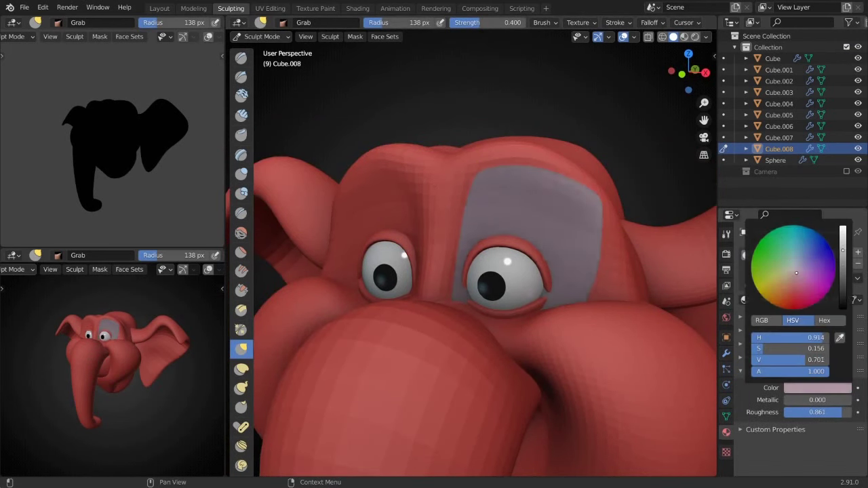
- Add a Mirror modifier to the brow so both eyes get matching brows
click(726, 354)
click(801, 252)
scroll(519, 215, down, 3)
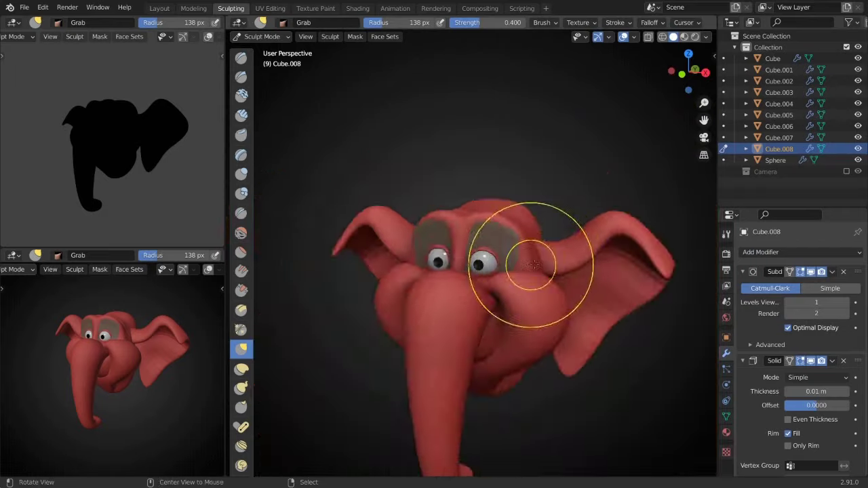
scroll(519, 216, down, 2)
middle_drag(513, 195, 426, 205)
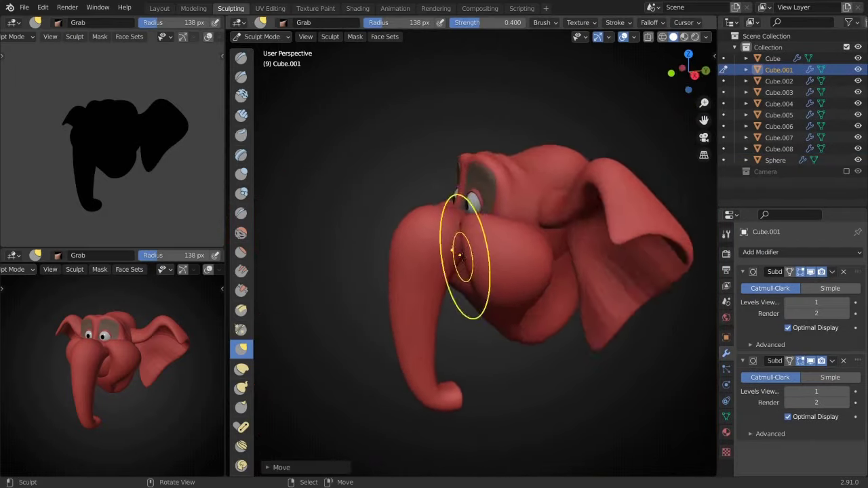
click(429, 263)
middle_drag(430, 263, 466, 241)
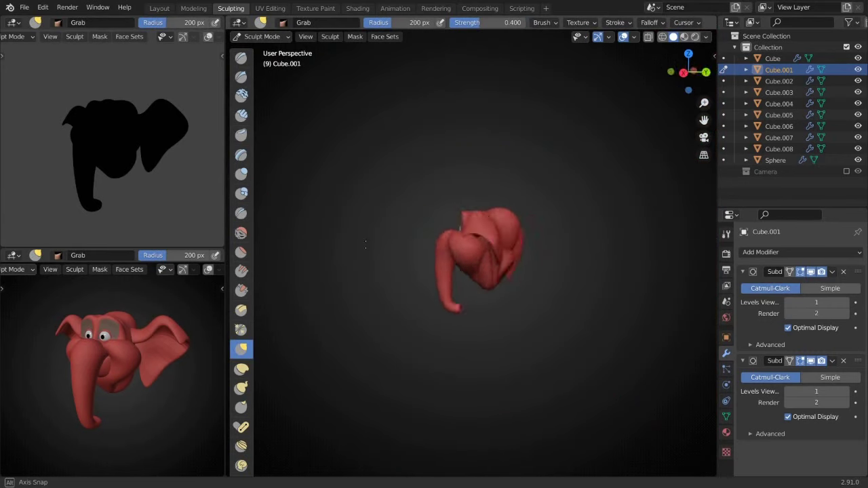
- Preview the model with MatCap lighting, then go back to Studio lighting
click(707, 37)
click(696, 90)
click(697, 116)
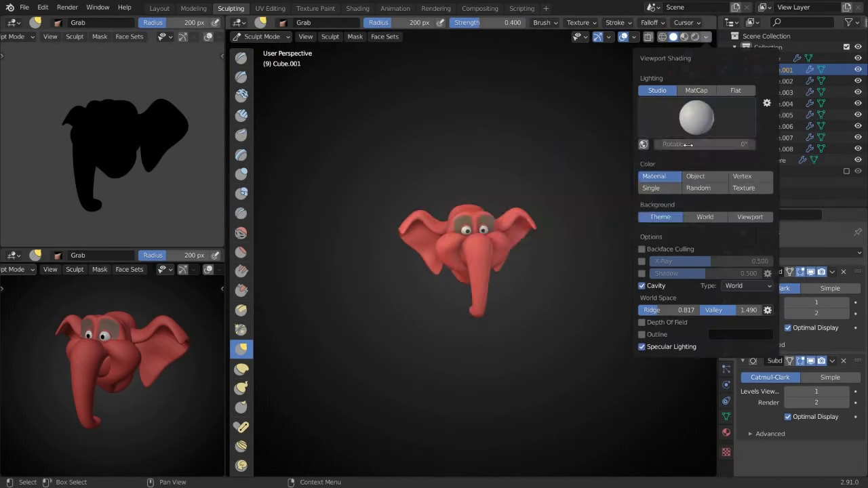
click(657, 90)
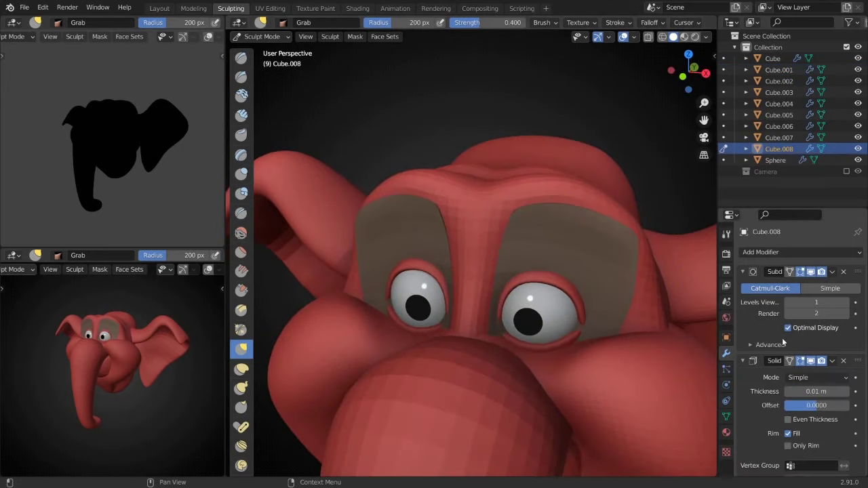
- Apply the brow's Solidify modifier and switch to Object Mode
click(262, 36)
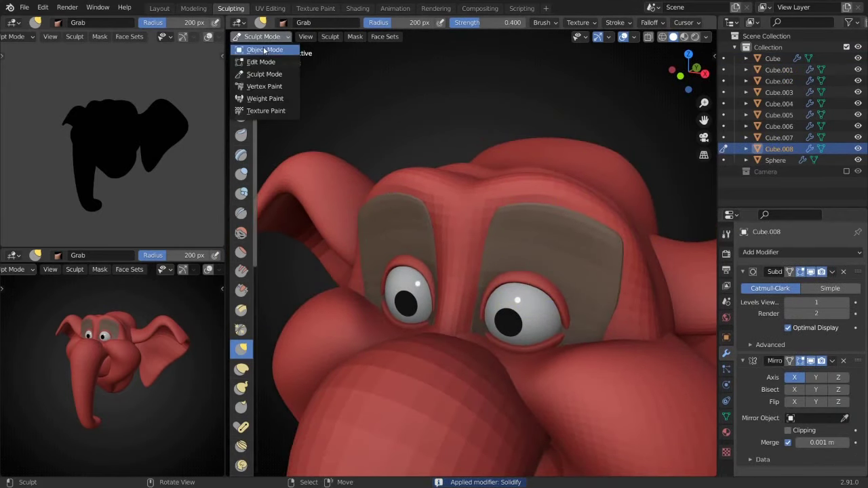
click(271, 50)
shift+click(518, 223)
- Return the head to Sculpt Mode with the Inflate brush
click(262, 37)
click(271, 77)
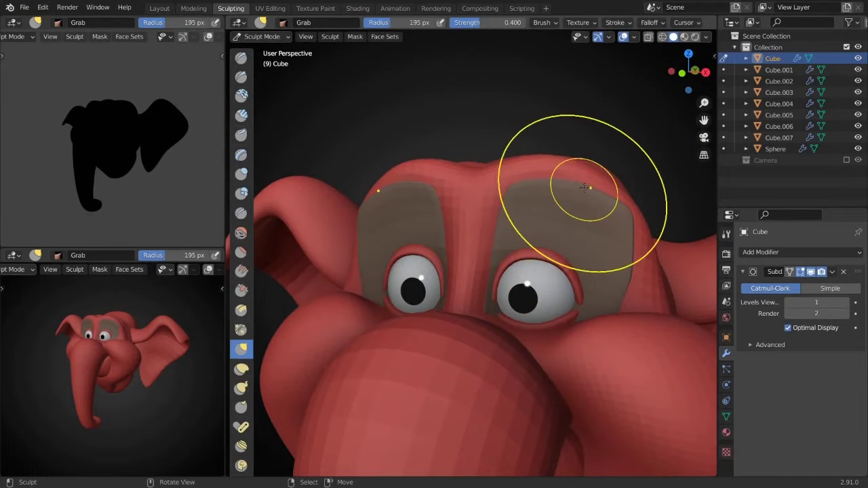
key(i)
middle_drag(584, 187, 562, 233)
scroll(563, 233, down, 4)
middle_drag(581, 194, 504, 211)
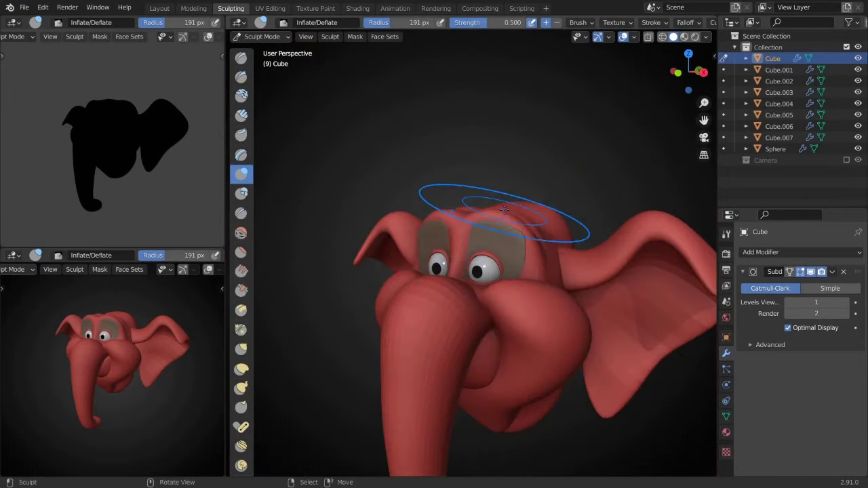
scroll(504, 210, down, 2)
scroll(548, 167, up, 5)
- Sculpt the trunk piece with a resized Snake Hook brush
key(alt+q)
key(k)
key(f)
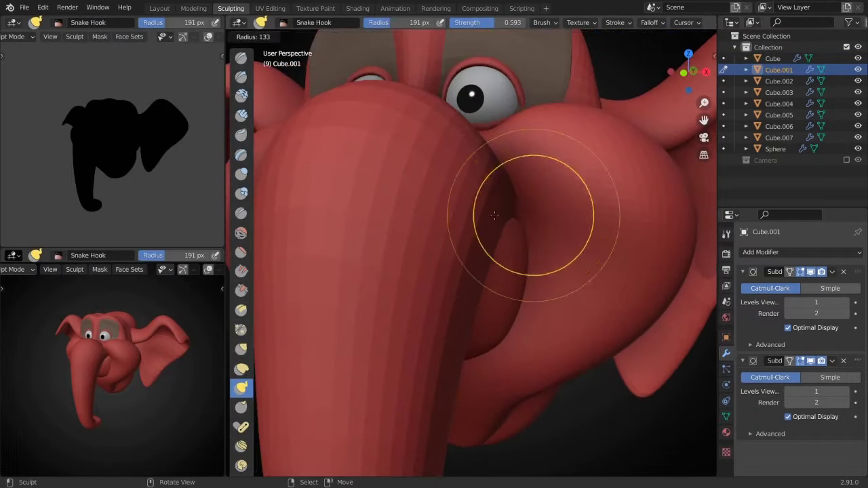
click(495, 215)
mouse_move(494, 215)
middle_down()
mouse_move(628, 218)
mouse_move(522, 234)
middle_up()
key(alt+q)
key(f)
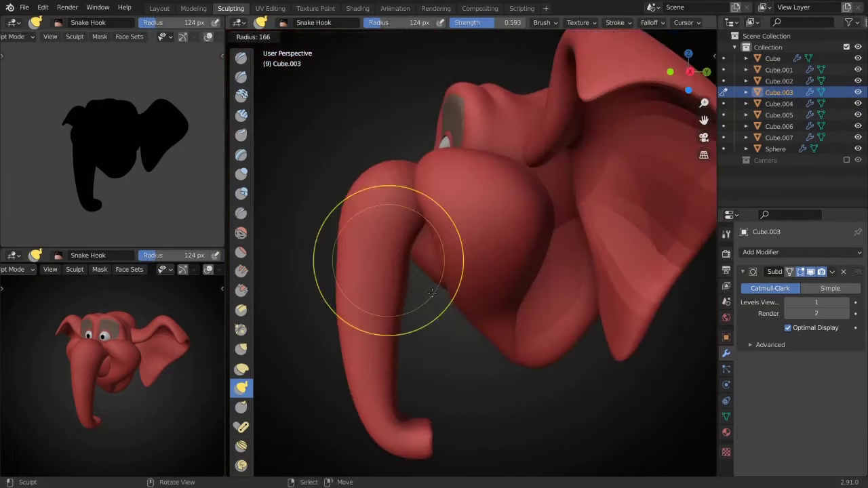
click(441, 305)
middle_drag(397, 345, 488, 306)
scroll(515, 271, up, 4)
- Shape the head with the Grab and Draw brushes, resizing the brush as needed
key(alt+q)
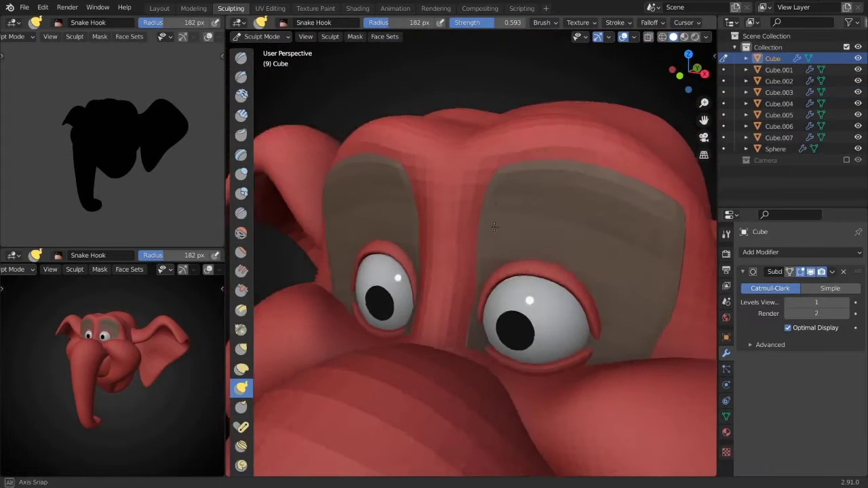
middle_drag(534, 258, 484, 223)
key(g)
key(f)
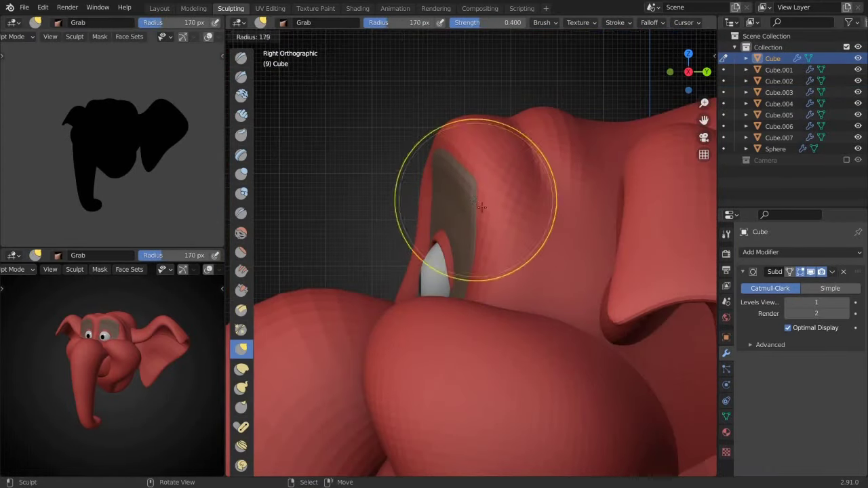
mouse_move(461, 326)
middle_down()
mouse_move(562, 378)
mouse_move(495, 271)
middle_up()
key(x)
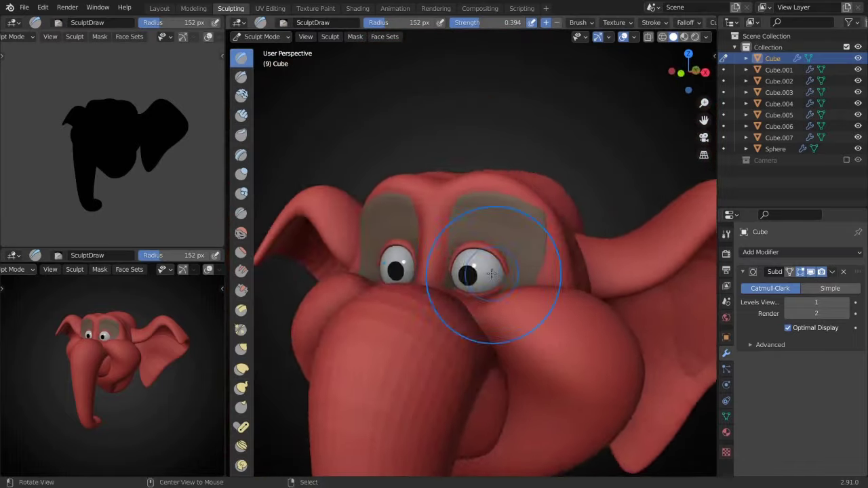
scroll(526, 261, up, 2)
key(g)
key(f)
key(x)
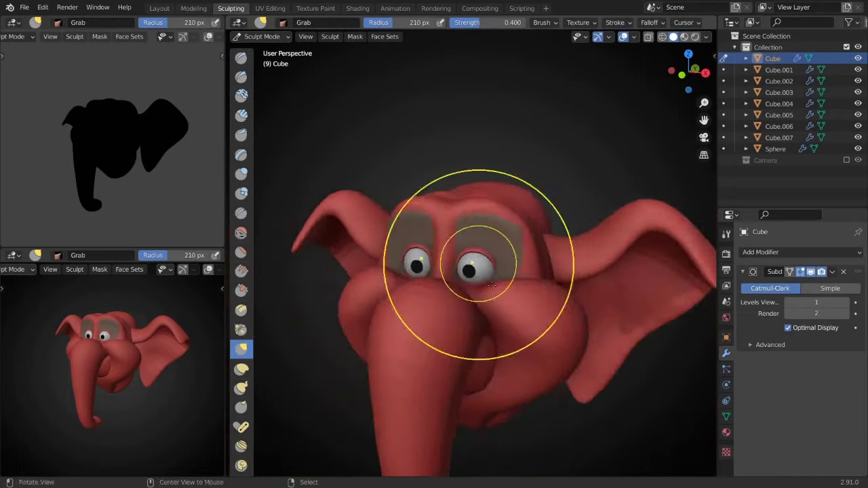
scroll(500, 287, down, 3)
middle_drag(500, 287, 560, 274)
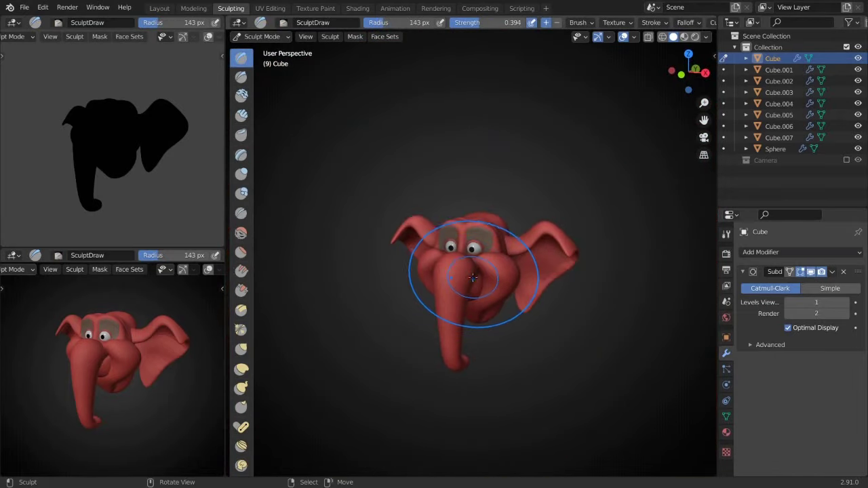
- Grab-sculpt the cheek piece around the base of the trunk
key(g)
scroll(475, 282, up, 5)
key(alt+q)
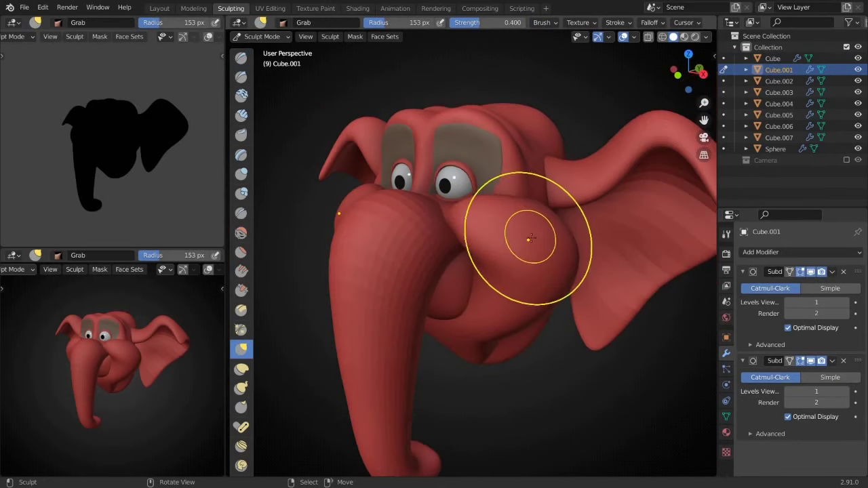
middle_drag(490, 288, 475, 252)
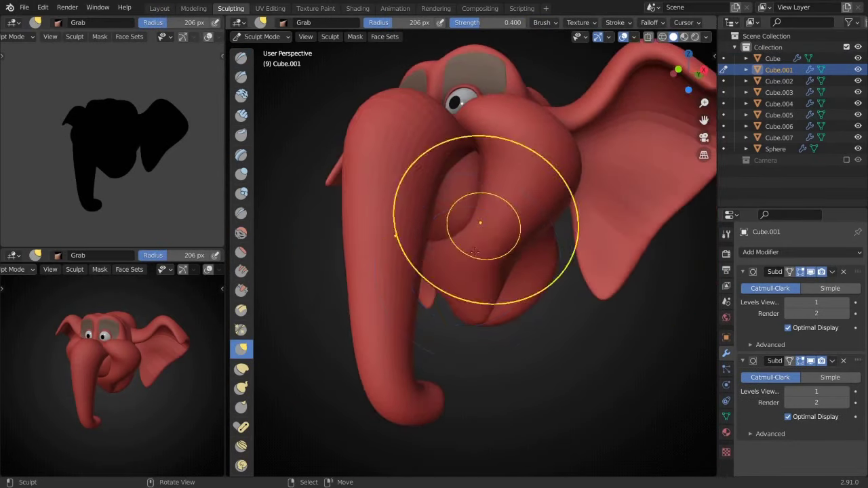
middle_drag(464, 304, 452, 271)
scroll(451, 240, up, 3)
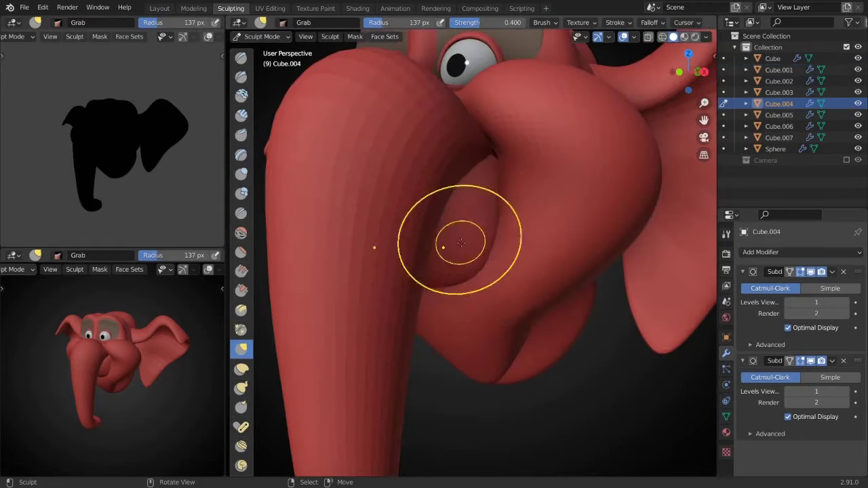
key(alt+q)
scroll(432, 224, up, 4)
scroll(431, 223, down, 6)
mouse_move(432, 223)
middle_down()
mouse_move(552, 250)
mouse_move(495, 239)
middle_up()
scroll(516, 252, up, 5)
- Refine the trunk with a smaller Grab brush
key(alt+q)
mouse_move(507, 202)
middle_down()
mouse_move(509, 229)
mouse_move(460, 225)
mouse_move(546, 253)
mouse_move(543, 194)
middle_up()
key(alt+q)
key(f)
click(460, 243)
key(alt+q)
- Push the back of the head into shape from the side, then return to Object Mode
key(KP_3)
middle_drag(531, 248, 484, 233)
scroll(485, 233, up, 3)
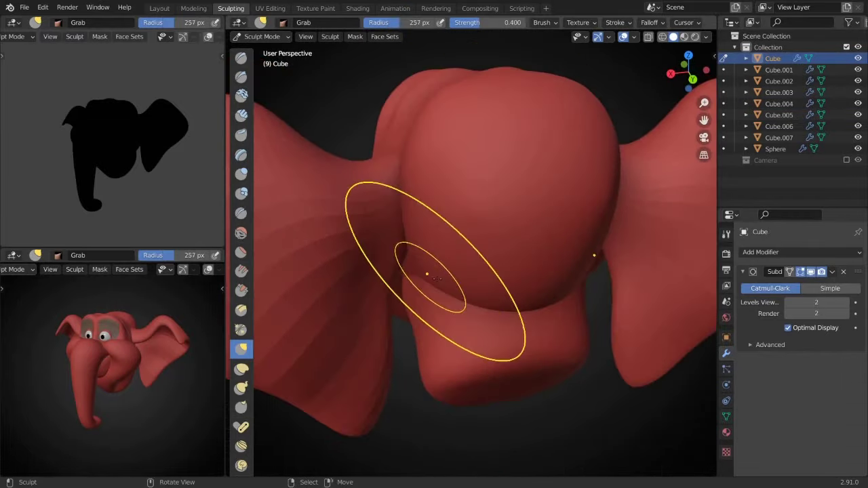
middle_drag(430, 276, 398, 249)
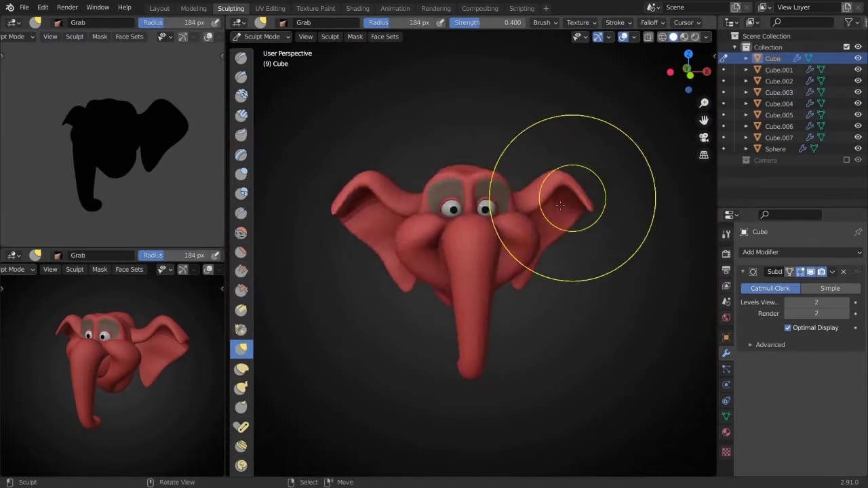
key(KP_1)
key(ctrl+Tab)
- Add a cube, scale it down, narrow it and place it behind the head
key(shift+a)
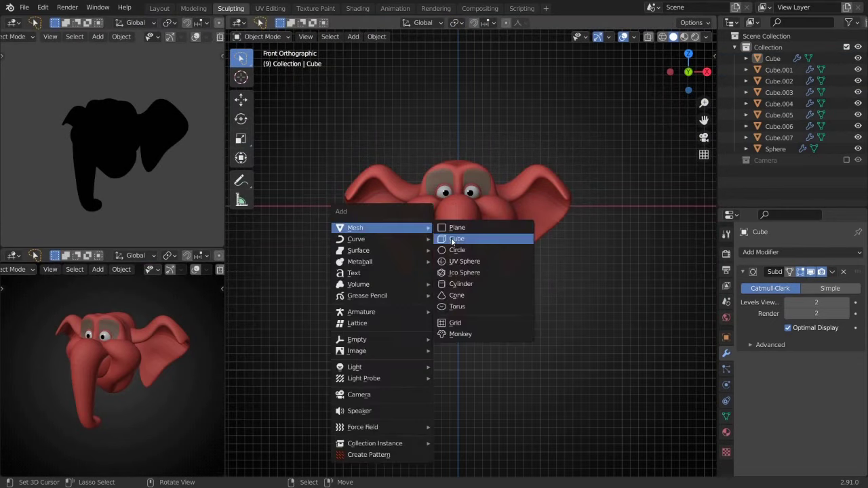
click(453, 240)
key(Tab)
key(KP_3)
key(s)
key(g)
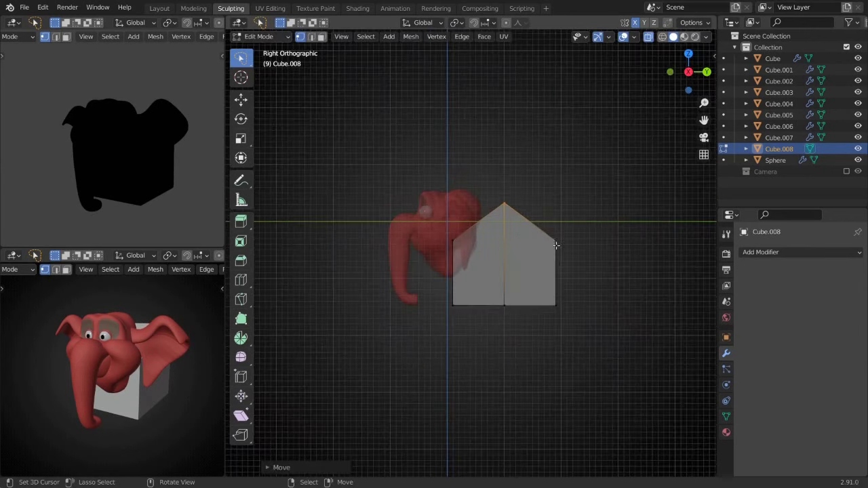
click(565, 261)
middle_drag(565, 261, 521, 296)
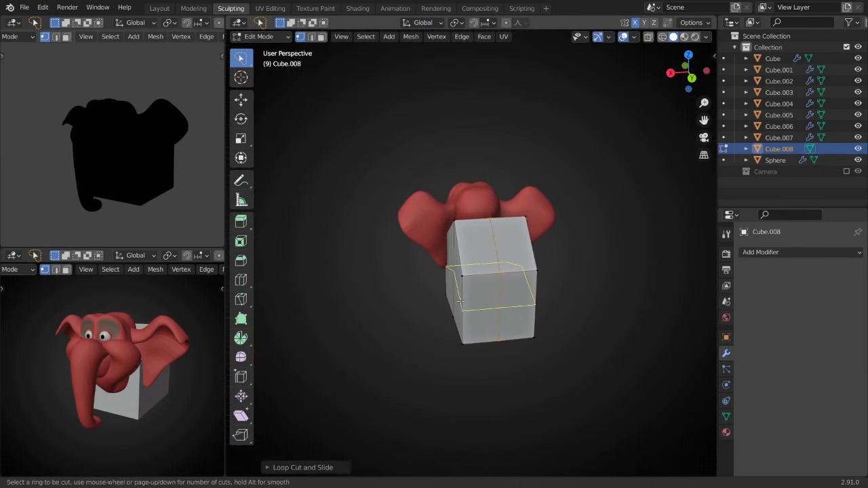
click(576, 334)
middle_drag(577, 334, 597, 305)
- Add a horizontal loop cut to the cube and move its vertices in side view
click(488, 293)
mouse_move(489, 293)
middle_down()
mouse_move(480, 277)
mouse_move(620, 300)
middle_up()
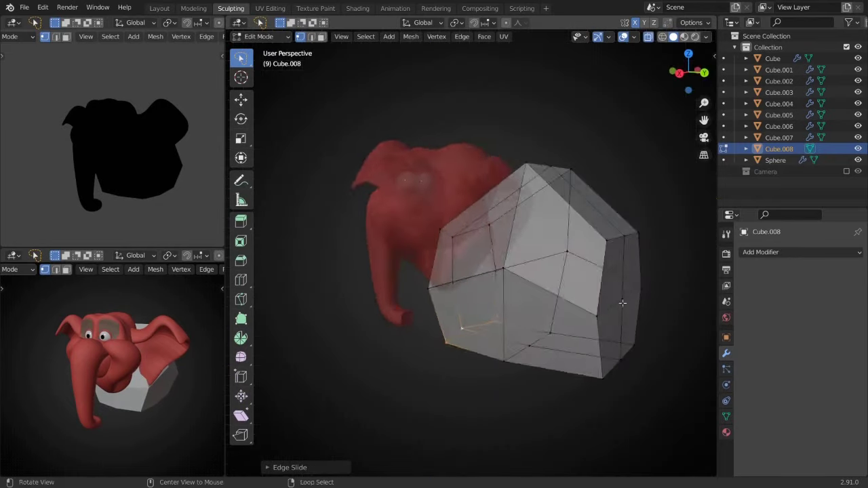
key(KP_3)
key(g)
click(634, 219)
mouse_move(634, 219)
middle_down()
mouse_move(566, 213)
mouse_move(560, 413)
middle_up()
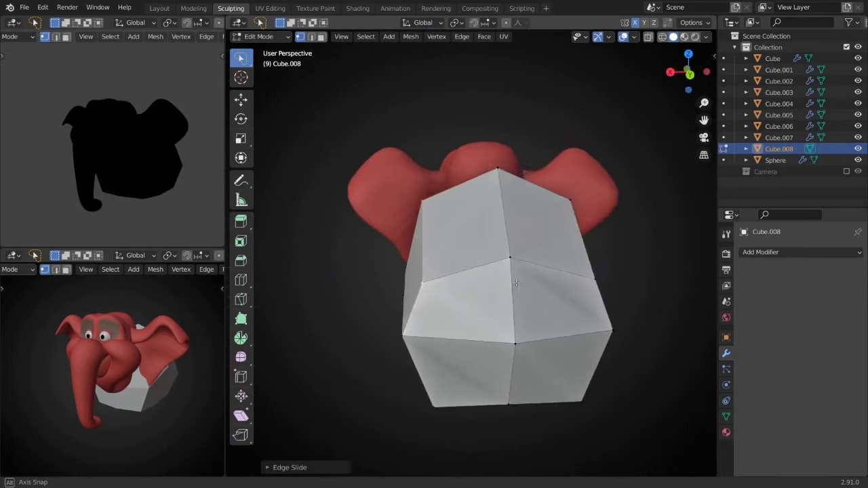
- Pull the body block's vertices into a faceted shape in side and front views
key(KP_3)
mouse_move(627, 236)
middle_down()
mouse_move(605, 278)
mouse_move(494, 296)
middle_up()
middle_drag(570, 363, 398, 326)
key(KP_3)
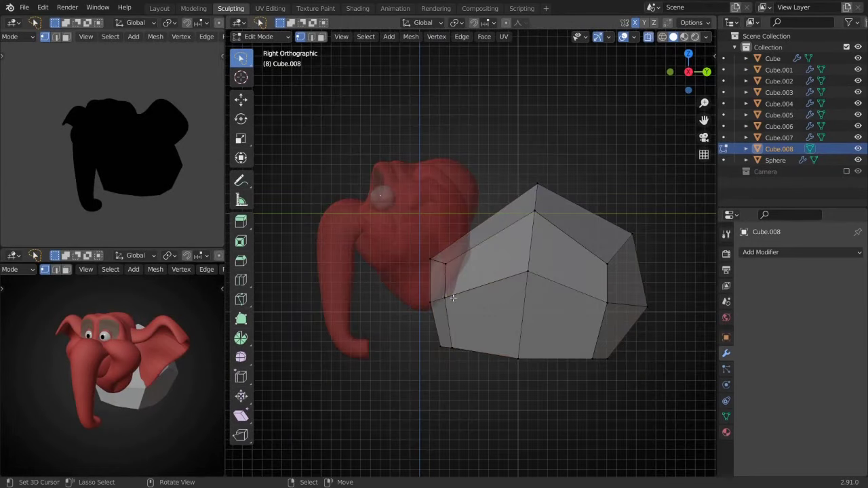
mouse_move(440, 384)
middle_down()
mouse_move(388, 257)
mouse_move(475, 306)
middle_up()
key(KP_1)
key(g)
click(543, 328)
mouse_move(543, 328)
middle_down()
mouse_move(542, 380)
mouse_move(534, 287)
middle_up()
- Bevel the body block's edges
key(Tab)
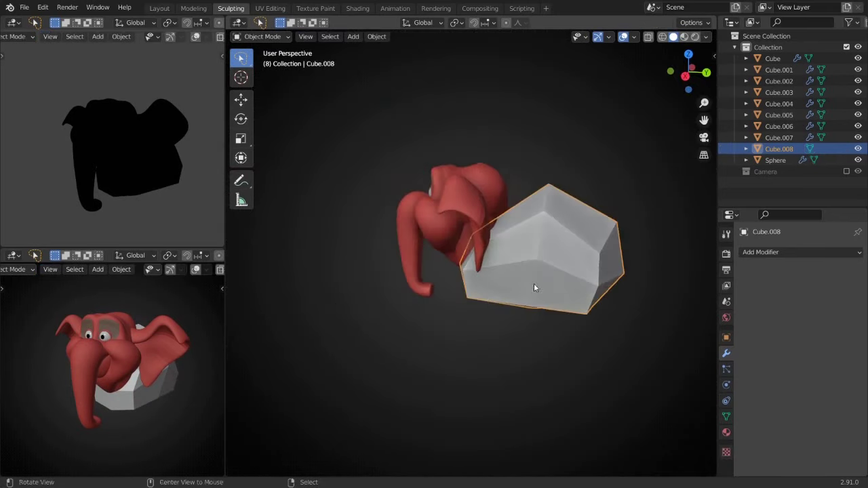
click(563, 356)
middle_drag(562, 355, 443, 317)
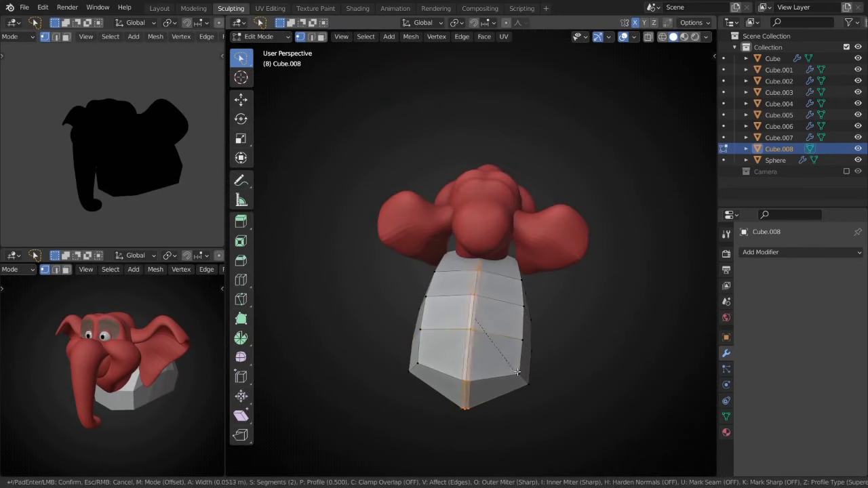
middle_drag(476, 358, 508, 304)
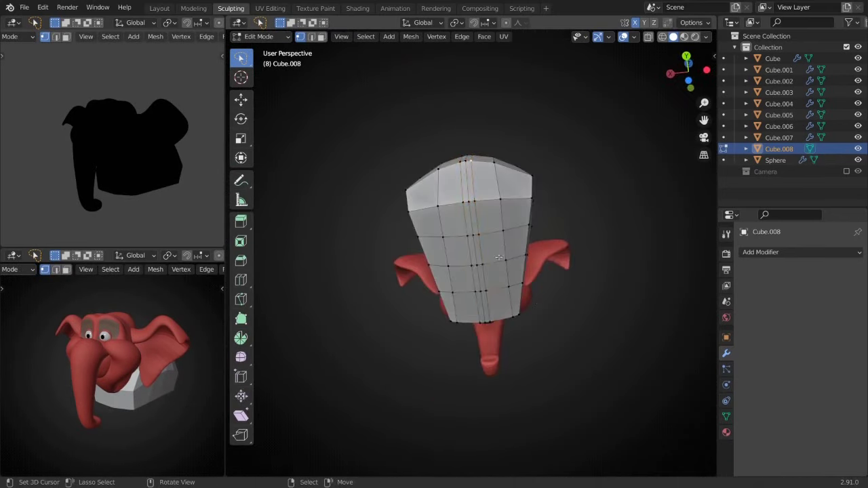
- Slide vertices along the body block's edges with Shift+V
key(Tab)
middle_drag(498, 257, 468, 295)
key(Tab)
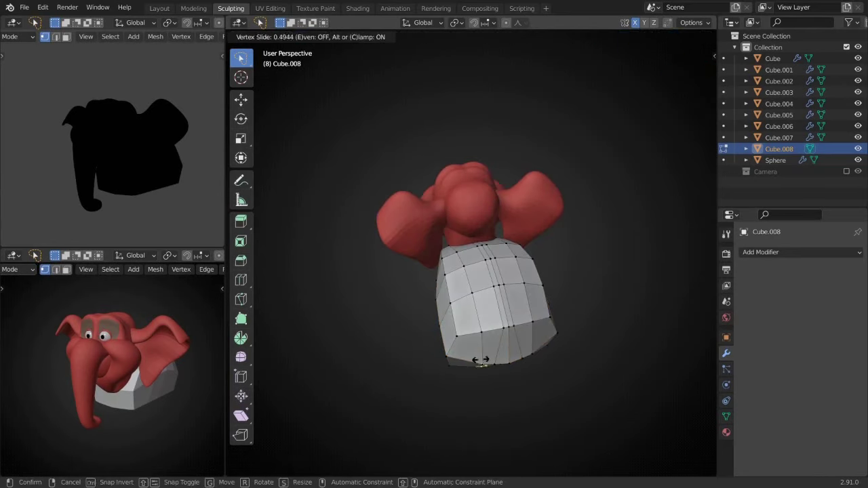
click(473, 336)
mouse_move(542, 355)
alt+middle_down()
mouse_move(620, 363)
mouse_move(502, 238)
mouse_move(479, 176)
alt+middle_up()
scroll(624, 357, up, 2)
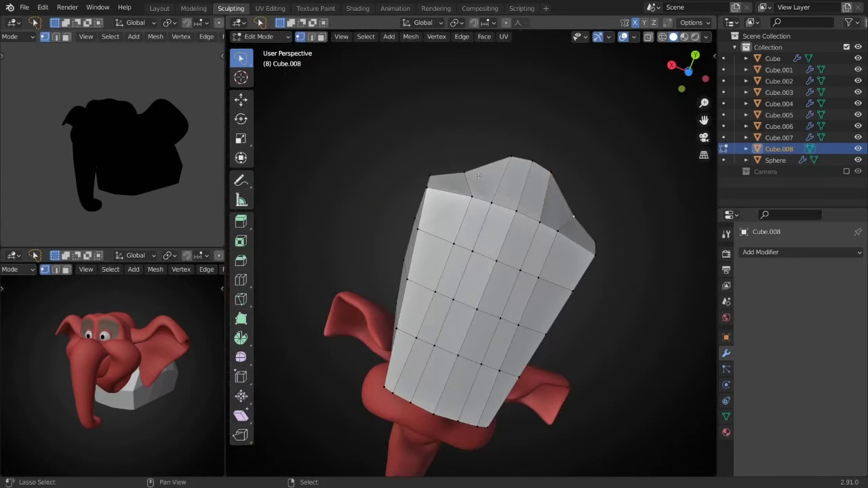
- Bevel an edge loop on the body, then add a one-level Subdivision modifier
alt+click(587, 256)
middle_drag(587, 257, 604, 341)
key(ctrl+b)
click(484, 363)
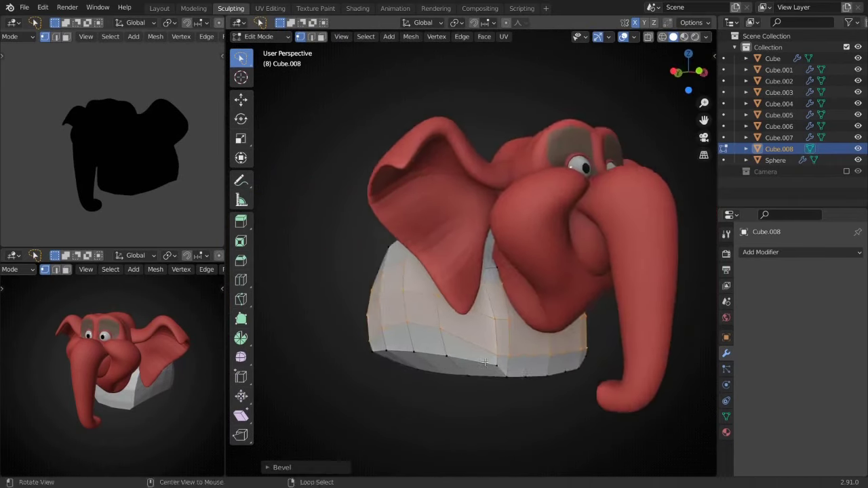
mouse_move(484, 363)
middle_down()
mouse_move(340, 271)
mouse_move(333, 298)
middle_up()
key(Tab)
key(KP_1)
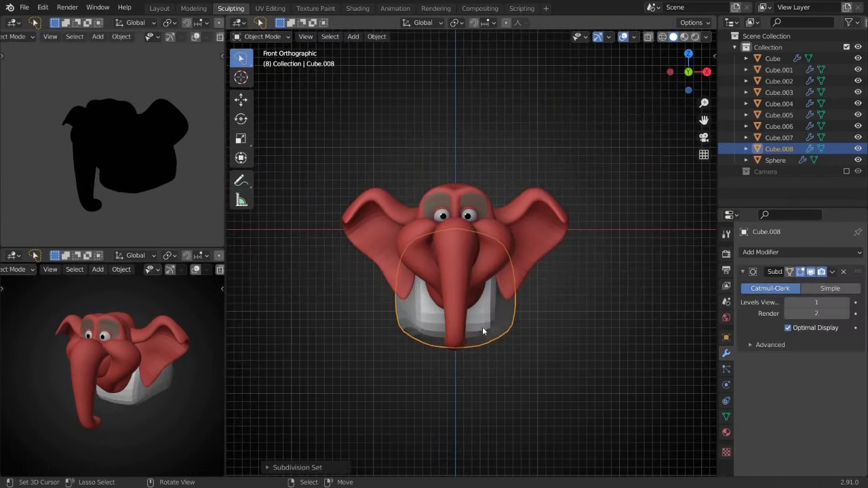
- Switch to sculpting the body block with the Draw brush
key(ctrl+Tab)
mouse_move(482, 327)
middle_down()
mouse_move(444, 319)
mouse_move(416, 281)
mouse_move(484, 170)
middle_up()
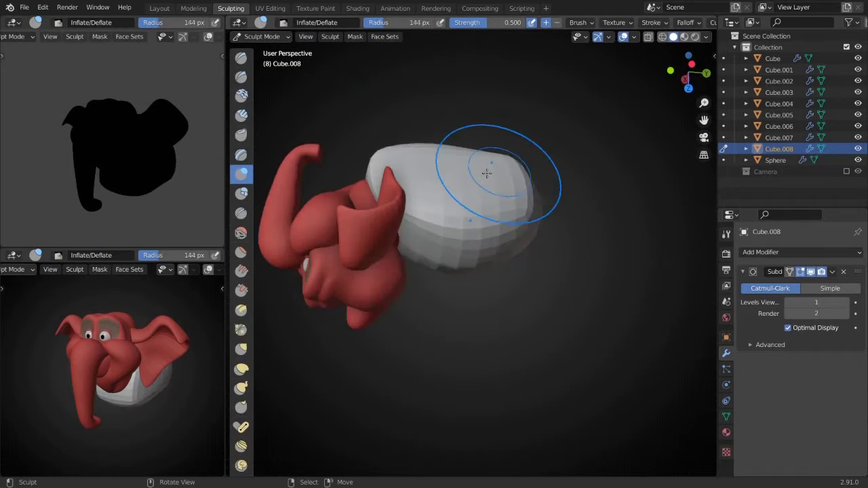
key(x)
middle_drag(548, 248, 479, 208)
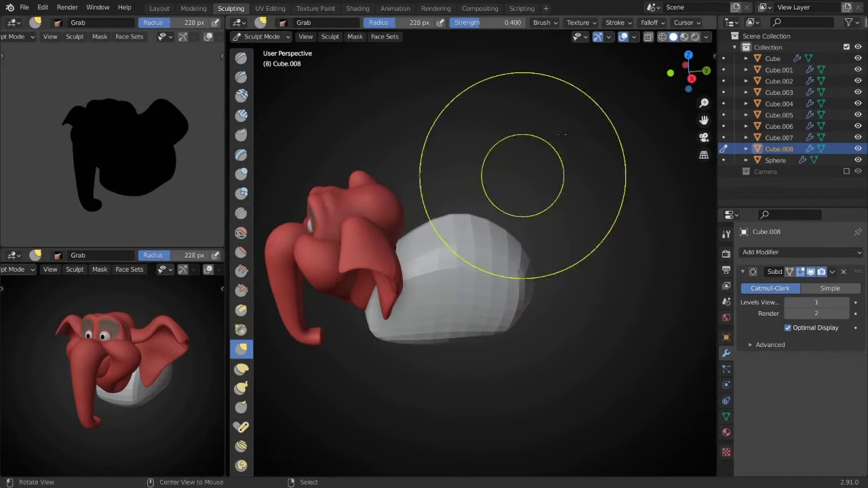
- Set the viewport shading colour to Random and pick the Inflate brush for the body
click(706, 37)
click(705, 189)
mouse_move(705, 188)
middle_down()
mouse_move(484, 213)
mouse_move(407, 249)
mouse_move(587, 151)
mouse_move(525, 317)
middle_up()
scroll(525, 316, down, 5)
middle_drag(508, 262, 451, 264)
key(i)
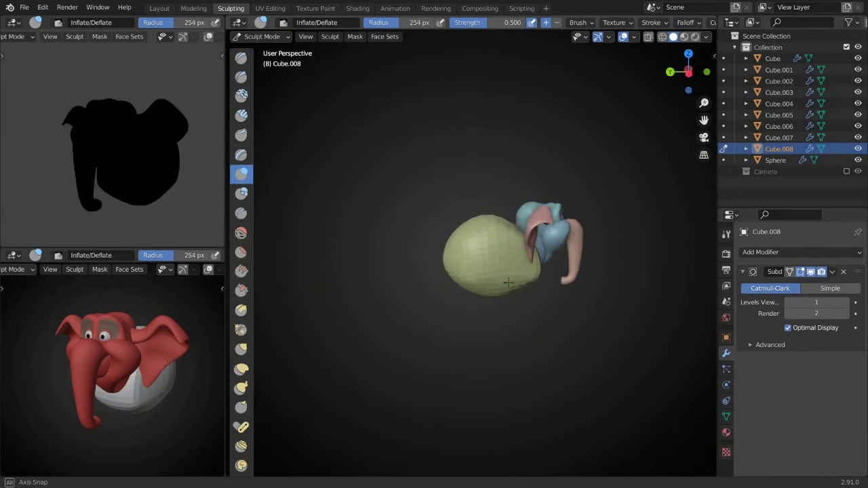
mouse_move(493, 296)
alt+middle_down()
mouse_move(422, 276)
mouse_move(430, 260)
alt+middle_up()
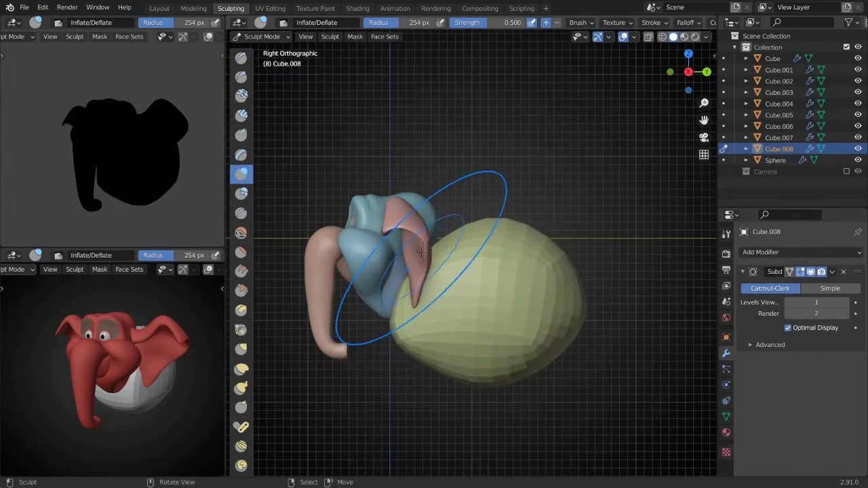
- Tilt the ear back in Edit Mode, then return to sculpting the body
key(alt+q)
key(Tab)
scroll(430, 260, up, 2)
key(g)
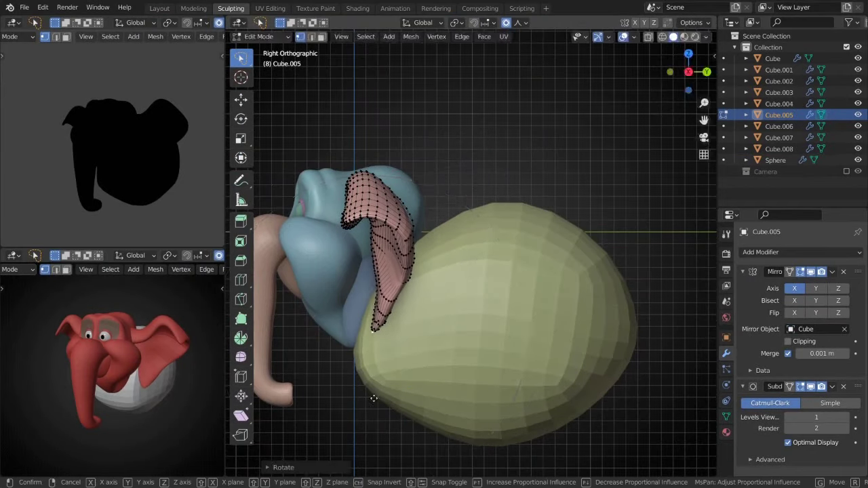
click(373, 399)
key(Tab)
key(alt+q)
- Grab-sculpt the body block into a rounded egg-shaped torso behind the head
mouse_move(374, 399)
middle_down()
mouse_move(523, 345)
mouse_move(407, 287)
middle_up()
key(x)
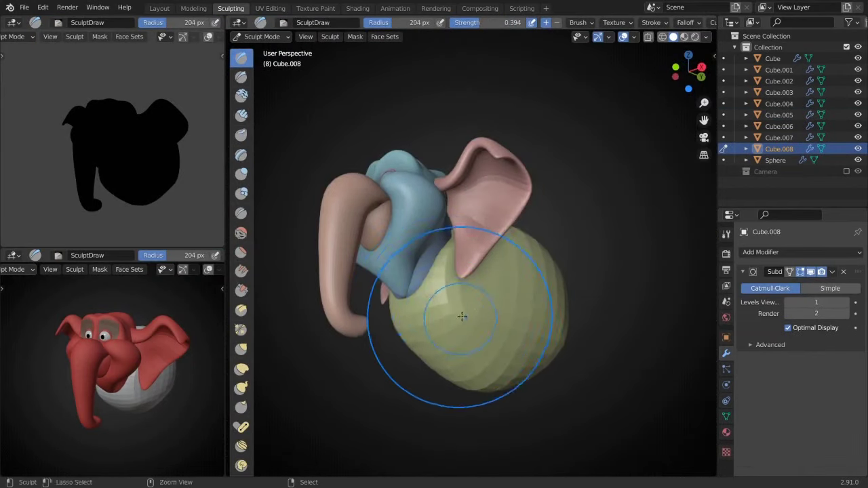
key(g)
mouse_move(462, 316)
middle_down()
mouse_move(508, 362)
mouse_move(433, 340)
middle_up()
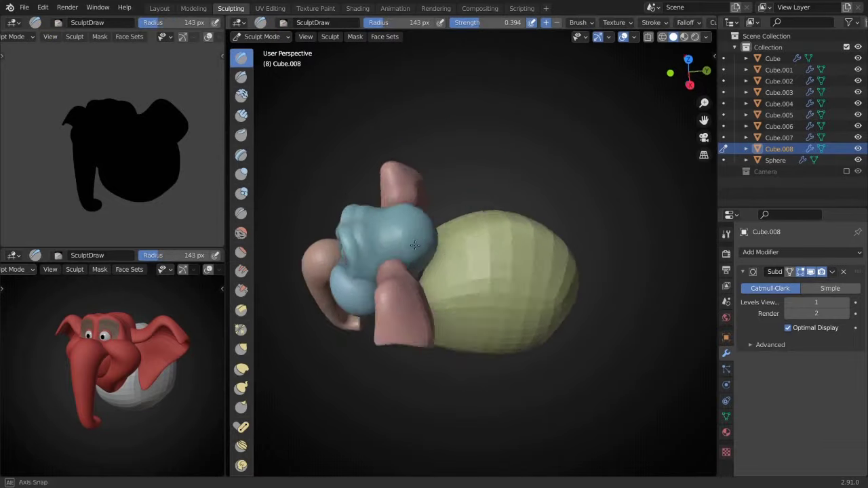
mouse_move(409, 238)
middle_down()
mouse_move(448, 221)
mouse_move(413, 207)
mouse_move(508, 304)
mouse_move(417, 287)
mouse_move(509, 248)
middle_up()
- Switch sculpting to the head and shape it with the Crease brush
key(g)
key(ctrl+Tab)
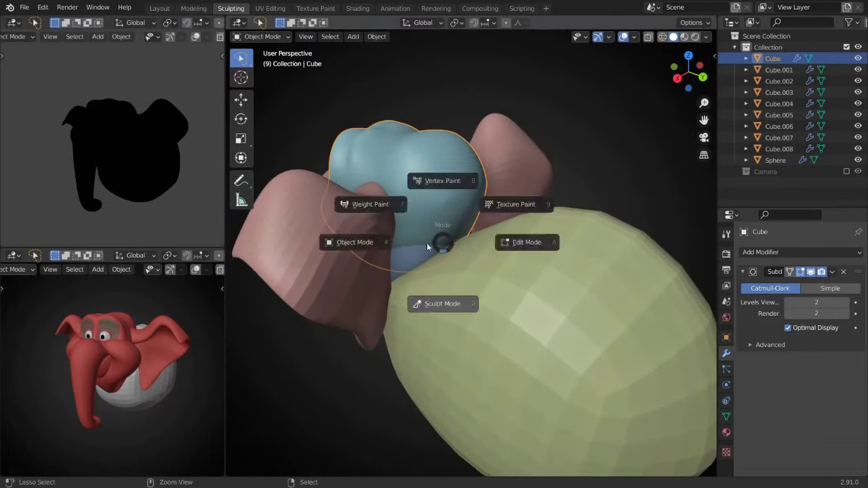
click(436, 305)
middle_drag(452, 252, 406, 258)
key(shift+c)
middle_drag(457, 277, 488, 244)
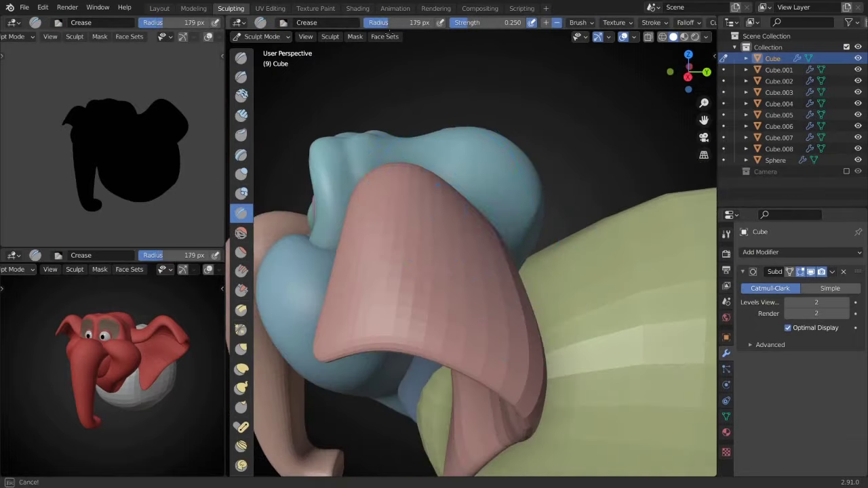
scroll(510, 220, down, 3)
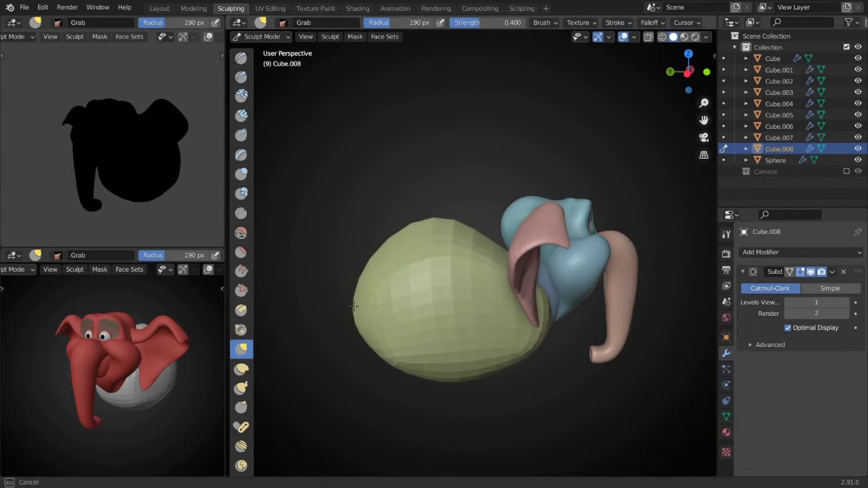
mouse_move(377, 258)
middle_down()
mouse_move(398, 310)
mouse_move(416, 252)
middle_up()
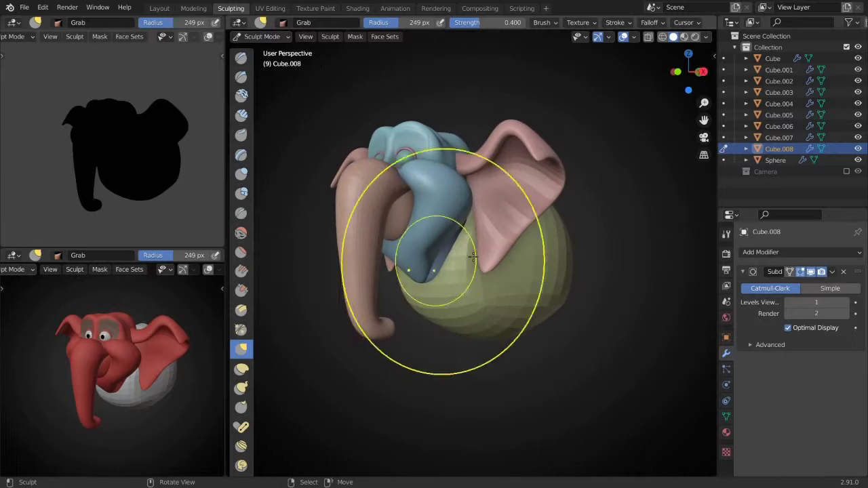
- Resize the brush and refine the body with Draw strokes from front and perspective views
key(KP_1)
mouse_move(493, 327)
middle_down()
mouse_move(548, 304)
mouse_move(390, 247)
middle_up()
key(f)
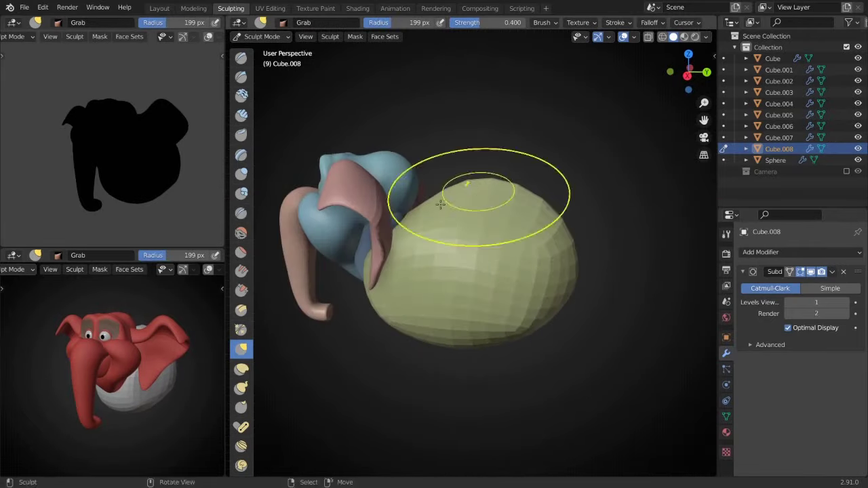
key(x)
mouse_move(441, 204)
middle_down()
mouse_move(403, 232)
mouse_move(545, 219)
middle_up()
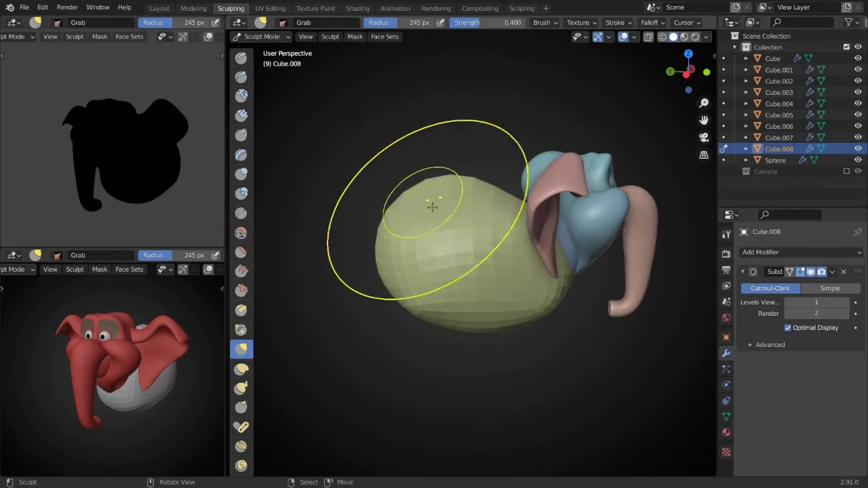
alt+middle_drag(463, 223, 519, 218)
key(Tab)
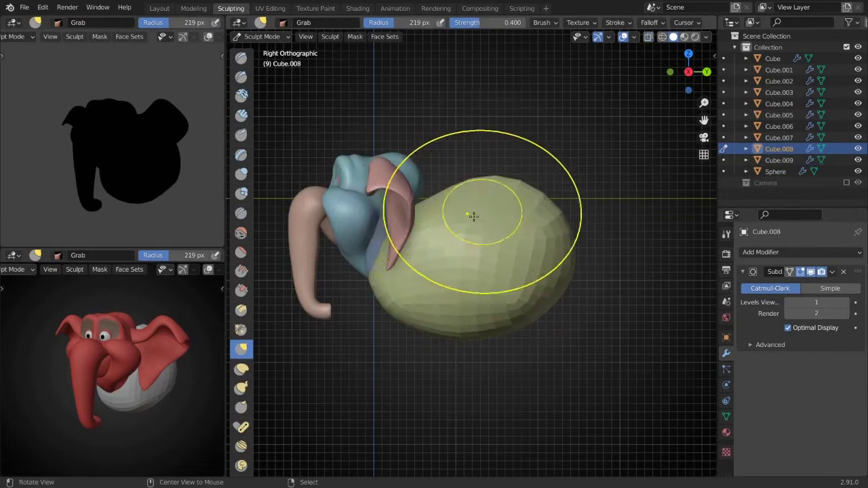
- Blend the neck piece Cube.009 into the head and cheeks with a smaller Draw brush, then Grab
middle_drag(435, 204, 503, 231)
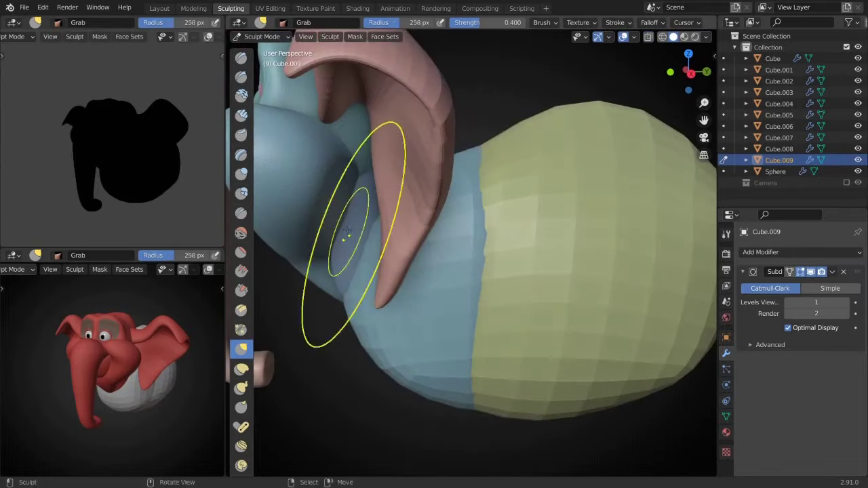
mouse_move(348, 189)
middle_down()
mouse_move(447, 196)
mouse_move(375, 251)
mouse_move(334, 219)
mouse_move(434, 281)
mouse_move(416, 299)
mouse_move(465, 281)
middle_up()
key(Tab)
key(Tab)
key(x)
click(434, 281)
scroll(465, 281, down, 5)
key(f)
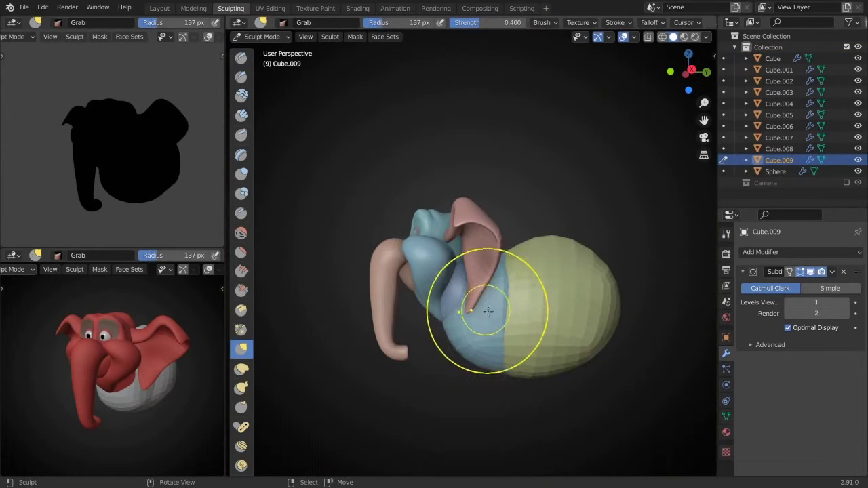
click(505, 343)
mouse_move(505, 344)
middle_down()
mouse_move(466, 358)
mouse_move(398, 345)
middle_up()
key(g)
scroll(406, 314, down, 3)
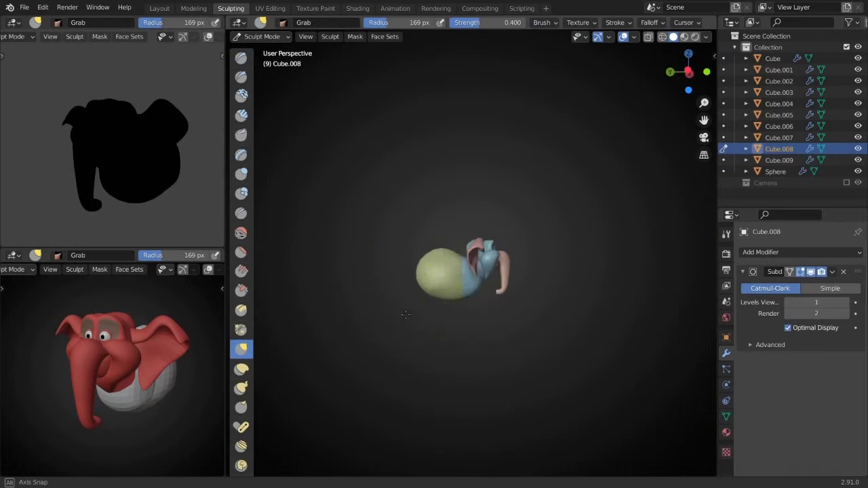
scroll(635, 307, up, 5)
- Add a new cube primitive from Add > Mesh while editing the ear
key(Tab)
key(shift+a)
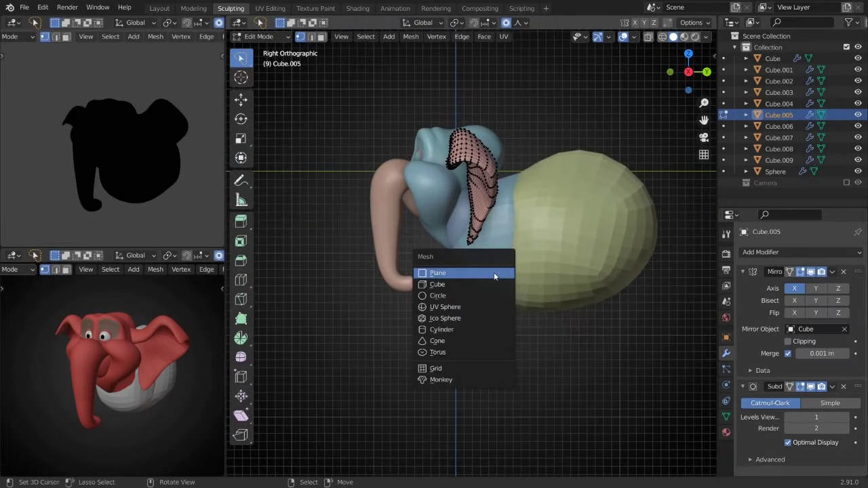
click(495, 287)
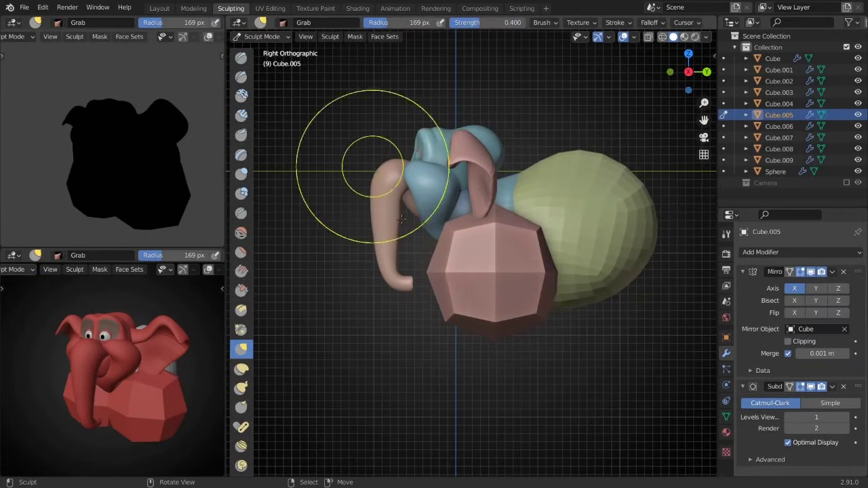
middle_drag(517, 323, 594, 296)
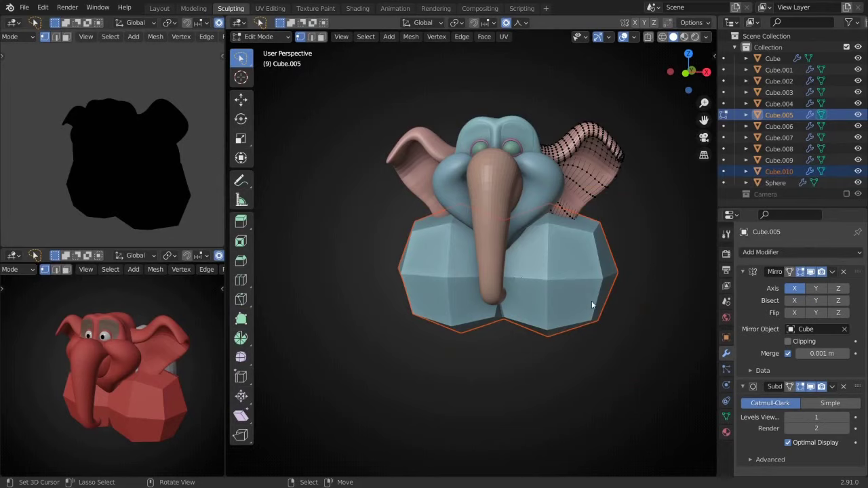
- Scale the new cube down and move it below the head with proportional falloff
key(KP_1)
key(s)
click(556, 283)
key(KP_3)
key(KP_1)
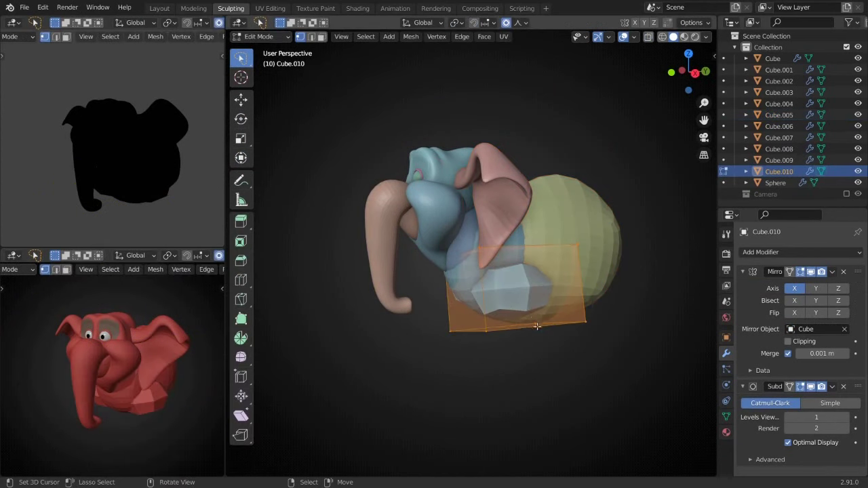
key(KP_1)
key(g)
click(526, 261)
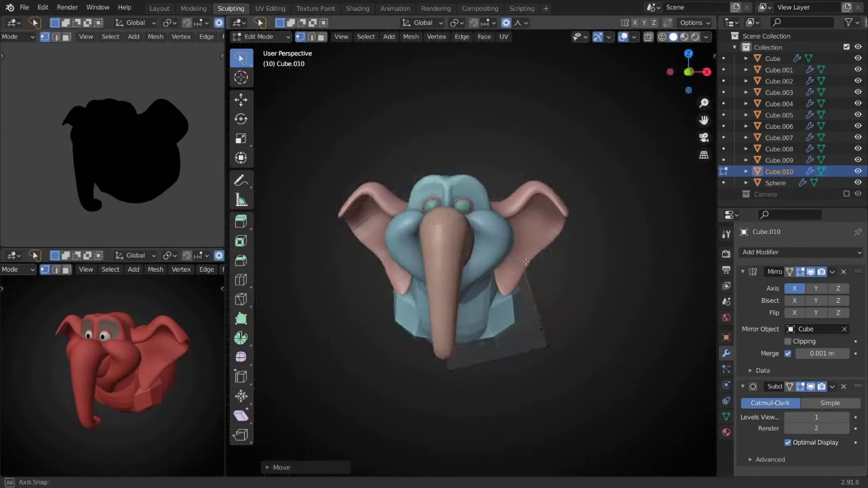
- Proportionally scale the box and raise it along Z into the chest position
middle_drag(527, 262, 446, 309)
key(s)
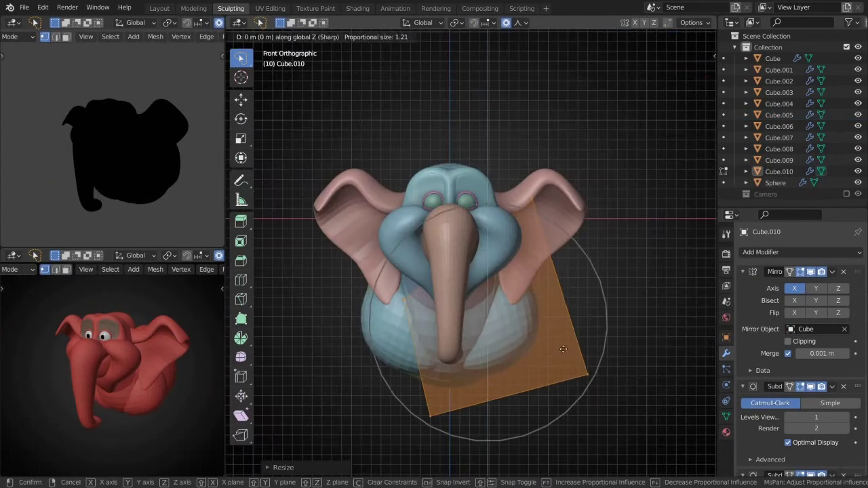
click(563, 349)
key(KP_3)
key(g)
key(z)
click(601, 374)
mouse_move(601, 374)
middle_down()
mouse_move(539, 362)
mouse_move(499, 200)
middle_up()
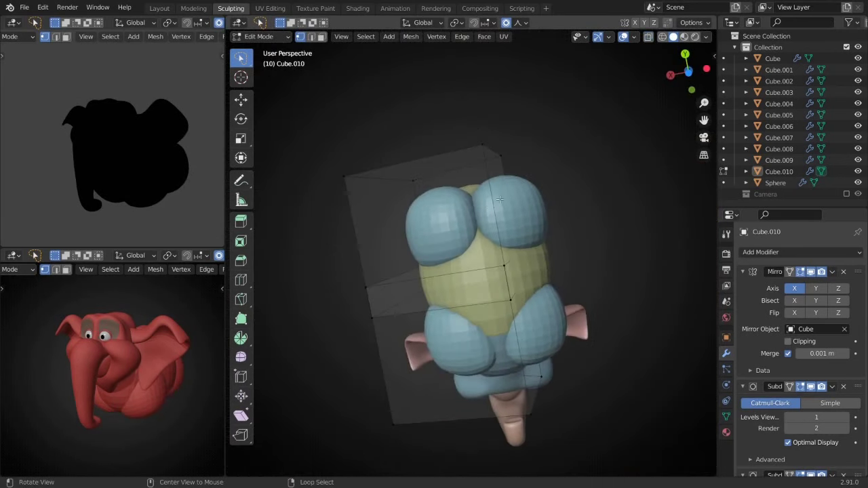
- Apply the Subdivision modifier to the chest block and sculpt it with the Grab brush
key(Tab)
key(KP_3)
mouse_move(417, 324)
middle_down()
mouse_move(502, 303)
mouse_move(518, 204)
mouse_move(543, 358)
mouse_move(522, 298)
mouse_move(503, 351)
mouse_move(495, 310)
mouse_move(399, 320)
mouse_move(462, 330)
mouse_move(433, 358)
middle_up()
key(ctrl+Tab)
key(g)
scroll(494, 310, up, 5)
scroll(433, 358, down, 2)
key(Tab)
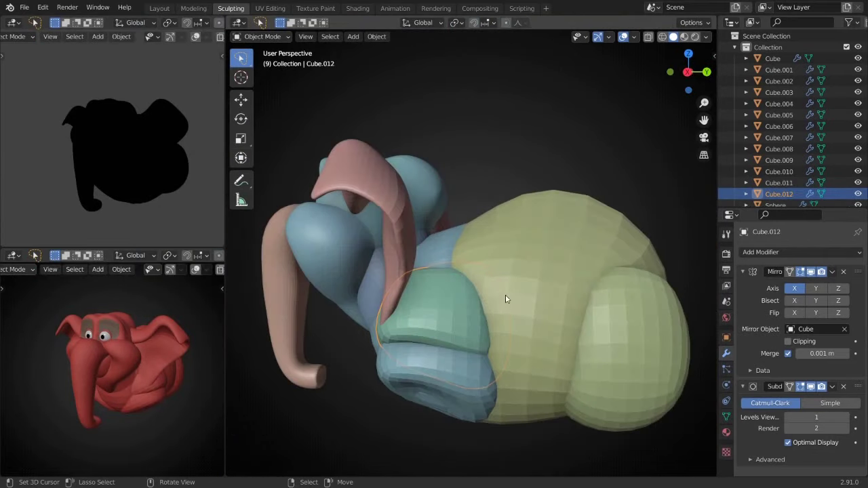
- Select the blue lower chest piece and resize the sculpt brush
shift+click(437, 343)
key(Tab)
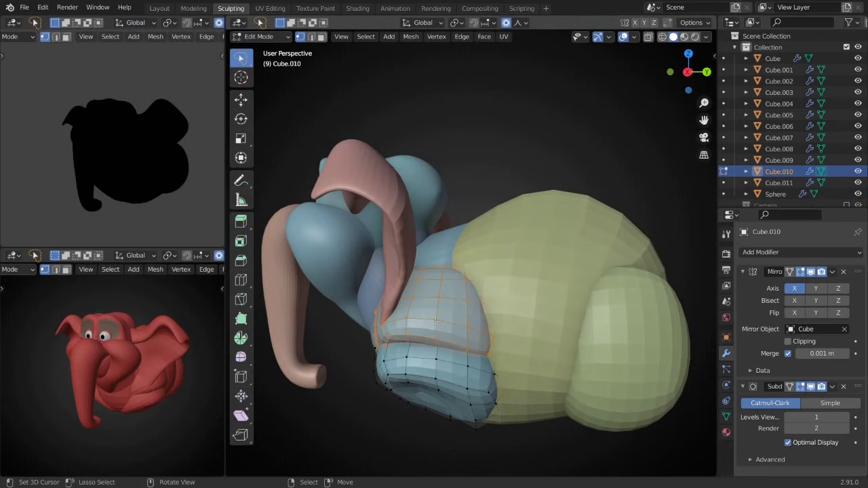
key(Tab)
mouse_move(436, 321)
middle_down()
mouse_move(486, 309)
mouse_move(437, 319)
mouse_move(455, 310)
mouse_move(446, 349)
mouse_move(475, 353)
mouse_move(417, 320)
mouse_move(358, 330)
mouse_move(379, 329)
mouse_move(428, 304)
middle_up()
key(f)
- Sculpt the neck piece with an enlarged brush
click(525, 347)
key(alt+q)
key(alt+q)
key(f)
click(429, 304)
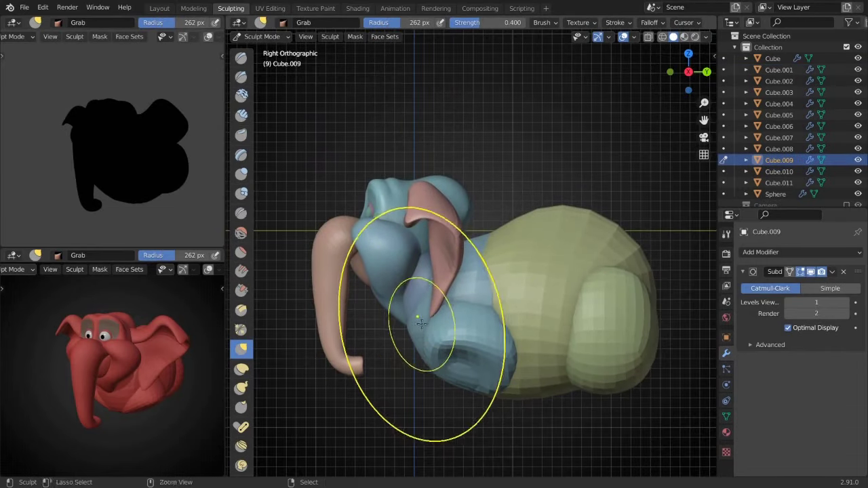
scroll(401, 317, up, 3)
mouse_move(493, 355)
middle_down()
mouse_move(514, 319)
mouse_move(499, 344)
middle_up()
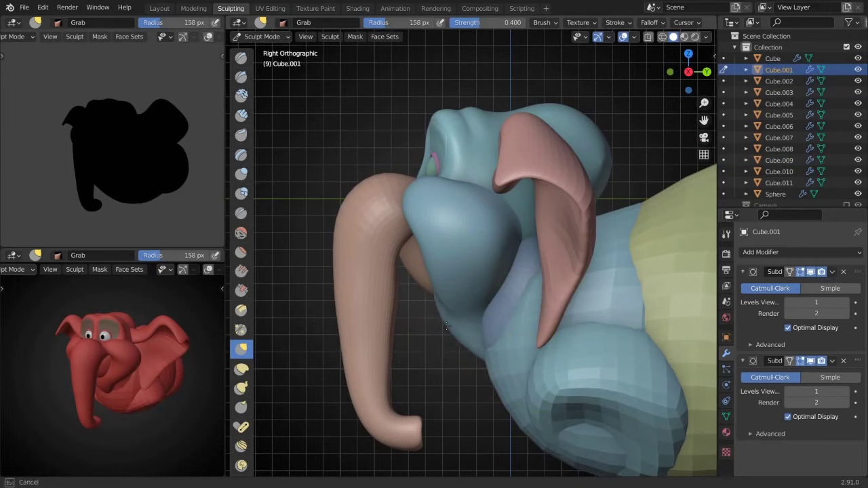
scroll(420, 238, down, 3)
key(alt+q)
- Pull the chest shape into place and reshape the ear with Draw and Grab brushes
middle_drag(420, 239, 465, 373)
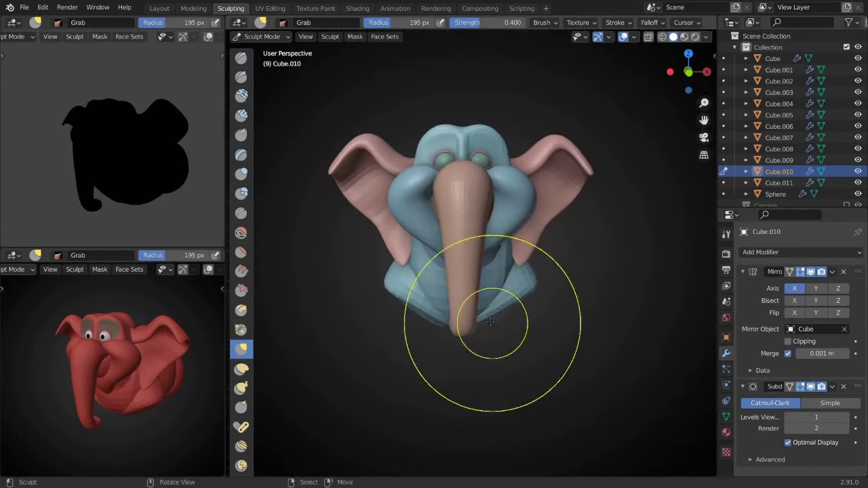
key(f)
click(557, 360)
alt+middle_drag(556, 360, 548, 251)
key(alt+q)
key(x)
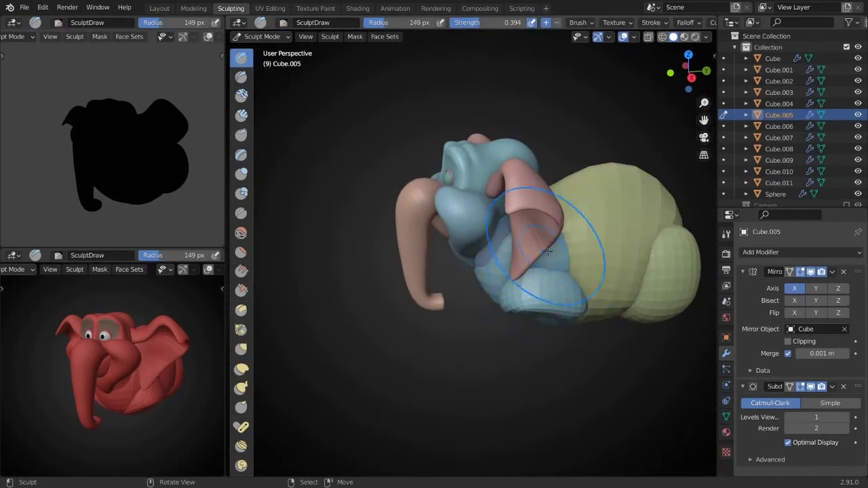
mouse_move(552, 288)
middle_down()
mouse_move(515, 278)
mouse_move(520, 291)
mouse_move(576, 253)
mouse_move(580, 262)
middle_up()
key(g)
- Grab-shape the side of the chest with a smaller brush, then return to Object Mode
key(alt+q)
key(f)
click(581, 261)
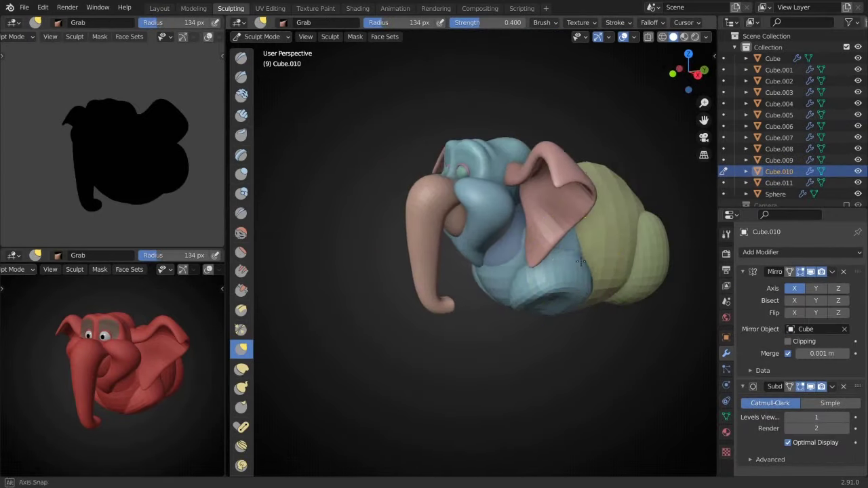
key(alt+q)
mouse_move(516, 318)
middle_down()
mouse_move(515, 335)
mouse_move(535, 318)
middle_up()
key(alt+q)
key(g)
key(ctrl+Tab)
click(533, 326)
- Apply the Subdivision on the haunches Cube.011 and start sculpting them with Draw
key(KP_3)
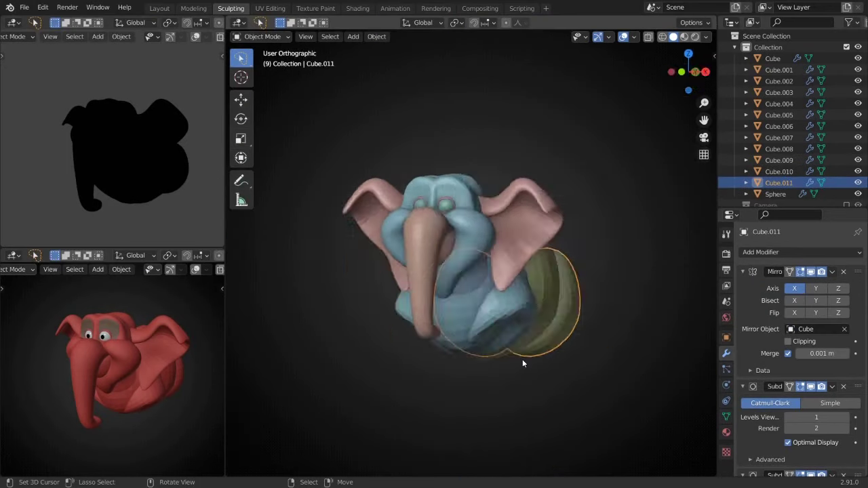
key(ctrl+a)
key(ctrl+Tab)
middle_drag(380, 265, 454, 261)
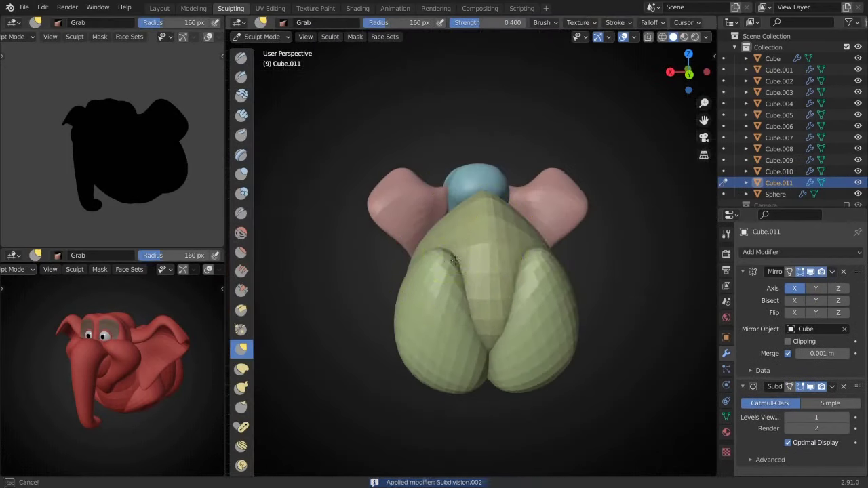
middle_drag(523, 305, 514, 261)
key(x)
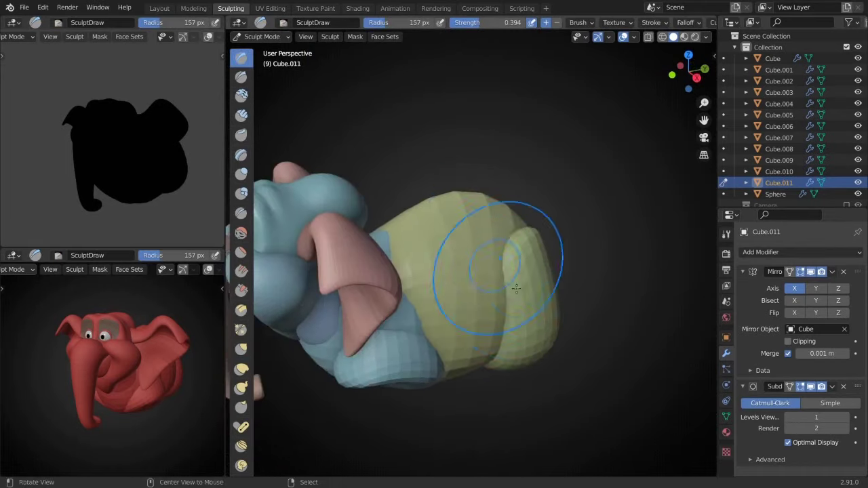
- Grab-sculpt the haunches and body alternately into rounded shapes
click(515, 255)
middle_drag(516, 255, 484, 322)
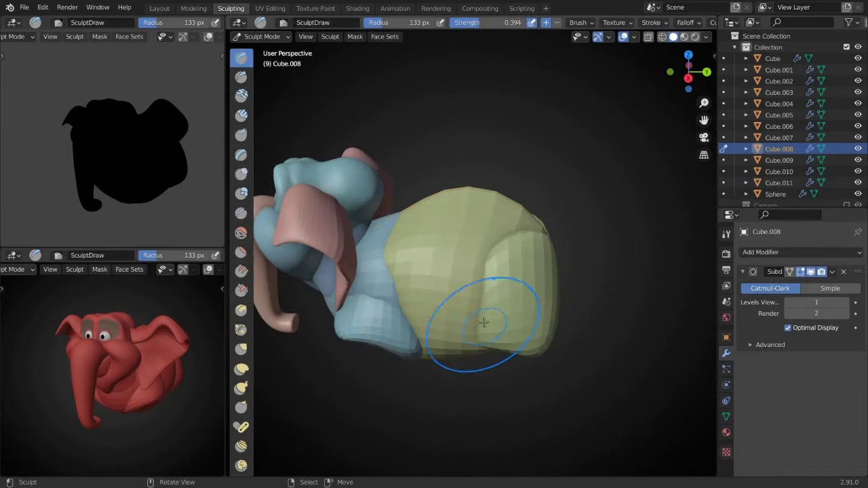
click(497, 252)
middle_drag(497, 252, 465, 303)
key(g)
mouse_move(527, 294)
middle_down()
mouse_move(516, 306)
mouse_move(526, 320)
mouse_move(489, 339)
mouse_move(510, 263)
middle_up()
click(526, 320)
click(503, 318)
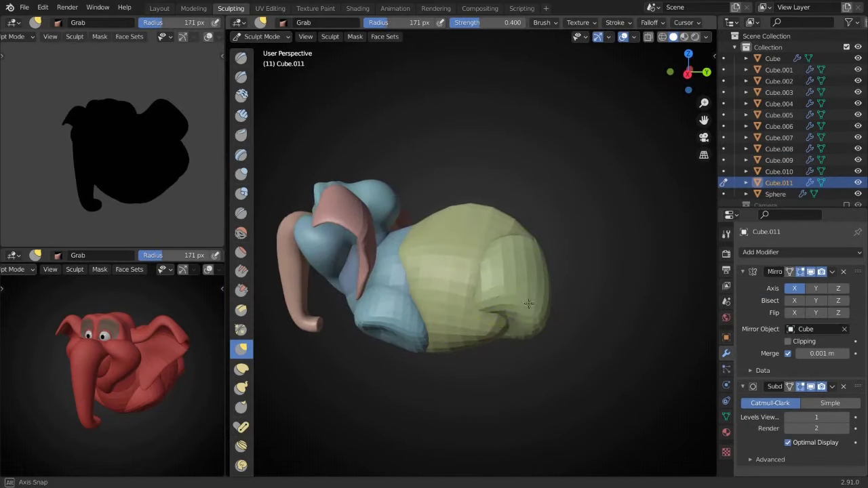
mouse_move(529, 303)
middle_down()
mouse_move(484, 310)
mouse_move(485, 291)
mouse_move(494, 296)
middle_up()
click(498, 292)
scroll(495, 296, down, 2)
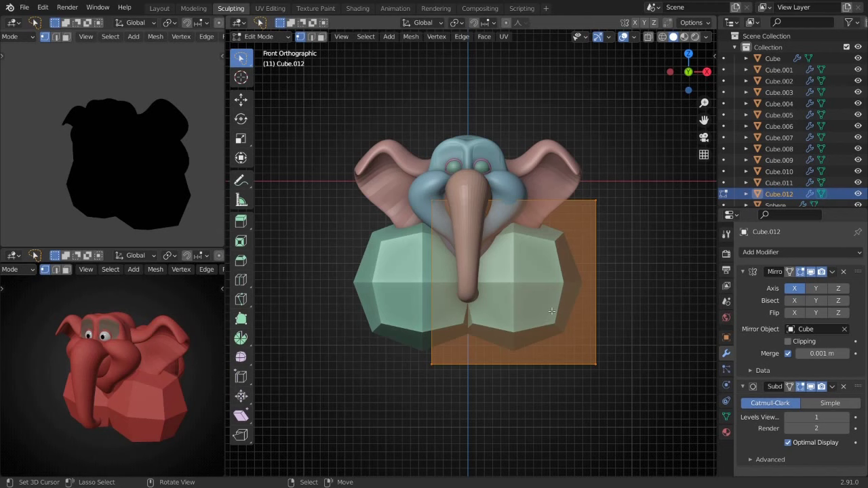
- Scale the leg block taller along the vertical axis
key(KP_3)
key(KP_1)
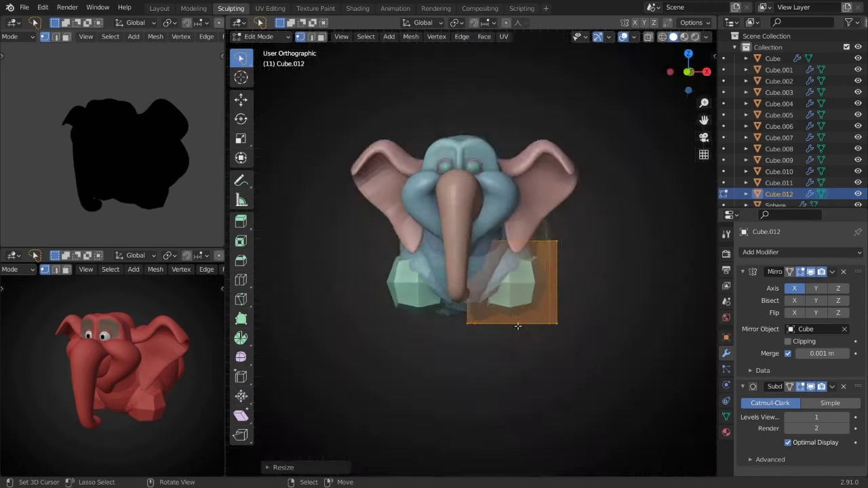
key(s)
click(541, 340)
middle_drag(541, 340, 535, 371)
- Narrow the leg block along X and check the mirrored front legs from front and side
key(KP_1)
key(s)
key(x)
click(529, 353)
key(KP_3)
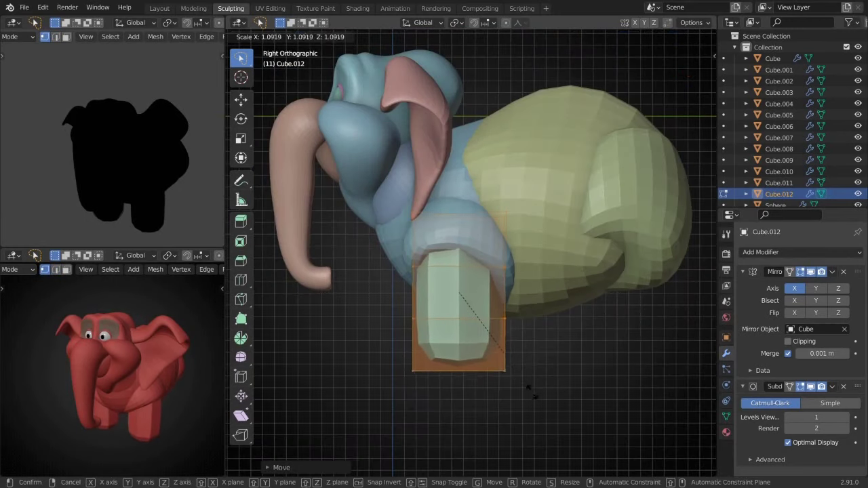
click(531, 391)
key(KP_1)
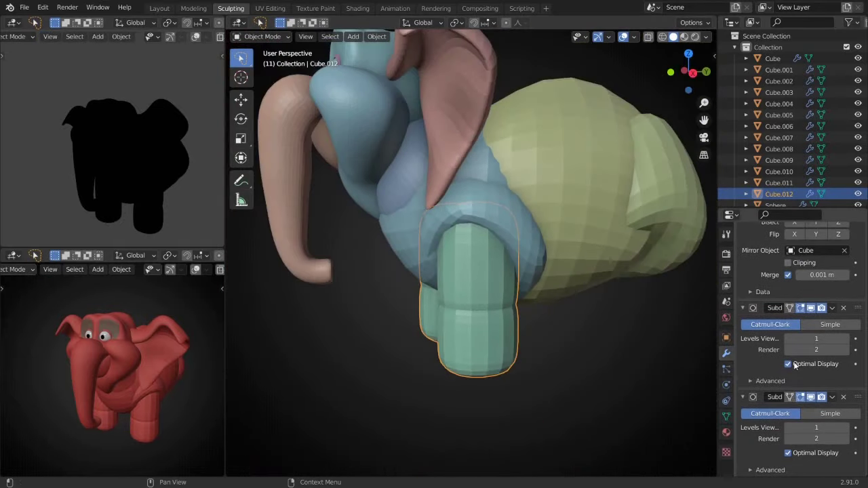
middle_drag(563, 273, 571, 222)
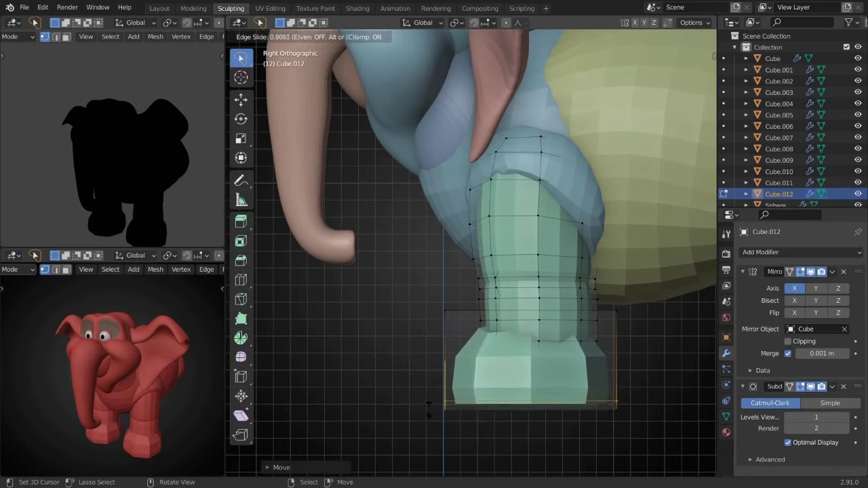
middle_drag(510, 400, 371, 276)
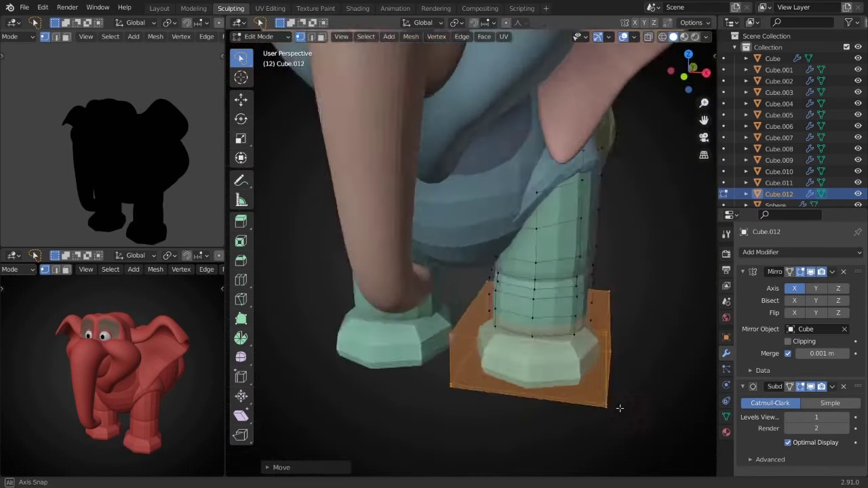
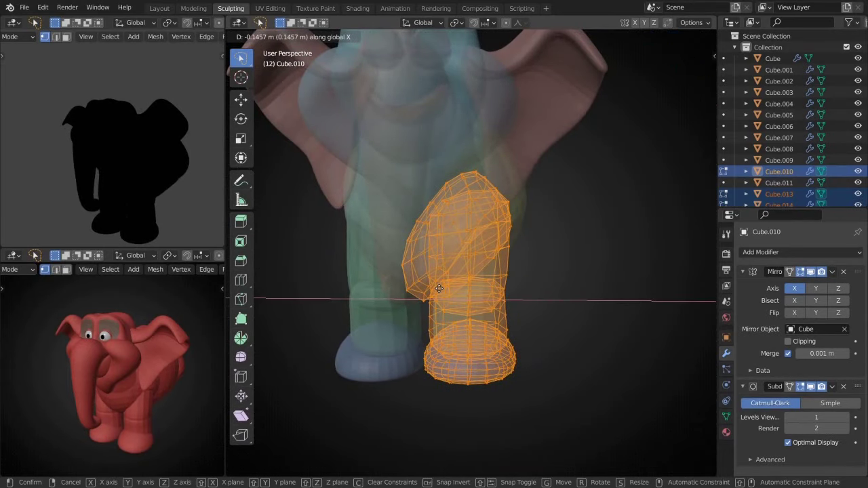
- Shift the leg mesh front-to-back along Y and start shaping the other front leg with Grab
key(y)
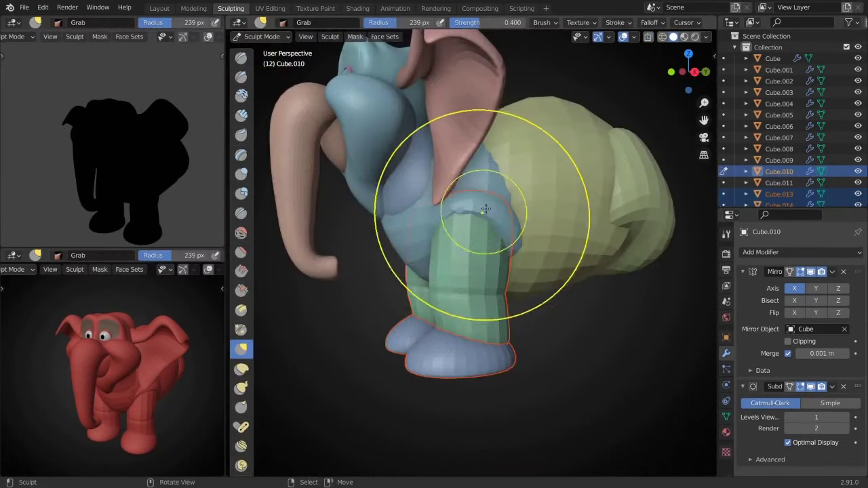
mouse_move(475, 217)
middle_down()
mouse_move(669, 273)
mouse_move(475, 285)
middle_up()
key(ctrl+Tab)
click(464, 297)
click(465, 326)
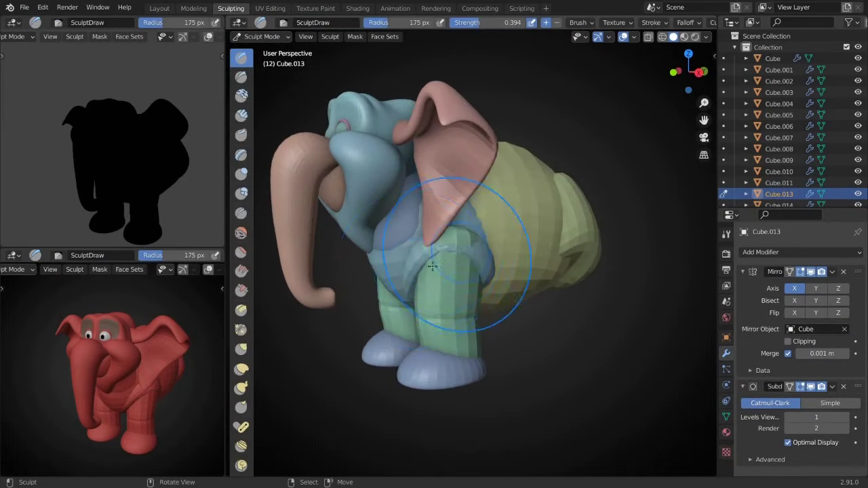
mouse_move(446, 223)
middle_down()
mouse_move(491, 260)
mouse_move(566, 249)
mouse_move(438, 225)
mouse_move(465, 281)
mouse_move(427, 359)
mouse_move(479, 347)
mouse_move(441, 333)
middle_up()
key(g)
- Sculpt the front foot from below with the Draw and Grab brushes
key(ctrl+Tab)
click(465, 345)
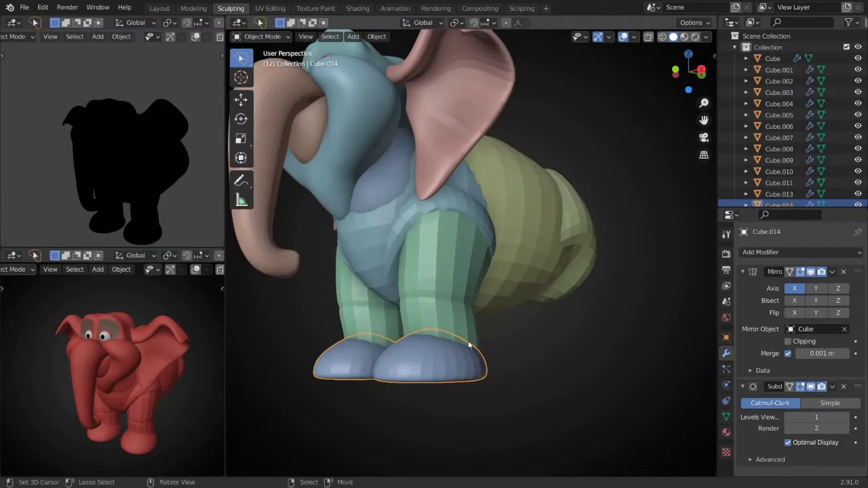
key(ctrl+Tab)
mouse_move(456, 257)
alt+middle_down()
mouse_move(476, 234)
mouse_move(411, 271)
mouse_move(455, 200)
mouse_move(536, 246)
mouse_move(484, 260)
mouse_move(493, 175)
mouse_move(414, 310)
mouse_move(465, 349)
mouse_move(435, 289)
mouse_move(465, 339)
mouse_move(444, 192)
mouse_move(541, 277)
alt+middle_up()
key(x)
key(x)
key(g)
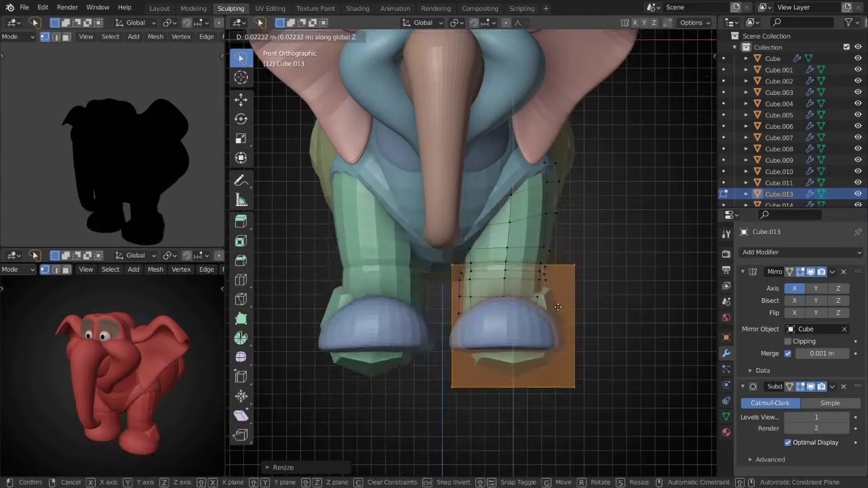
- Move the selected leg vertices and add creases to the front leg
mouse_move(485, 272)
middle_down()
mouse_move(556, 287)
mouse_move(550, 297)
middle_up()
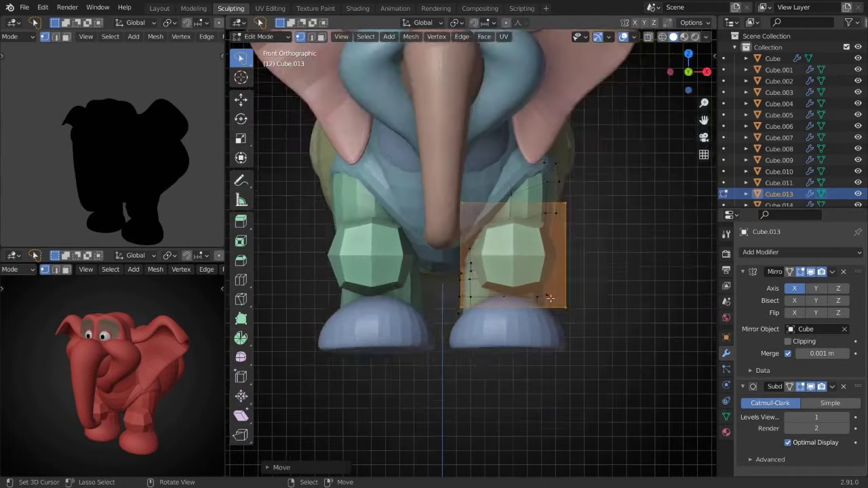
scroll(550, 298, up, 2)
key(g)
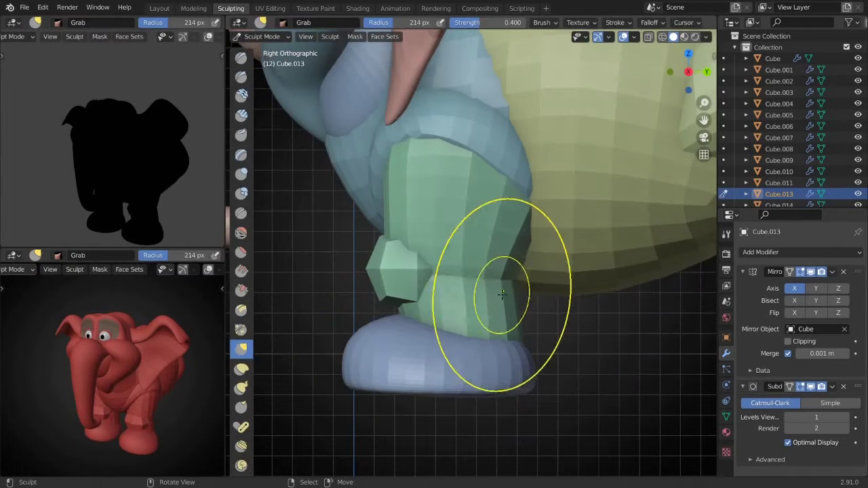
mouse_move(500, 285)
middle_down()
mouse_move(485, 301)
mouse_move(431, 116)
middle_up()
key(shift+c)
scroll(517, 194, down, 3)
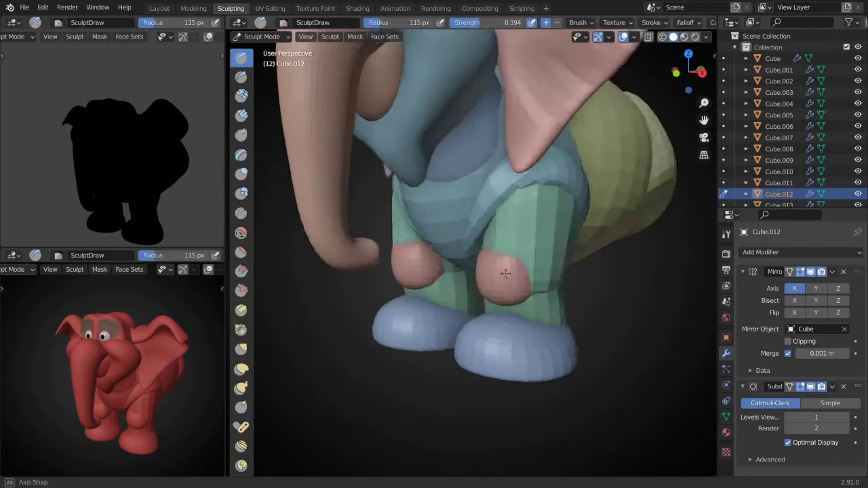
- Refine the round kneecap with a smaller brush, ending in Object Mode with X-ray on
click(264, 51)
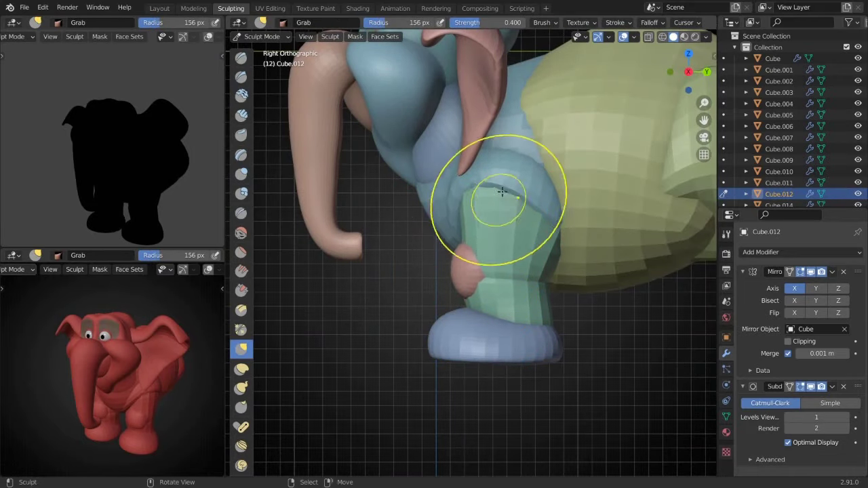
middle_drag(502, 192, 499, 224)
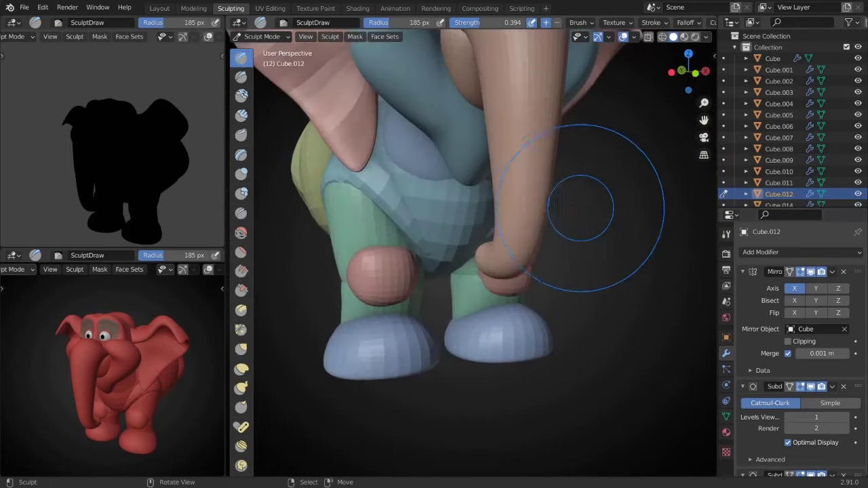
mouse_move(581, 213)
middle_down()
mouse_move(490, 252)
mouse_move(553, 271)
middle_up()
key(f)
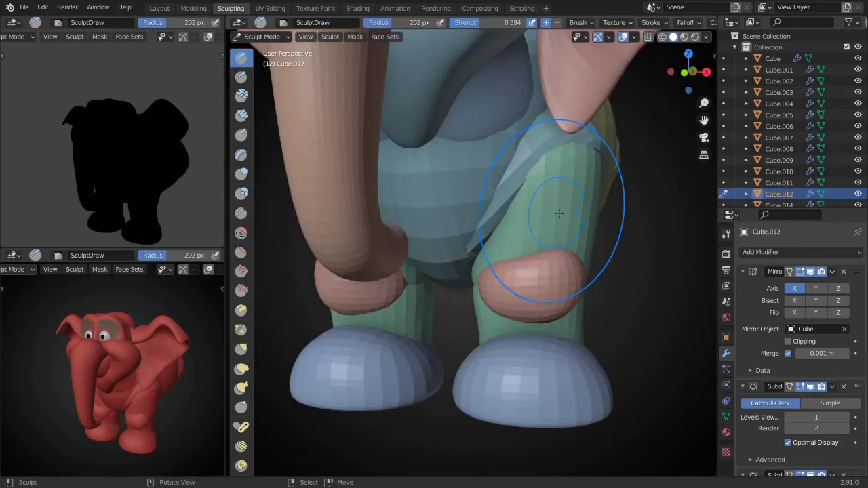
middle_drag(562, 209, 504, 216)
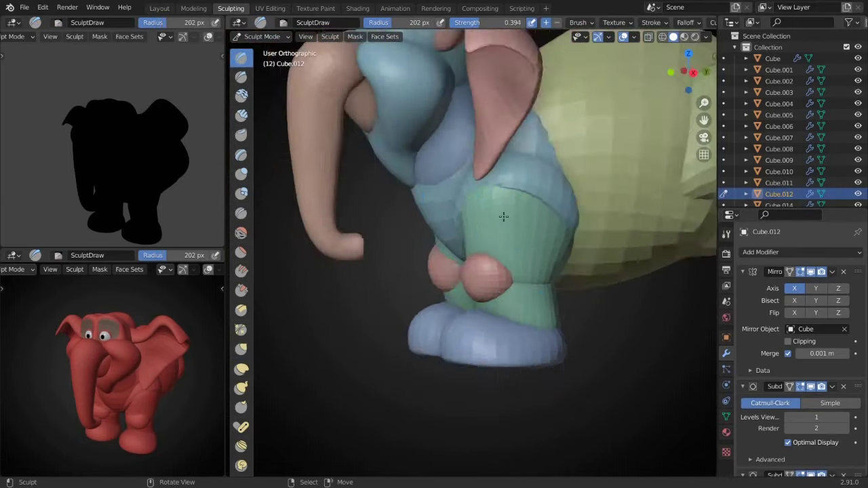
key(KP_3)
key(ctrl+Tab)
key(alt+z)
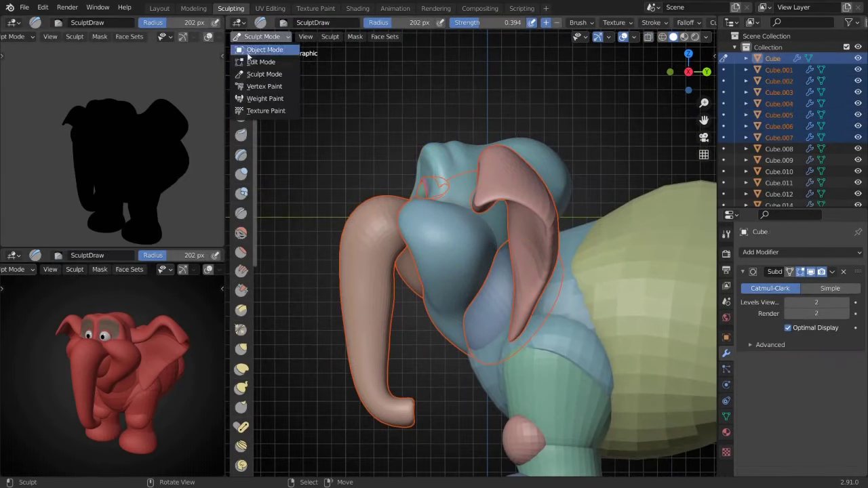
- Parent the head pieces to the main head object (Ctrl+P > Object)
click(248, 56)
key(ctrl+p)
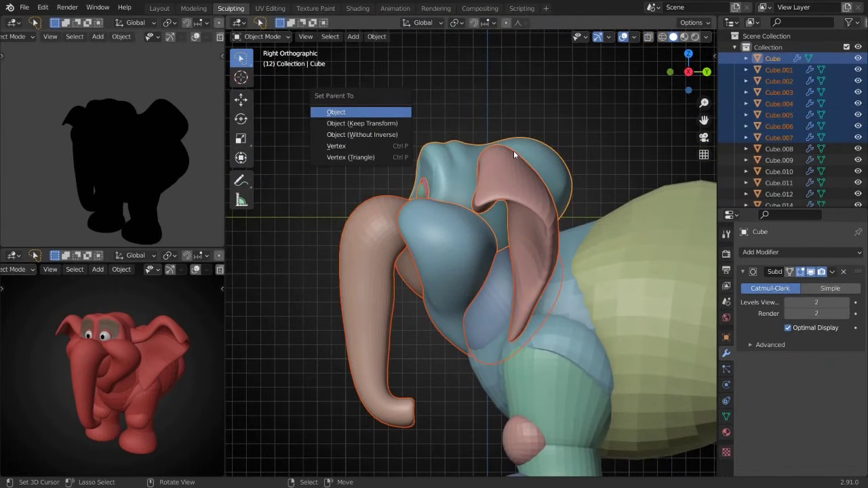
key(Return)
scroll(513, 151, down, 2)
key(g)
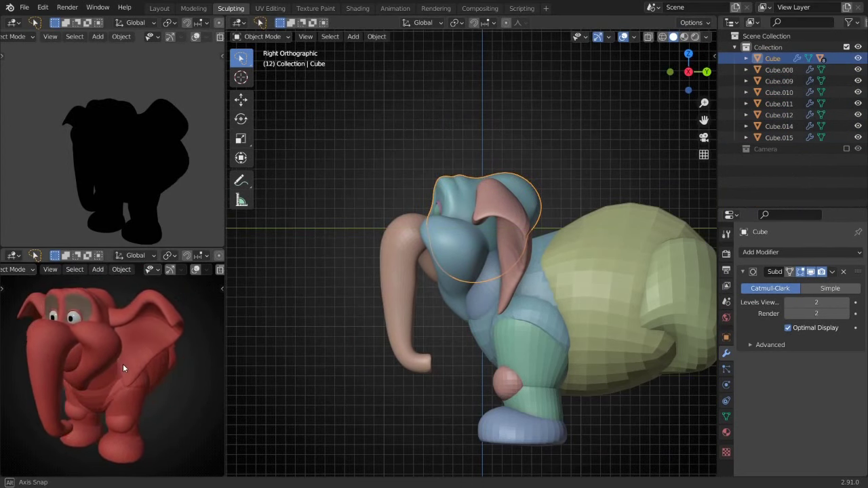
- Sculpt the kneecap and reposition the head with its attached parts in side view
click(534, 330)
mouse_move(285, 405)
alt+middle_down()
mouse_move(534, 330)
mouse_move(310, 346)
mouse_move(533, 271)
mouse_move(457, 177)
alt+middle_up()
key(ctrl+Tab)
key(ctrl+Tab)
click(458, 177)
key(KP_3)
key(g)
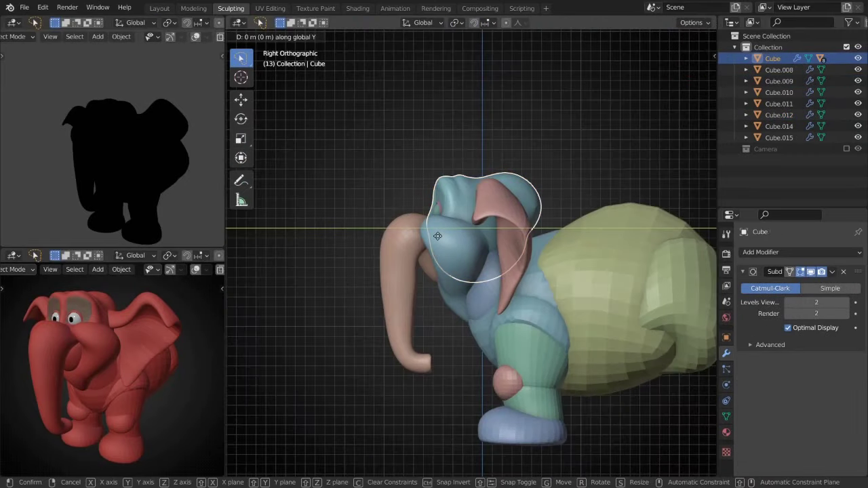
key(Escape)
key(ctrl+Tab)
mouse_move(437, 235)
middle_down()
mouse_move(407, 285)
mouse_move(450, 372)
mouse_move(423, 330)
mouse_move(426, 281)
mouse_move(458, 428)
mouse_move(479, 397)
mouse_move(369, 262)
mouse_move(461, 207)
mouse_move(434, 203)
mouse_move(411, 219)
mouse_move(403, 297)
mouse_move(434, 285)
mouse_move(475, 305)
middle_up()
scroll(407, 285, up, 5)
- Sculpt both foot pieces with the Crease, Draw and Grab brushes
key(shift+c)
scroll(434, 204, down, 2)
scroll(411, 219, down, 3)
scroll(475, 305, up, 5)
key(alt+q)
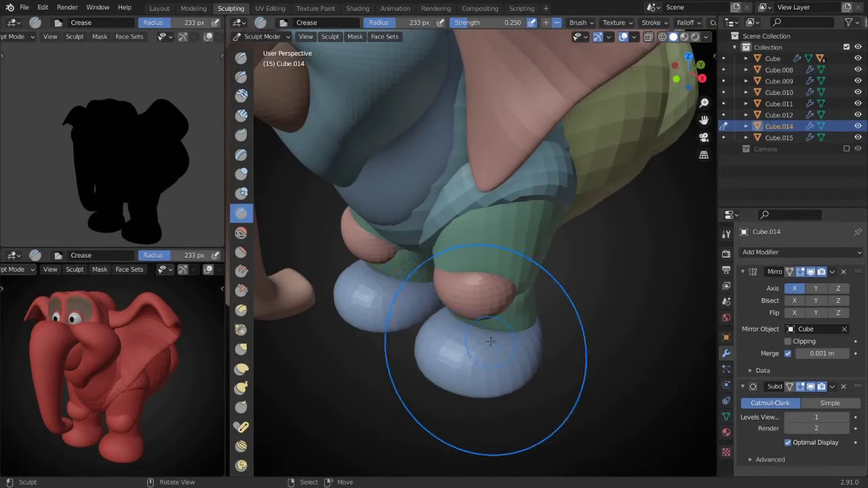
mouse_move(490, 341)
middle_down()
mouse_move(523, 271)
mouse_move(436, 305)
mouse_move(473, 271)
mouse_move(407, 180)
mouse_move(430, 219)
mouse_move(548, 224)
mouse_move(483, 226)
mouse_move(494, 217)
middle_up()
key(x)
key(alt+q)
key(f)
click(430, 300)
key(g)
- Crease the kneecap and body, then return to Object Mode
key(alt+q)
key(alt+q)
key(shift+c)
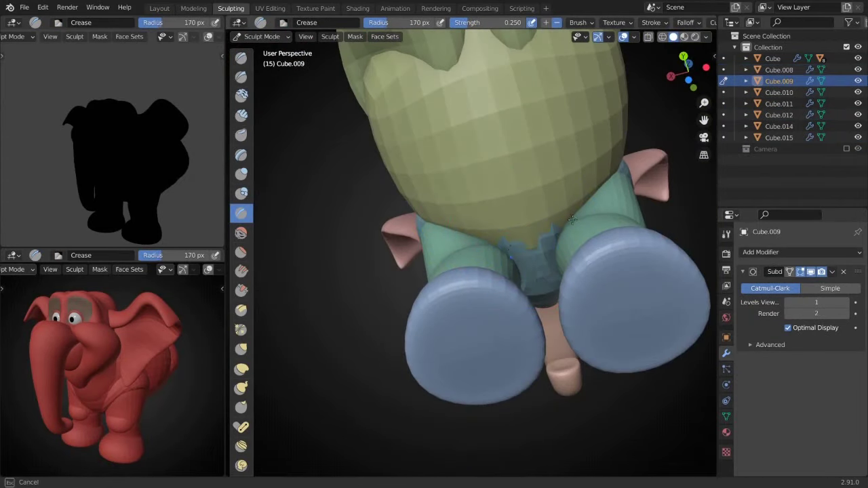
mouse_move(487, 247)
middle_down()
mouse_move(542, 271)
mouse_move(378, 339)
mouse_move(339, 237)
middle_up()
- Duplicate the front leg, kneecap and foot and place the copy at the rear
key(alt+q)
key(g)
click(262, 36)
click(265, 50)
key(ctrl+Tab)
key(alt+q)
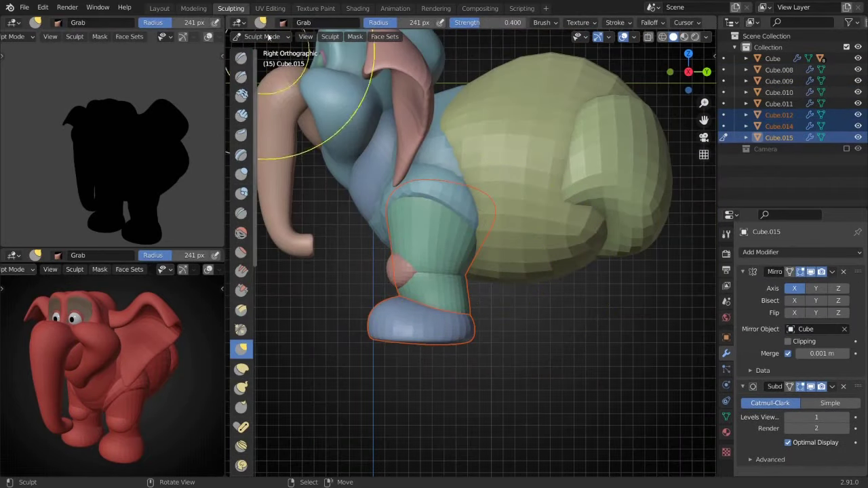
click(648, 232)
shift+middle_drag(647, 232, 577, 254)
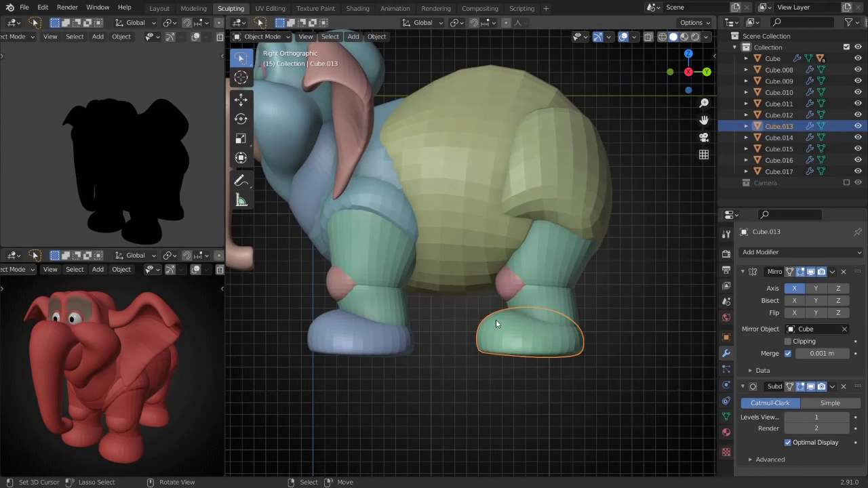
- Shape the rear foot with Draw and Grab from front, side and rear views
key(Tab)
key(KP_1)
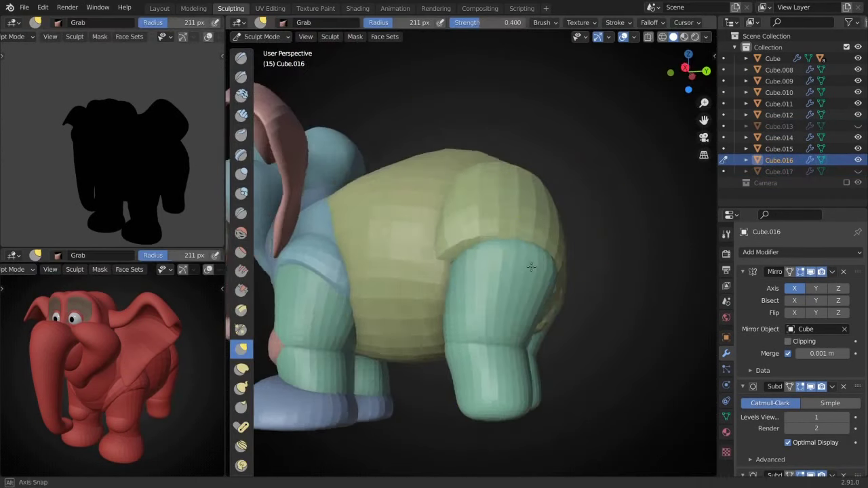
mouse_move(496, 258)
middle_down()
mouse_move(397, 292)
mouse_move(513, 291)
mouse_move(508, 320)
mouse_move(540, 320)
mouse_move(450, 229)
mouse_move(456, 189)
mouse_move(459, 358)
mouse_move(401, 210)
mouse_move(400, 226)
mouse_move(500, 320)
mouse_move(403, 196)
mouse_move(487, 214)
middle_up()
scroll(540, 320, up, 3)
key(x)
key(KP_3)
key(g)
scroll(470, 234, up, 3)
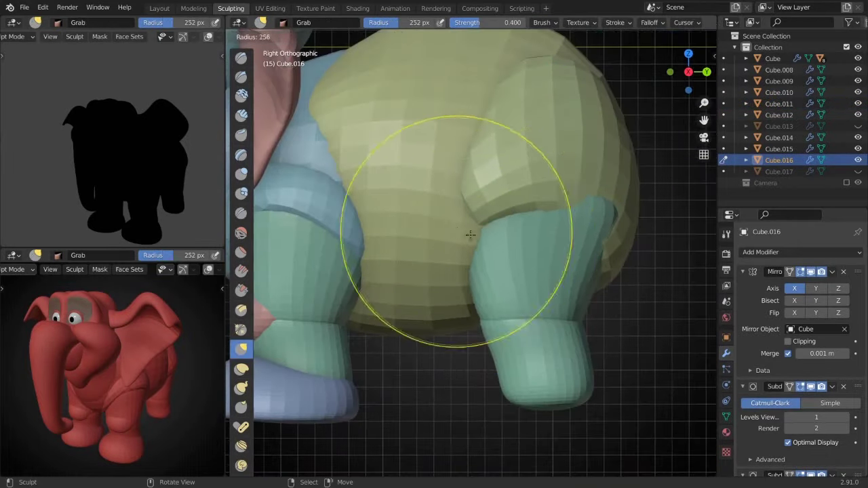
mouse_move(480, 318)
middle_down()
mouse_move(502, 249)
mouse_move(434, 226)
mouse_move(462, 260)
mouse_move(500, 229)
mouse_move(529, 251)
mouse_move(500, 242)
middle_up()
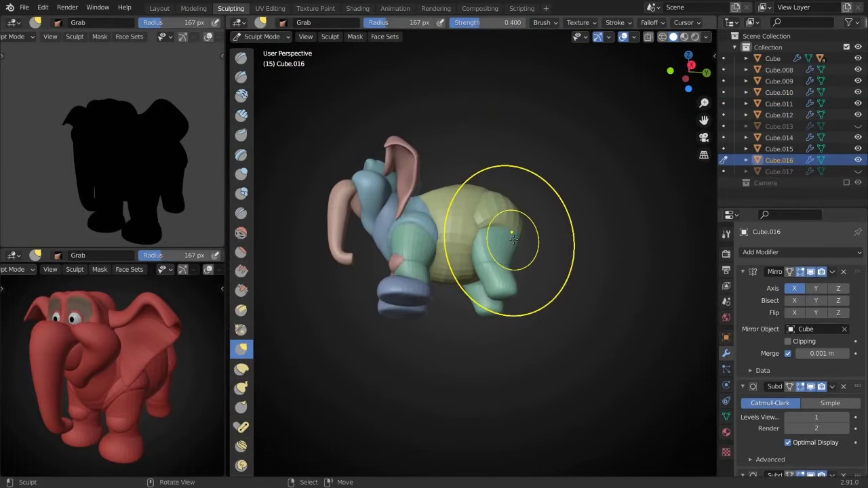
- Sculpt the hind leg with a resized Grab brush from side and rear views
key(ctrl+KP_7)
key(KP_3)
scroll(506, 282, up, 2)
key(f)
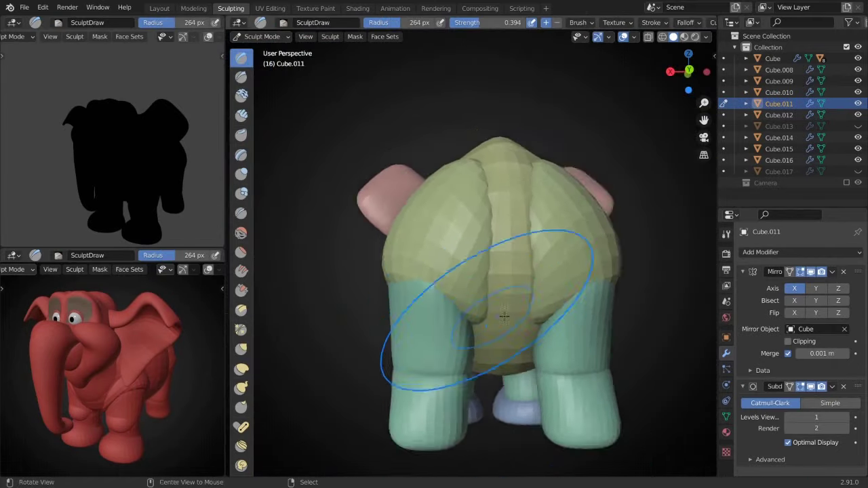
key(g)
mouse_move(504, 316)
middle_down()
mouse_move(462, 330)
mouse_move(504, 320)
mouse_move(478, 284)
mouse_move(532, 194)
mouse_move(495, 252)
mouse_move(481, 203)
mouse_move(518, 163)
mouse_move(484, 234)
middle_up()
scroll(542, 254, up, 5)
- Shorten the body front-to-back by scaling it along Y in Edit Mode
middle_drag(542, 254, 570, 258)
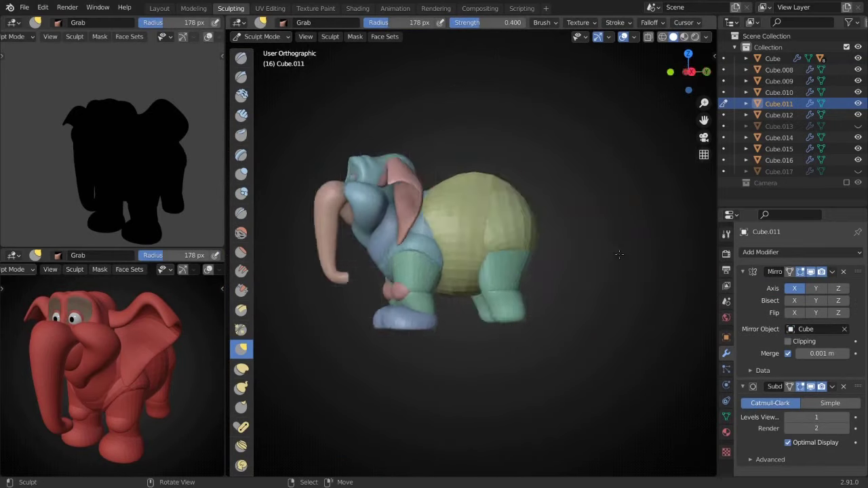
key(KP_3)
key(Tab)
key(s)
key(y)
click(578, 261)
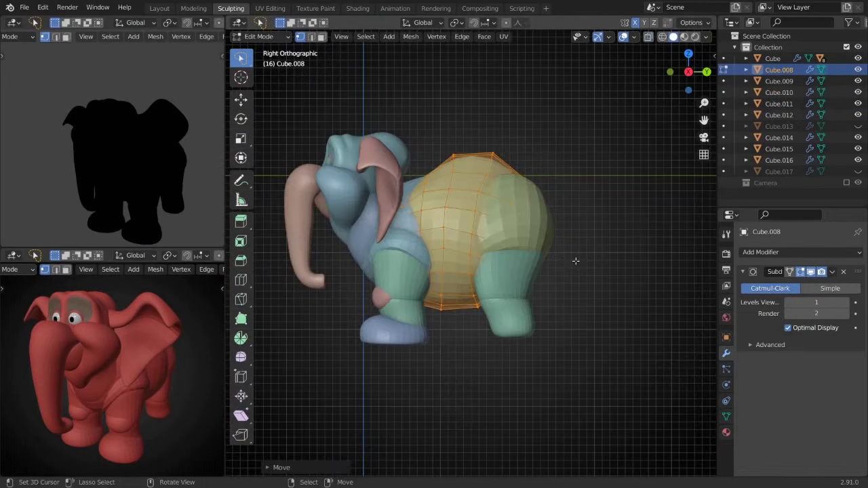
key(Tab)
- Select the spare leg copy and move it front-to-back
key(alt+q)
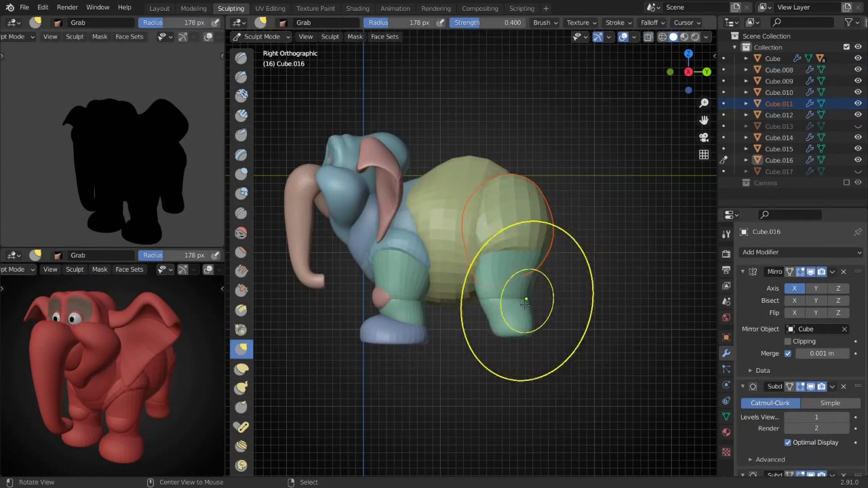
key(ctrl+Tab)
click(520, 338)
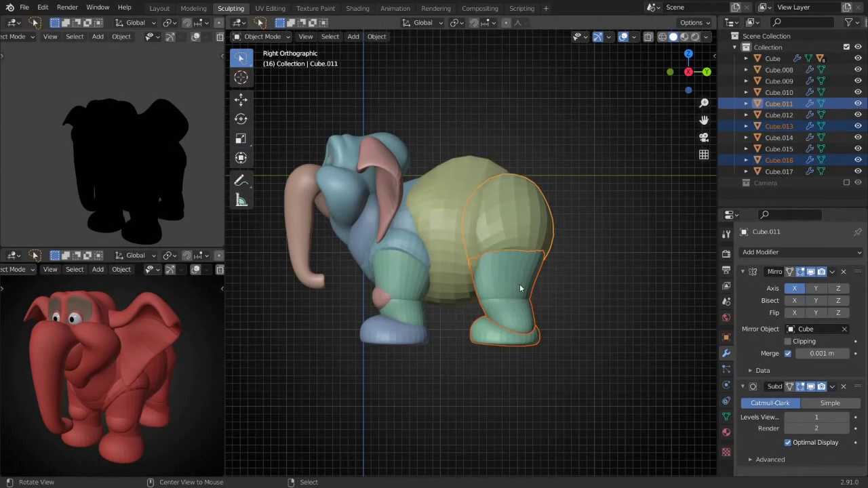
scroll(519, 288, up, 2)
key(ctrl+Tab)
key(alt+q)
key(g)
- Delete the spare leg copy Cube.017
click(545, 339)
shift+middle_drag(545, 338, 534, 343)
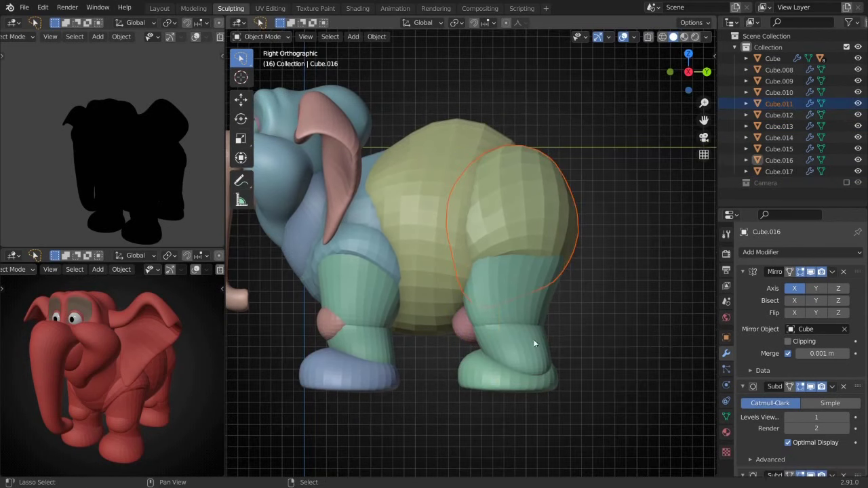
scroll(507, 226, down, 3)
mouse_move(508, 226)
middle_down()
mouse_move(552, 250)
mouse_move(523, 245)
middle_up()
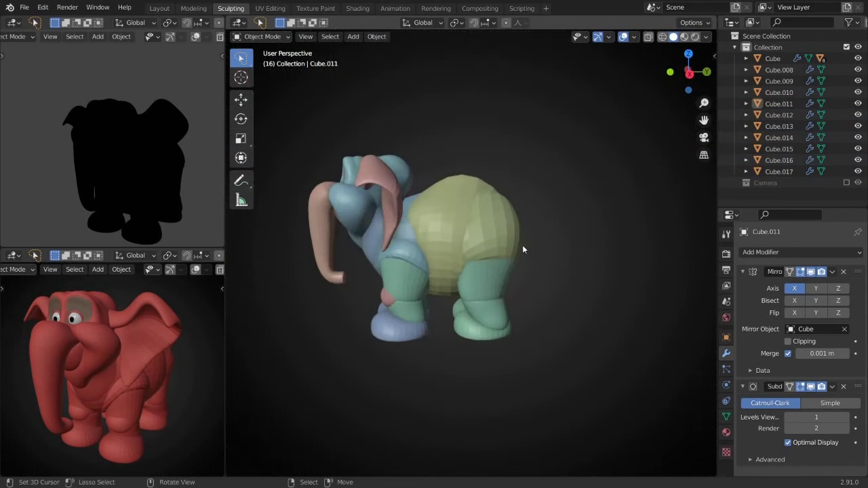
key(KP_3)
shift+click(476, 330)
key(Delete)
- Resume sculpting the hind leg up close with a smaller brush and the Draw brush
key(ctrl+Tab)
mouse_move(468, 314)
middle_down()
mouse_move(502, 319)
mouse_move(420, 326)
mouse_move(467, 343)
mouse_move(464, 210)
mouse_move(508, 194)
mouse_move(439, 237)
middle_up()
scroll(510, 328, up, 3)
scroll(510, 328, up, 2)
key(f)
click(387, 329)
scroll(467, 344, down, 2)
key(x)
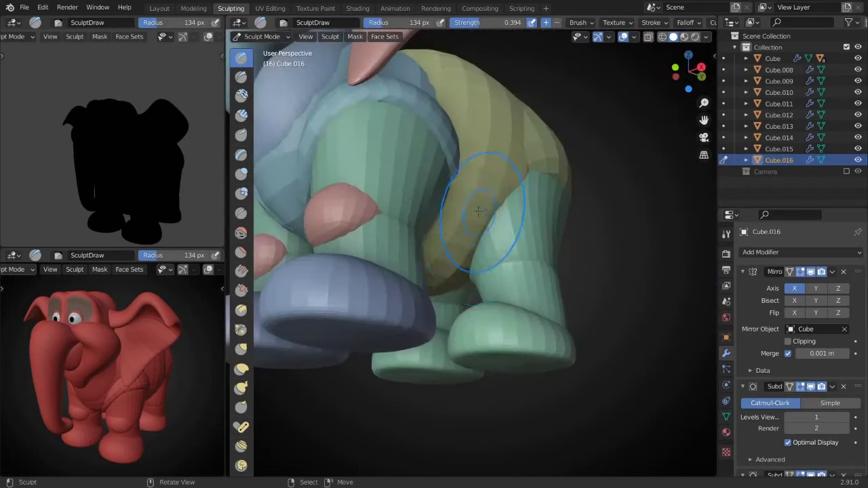
- Switch sculpting to the front foot piece, viewing the legs up close
scroll(439, 237, down, 2)
middle_drag(442, 289, 513, 281)
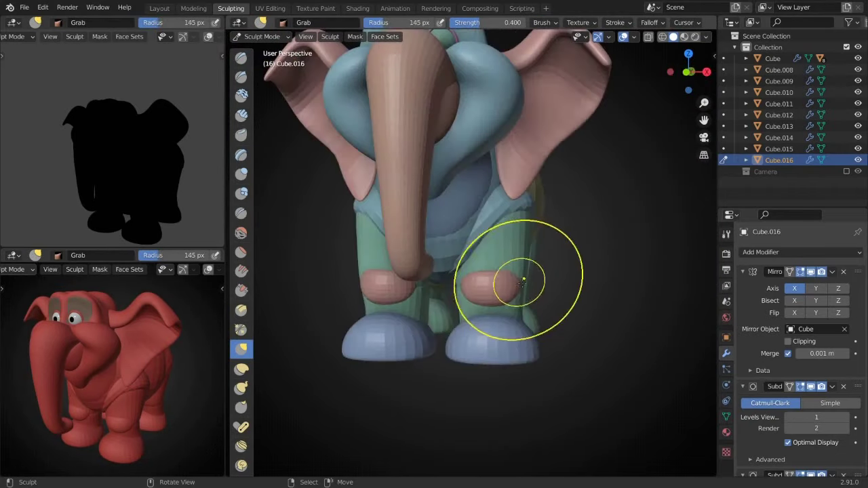
key(ctrl+Tab)
click(512, 312)
key(ctrl+Tab)
key(ctrl+Tab)
click(533, 339)
key(ctrl+Tab)
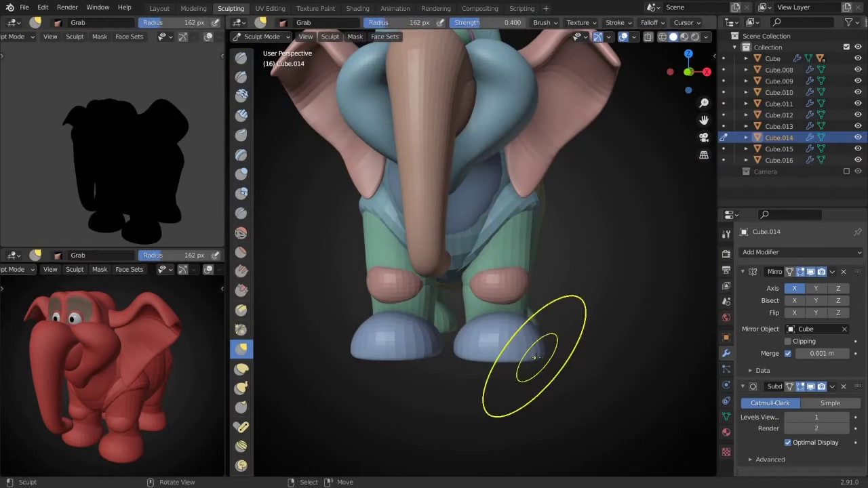
mouse_move(534, 366)
middle_down()
mouse_move(489, 285)
mouse_move(517, 247)
mouse_move(253, 386)
mouse_move(126, 370)
middle_up()
scroll(517, 247, up, 3)
scroll(475, 272, down, 4)
scroll(253, 385, down, 2)
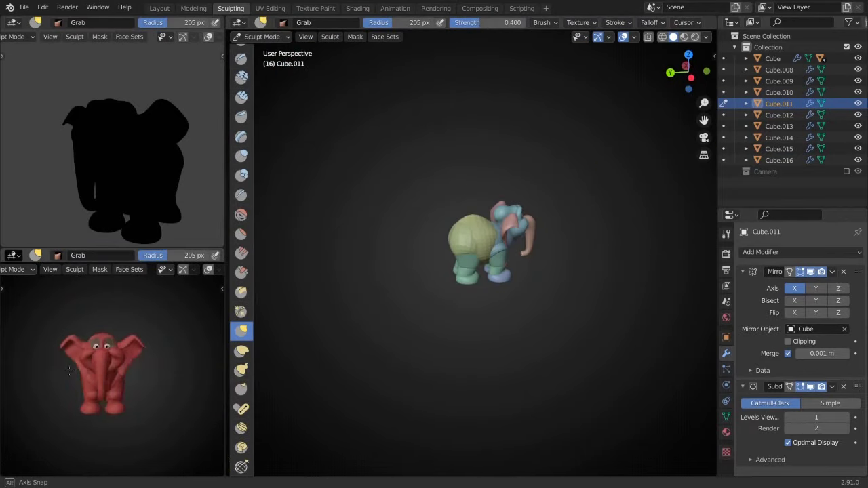
- Apply the foot piece's Subdivision modifier so its smoothing becomes permanent
key(KP_1)
scroll(528, 288, up, 2)
scroll(512, 294, up, 2)
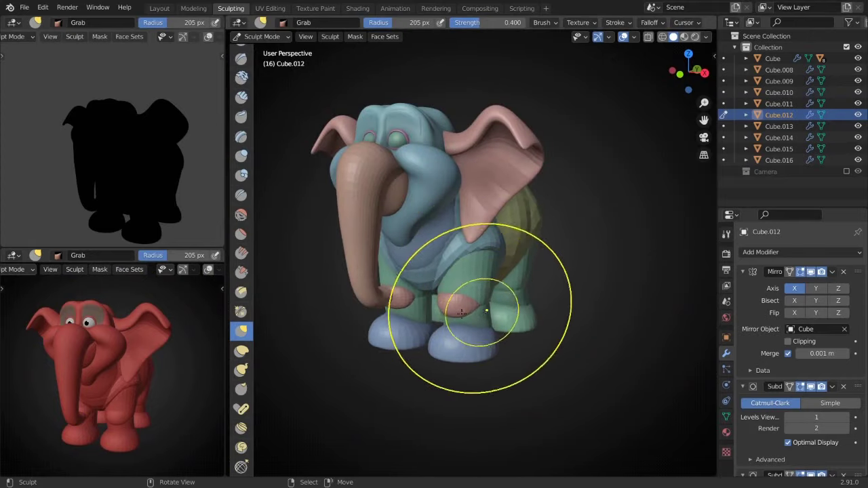
scroll(459, 310, up, 2)
mouse_move(515, 238)
middle_down()
mouse_move(446, 203)
mouse_move(490, 265)
mouse_move(538, 276)
mouse_move(495, 310)
mouse_move(430, 334)
mouse_move(516, 301)
middle_up()
key(KP_1)
scroll(524, 318, up, 2)
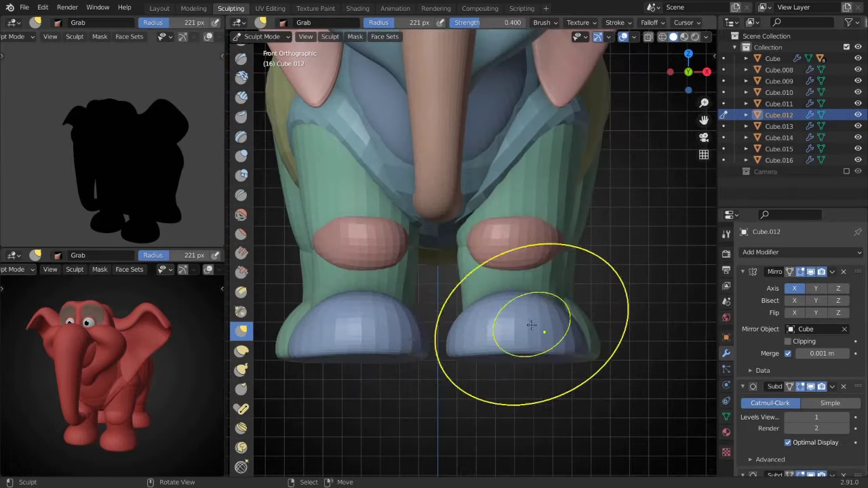
scroll(491, 325, up, 2)
scroll(477, 115, up, 2)
scroll(476, 116, down, 5)
mouse_move(475, 262)
middle_down()
mouse_move(513, 252)
mouse_move(563, 370)
middle_up()
scroll(563, 339, up, 3)
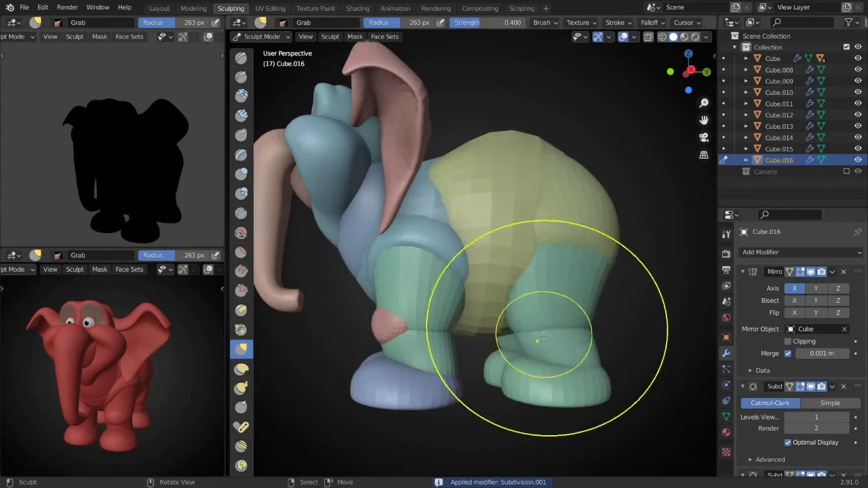
scroll(563, 339, up, 2)
key(ctrl+a)
- Return to sculpting and apply the yellow body piece's Subdivision modifier
key(Tab)
scroll(461, 369, up, 2)
scroll(462, 368, down, 4)
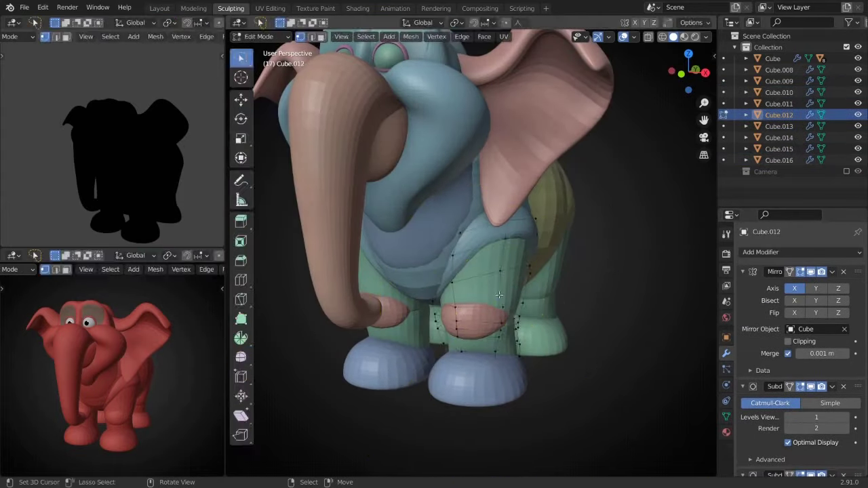
key(ctrl+Tab)
middle_drag(465, 330, 605, 253)
key(ctrl+a)
scroll(528, 219, up, 2)
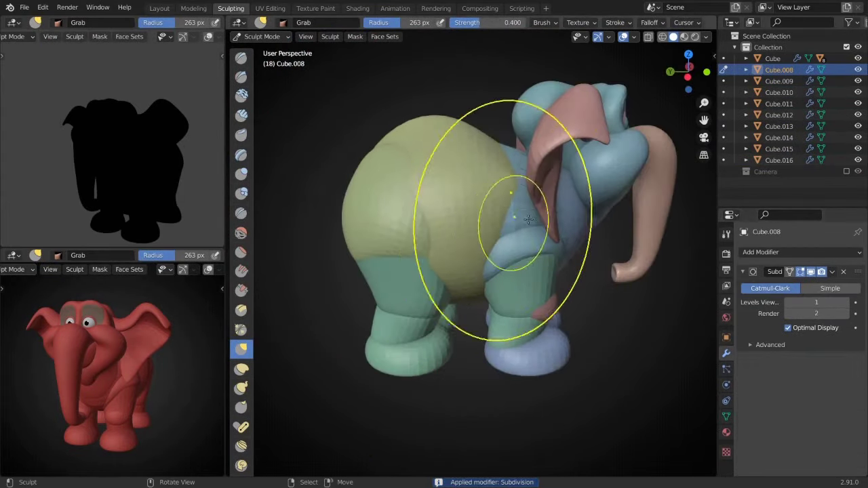
- Use the Grab brush with a 196 px radius on the elephant's rear
mouse_move(584, 207)
middle_down()
mouse_move(471, 246)
mouse_move(414, 238)
mouse_move(450, 266)
mouse_move(503, 267)
mouse_move(467, 248)
middle_up()
key(x)
key(g)
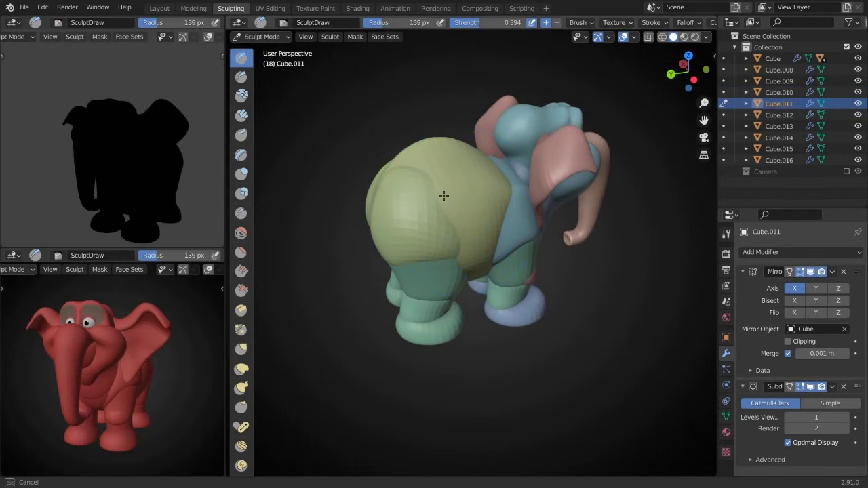
middle_drag(439, 199, 490, 223)
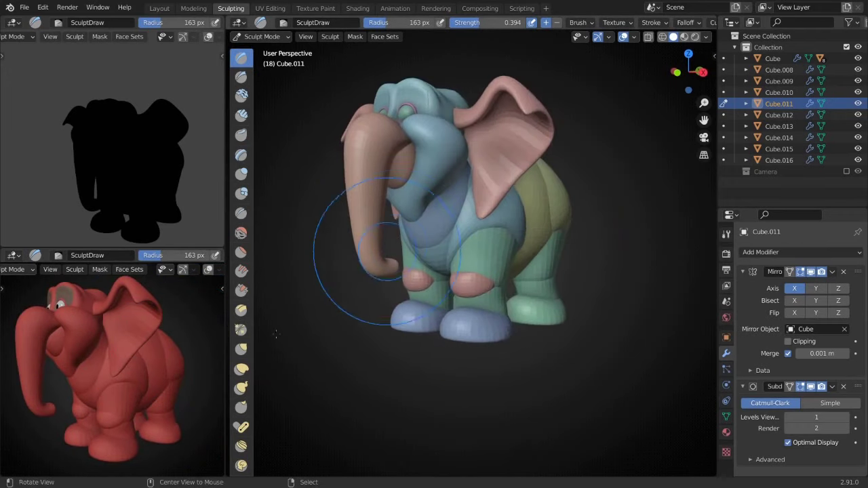
key(f)
mouse_move(428, 337)
alt+middle_down()
mouse_move(562, 223)
mouse_move(407, 285)
alt+middle_up()
click(241, 348)
mouse_move(291, 346)
middle_down()
mouse_move(407, 237)
mouse_move(456, 286)
mouse_move(412, 310)
mouse_move(447, 261)
middle_up()
key(f)
click(444, 285)
- Return to Object Mode and select the rear foot piece
scroll(447, 262, down, 8)
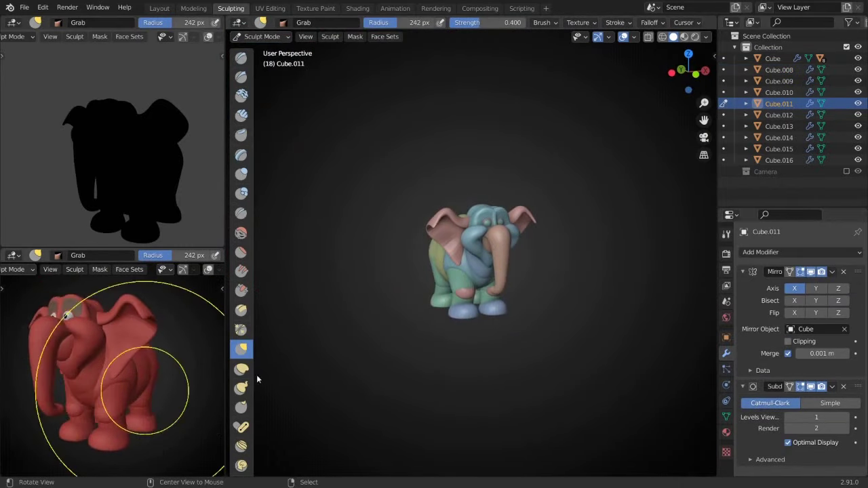
scroll(475, 305, up, 8)
key(Tab)
mouse_move(475, 305)
middle_down()
mouse_move(516, 285)
mouse_move(465, 254)
mouse_move(489, 257)
mouse_move(423, 170)
middle_up()
key(Tab)
key(ctrl+Tab)
click(555, 249)
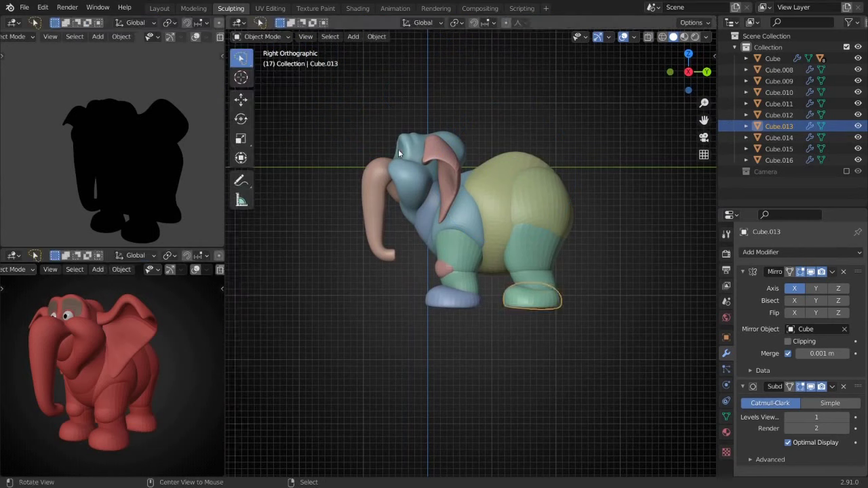
- Add a new mesh, shrink it and place it on the elephant's back
key(alt+a)
key(shift+a)
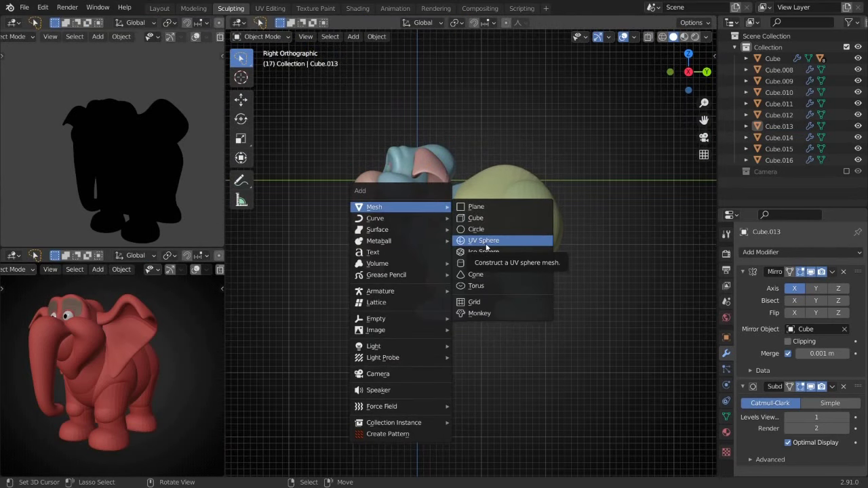
click(479, 220)
key(Tab)
key(s)
scroll(479, 204, up, 4)
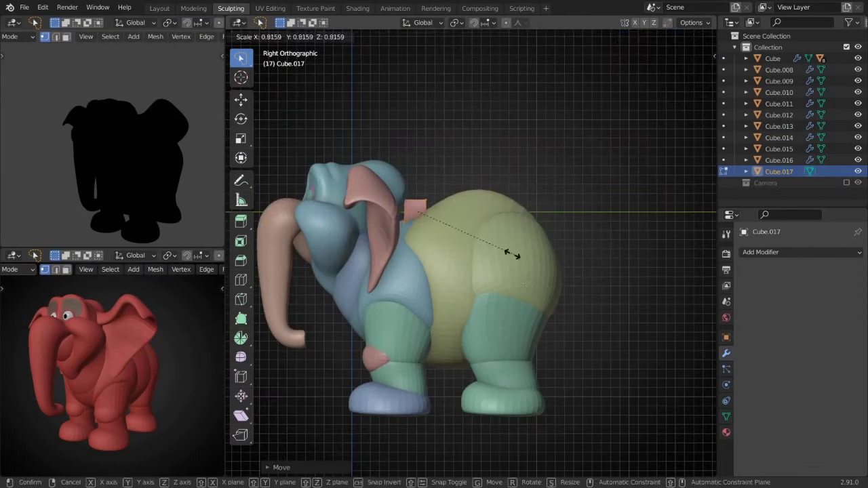
key(r)
key(g)
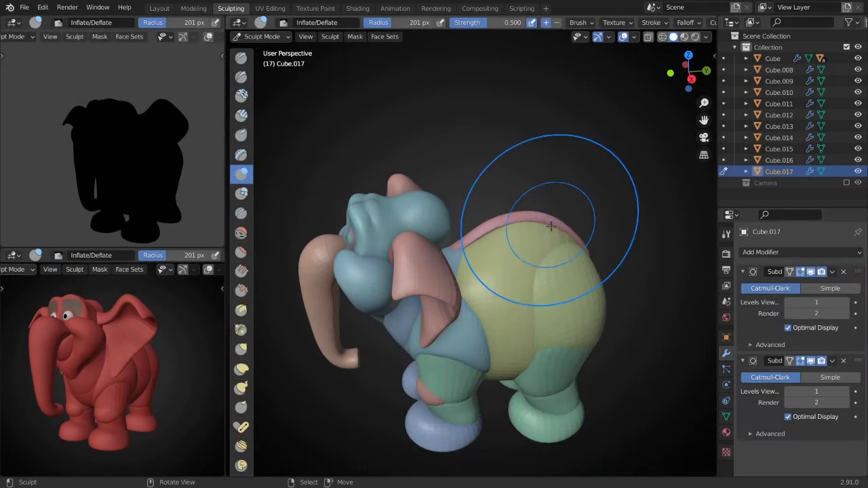
scroll(78, 349, up, 5)
- Copy the pink material onto the new strip
key(alt+q)
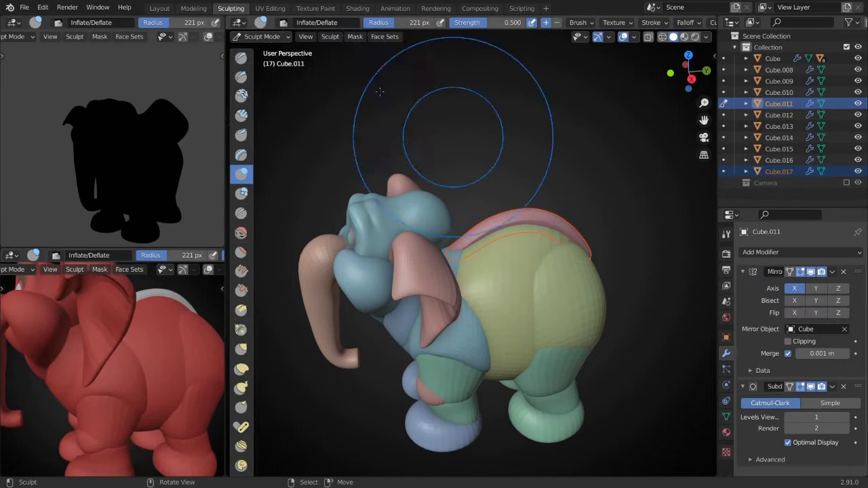
click(539, 226)
middle_drag(548, 242, 430, 238)
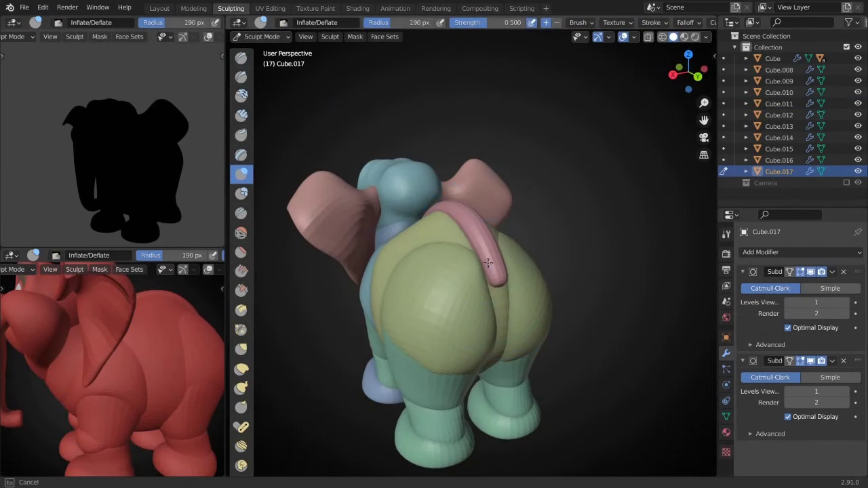
key(g)
mouse_move(450, 204)
middle_down()
mouse_move(465, 252)
mouse_move(514, 272)
mouse_move(496, 235)
mouse_move(461, 224)
middle_up()
key(alt+q)
key(alt+q)
- Extrude a hanging tail end from the strip, scale it and remove the protruding end
key(Tab)
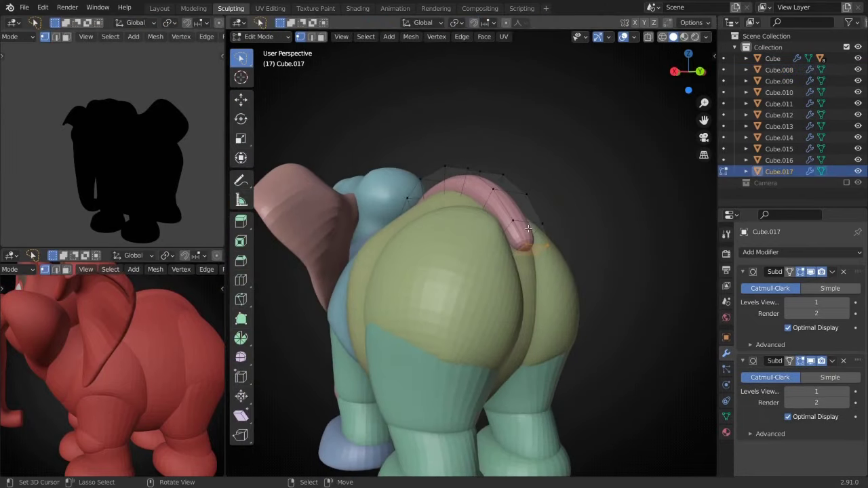
key(KP_3)
scroll(513, 280, up, 3)
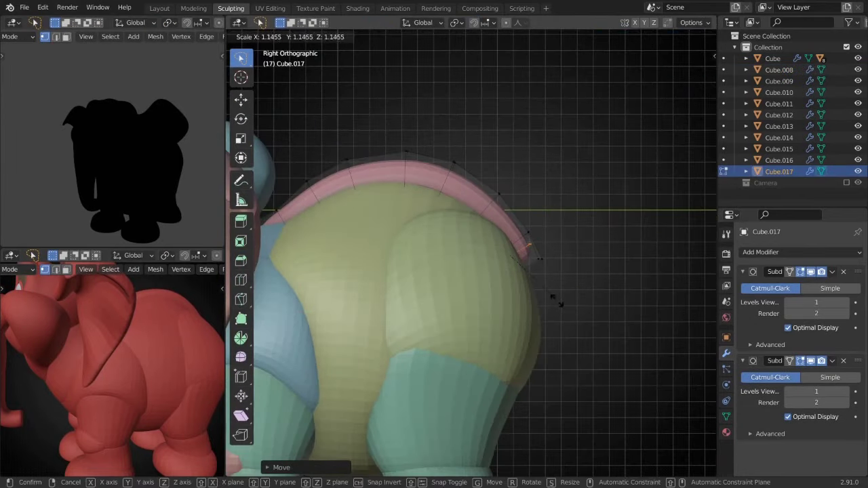
shift+scroll(580, 360, down, 2)
shift+scroll(576, 339, down, 3)
ctrl+right_click(583, 328)
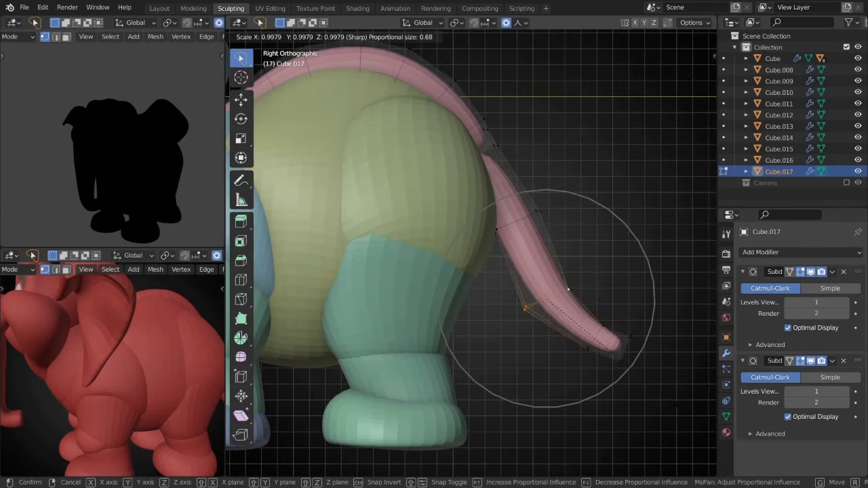
click(638, 301)
key(alt+z)
key(s)
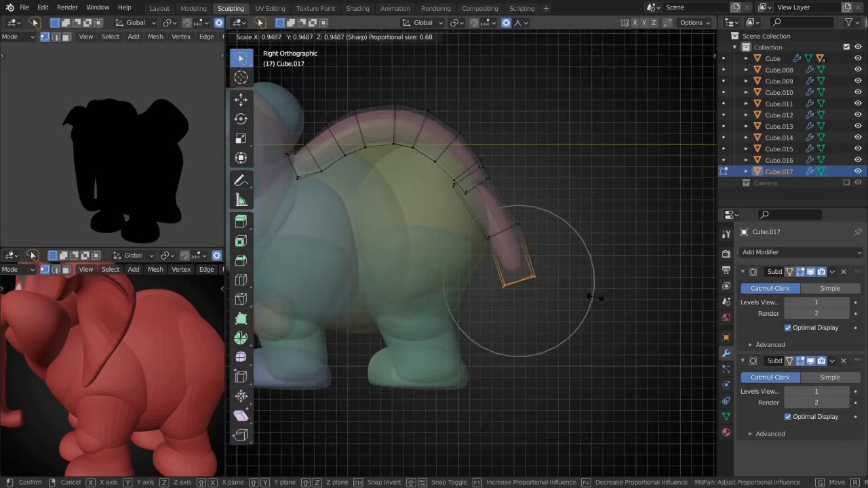
middle_drag(601, 297, 468, 296)
key(KP_7)
key(l)
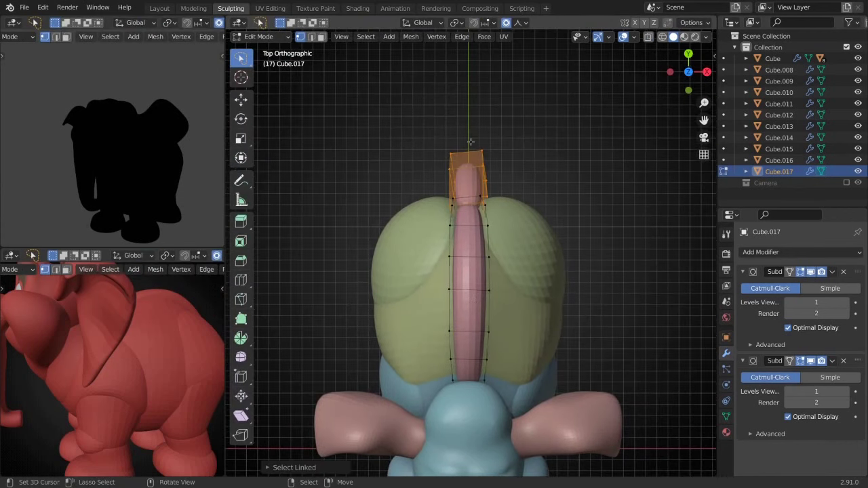
key(Tab)
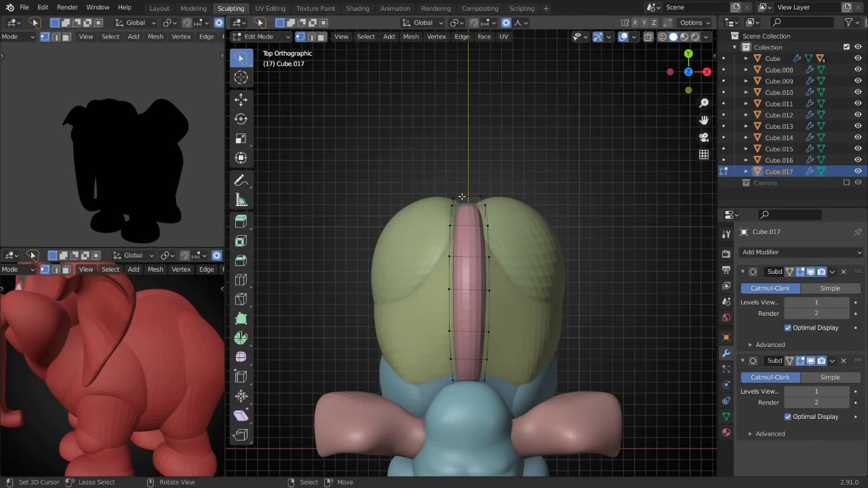
- Add a Mirror modifier, slide the strip's edge along X, and apply the mirror
click(761, 251)
click(631, 156)
key(Tab)
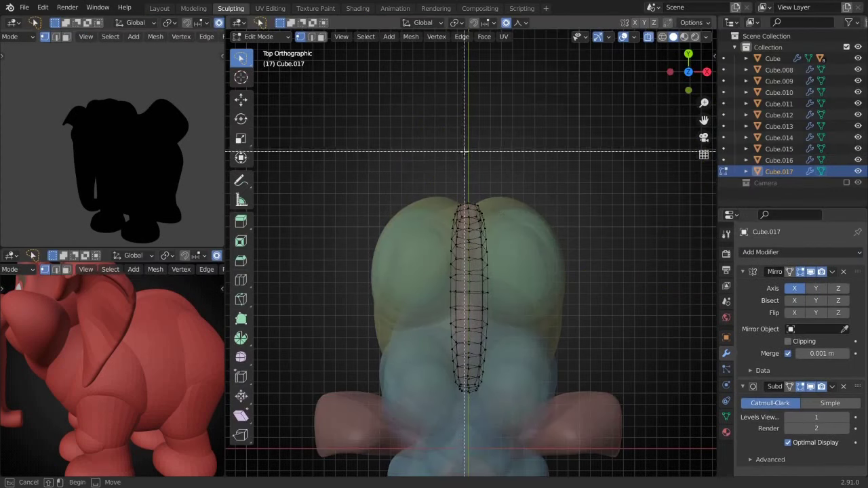
scroll(471, 263, up, 1)
key(g)
key(x)
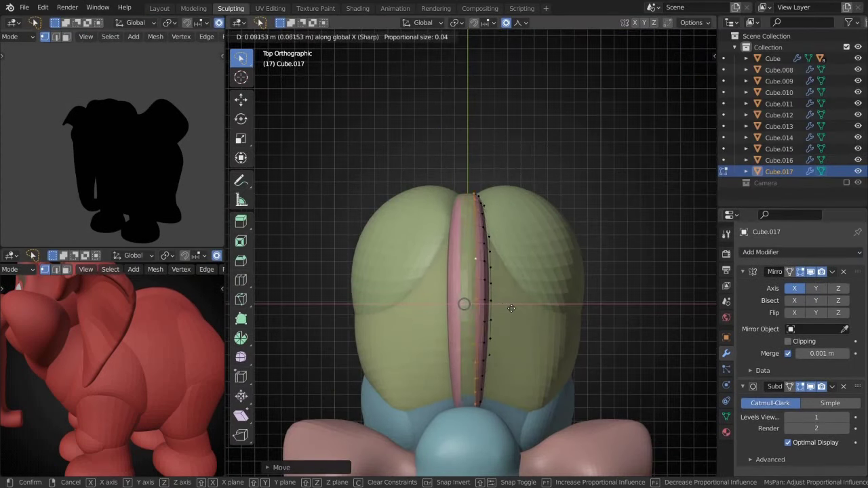
middle_drag(468, 299, 495, 219)
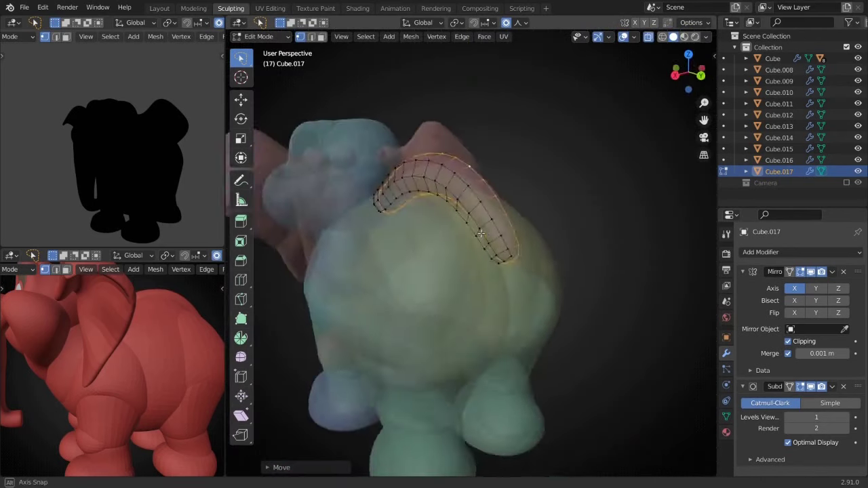
scroll(495, 218, down, 2)
key(alt+z)
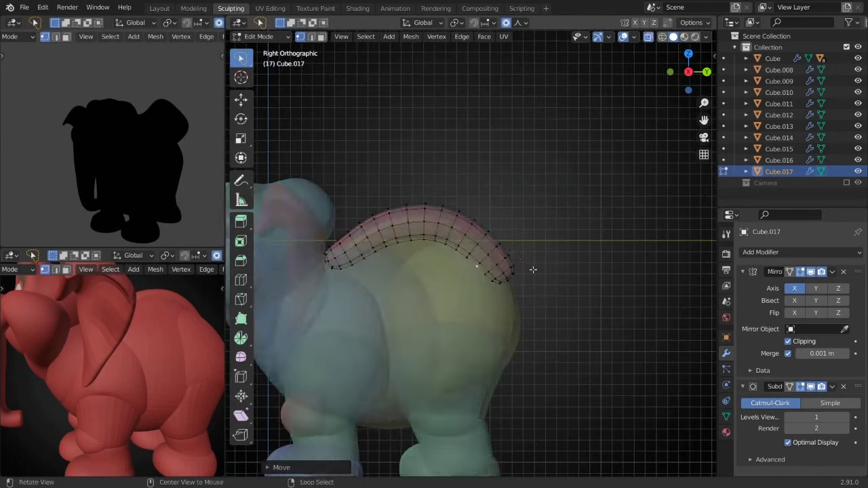
shift+middle_drag(471, 293, 460, 257)
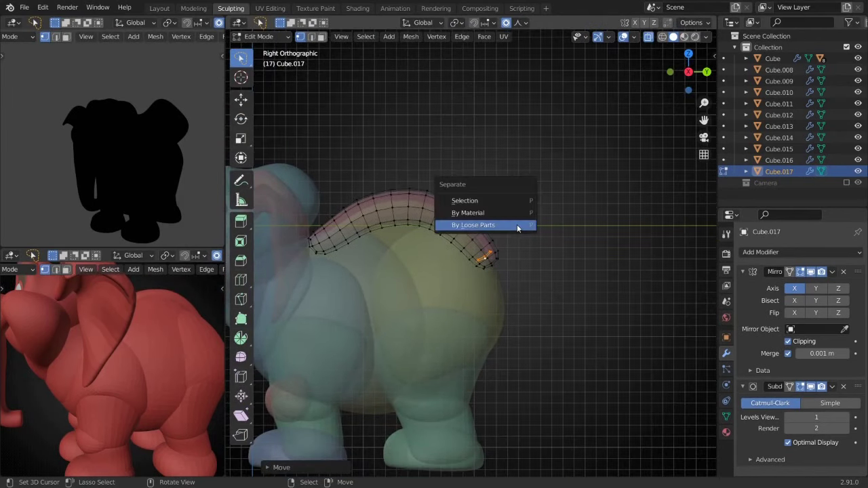
key(ctrl+a)
key(Tab)
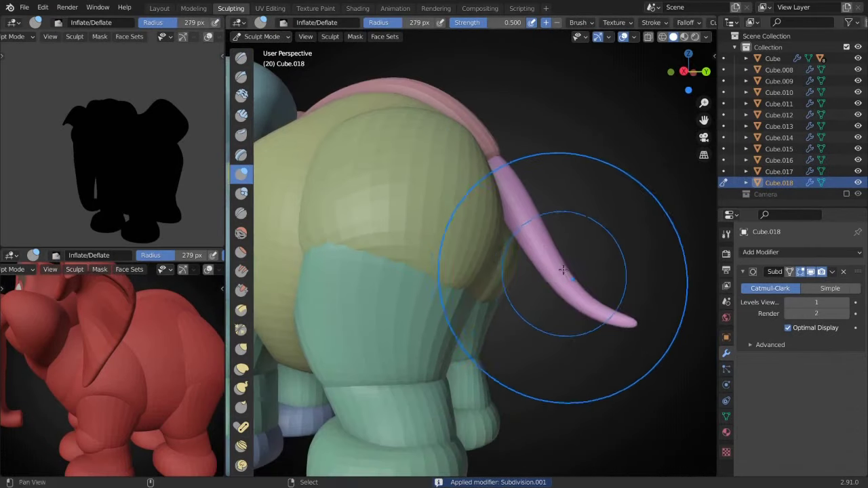
- Select the pink tail from a right side view and enter Edit Mode on it
middle_drag(573, 324, 553, 310)
key(f)
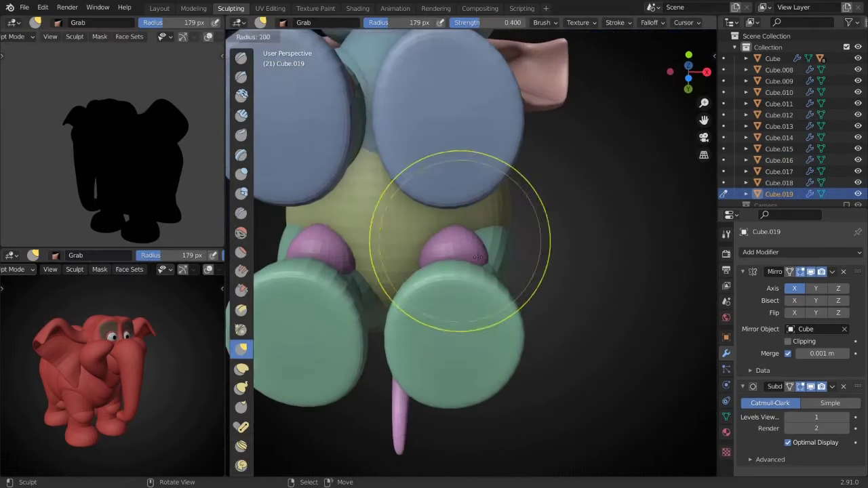
mouse_move(464, 261)
middle_down()
mouse_move(450, 248)
mouse_move(446, 204)
mouse_move(475, 252)
mouse_move(438, 285)
mouse_move(471, 194)
mouse_move(442, 348)
mouse_move(450, 393)
mouse_move(403, 304)
middle_up()
key(ctrl+Tab)
click(439, 265)
scroll(410, 300, down, 5)
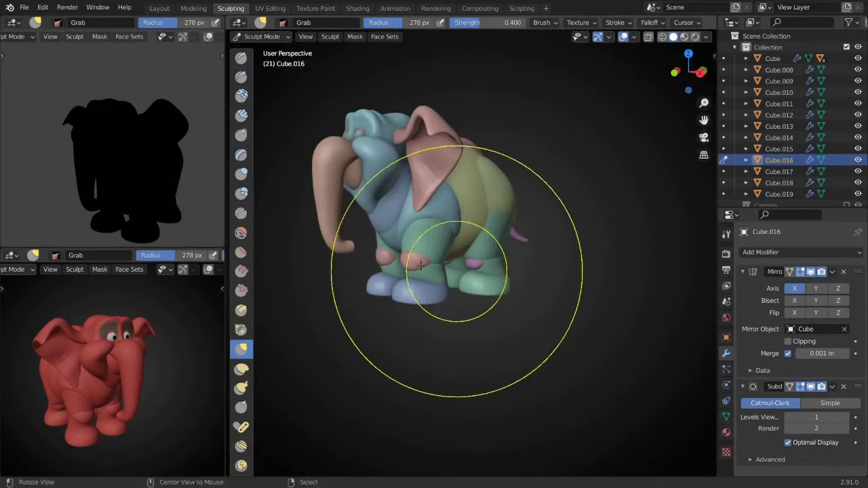
middle_drag(426, 271, 448, 298)
key(KP_3)
key(f)
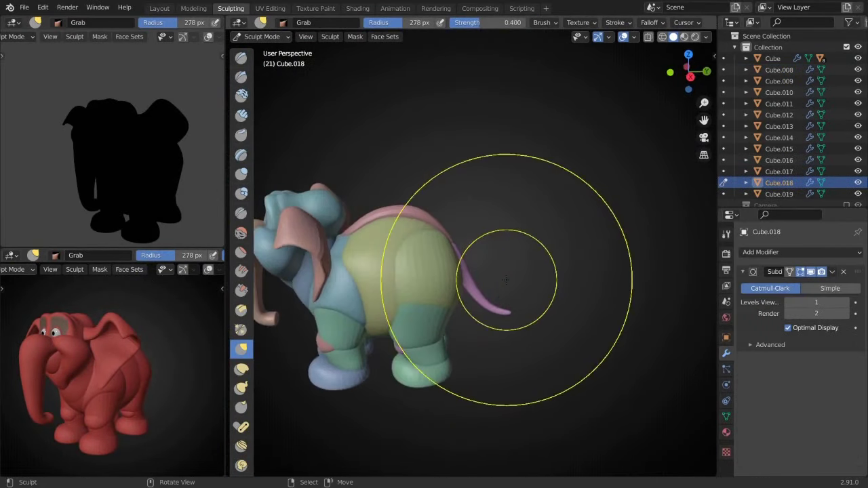
scroll(467, 337, up, 3)
key(Tab)
scroll(479, 348, up, 3)
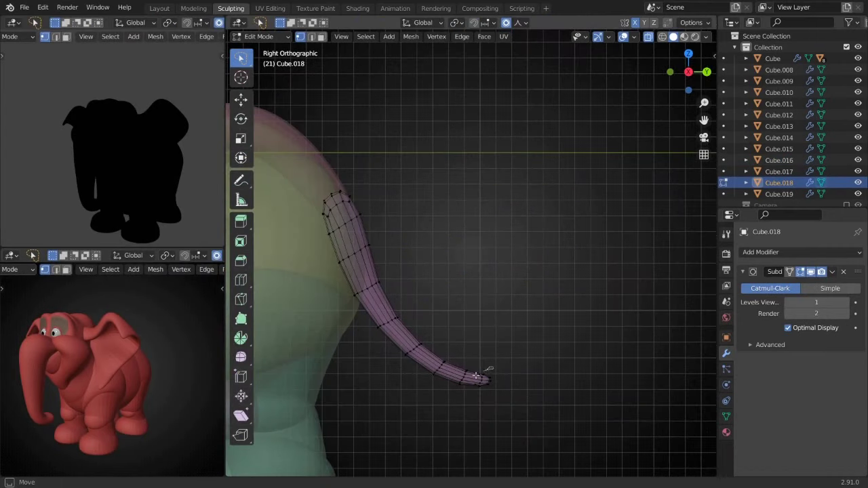
- Add a small cube at the tail tip, scale it down and subdivide it
click(529, 367)
key(s)
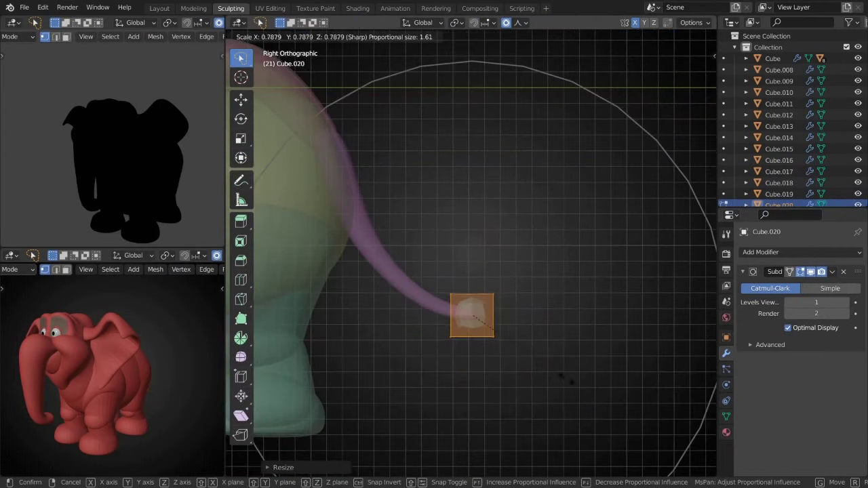
click(539, 349)
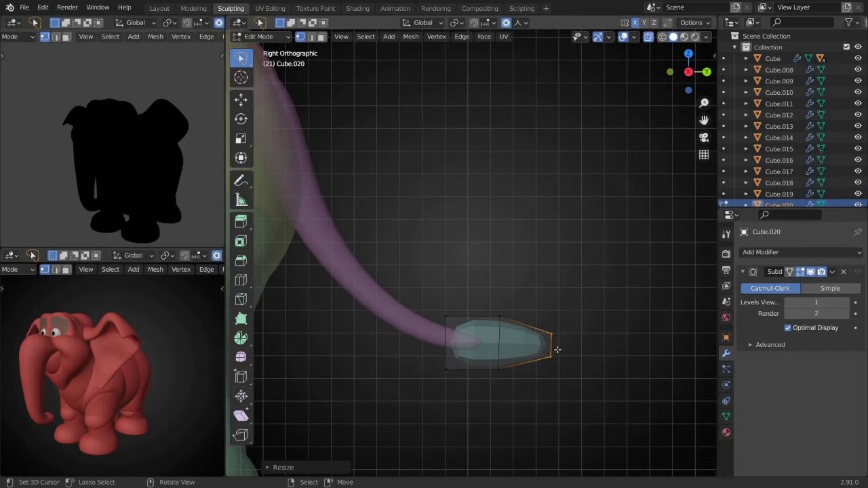
click(510, 401)
mouse_move(510, 400)
middle_down()
mouse_move(511, 351)
mouse_move(437, 367)
mouse_move(535, 361)
middle_up()
key(ctrl+1)
key(ctrl+1)
key(Tab)
middle_drag(440, 385, 519, 318)
key(KP_3)
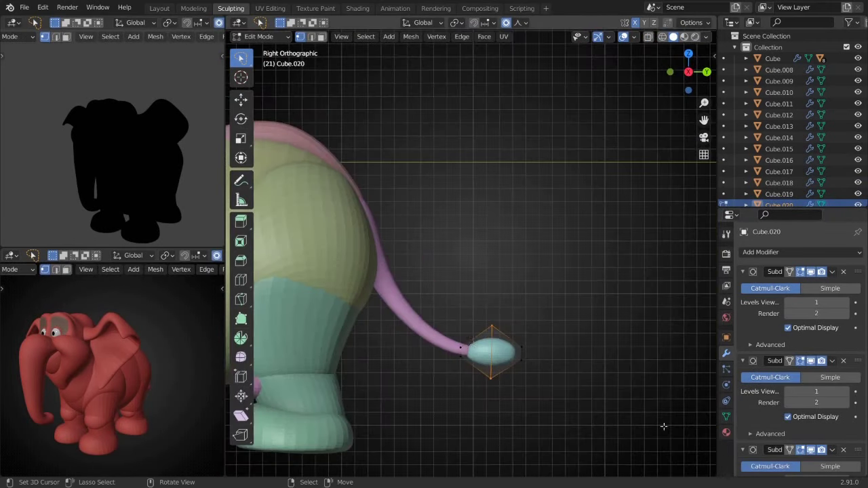
- Select the tuft blob at the tail tip and zoom out to the whole elephant
key(alt+q)
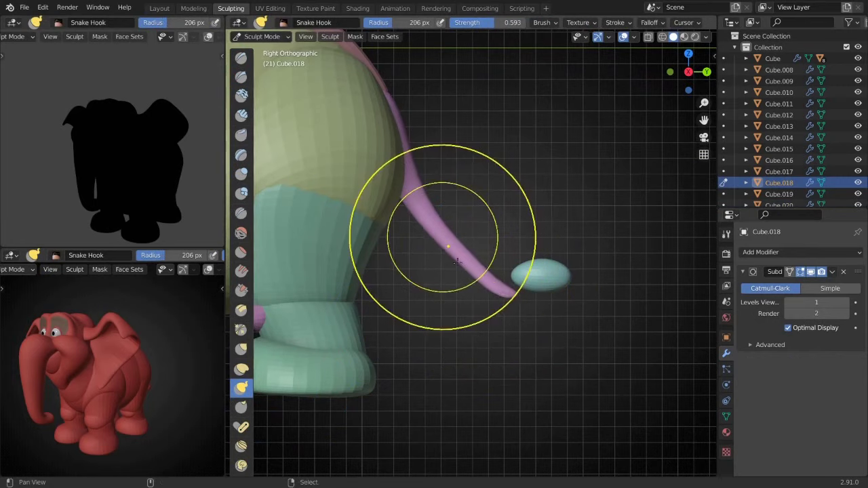
middle_drag(458, 261, 523, 348)
key(KP_3)
key(ctrl+Tab)
click(597, 358)
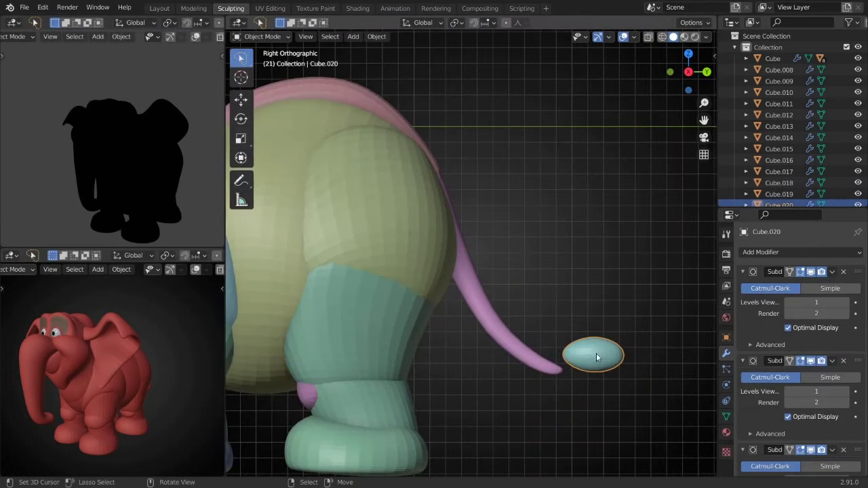
key(Tab)
scroll(644, 359, down, 5)
mouse_move(549, 372)
middle_down()
mouse_move(643, 358)
mouse_move(219, 340)
middle_up()
scroll(623, 361, up, 4)
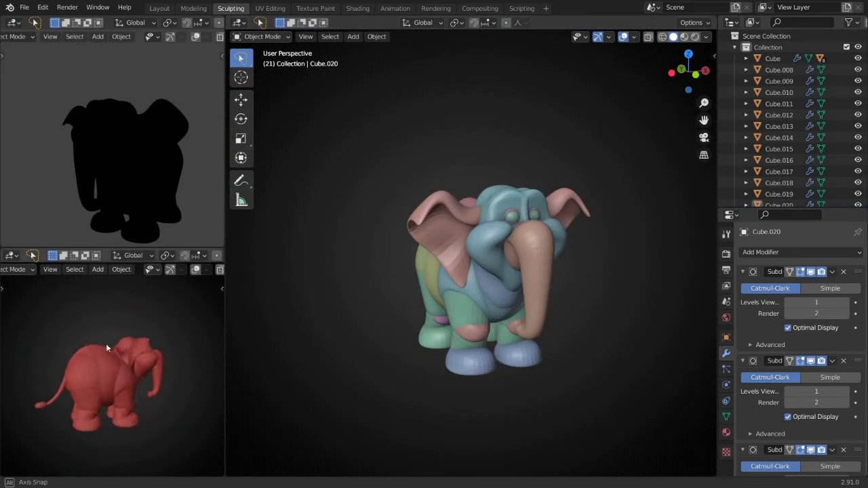
middle_drag(478, 284, 391, 272)
scroll(496, 280, up, 4)
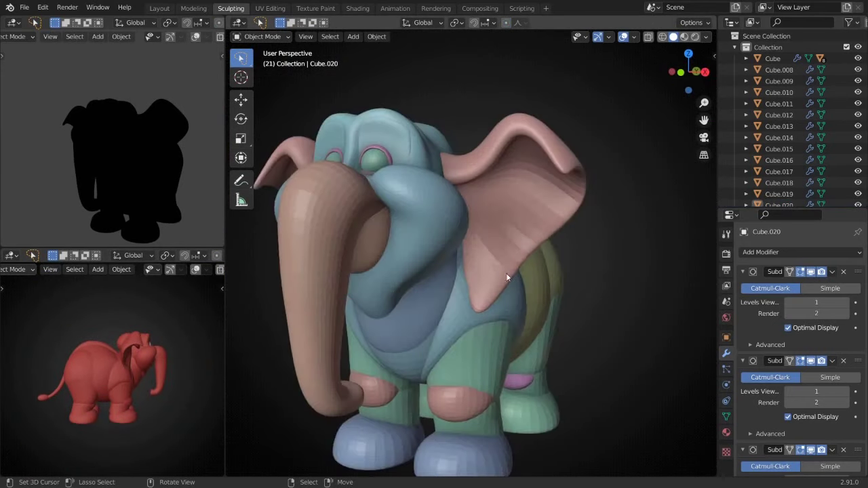
scroll(507, 269, down, 2)
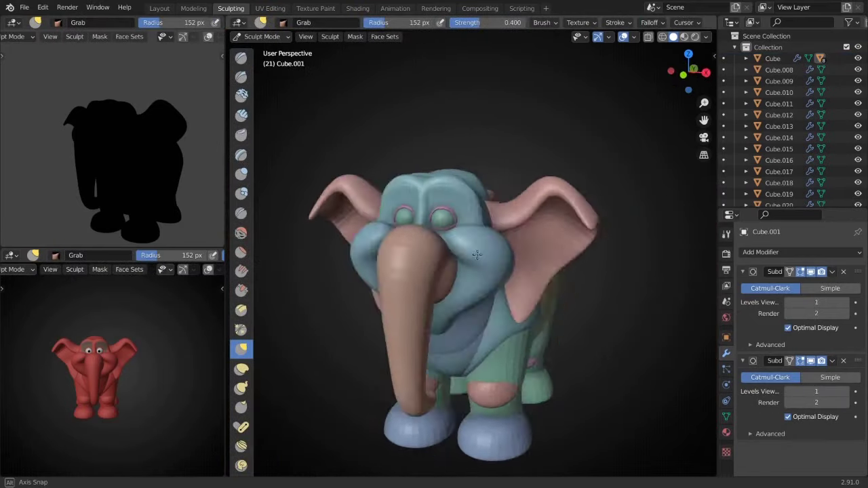
middle_drag(477, 254, 471, 250)
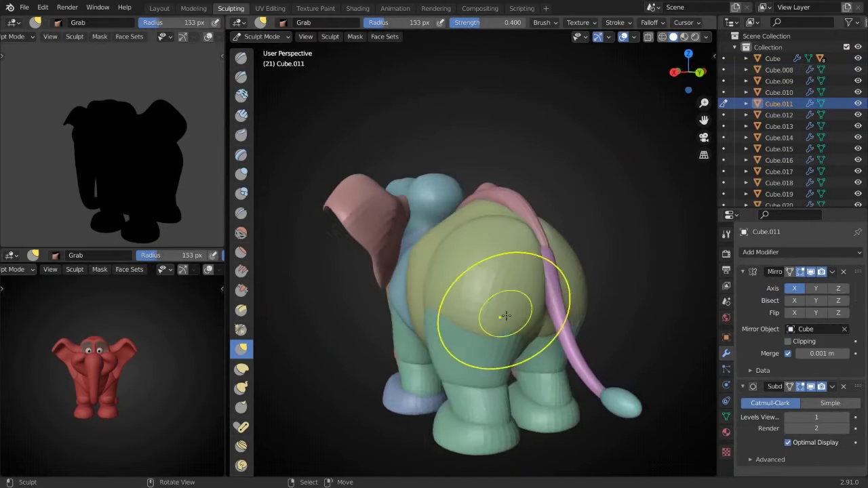
middle_drag(489, 324, 480, 325)
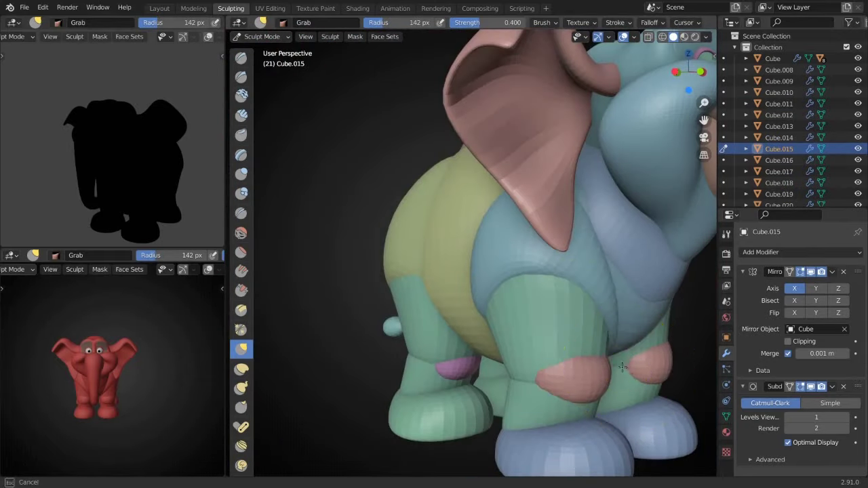
mouse_move(622, 367)
middle_down()
mouse_move(387, 320)
mouse_move(320, 330)
middle_up()
scroll(421, 332, down, 4)
scroll(444, 301, up, 2)
mouse_move(444, 300)
middle_down()
mouse_move(502, 305)
mouse_move(475, 271)
middle_up()
- Add a cube at the foot as a toe block, position it and add an edge loop
key(Tab)
key(shift+s)
click(483, 256)
key(KP_3)
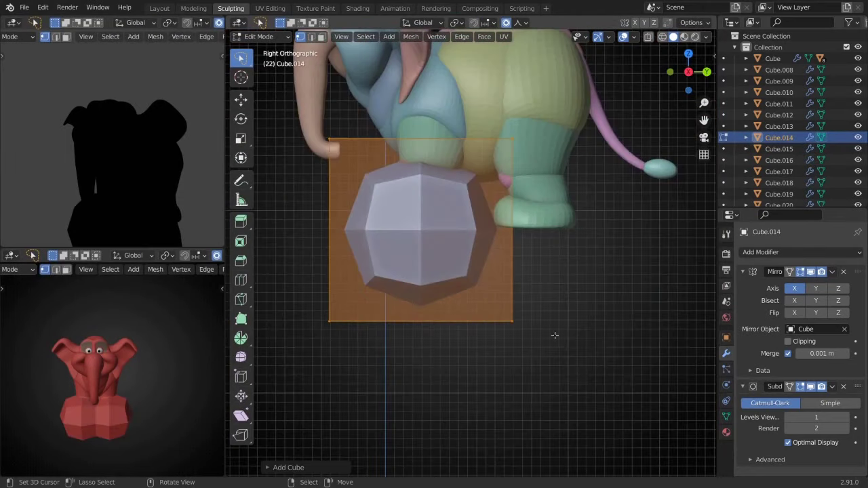
click(412, 233)
key(KP_Decimal)
key(ctrl+r)
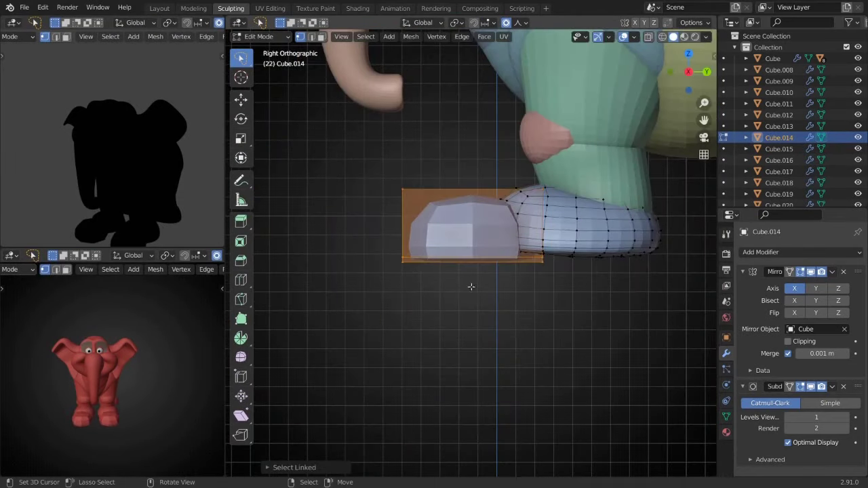
middle_drag(512, 280, 582, 360)
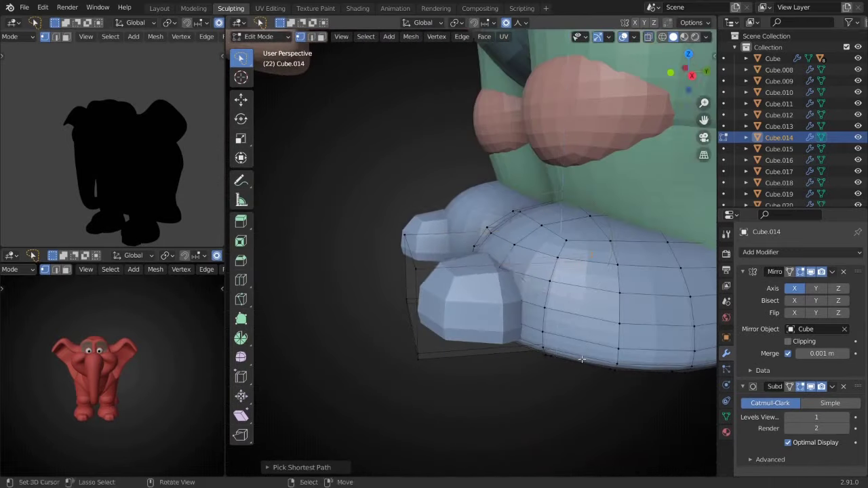
click(583, 329)
mouse_move(583, 329)
middle_down()
mouse_move(582, 281)
mouse_move(553, 277)
middle_up()
key(ctrl+l)
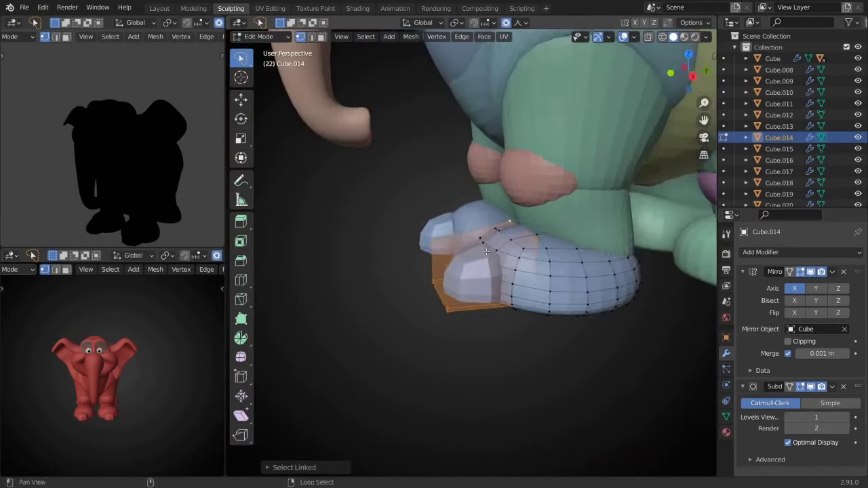
- Clip the view around the foot from below and delete the toe block's selected faces
key(KP_1)
key(alt+b)
drag(596, 236, 435, 349)
key(ctrl+KP_7)
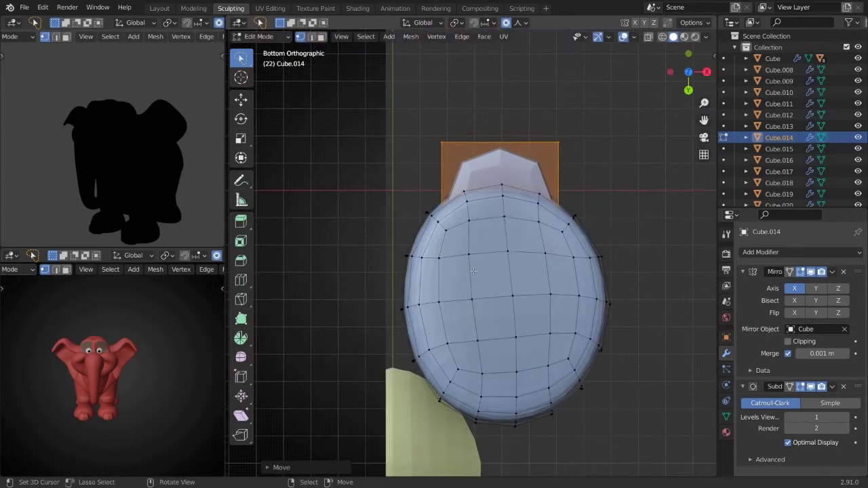
scroll(482, 317, down, 2)
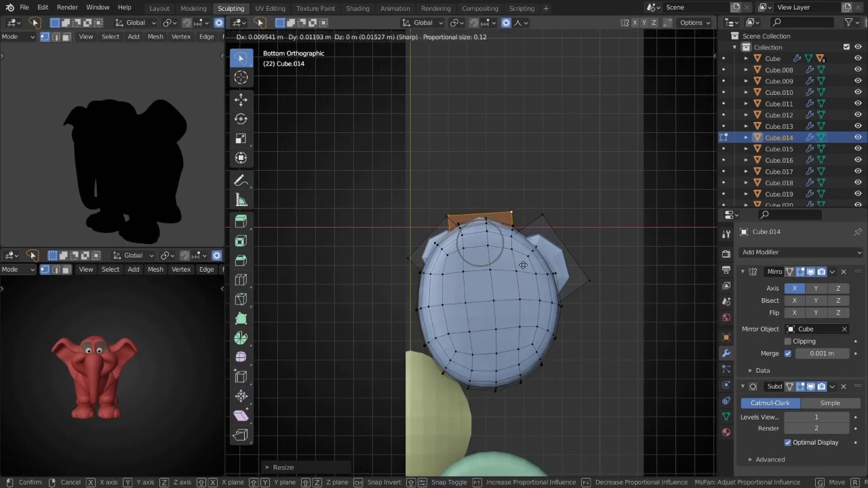
middle_drag(487, 320, 434, 258)
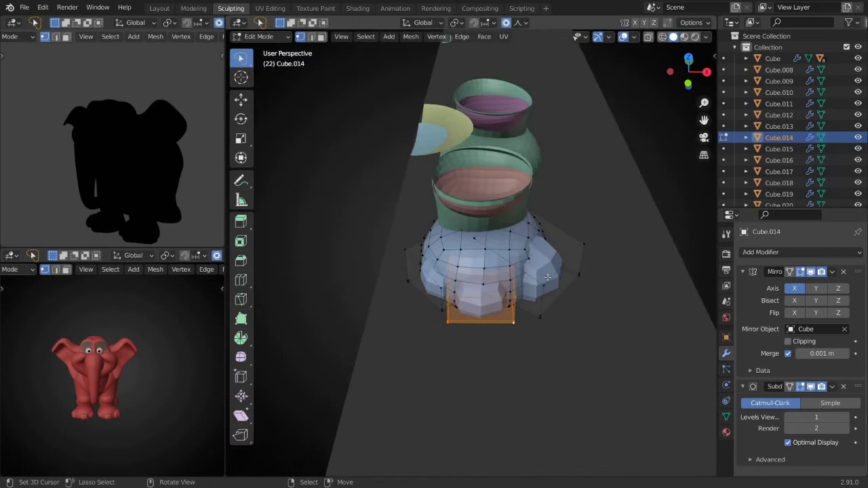
key(x)
click(407, 194)
key(Tab)
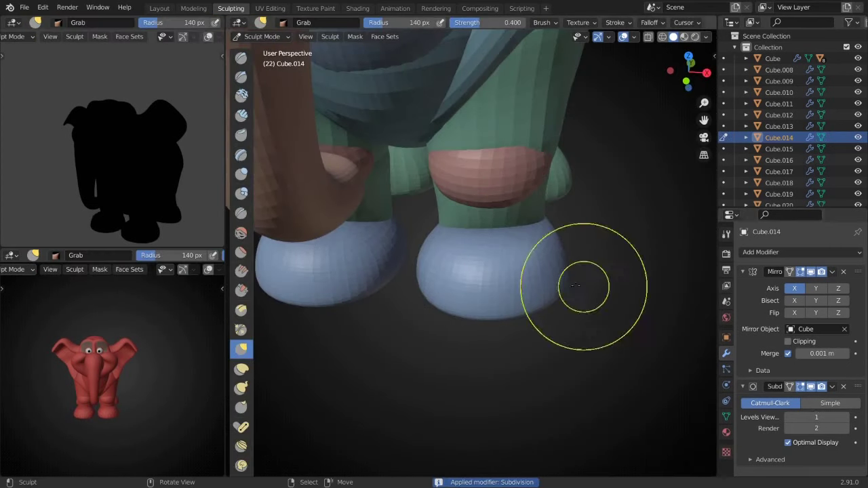
- Carve toe grooves into the right foot's front with the Draw and Grab brushes at about 98 px
mouse_move(584, 286)
middle_down()
mouse_move(527, 304)
mouse_move(474, 307)
mouse_move(489, 307)
middle_up()
key(x)
click(449, 305)
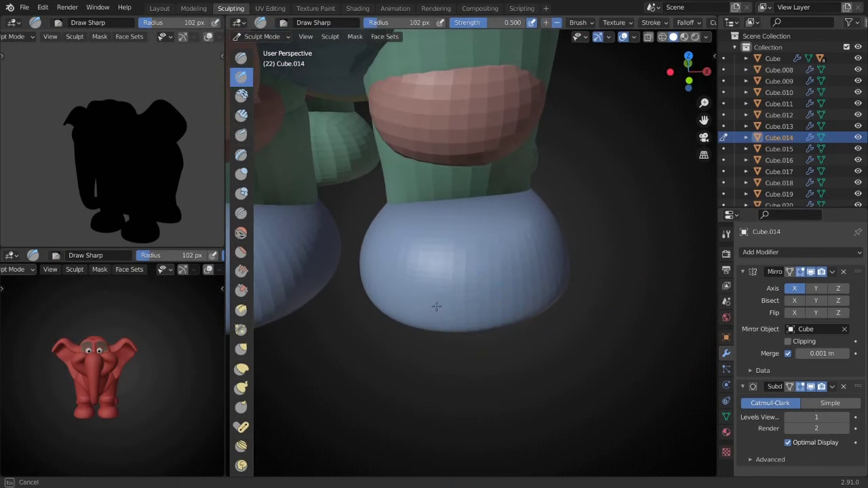
click(488, 297)
mouse_move(437, 300)
middle_down()
mouse_move(516, 300)
mouse_move(460, 278)
middle_up()
key(g)
key(f)
middle_drag(389, 260, 543, 247)
key(x)
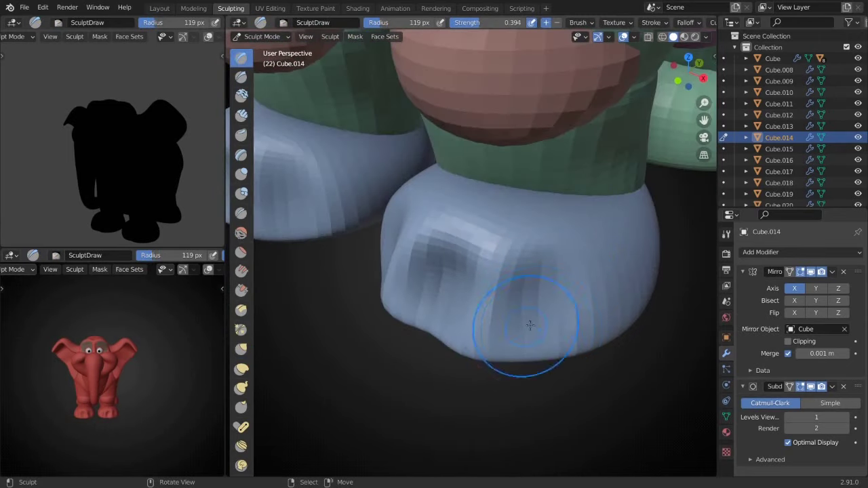
mouse_move(527, 339)
middle_down()
mouse_move(466, 273)
mouse_move(426, 203)
mouse_move(436, 204)
mouse_move(409, 291)
mouse_move(485, 267)
mouse_move(402, 246)
mouse_move(459, 240)
mouse_move(539, 270)
mouse_move(495, 310)
mouse_move(504, 281)
mouse_move(475, 310)
mouse_move(477, 292)
mouse_move(450, 294)
mouse_move(543, 272)
middle_up()
- Enlarge the Grab brush to 286 px, then open the leg mesh for editing in side view
key(g)
key(f)
click(455, 212)
key(x)
key(g)
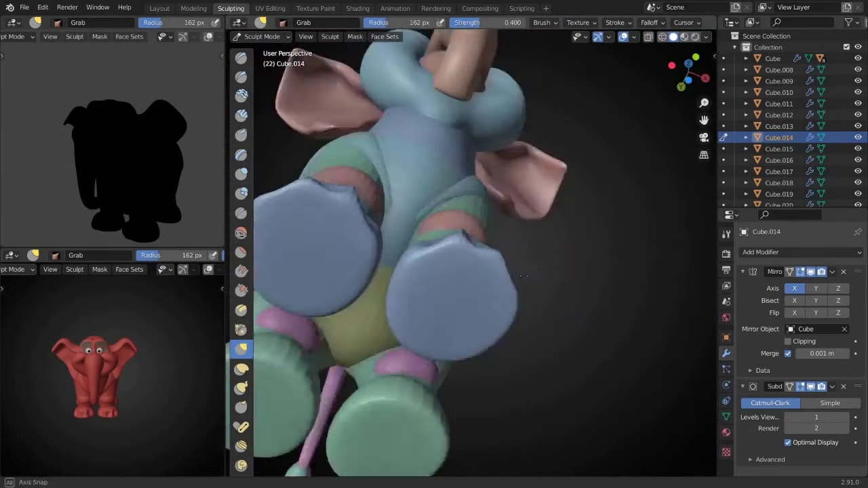
key(f)
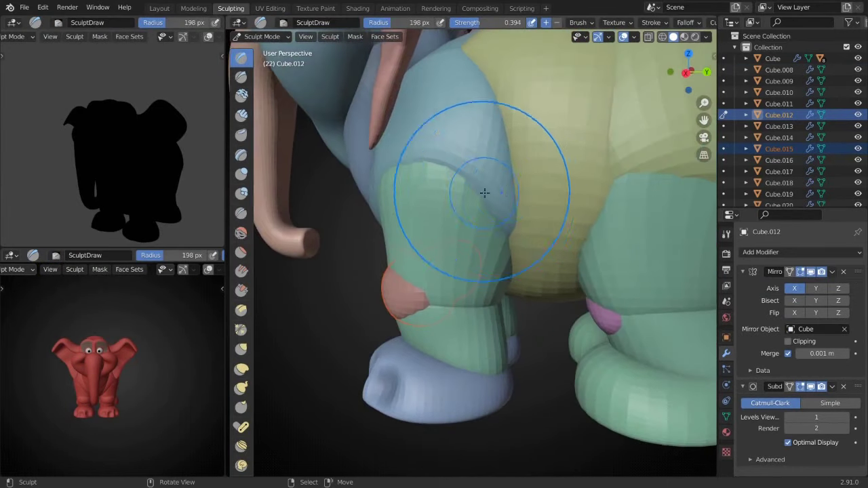
key(Tab)
key(KP_3)
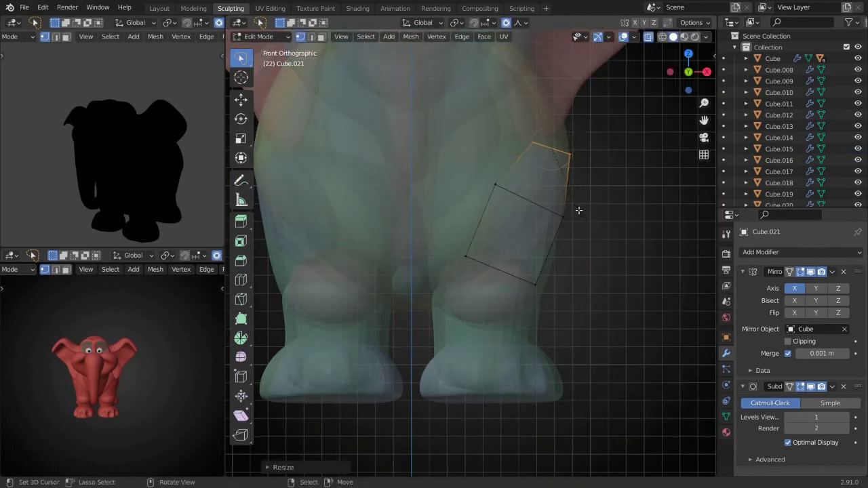
- Move the purple flap's vertices with soft proportional falloff, with see-through display turned off
middle_drag(579, 211, 536, 147)
key(alt+z)
key(alt+z)
key(alt+z)
key(alt+z)
key(alt+z)
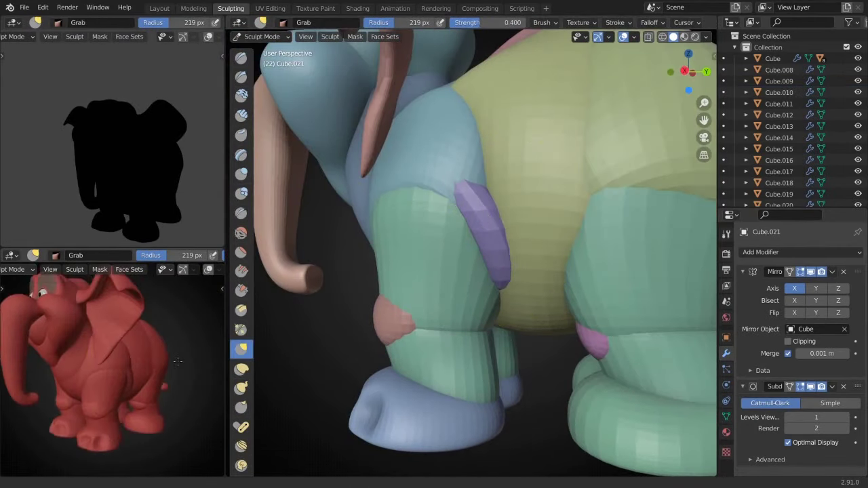
middle_drag(458, 271, 535, 164)
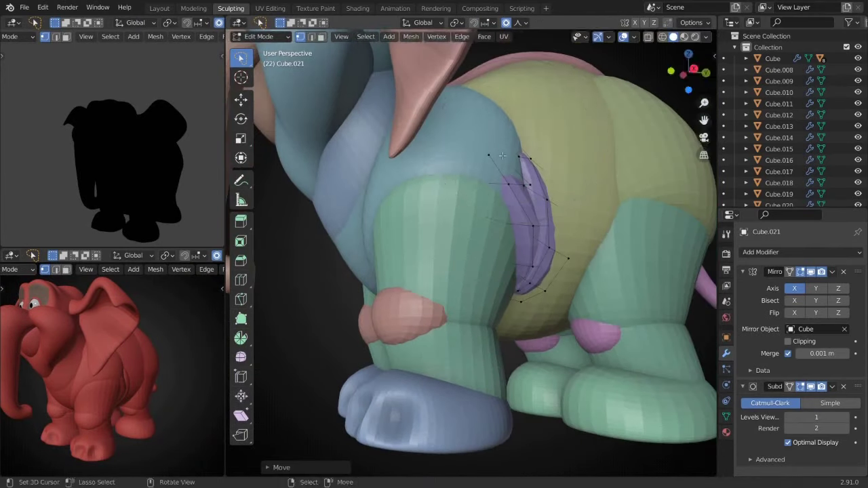
key(g)
scroll(509, 218, down, 3)
click(508, 218)
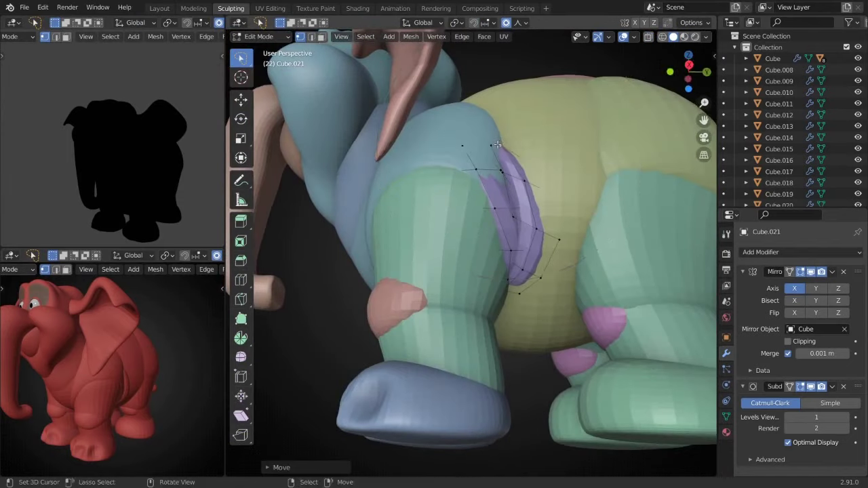
mouse_move(508, 218)
middle_down()
mouse_move(531, 283)
mouse_move(548, 184)
middle_up()
- Sculpt the flap with resized Grab and Draw brushes
key(ctrl+Tab)
key(f)
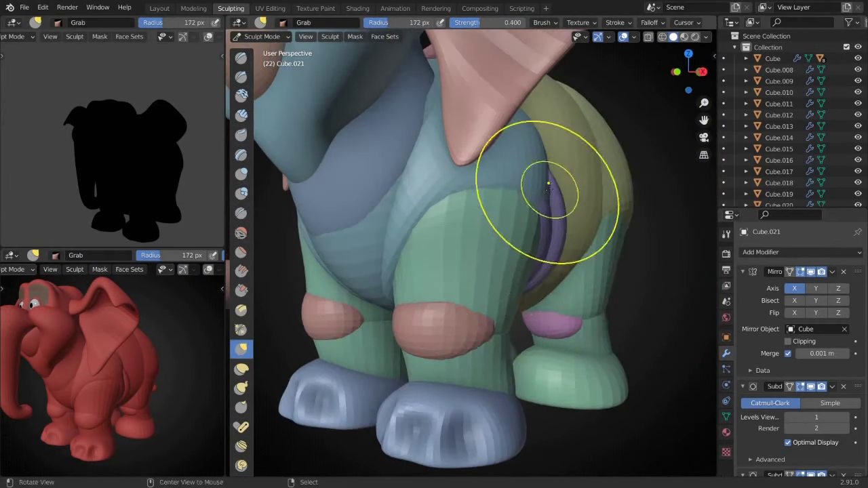
click(518, 187)
key(x)
key(f)
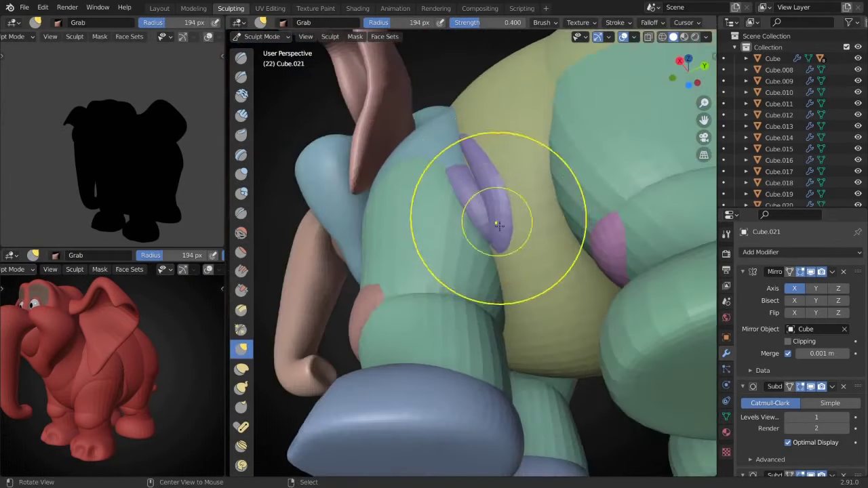
click(536, 210)
- Draw-sculpt the legs and rear so they blend into the body
mouse_move(536, 211)
middle_down()
mouse_move(568, 291)
mouse_move(444, 271)
mouse_move(551, 267)
mouse_move(443, 208)
mouse_move(430, 234)
middle_up()
scroll(443, 271, up, 3)
click(443, 268)
key(x)
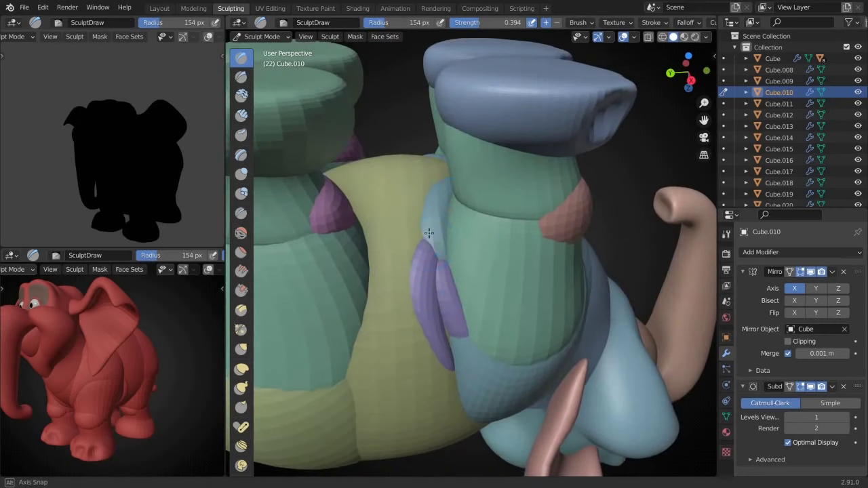
middle_drag(102, 366, 22, 398)
middle_drag(433, 279, 430, 299)
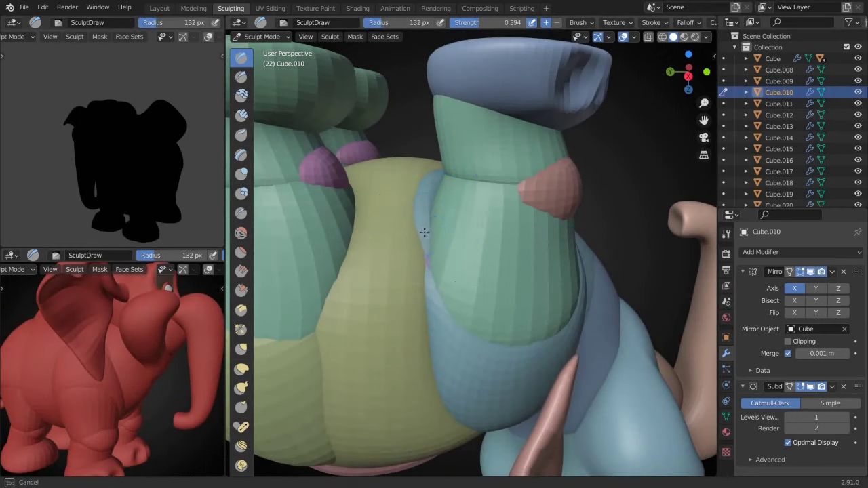
click(422, 214)
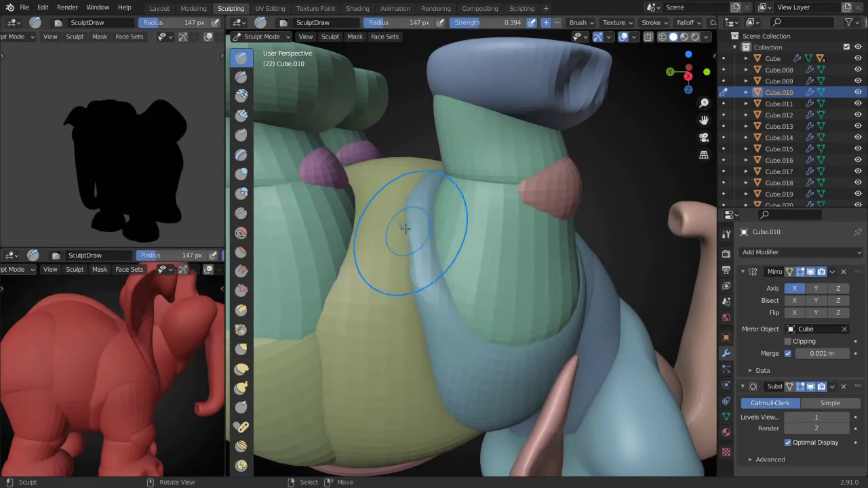
mouse_move(405, 228)
middle_down()
mouse_move(441, 226)
mouse_move(475, 272)
mouse_move(458, 290)
mouse_move(458, 241)
mouse_move(417, 281)
mouse_move(468, 307)
mouse_move(465, 320)
middle_up()
- Select the head piece and move it to a new position
key(g)
key(ctrl+Tab)
scroll(425, 212, up, 3)
click(425, 212)
key(g)
click(427, 214)
scroll(427, 214, down, 5)
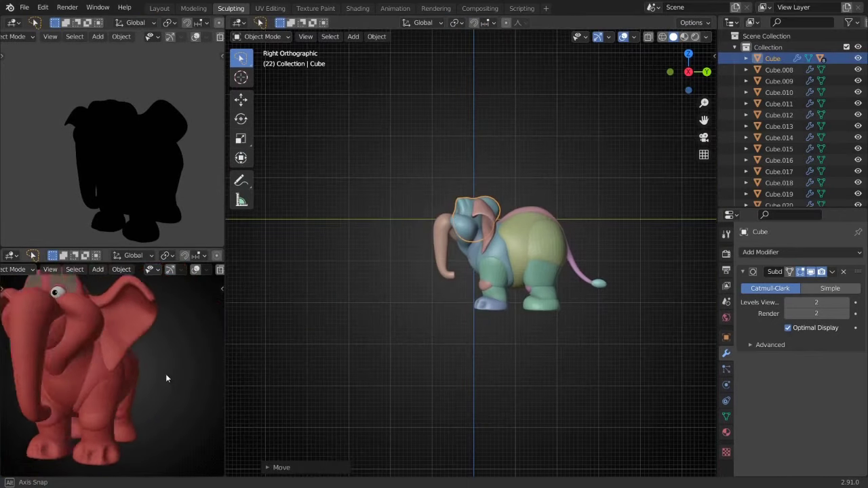
- Select a body piece and sculpt it briefly before returning to Object Mode
mouse_move(475, 251)
middle_down()
mouse_move(506, 245)
mouse_move(462, 310)
mouse_move(580, 239)
middle_up()
scroll(506, 245, up, 4)
click(484, 271)
key(ctrl+Tab)
scroll(484, 271, down, 3)
scroll(580, 238, down, 4)
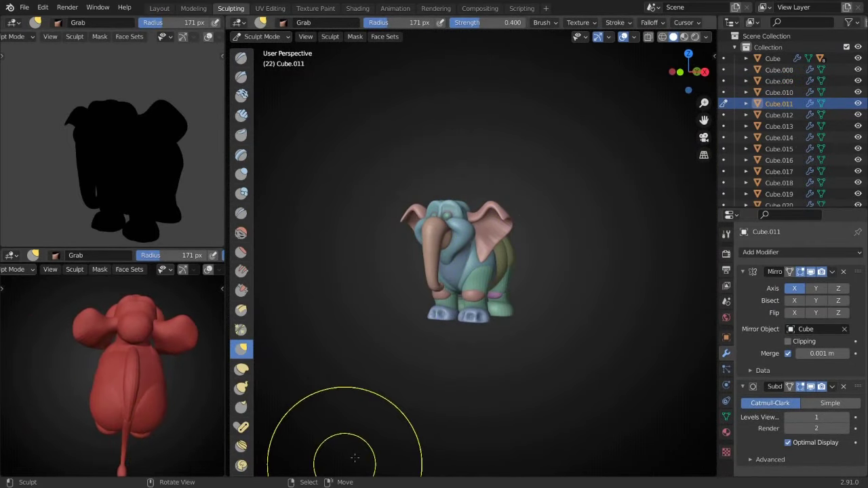
scroll(355, 459, up, 3)
scroll(479, 286, up, 3)
scroll(479, 287, up, 2)
click(262, 36)
click(271, 42)
- Scale the front foot mesh into a new shape
scroll(448, 328, up, 2)
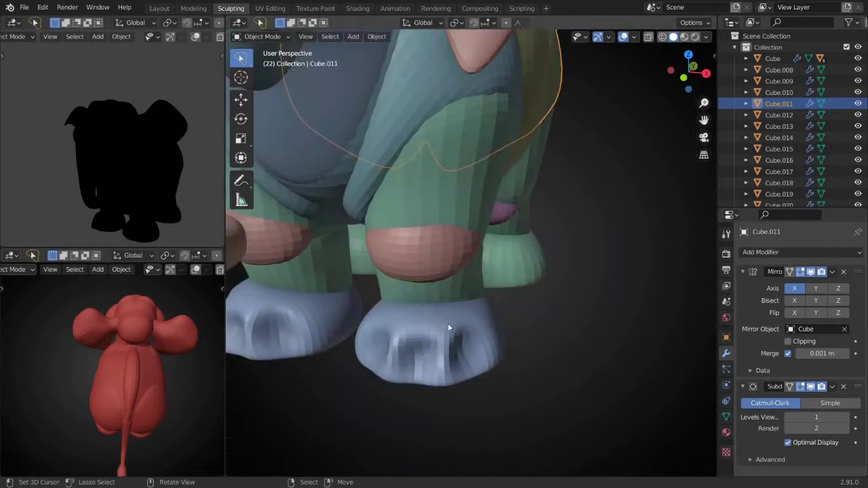
scroll(429, 355, down, 3)
alt+middle_drag(465, 277, 461, 285)
key(s)
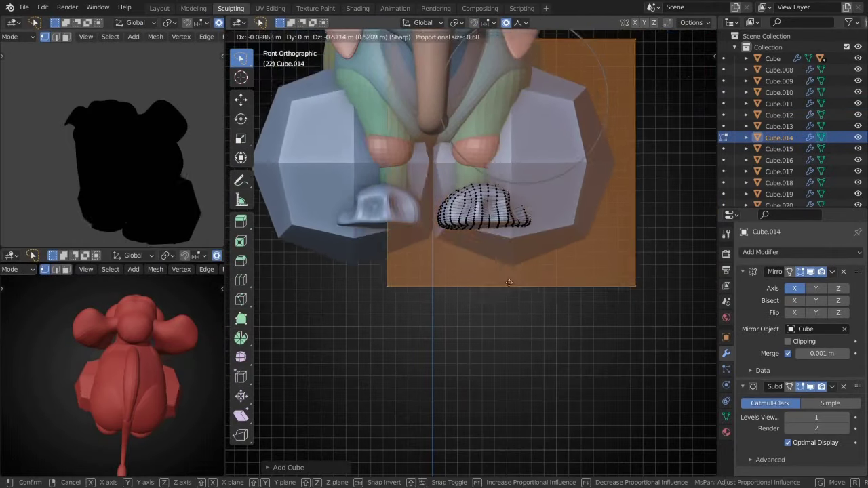
click(412, 195)
middle_drag(412, 195, 494, 155)
click(262, 36)
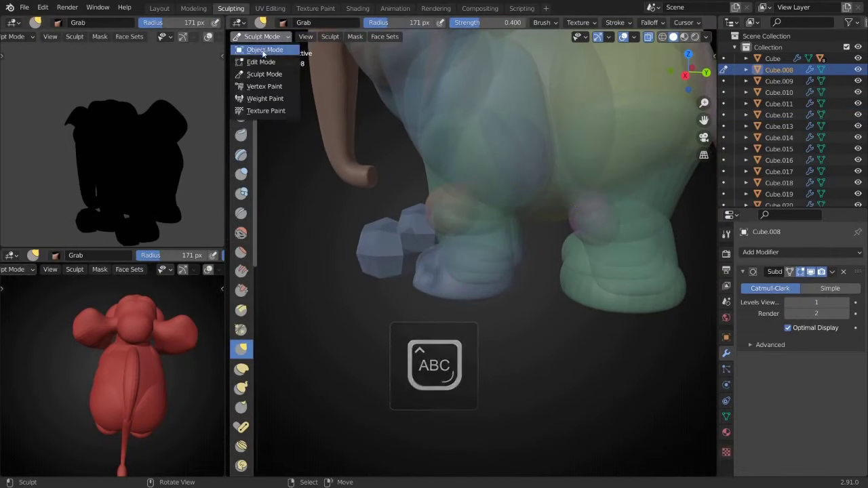
click(265, 82)
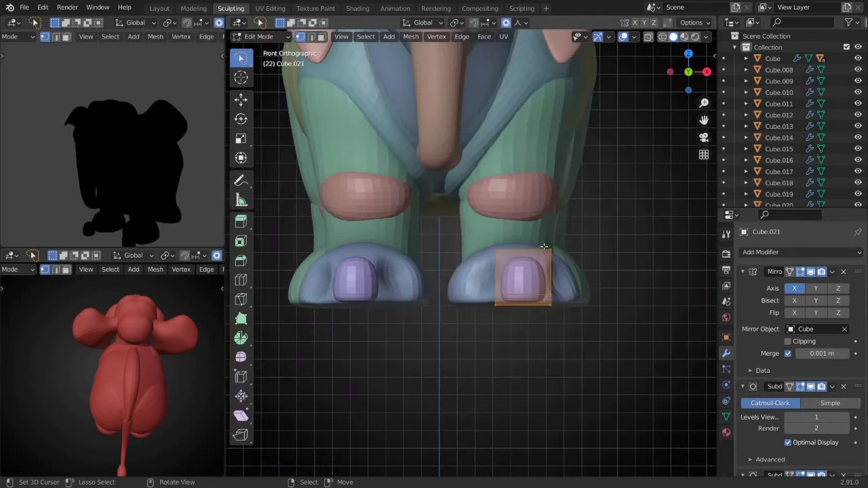
- Position the toenail pieces on the feet, moving them along Y with soft falloff
key(g)
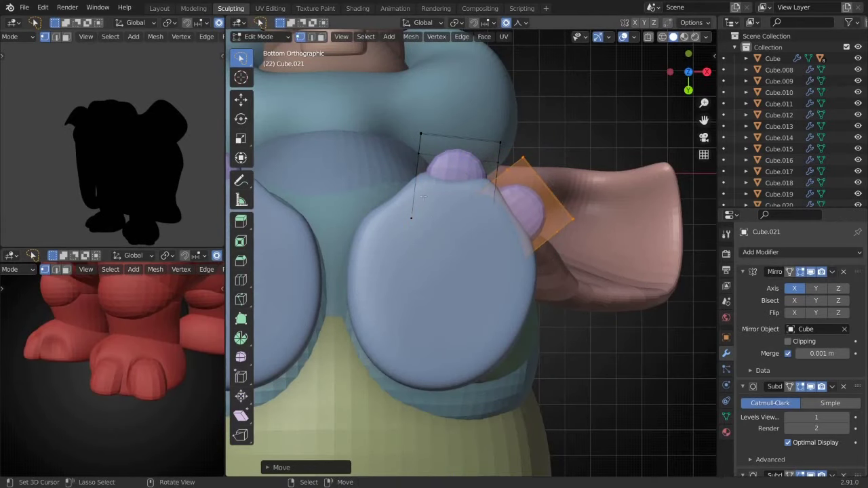
key(alt+z)
key(g)
key(y)
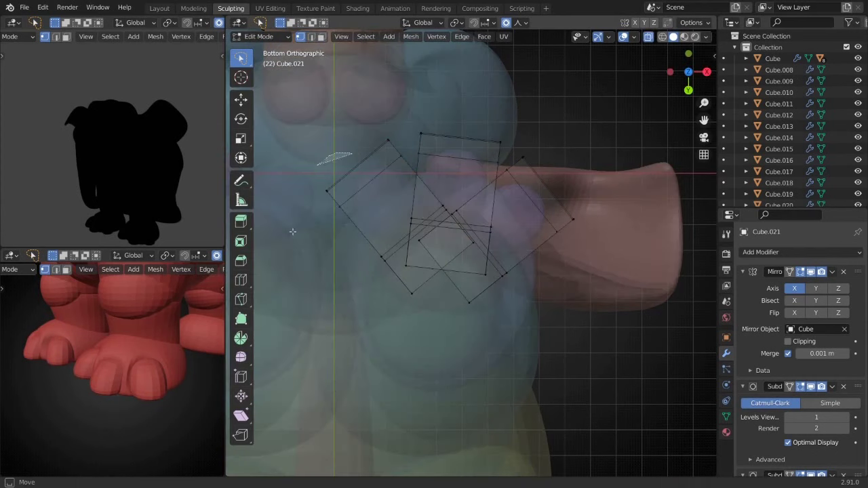
key(Escape)
key(alt+z)
key(g)
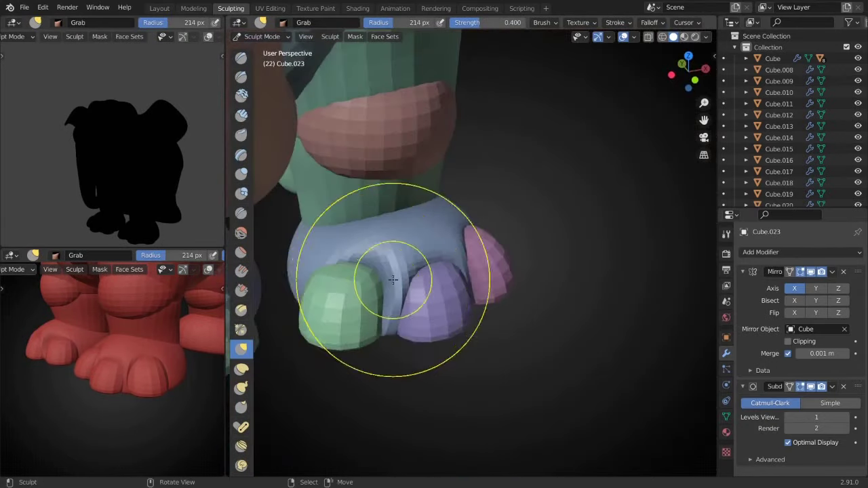
- Shape the front foot from perspective and underside views with resized Grab and Crease brushes
middle_drag(388, 288, 440, 272)
scroll(440, 272, up, 3)
key(f)
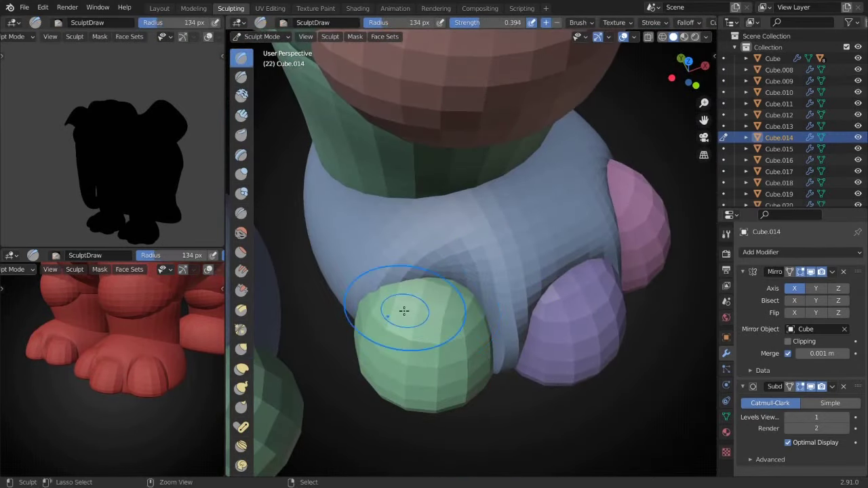
key(g)
mouse_move(404, 310)
middle_down()
mouse_move(470, 303)
mouse_move(548, 339)
mouse_move(523, 325)
middle_up()
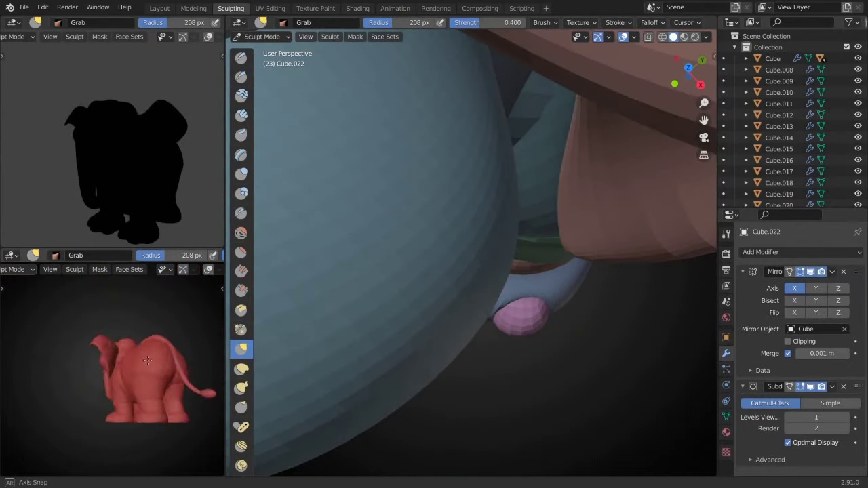
middle_drag(147, 360, 184, 378)
middle_drag(421, 285, 461, 225)
key(f)
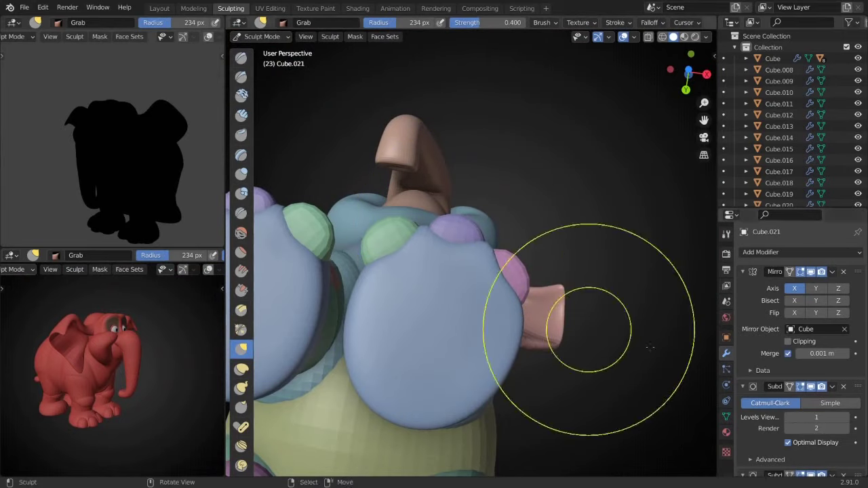
mouse_move(384, 246)
middle_down()
mouse_move(407, 262)
mouse_move(442, 229)
mouse_move(401, 240)
middle_up()
middle_drag(354, 263, 424, 364)
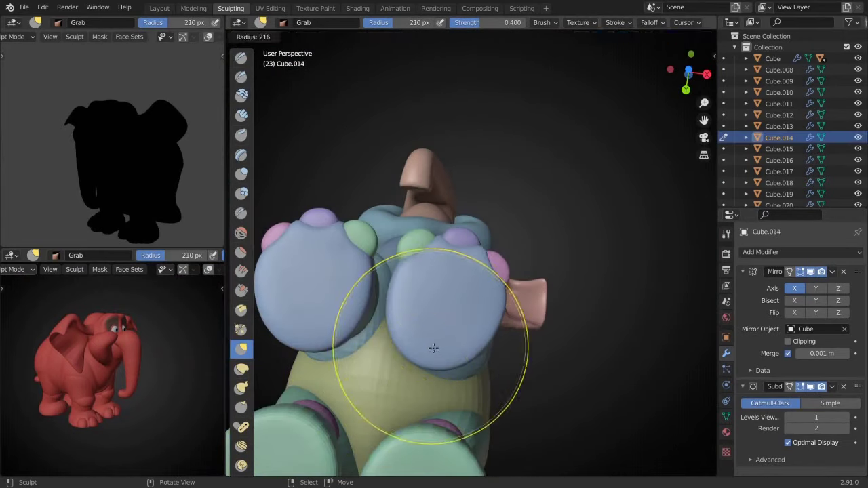
middle_drag(467, 248, 441, 243)
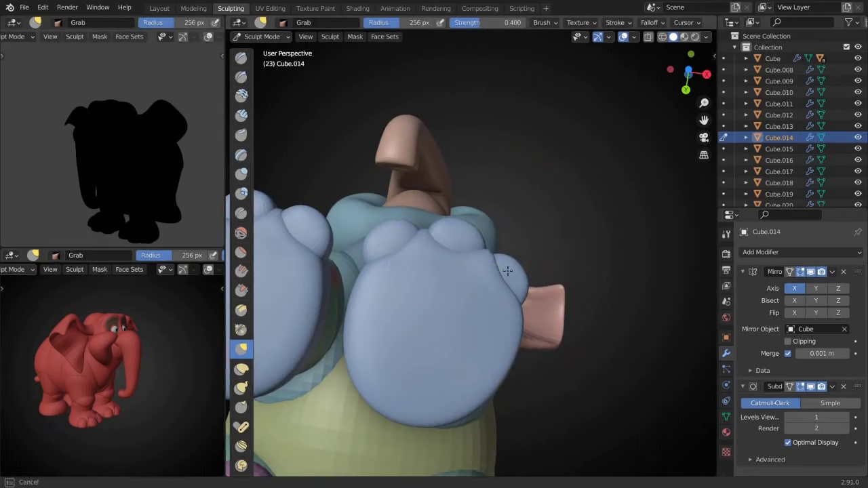
mouse_move(394, 245)
middle_down()
mouse_move(478, 260)
mouse_move(410, 291)
middle_up()
key(shift+c)
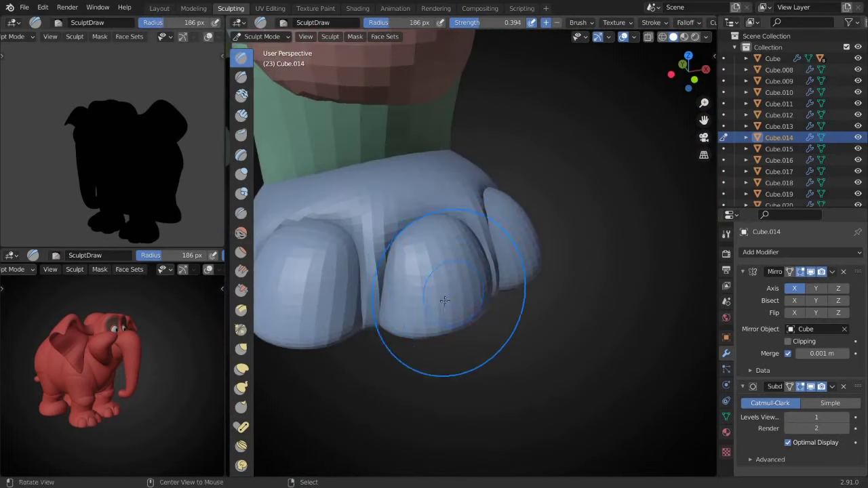
key(g)
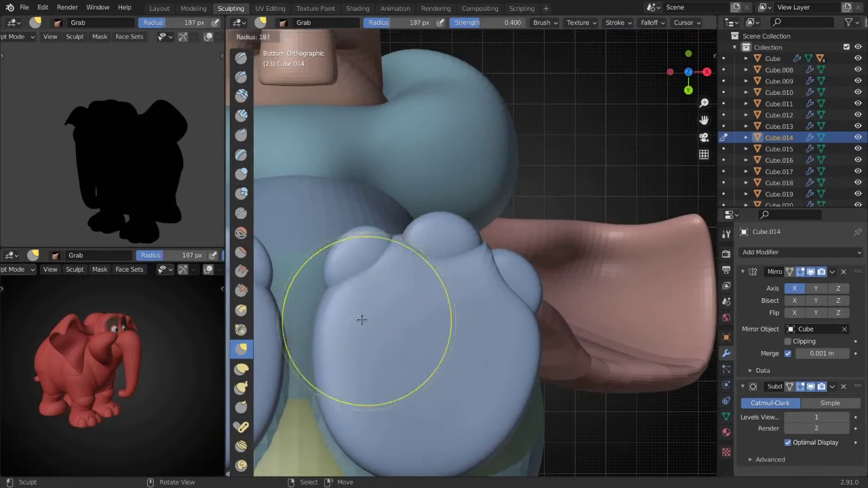
scroll(361, 320, down, 2)
scroll(509, 276, up, 2)
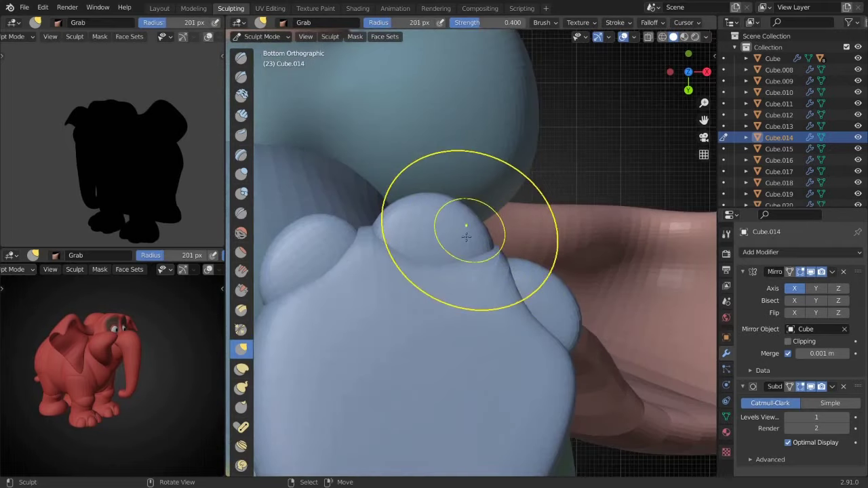
- Bulge the toe lobes with the Draw and Grab brushes, checking from bottom and angled views
middle_drag(475, 231, 538, 236)
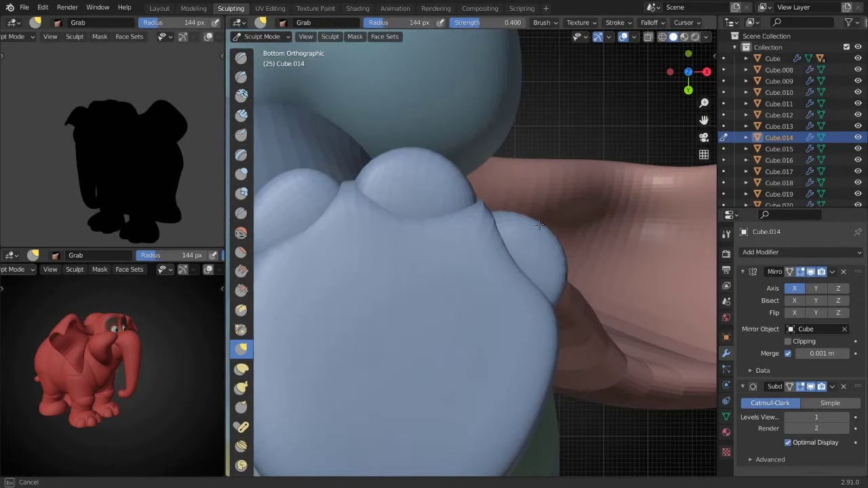
scroll(397, 227, up, 2)
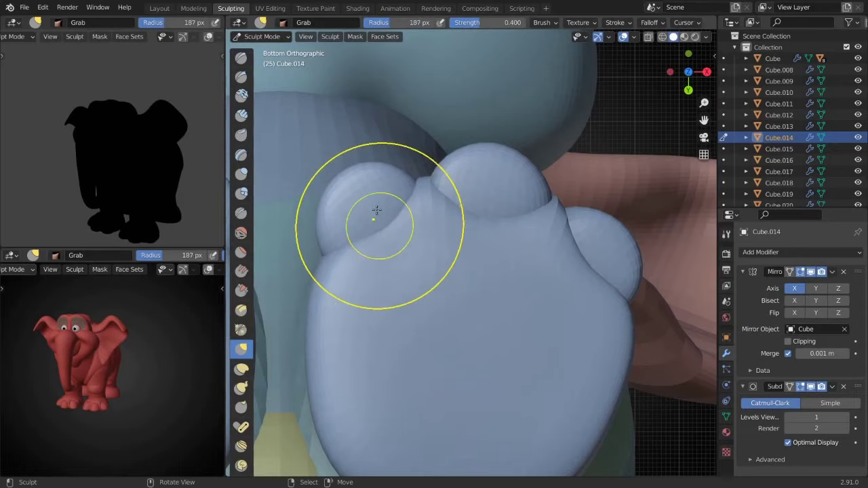
scroll(377, 210, down, 2)
mouse_move(377, 210)
middle_down()
mouse_move(469, 247)
mouse_move(466, 298)
mouse_move(389, 347)
mouse_move(533, 203)
mouse_move(407, 284)
mouse_move(495, 320)
mouse_move(314, 363)
middle_up()
key(x)
key(g)
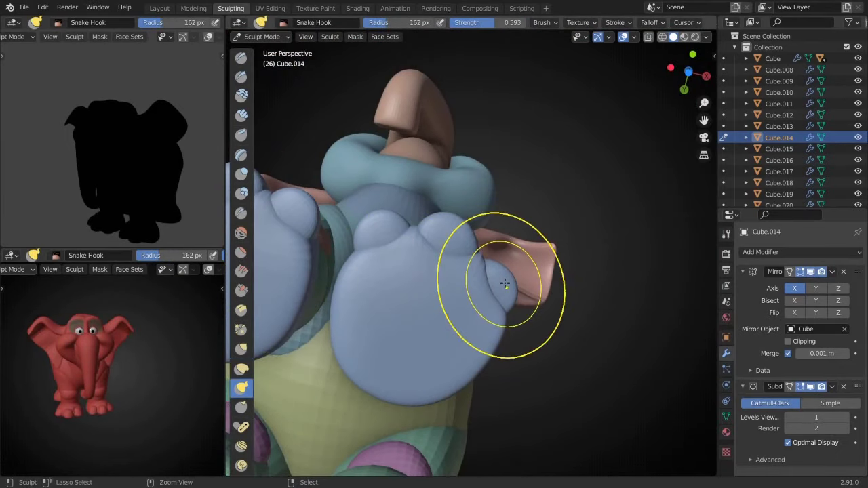
alt+middle_drag(506, 285, 510, 278)
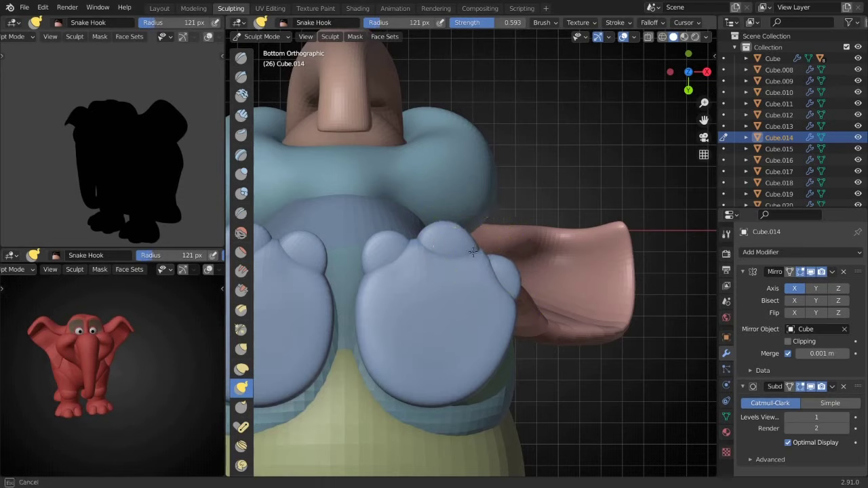
scroll(472, 251, up, 3)
scroll(440, 224, down, 2)
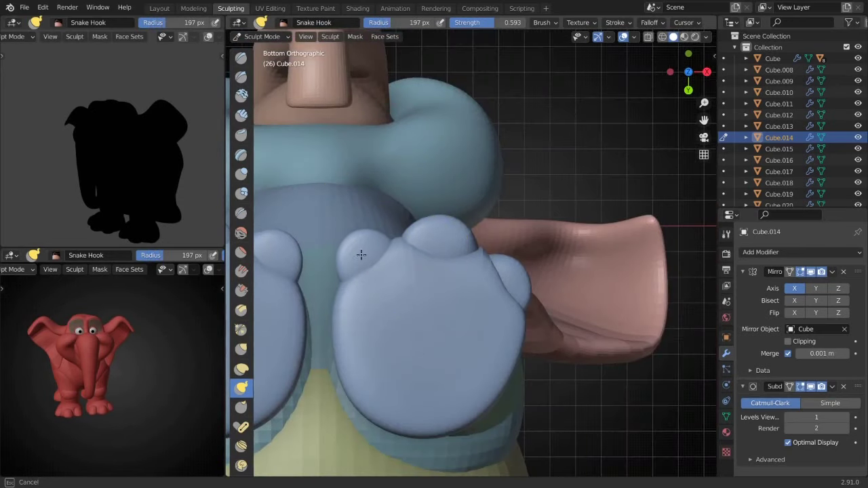
mouse_move(366, 263)
middle_down()
mouse_move(407, 310)
mouse_move(483, 328)
mouse_move(477, 300)
mouse_move(479, 315)
middle_up()
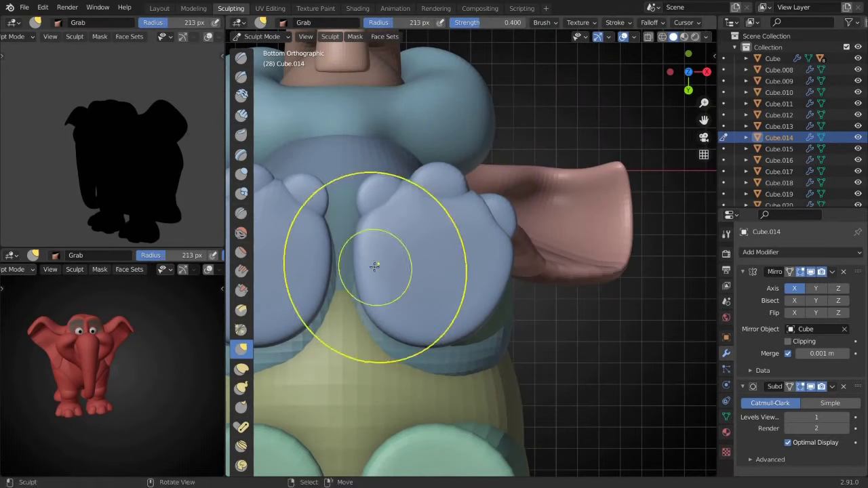
scroll(374, 266, down, 2)
middle_drag(477, 162, 465, 304)
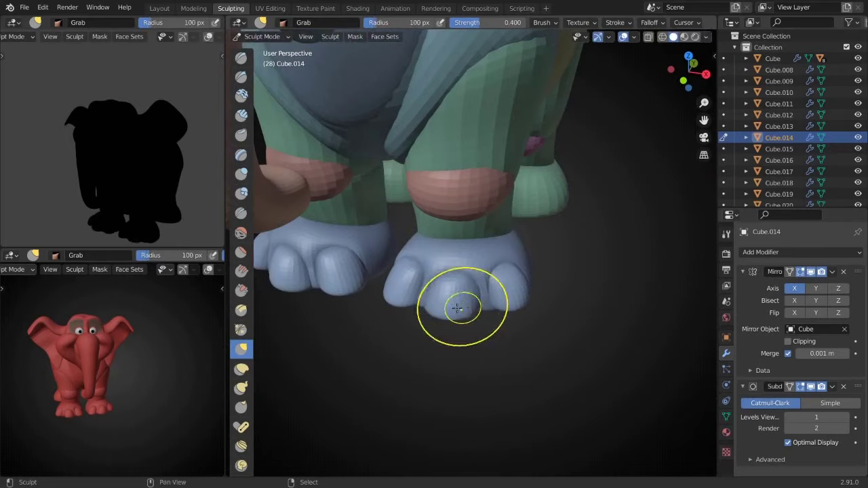
scroll(448, 339, up, 3)
mouse_move(509, 333)
middle_down()
mouse_move(455, 349)
mouse_move(388, 268)
mouse_move(544, 249)
mouse_move(492, 305)
mouse_move(400, 285)
mouse_move(413, 256)
mouse_move(481, 242)
mouse_move(515, 318)
mouse_move(477, 306)
middle_up()
- Select both foot pieces and move their toe geometry along Y in Edit Mode
key(Tab)
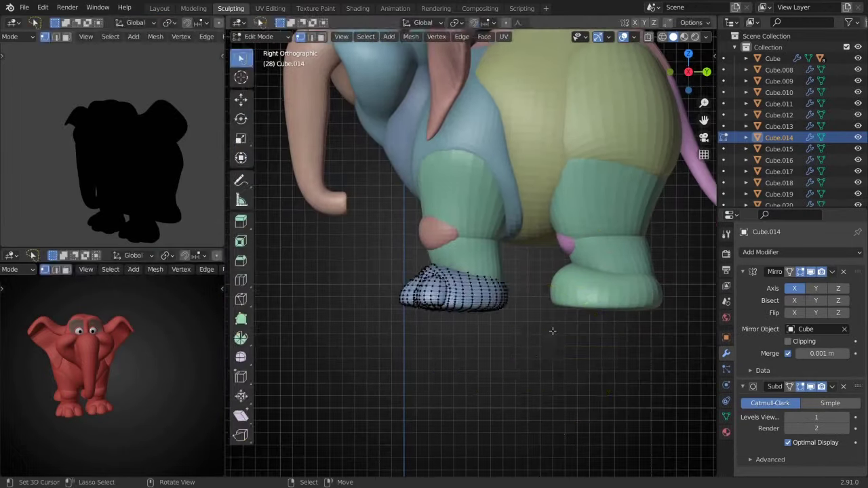
scroll(606, 364, up, 3)
click(263, 36)
click(264, 50)
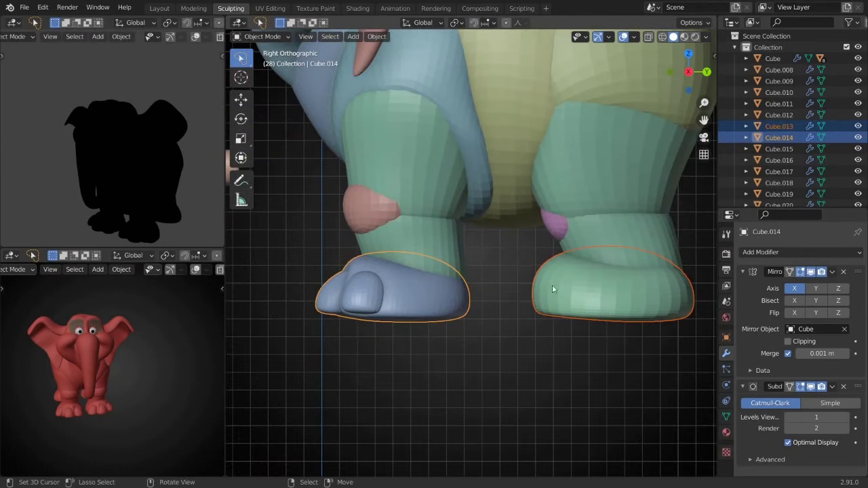
key(Tab)
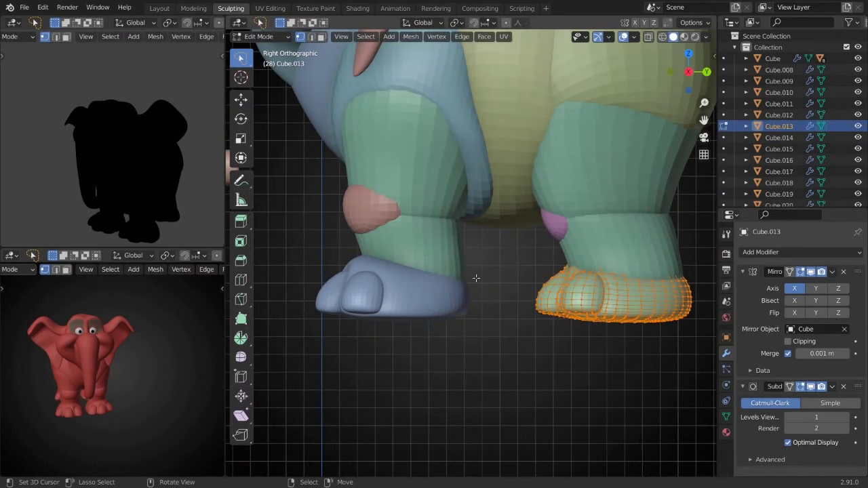
ctrl+scroll(425, 322, down, 3)
mouse_move(425, 327)
alt+middle_down()
mouse_move(473, 282)
mouse_move(562, 305)
alt+middle_up()
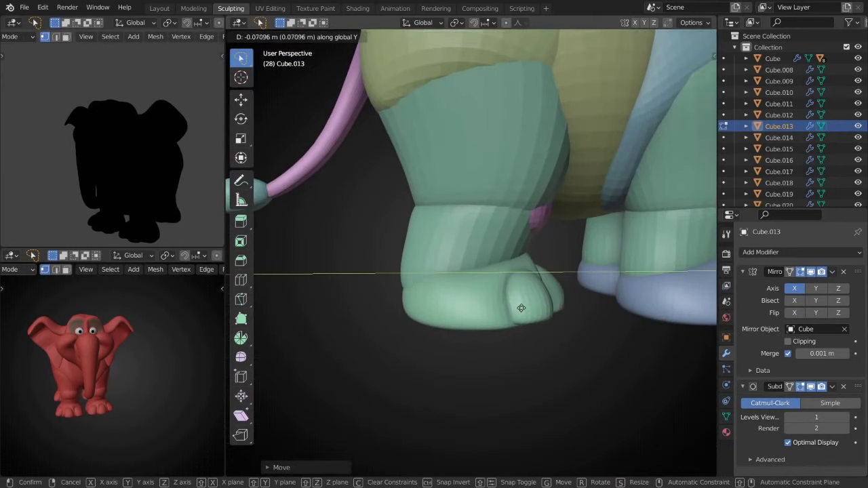
key(alt+q)
mouse_move(468, 273)
alt+middle_down()
mouse_move(525, 256)
mouse_move(497, 289)
alt+middle_up()
key(Tab)
- Switch the foot to Sculpt Mode, try a Z-axis scale, cancel it, and select the foot object
key(Tab)
mouse_move(569, 358)
middle_down()
mouse_move(519, 328)
mouse_move(447, 343)
middle_up()
key(ctrl+Tab)
click(442, 397)
mouse_move(444, 194)
middle_down()
mouse_move(480, 197)
mouse_move(502, 223)
middle_up()
key(Tab)
middle_drag(485, 291, 542, 216)
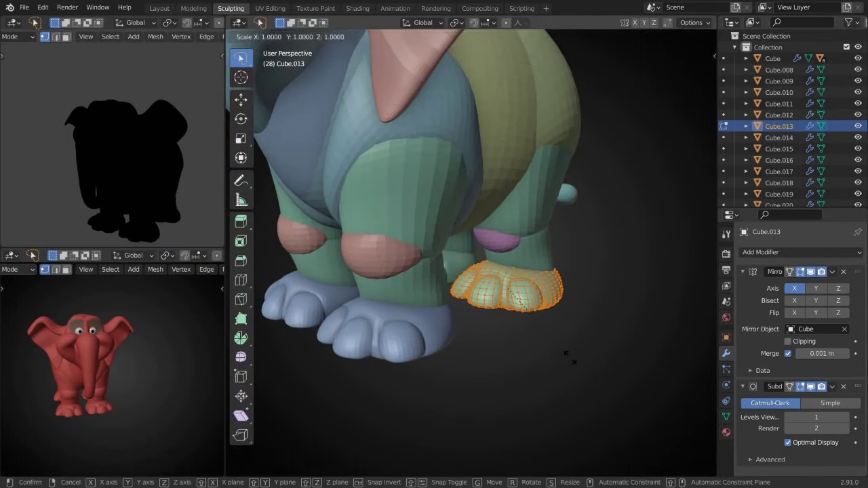
key(Escape)
mouse_move(569, 360)
middle_down()
mouse_move(577, 330)
mouse_move(569, 285)
mouse_move(508, 256)
mouse_move(431, 292)
mouse_move(380, 299)
middle_up()
key(s)
key(shift+z)
key(Escape)
click(508, 256)
middle_drag(136, 366, 78, 380)
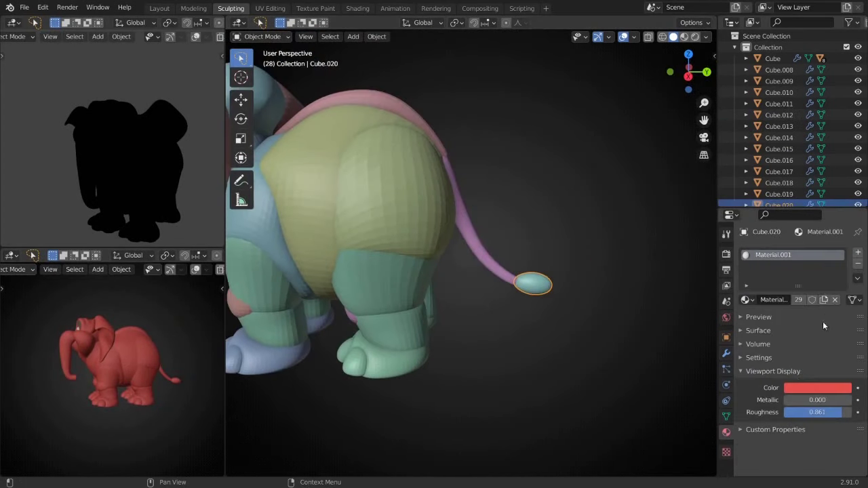
- Set the toenail material's viewport colour to near-white
click(817, 388)
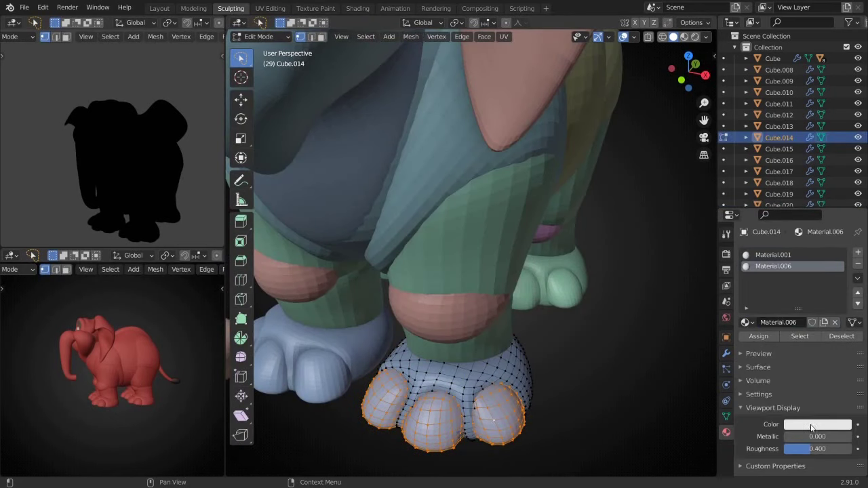
click(812, 426)
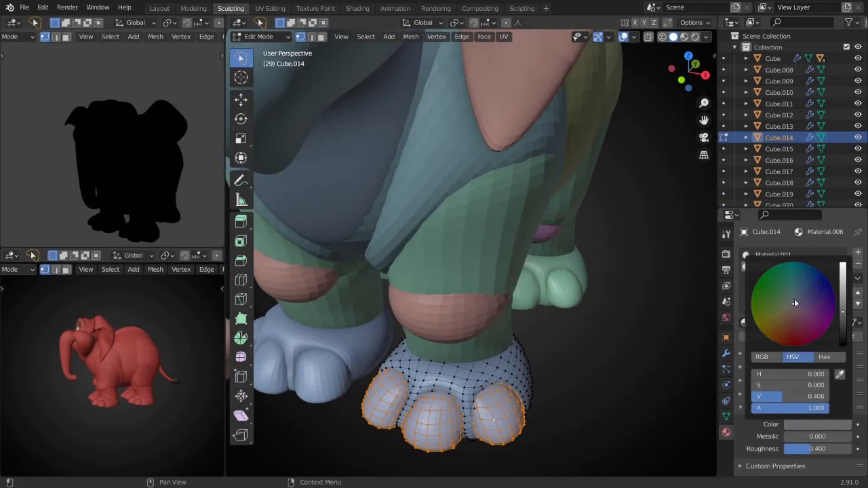
click(817, 425)
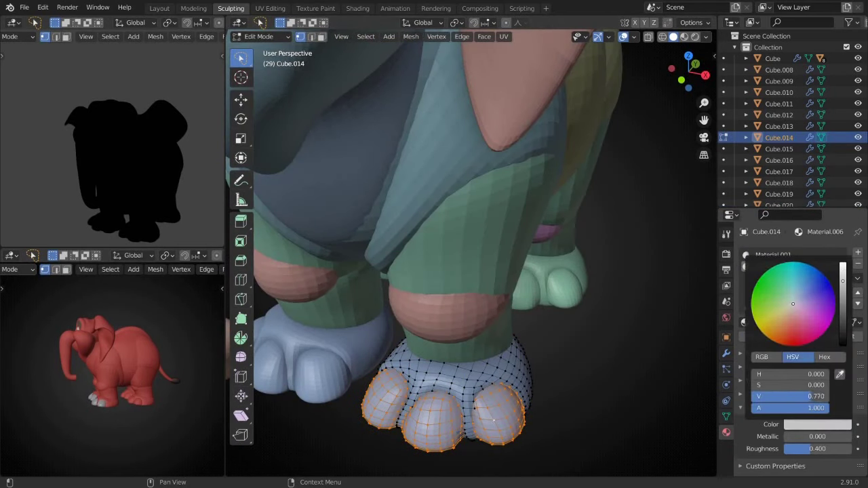
- Link the toenail material to the other foot with Link Materials
middle_drag(530, 326, 524, 263)
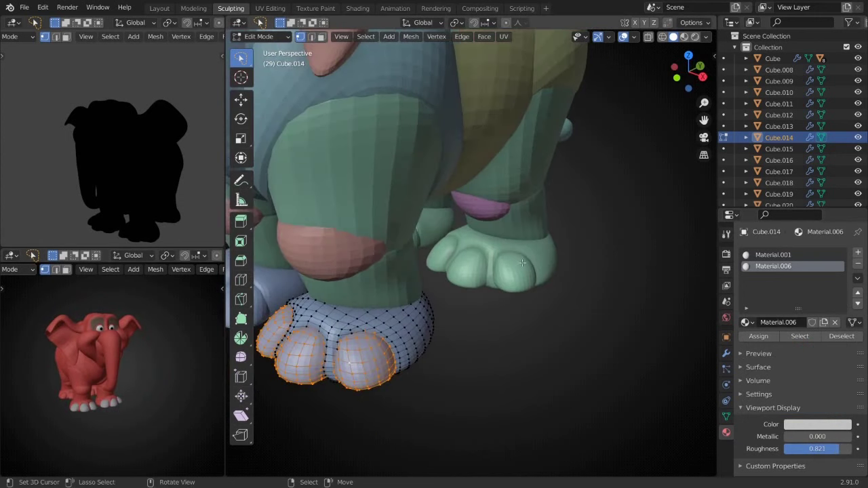
key(Tab)
shift+click(384, 359)
key(ctrl+l)
click(387, 188)
key(Tab)
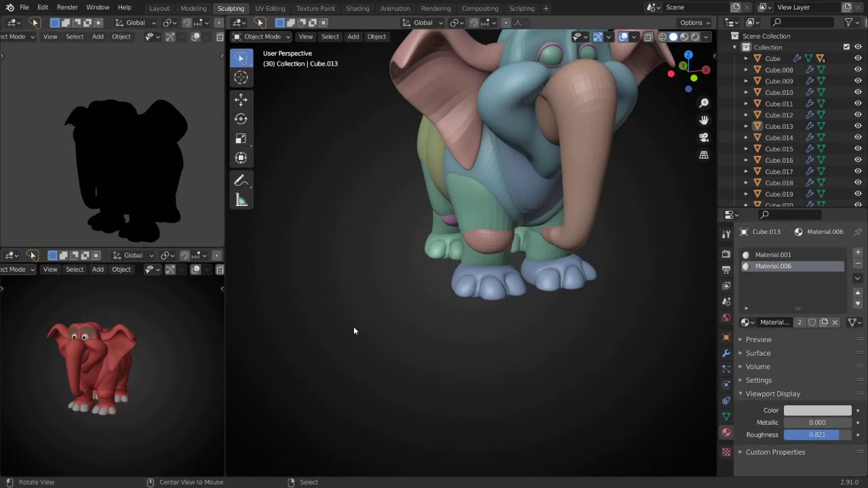
- Select the inner ear faces of Cube.005 and give them a new cream material
click(470, 200)
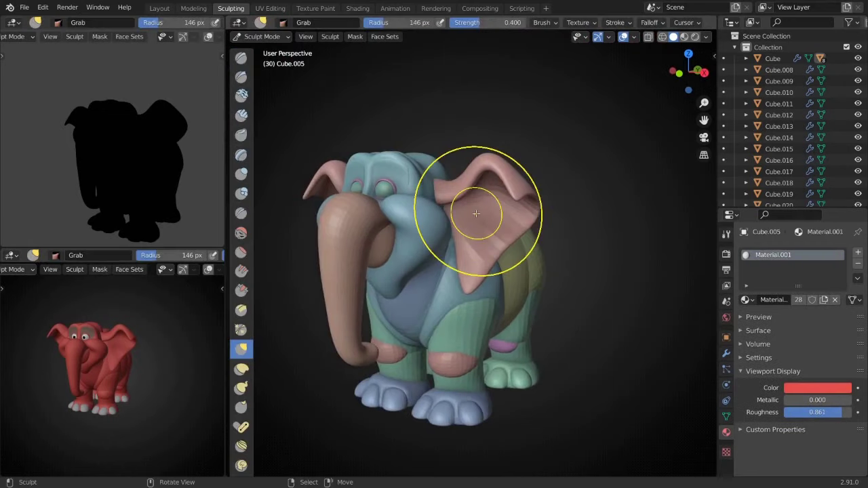
key(Tab)
middle_drag(428, 168, 413, 276)
scroll(414, 276, up, 3)
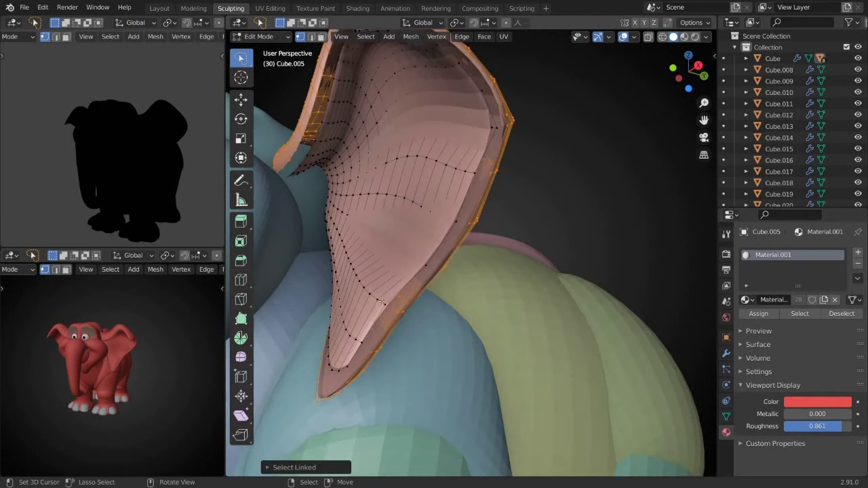
click(381, 301)
click(817, 424)
drag(803, 453, 835, 453)
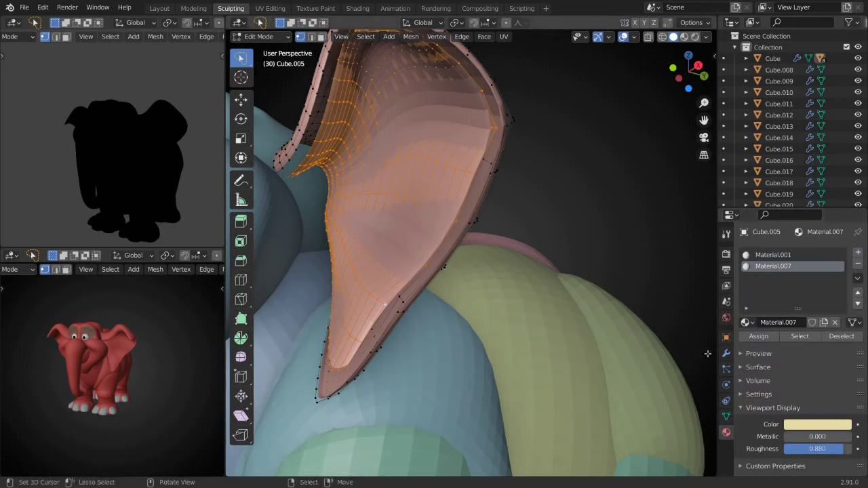
- Reveal the hidden ear geometry and return to sculpting to check the modifier stack
key(alt+h)
middle_drag(486, 246, 466, 252)
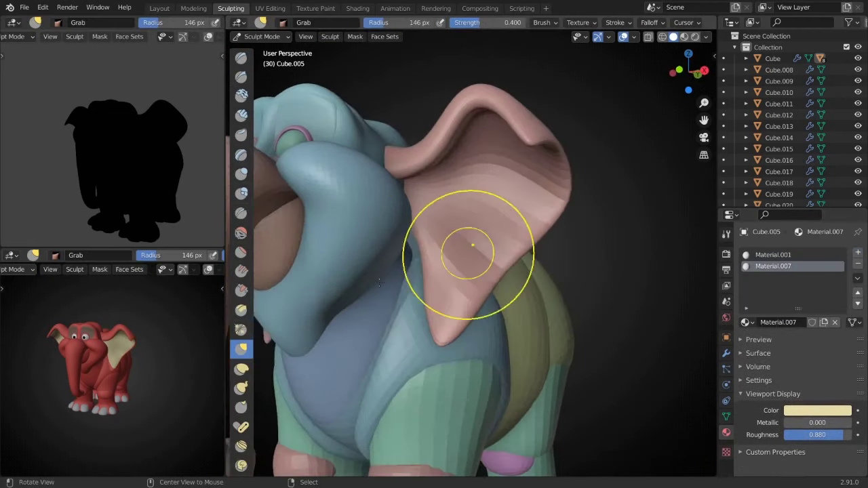
scroll(155, 354, up, 3)
scroll(155, 353, down, 2)
key(Tab)
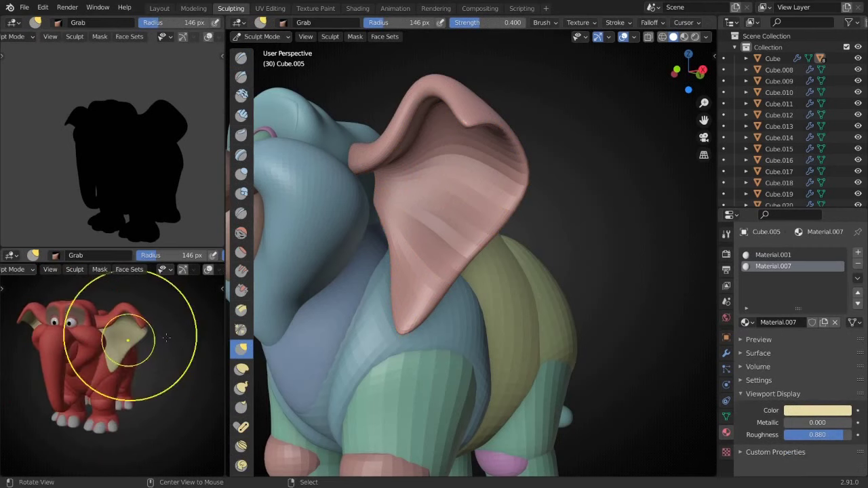
click(726, 352)
scroll(552, 203, down, 5)
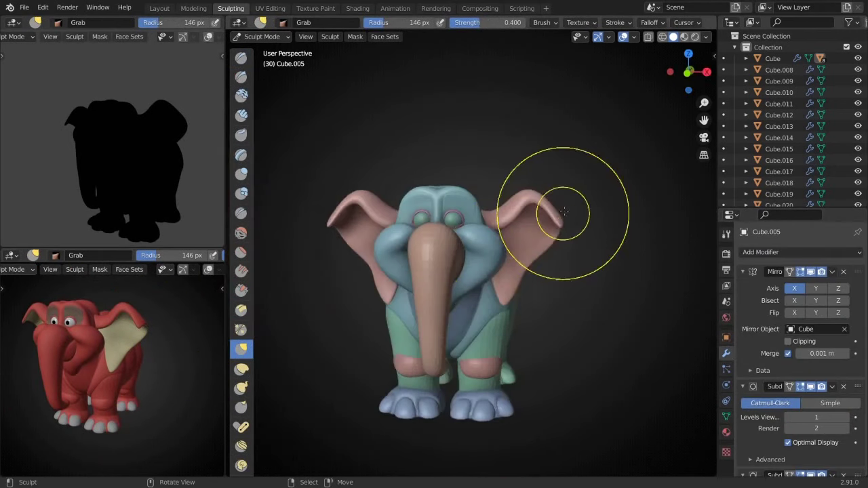
- Add a loop cut across the ear in Edit Mode
key(Tab)
middle_drag(552, 204, 509, 252)
key(KP_Decimal)
click(509, 252)
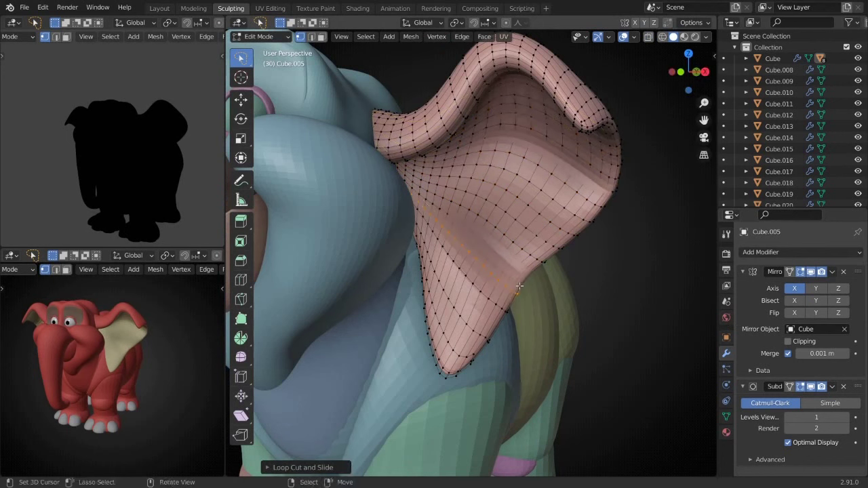
key(Tab)
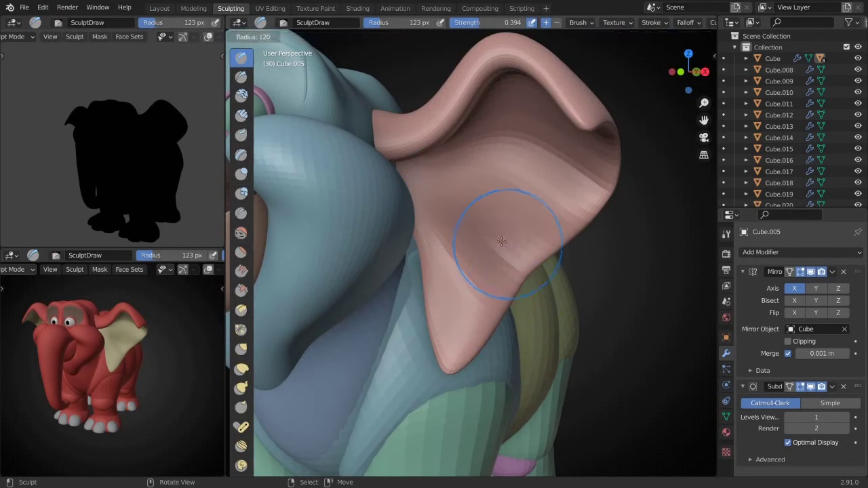
- Resize the brush and switch to Draw Sharp to shape the front of the ear
click(489, 220)
scroll(490, 220, down, 2)
mouse_move(491, 217)
middle_down()
mouse_move(625, 220)
mouse_move(516, 150)
middle_up()
click(241, 76)
middle_drag(380, 203, 426, 194)
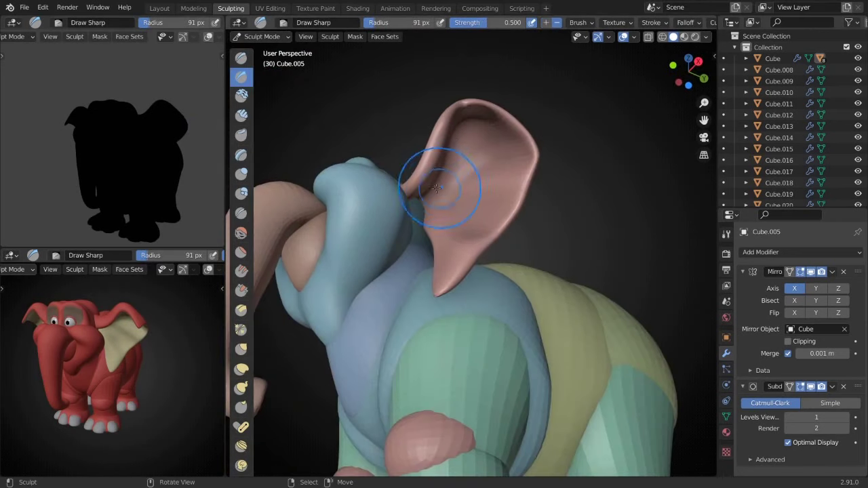
scroll(552, 242, down, 4)
scroll(525, 198, up, 1)
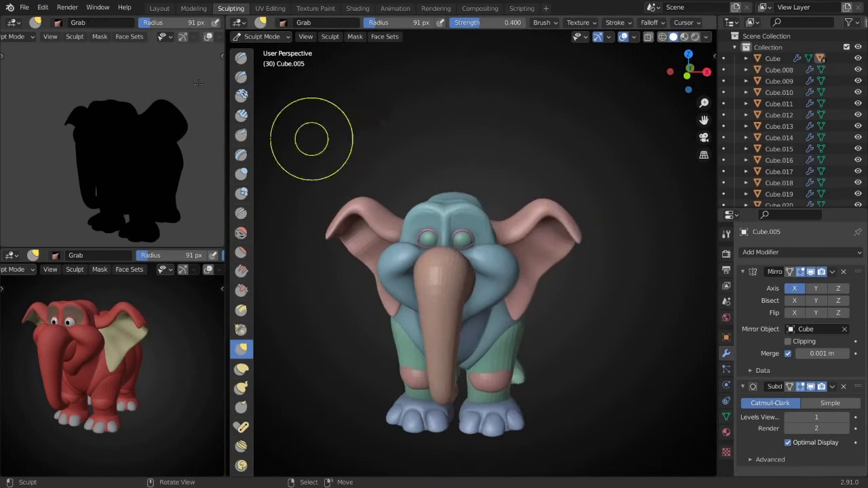
- Switch to the Crease brush and work around the ear from underneath toward the trunk
middle_drag(300, 136, 587, 295)
key(shift+c)
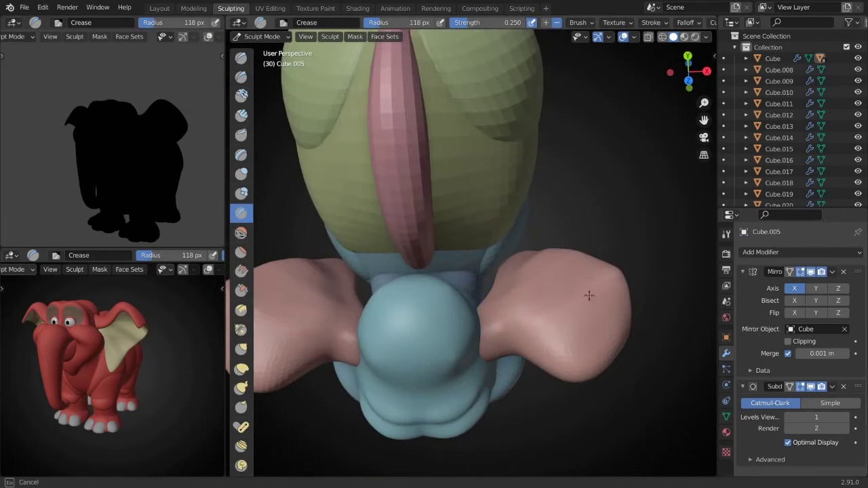
scroll(496, 291, up, 3)
middle_drag(473, 256, 271, 135)
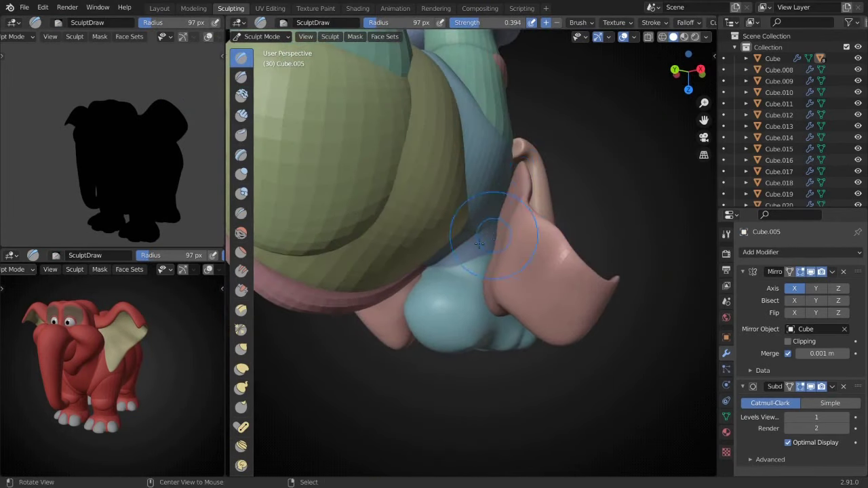
scroll(465, 145, down, 4)
middle_drag(466, 146, 493, 143)
scroll(444, 199, up, 4)
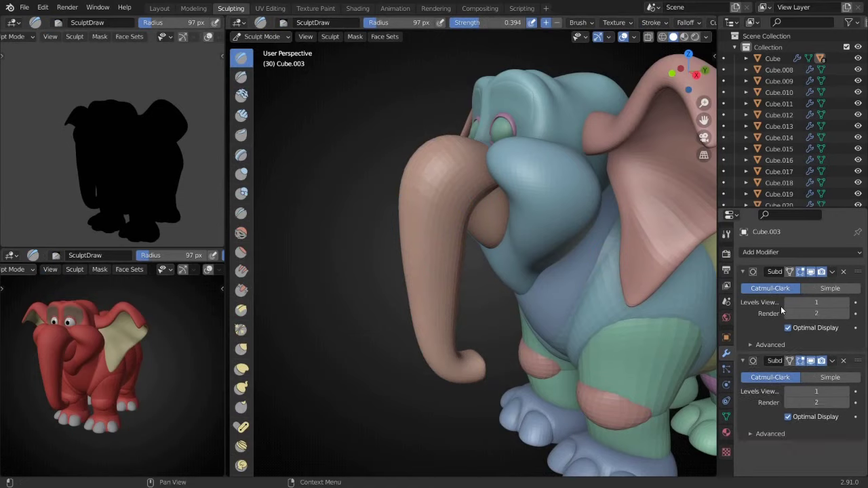
- Apply the trunk's Subdivision modifier to bake denser geometry into Cube.003
key(ctrl+a)
scroll(646, 258, up, 3)
key(ctrl+1)
key(Tab)
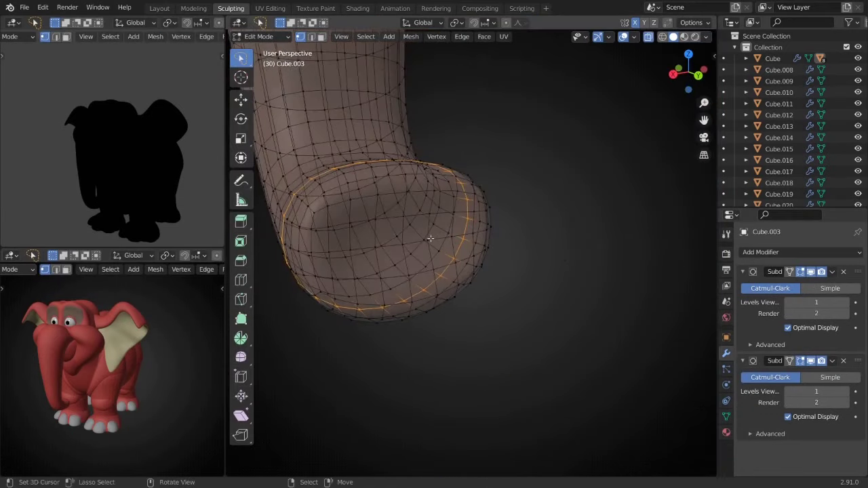
scroll(646, 259, up, 3)
key(Tab)
key(ctrl+a)
key(Tab)
key(Tab)
scroll(501, 250, up, 2)
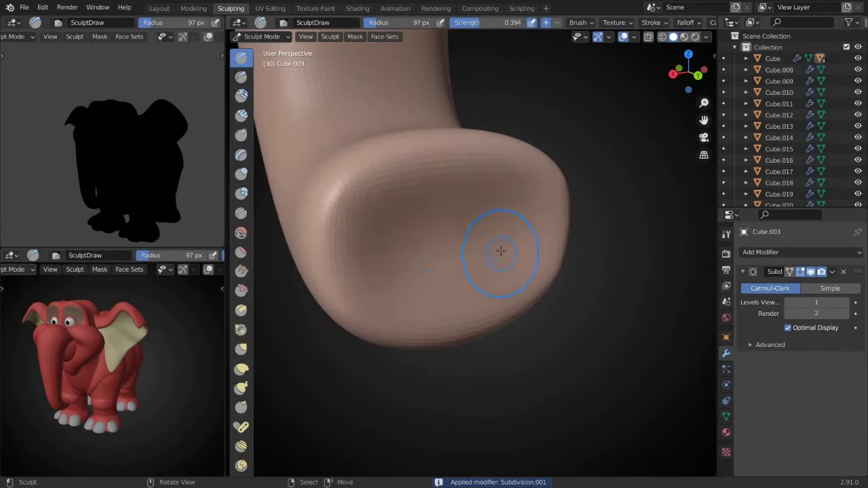
- Widen the trunk tip, then curl its end with Snake Hook and adjust brush size and strength
middle_drag(488, 234, 233, 80)
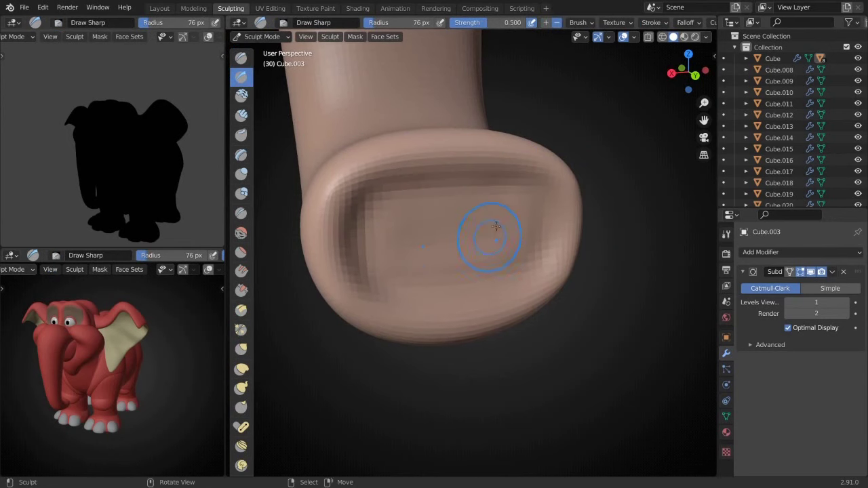
scroll(503, 230, down, 3)
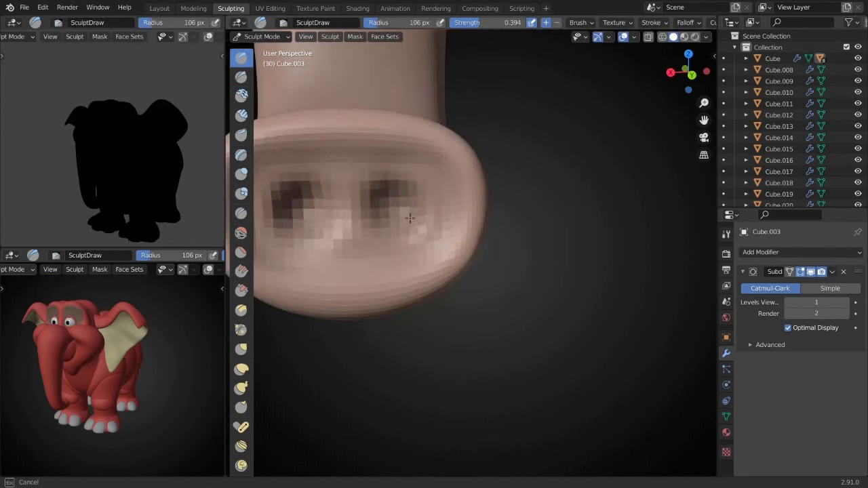
middle_drag(412, 219, 271, 427)
click(240, 387)
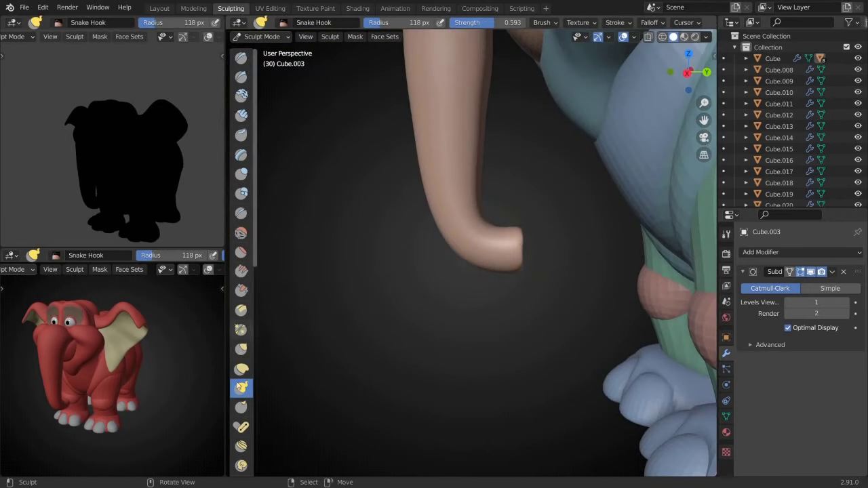
mouse_move(521, 245)
alt+middle_down()
mouse_move(508, 242)
mouse_move(540, 246)
alt+middle_up()
key(f)
click(515, 245)
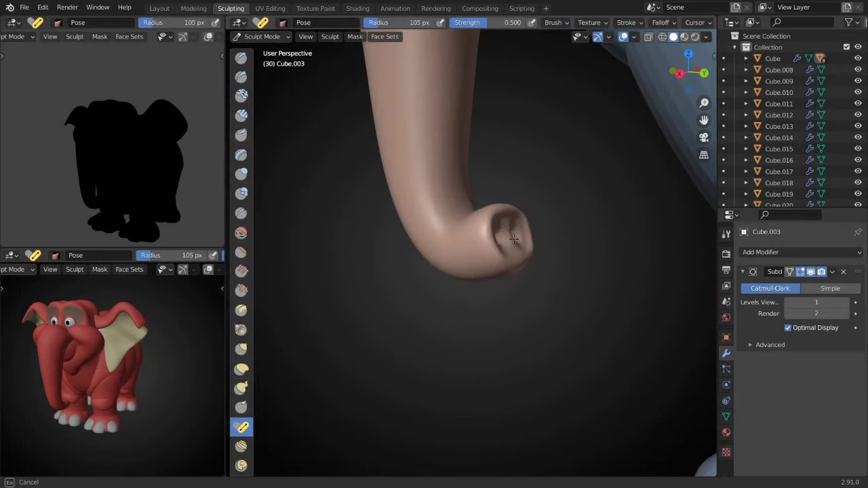
key(shift+f)
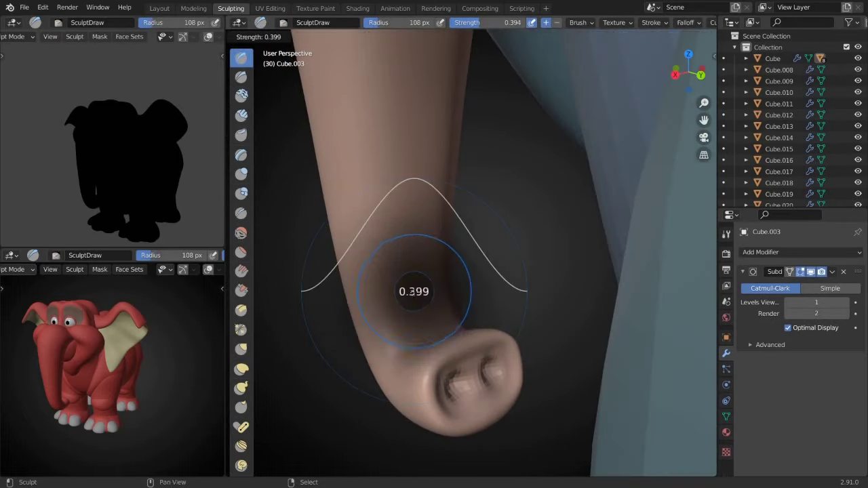
middle_drag(447, 204, 567, 172)
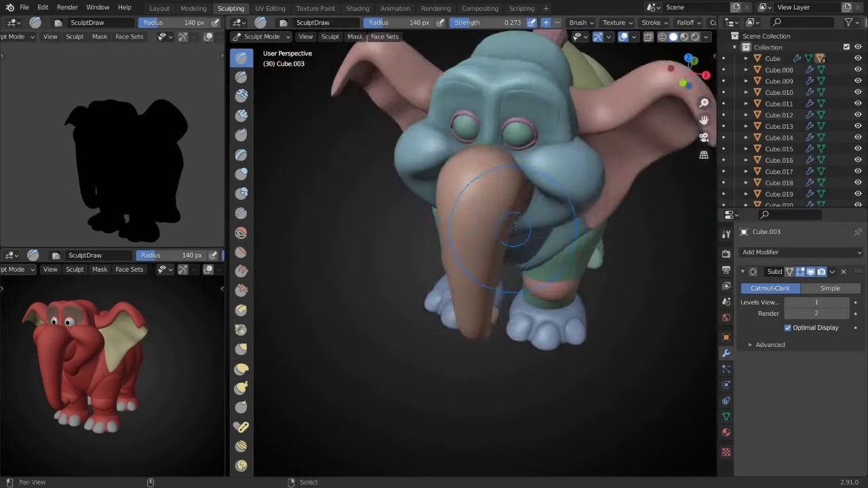
- Add an edge loop near the trunk tip
key(alt+q)
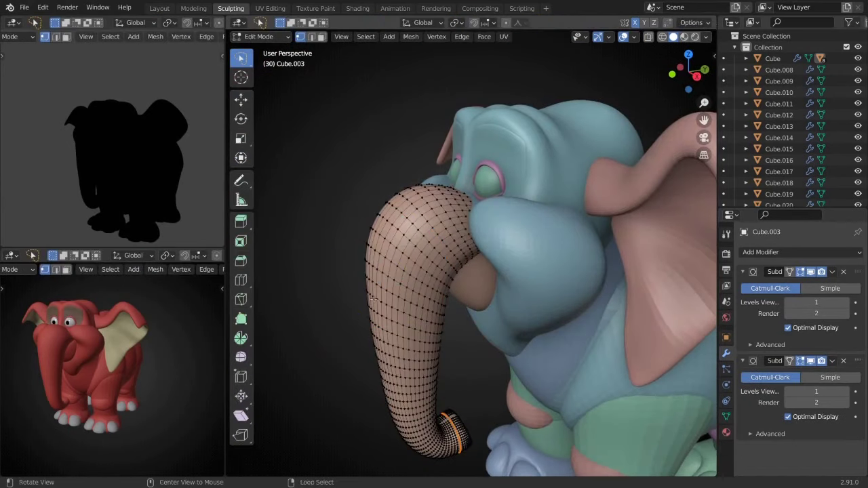
middle_drag(390, 269, 490, 210)
click(459, 207)
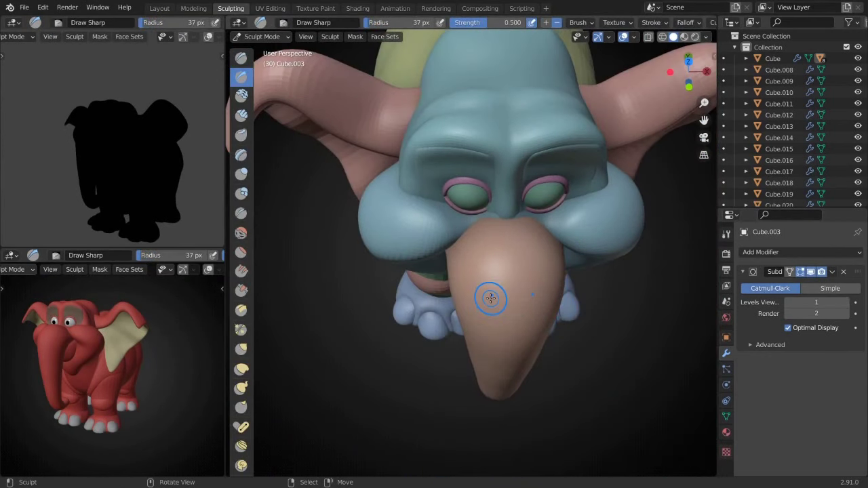
- Switch between Inflate and Crease brushes and enlarge the radius to about 52 px
key(i)
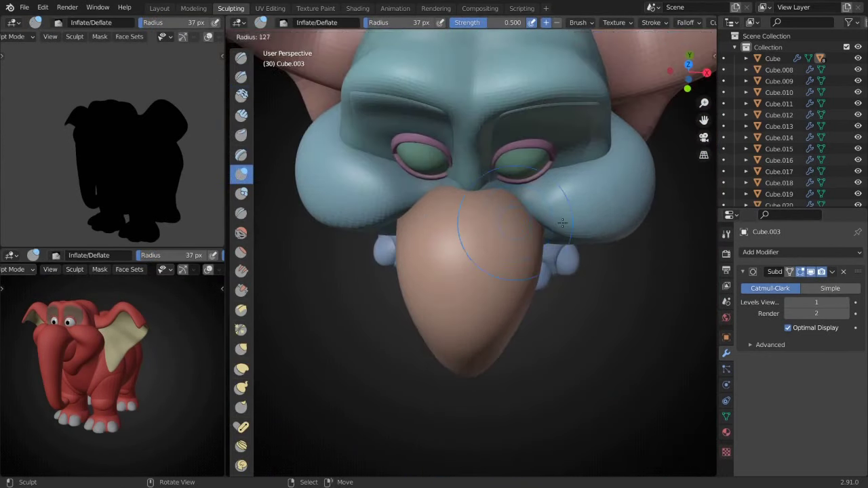
middle_drag(555, 263, 438, 169)
key(shift+c)
middle_drag(520, 175, 506, 239)
click(453, 195)
middle_drag(453, 195, 504, 258)
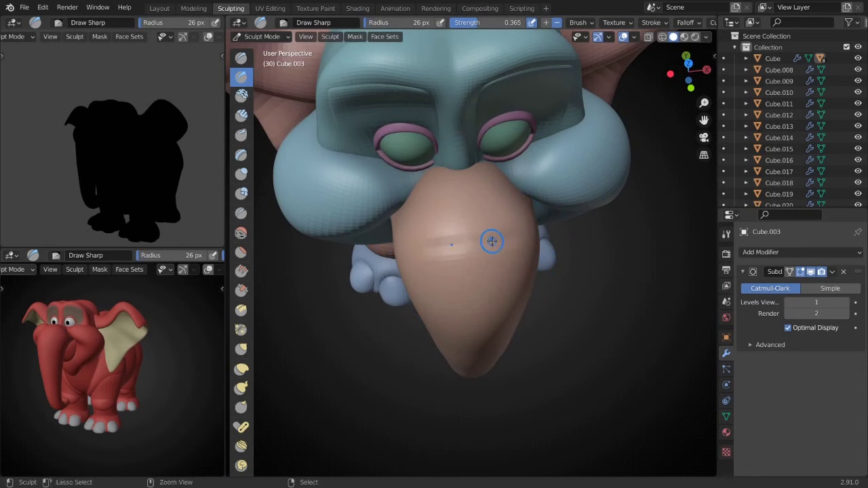
click(475, 243)
mouse_move(475, 243)
middle_down()
mouse_move(498, 257)
mouse_move(499, 247)
middle_up()
click(453, 249)
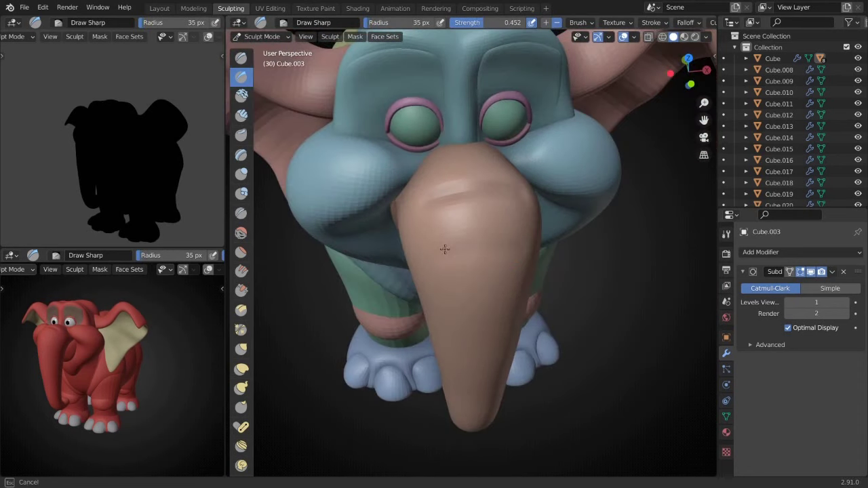
mouse_move(444, 249)
middle_down()
mouse_move(436, 237)
mouse_move(500, 274)
mouse_move(483, 297)
mouse_move(493, 297)
mouse_move(493, 269)
mouse_move(430, 289)
middle_up()
click(437, 236)
click(485, 296)
- Set Crease strength to 0.253 and carve a wrinkle across the trunk
key(shift+c)
key(shift+f)
click(409, 285)
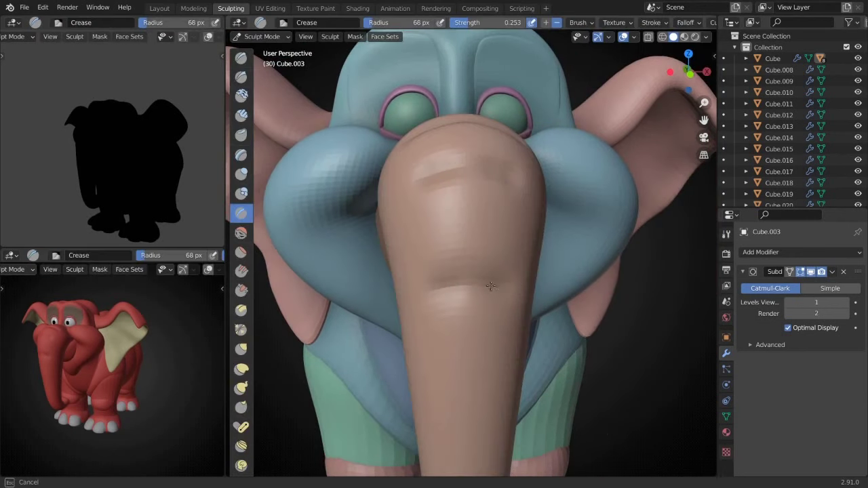
click(500, 251)
mouse_move(500, 251)
middle_down()
mouse_move(494, 272)
mouse_move(448, 278)
middle_up()
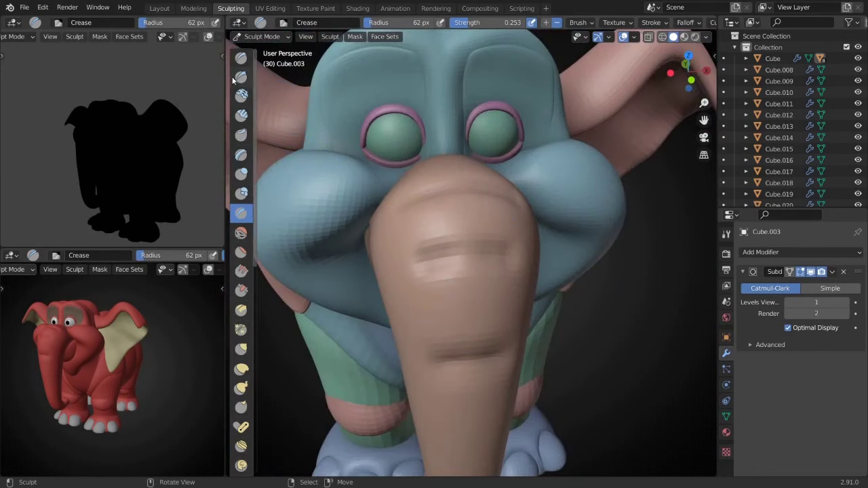
- Try Draw Sharp, return to Crease, and resize the brush facing the trunk front
click(241, 77)
mouse_move(400, 247)
middle_down()
mouse_move(458, 258)
mouse_move(546, 243)
mouse_move(380, 271)
middle_up()
key(shift+c)
mouse_move(210, 358)
ctrl+middle_down()
mouse_move(169, 352)
mouse_move(169, 366)
ctrl+middle_up()
middle_drag(420, 285, 368, 294)
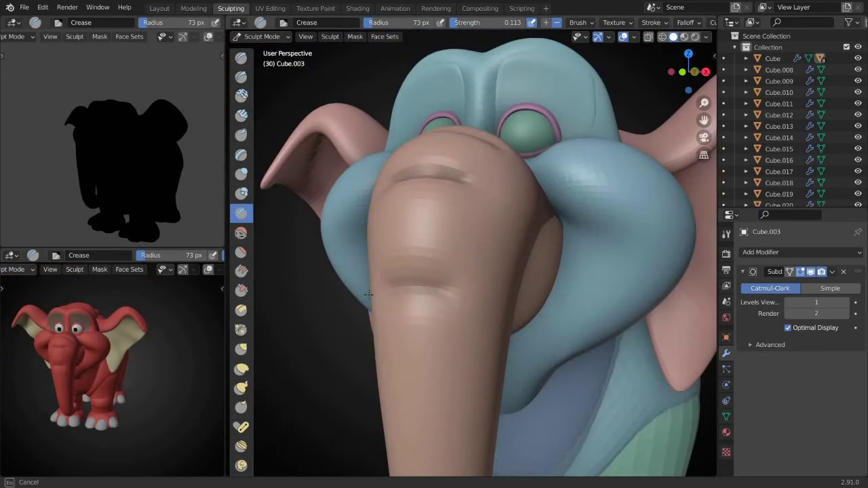
middle_drag(434, 293, 490, 275)
key(f)
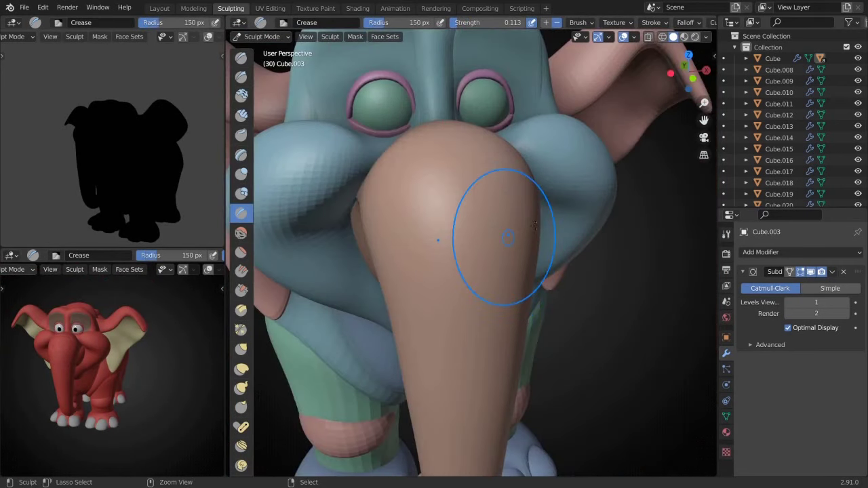
mouse_move(535, 226)
middle_down()
mouse_move(466, 194)
mouse_move(427, 210)
middle_up()
- Set a 61 px Crease radius, adjust its pinch in the sidebar, and carve more upper-trunk wrinkles
key(f)
click(481, 218)
key(n)
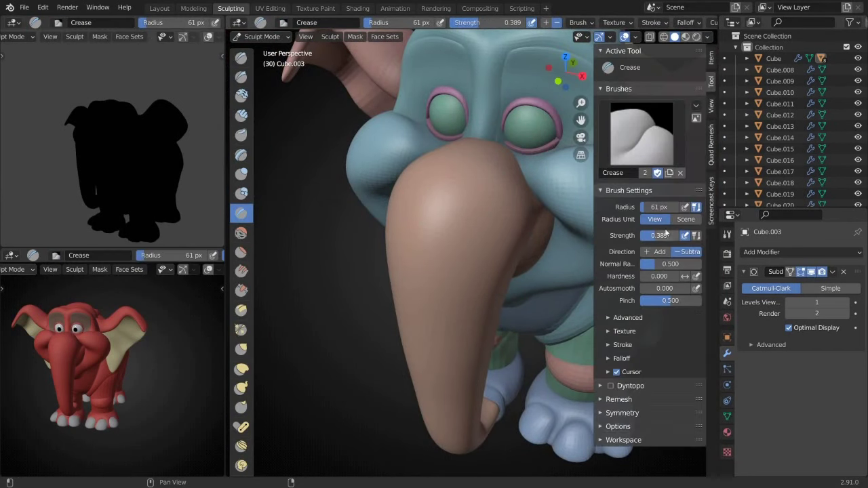
middle_drag(472, 231, 411, 217)
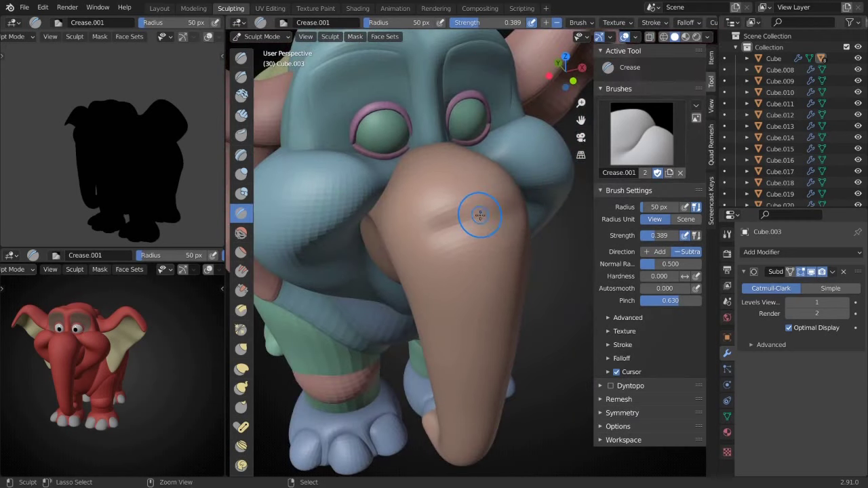
middle_drag(475, 209, 475, 219)
scroll(481, 246, up, 3)
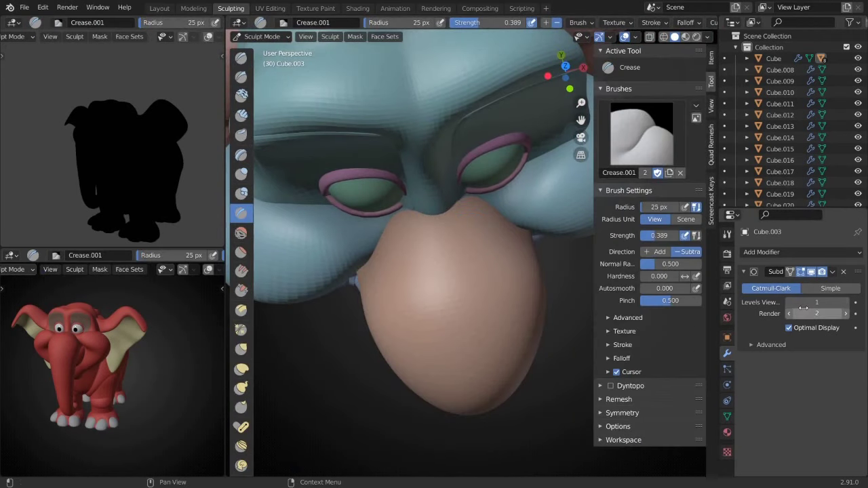
mouse_move(412, 241)
middle_down()
mouse_move(472, 263)
mouse_move(441, 304)
mouse_move(461, 217)
mouse_move(460, 276)
mouse_move(432, 282)
middle_up()
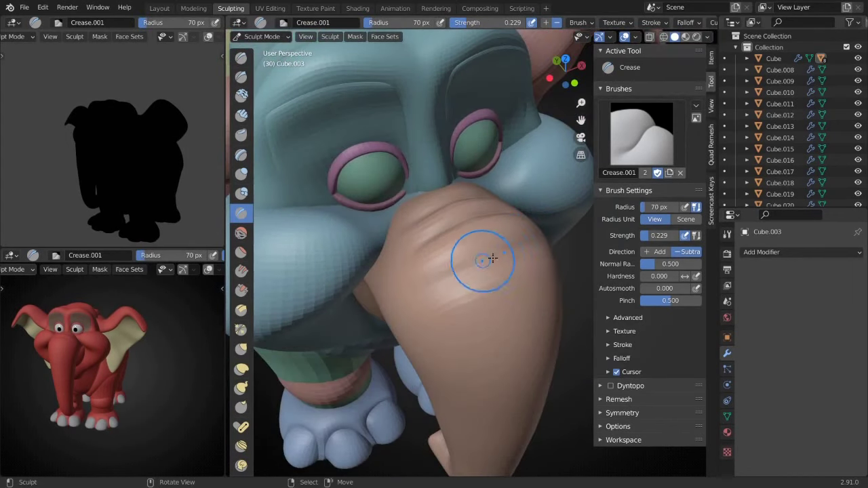
mouse_move(493, 257)
middle_down()
mouse_move(430, 253)
mouse_move(452, 273)
mouse_move(412, 276)
mouse_move(475, 287)
mouse_move(407, 308)
mouse_move(491, 306)
mouse_move(461, 256)
mouse_move(518, 285)
mouse_move(479, 268)
mouse_move(434, 285)
mouse_move(474, 285)
mouse_move(420, 285)
mouse_move(466, 291)
mouse_move(449, 249)
mouse_move(369, 227)
mouse_move(523, 310)
middle_up()
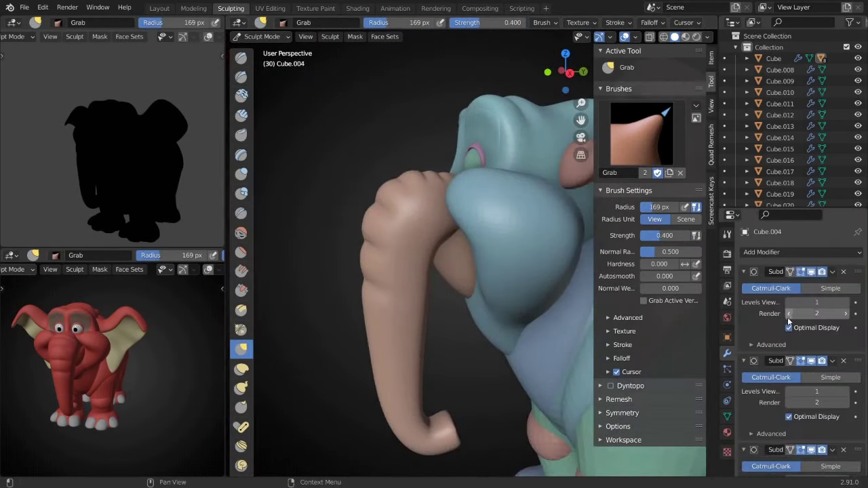
- Apply the Subdivision modifier to bake it into the head piece
key(ctrl+a)
middle_drag(484, 271, 496, 245)
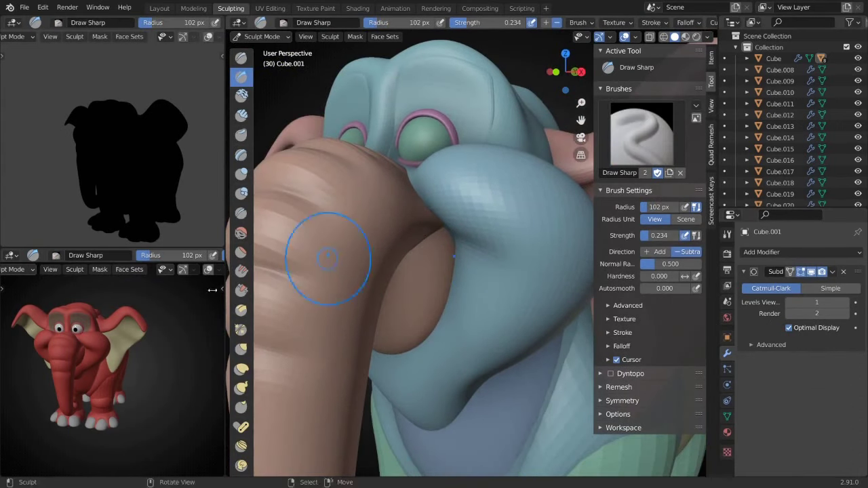
alt+drag(380, 278, 439, 272)
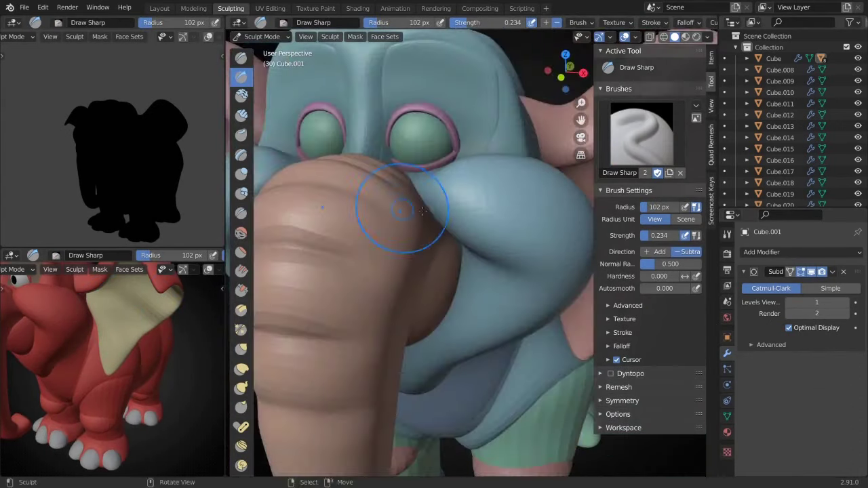
scroll(387, 203, down, 5)
middle_drag(388, 203, 529, 338)
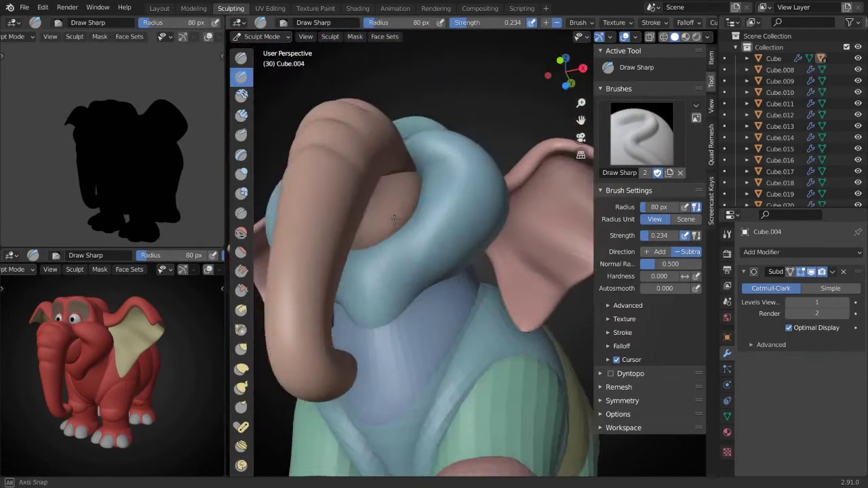
middle_drag(219, 345, 176, 372)
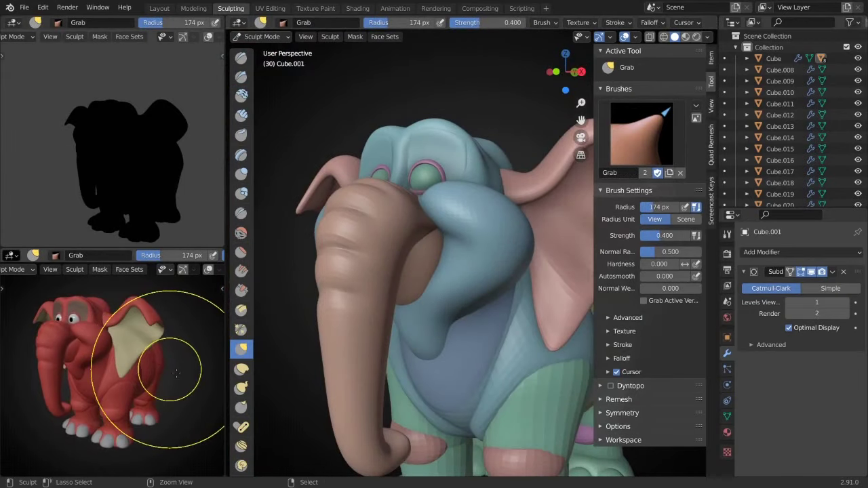
- Enlarge the brush radius and sculpt around the cheeks, ear and trunk
key(f)
click(456, 343)
scroll(453, 274, up, 3)
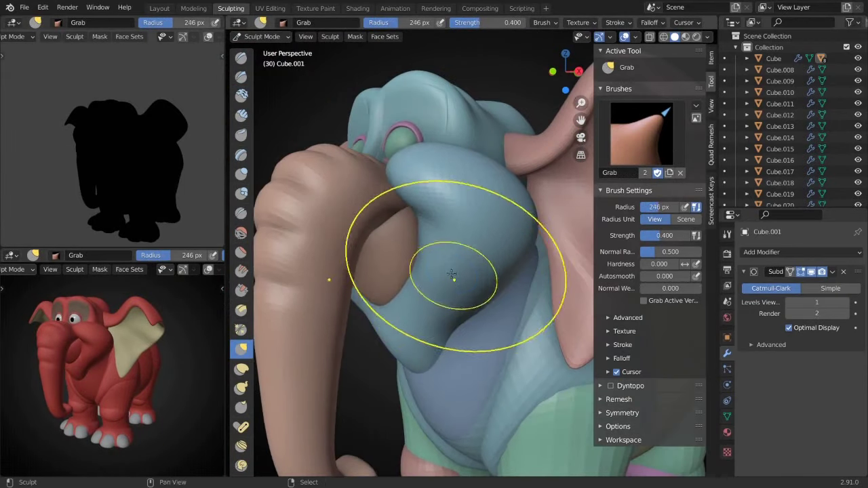
key(f)
click(475, 265)
middle_drag(474, 264, 497, 261)
middle_drag(418, 253, 386, 234)
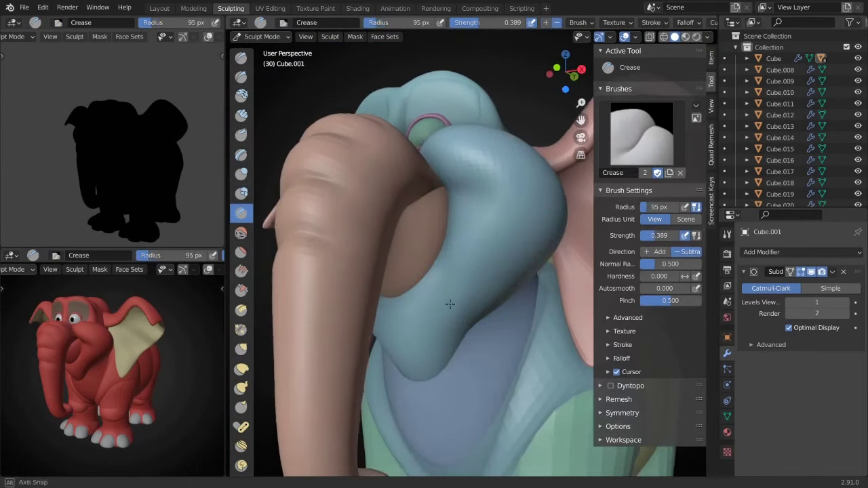
scroll(530, 295, down, 2)
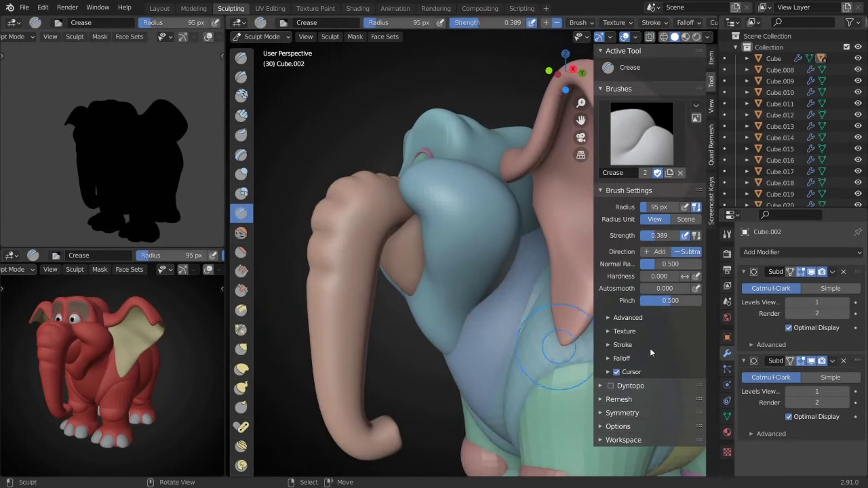
middle_drag(499, 296, 464, 266)
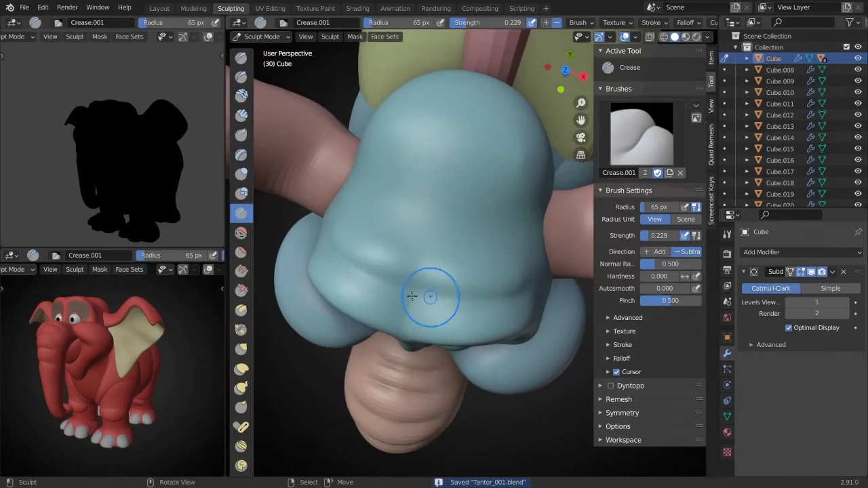
- Reshape the brow pads and pull the cheek into shape with Grab and Draw brushes
mouse_move(412, 297)
middle_down()
mouse_move(401, 249)
mouse_move(477, 253)
mouse_move(428, 228)
mouse_move(514, 306)
mouse_move(440, 302)
mouse_move(445, 251)
mouse_move(527, 319)
middle_up()
key(g)
key(Tab)
key(Tab)
key(alt+q)
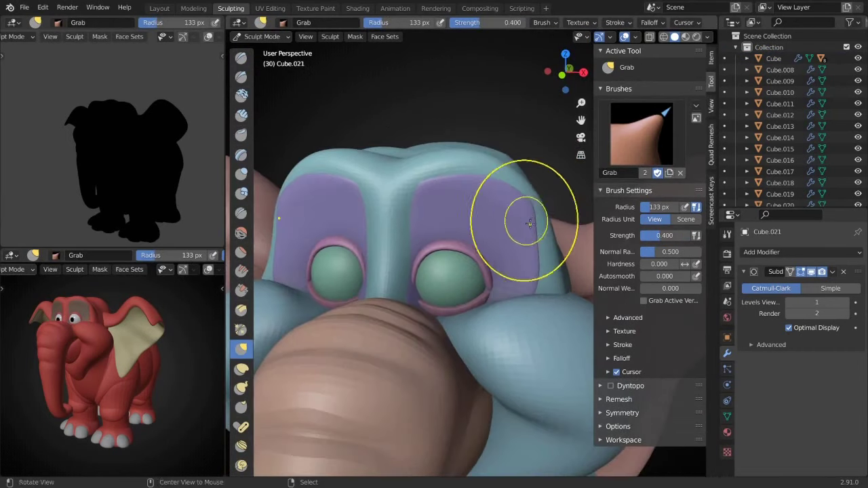
key(x)
mouse_move(494, 334)
middle_down()
mouse_move(518, 302)
mouse_move(503, 252)
mouse_move(513, 290)
mouse_move(500, 296)
mouse_move(499, 289)
middle_up()
key(g)
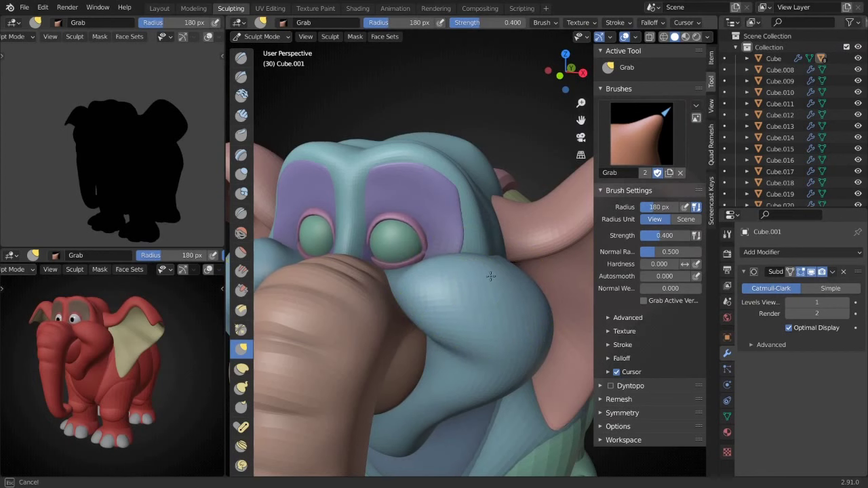
middle_drag(499, 289, 466, 325)
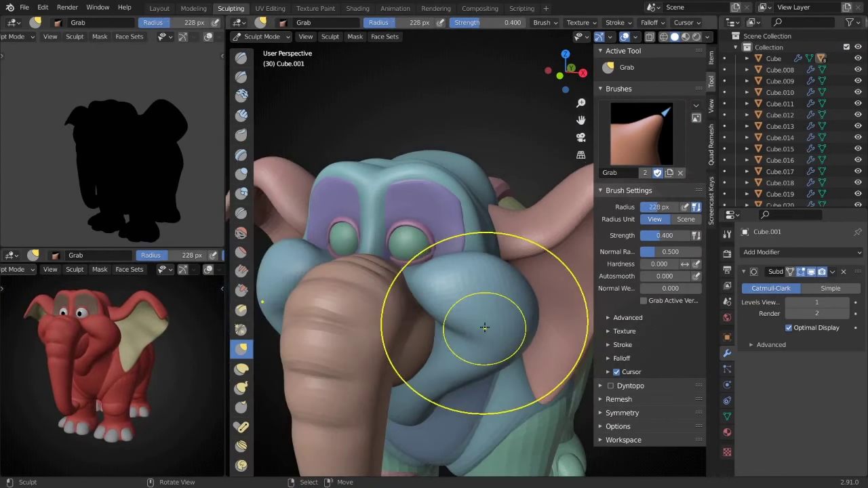
- Elastic-deform the cheek piece, grab the chest into shape, and zoom out to check the body
click(480, 304)
click(241, 368)
click(494, 290)
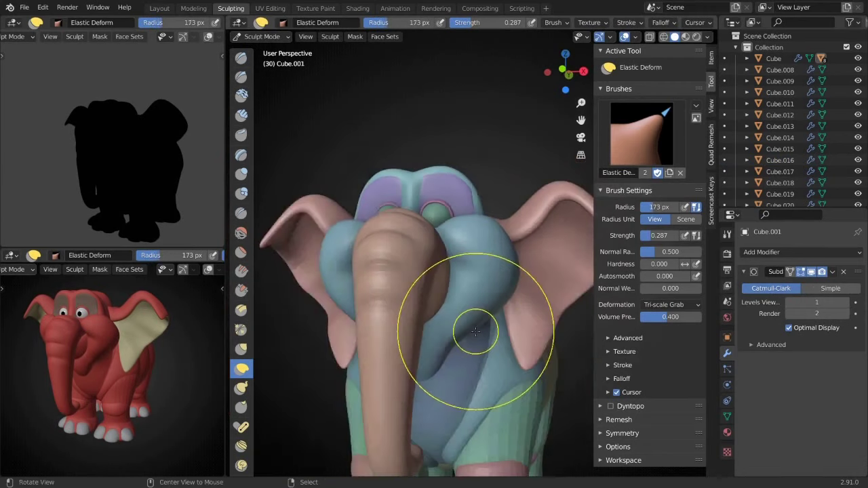
key(x)
mouse_move(389, 272)
middle_down()
mouse_move(436, 330)
mouse_move(454, 320)
middle_up()
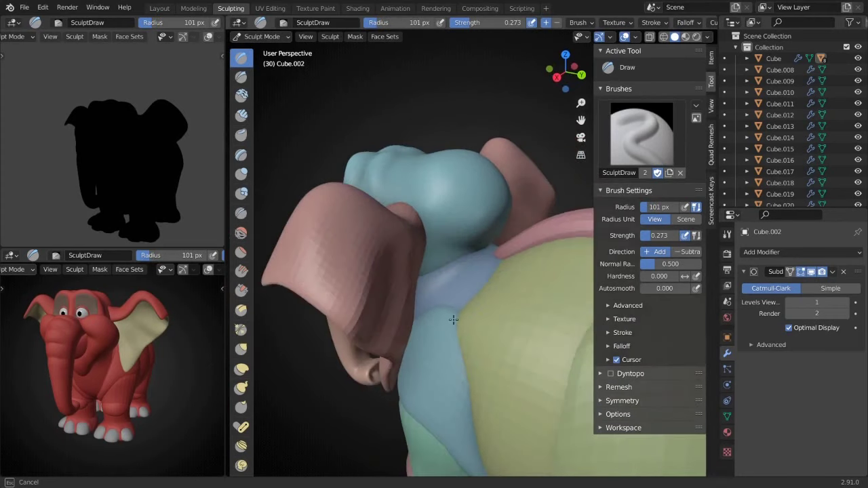
key(g)
middle_drag(515, 376, 509, 320)
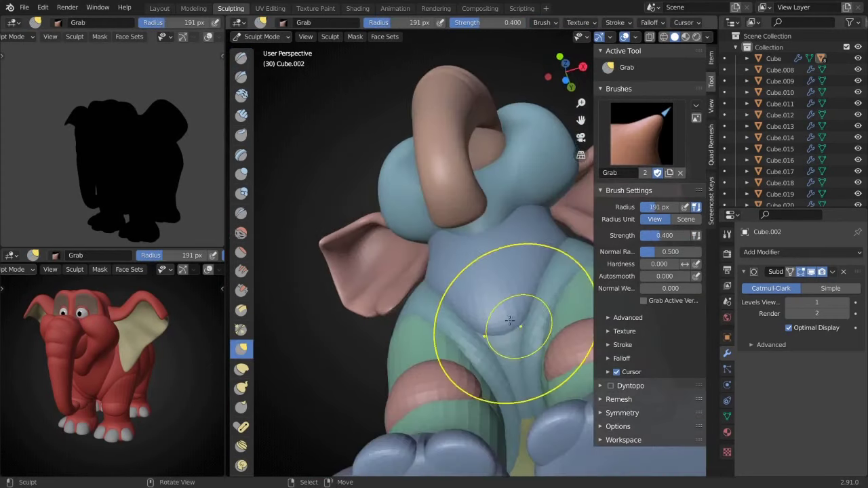
middle_drag(474, 403, 485, 346)
scroll(485, 346, down, 5)
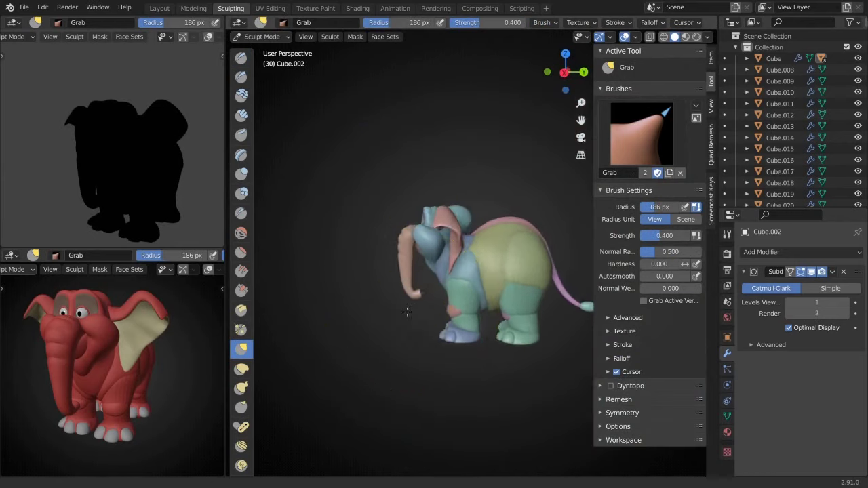
- Return to sculpting the chest piece and pull the head surface into shape with the Grab brush
scroll(447, 255, up, 4)
click(262, 36)
click(268, 31)
key(g)
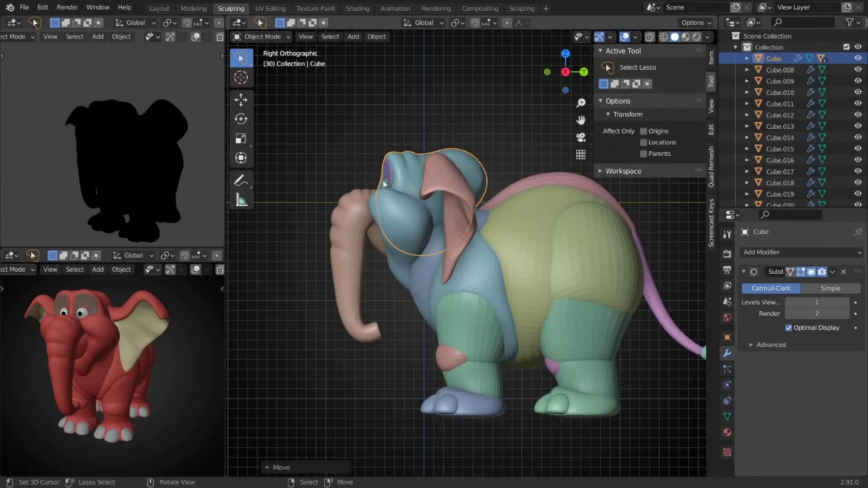
key(ctrl+Tab)
mouse_move(384, 184)
middle_down()
mouse_move(446, 330)
mouse_move(490, 281)
mouse_move(548, 354)
mouse_move(459, 280)
mouse_move(498, 298)
mouse_move(437, 271)
mouse_move(494, 290)
mouse_move(562, 277)
mouse_move(475, 257)
mouse_move(407, 194)
middle_up()
scroll(515, 328, down, 4)
key(f)
click(466, 300)
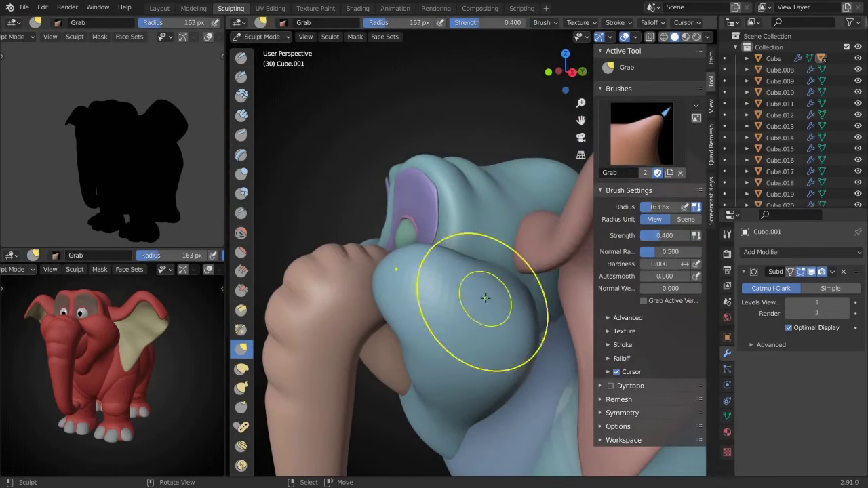
mouse_move(499, 302)
middle_down()
mouse_move(475, 291)
mouse_move(449, 301)
middle_up()
scroll(450, 301, up, 4)
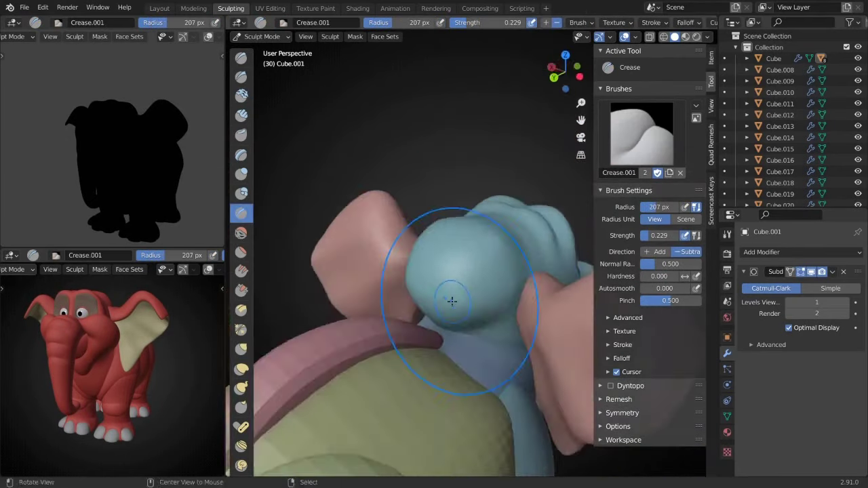
- Apply the Mirror modifier on the piece and reshape the back ridge, checking it from the side
key(Tab)
key(Tab)
middle_drag(403, 242, 402, 247)
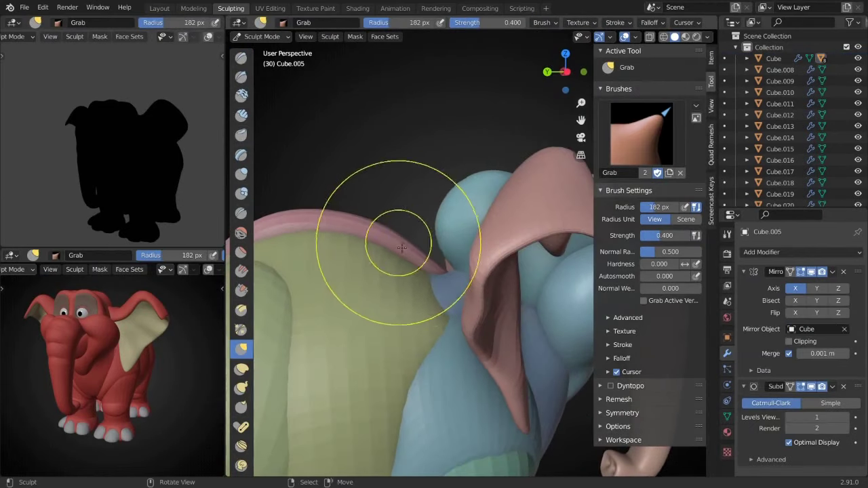
key(ctrl+a)
middle_drag(310, 223, 472, 223)
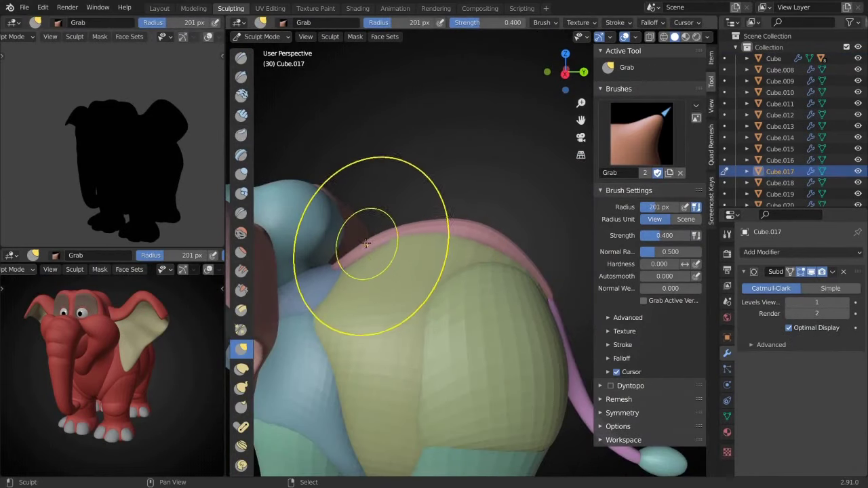
mouse_move(366, 243)
middle_down()
mouse_move(407, 216)
mouse_move(478, 259)
middle_up()
key(ctrl+z)
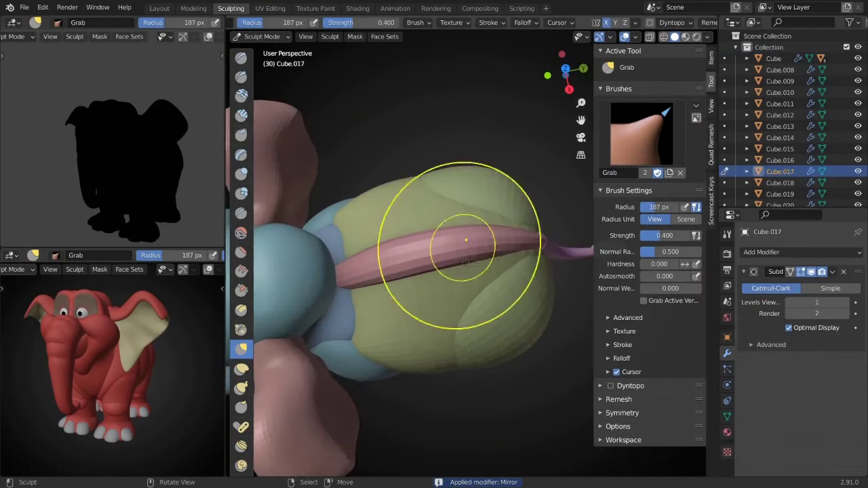
middle_drag(457, 232, 397, 227)
key(f)
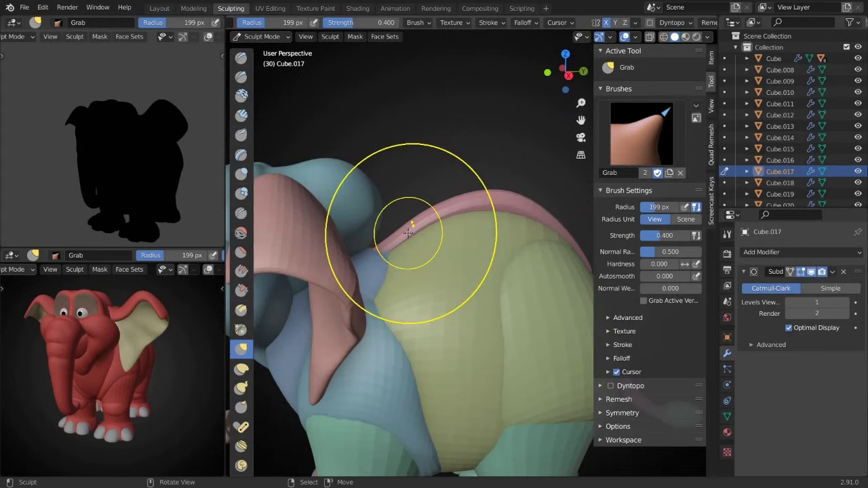
key(KP_3)
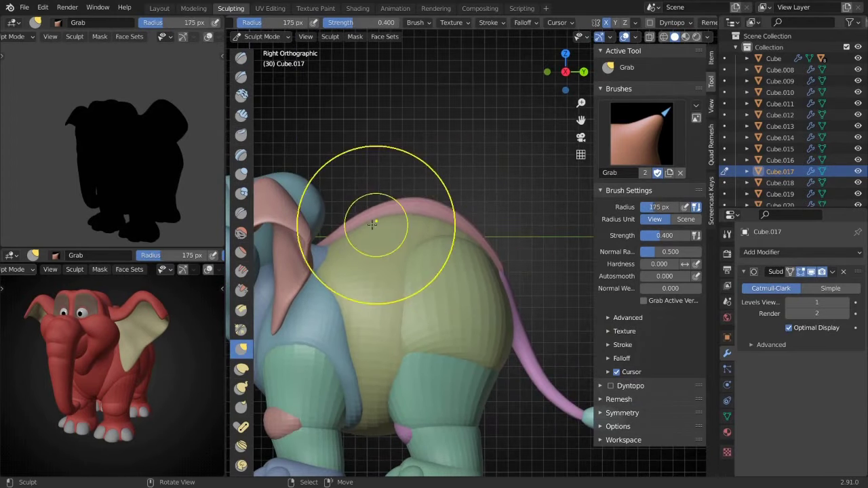
middle_drag(170, 361, 168, 354)
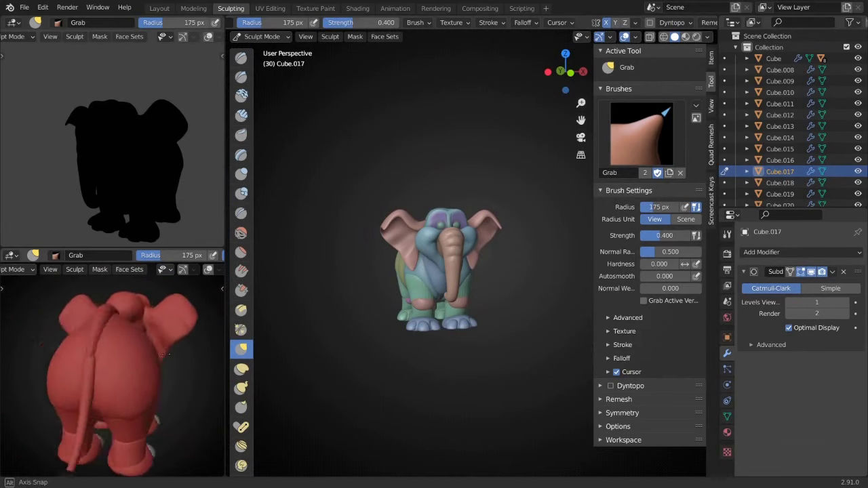
scroll(168, 354, down, 5)
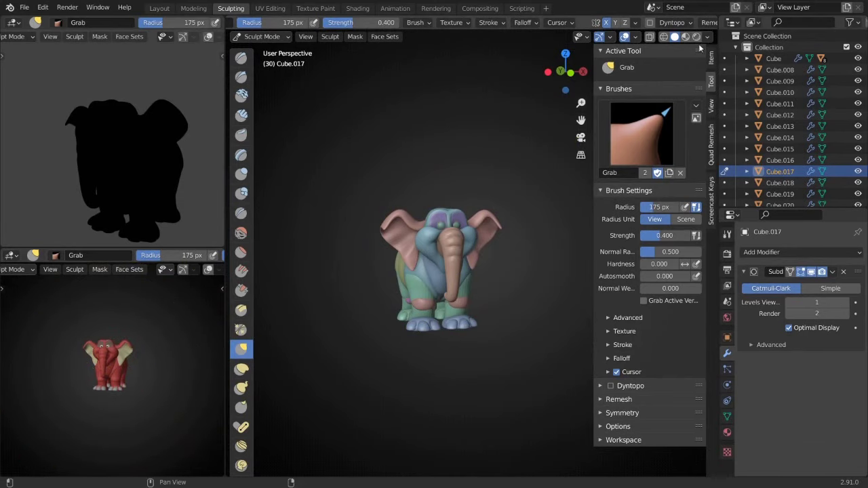
scroll(459, 183, up, 8)
- Switch to the shoulder and hindquarter pieces and grab them into shape
key(alt+q)
middle_drag(459, 181, 464, 236)
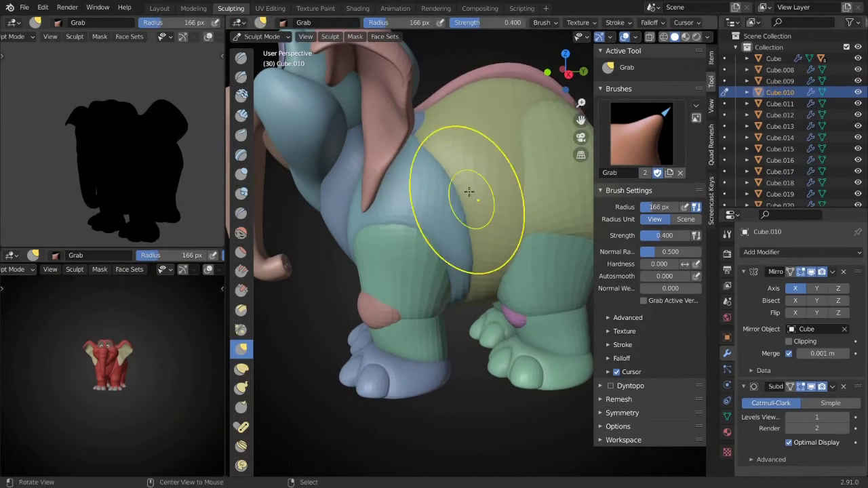
mouse_move(469, 192)
middle_down()
mouse_move(465, 291)
mouse_move(481, 199)
middle_up()
key(alt+q)
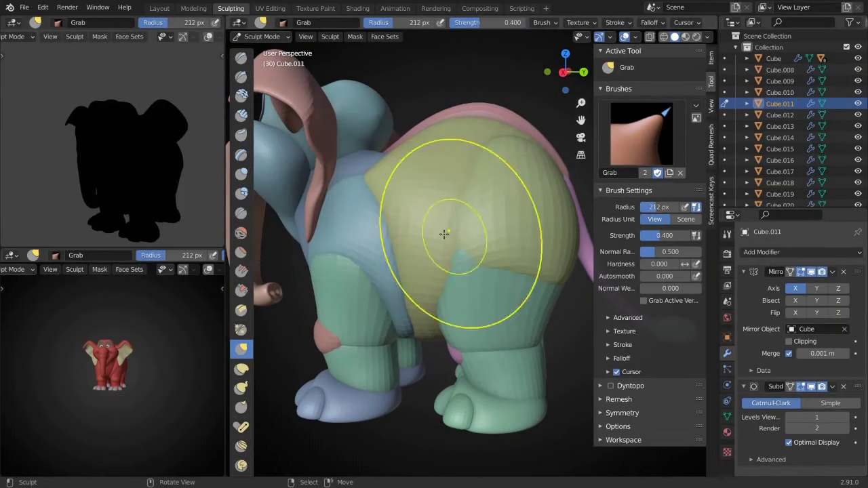
mouse_move(473, 152)
middle_down()
mouse_move(465, 238)
mouse_move(511, 251)
mouse_move(424, 229)
mouse_move(295, 305)
middle_up()
scroll(296, 305, down, 6)
middle_drag(446, 223, 474, 204)
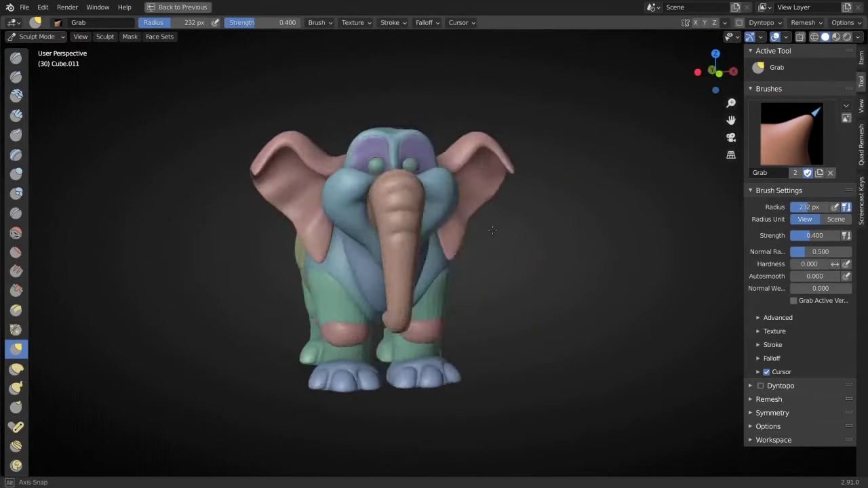
scroll(474, 204, down, 2)
- Set the Workbench Color option to Material and orbit to view the elephant's colours
click(727, 254)
click(821, 247)
click(821, 275)
scroll(445, 252, up, 4)
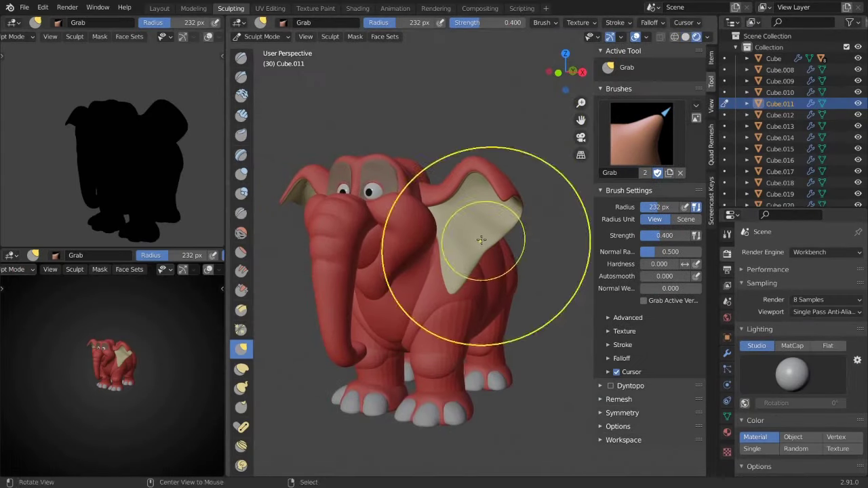
scroll(799, 421, down, 5)
middle_drag(536, 318, 460, 312)
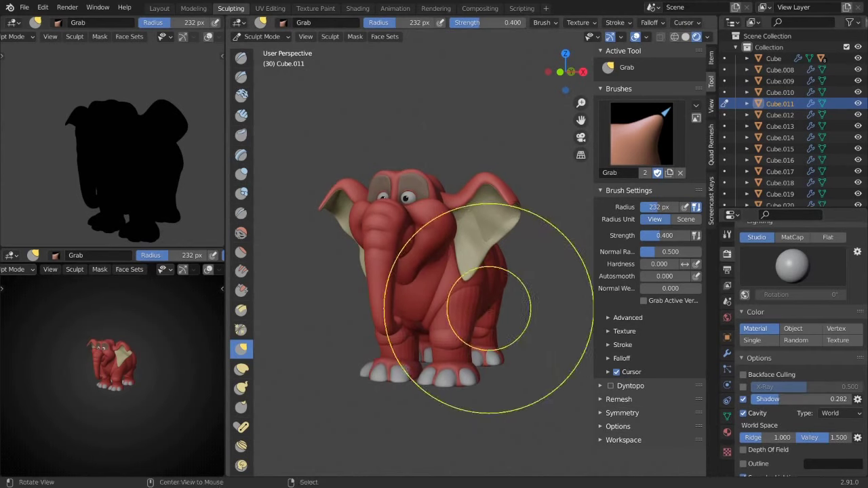
middle_drag(502, 297, 474, 275)
scroll(439, 297, up, 2)
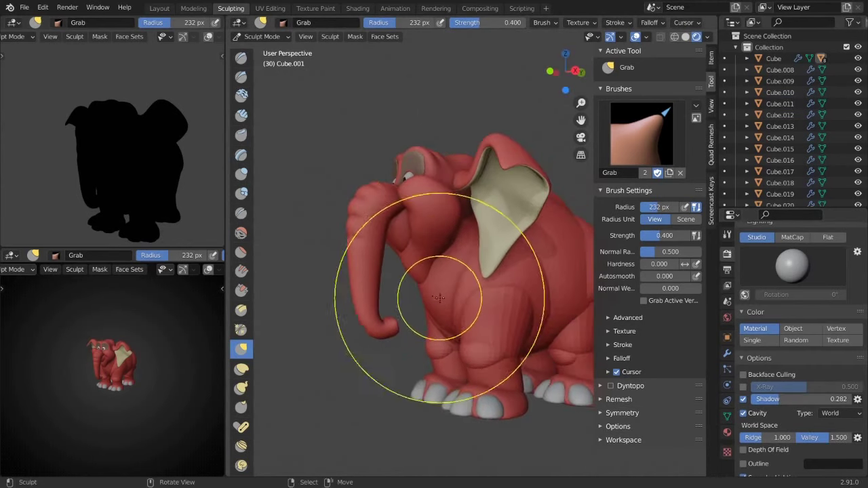
scroll(429, 293, up, 3)
scroll(371, 266, down, 5)
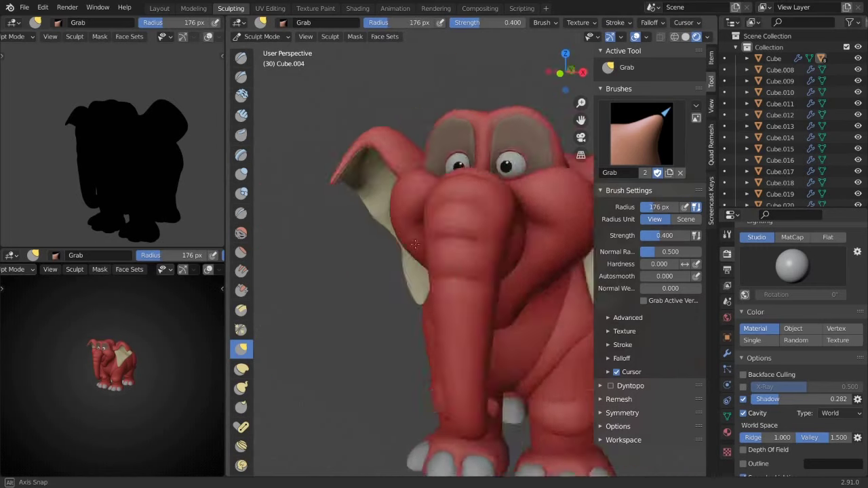
middle_drag(372, 266, 320, 278)
- Try several MatCap and Studio lighting looks on the elephant
click(774, 268)
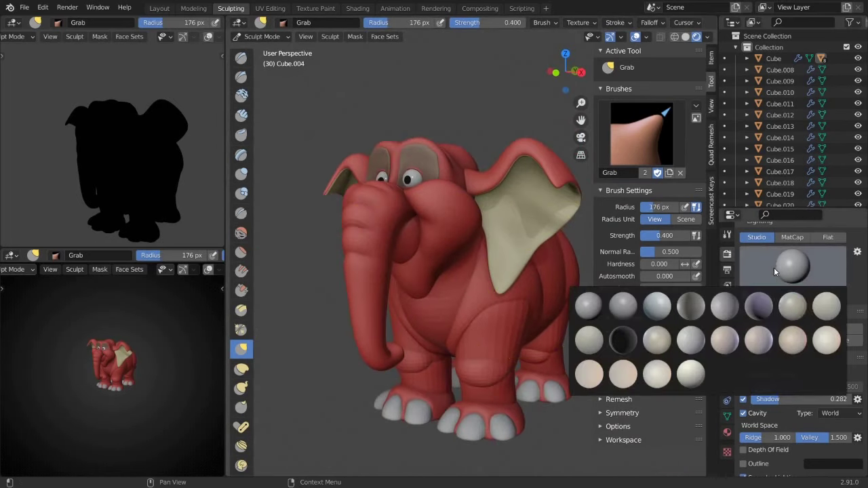
click(623, 306)
click(792, 265)
click(691, 339)
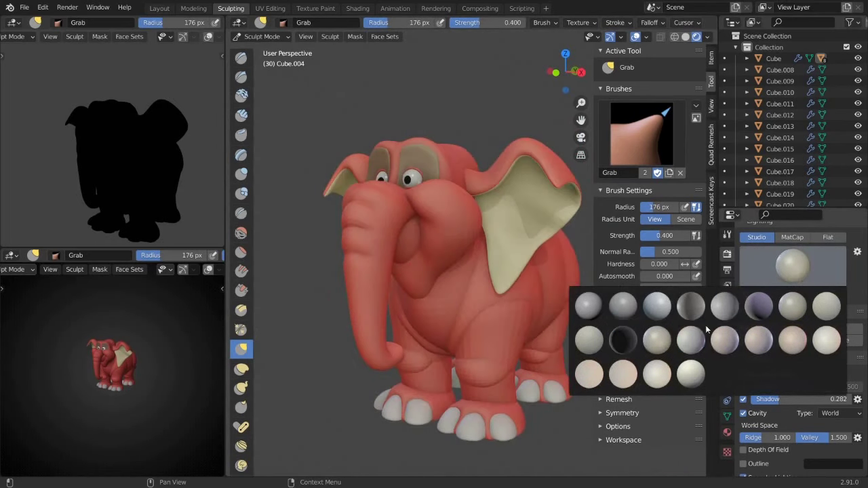
click(793, 305)
click(658, 373)
click(690, 305)
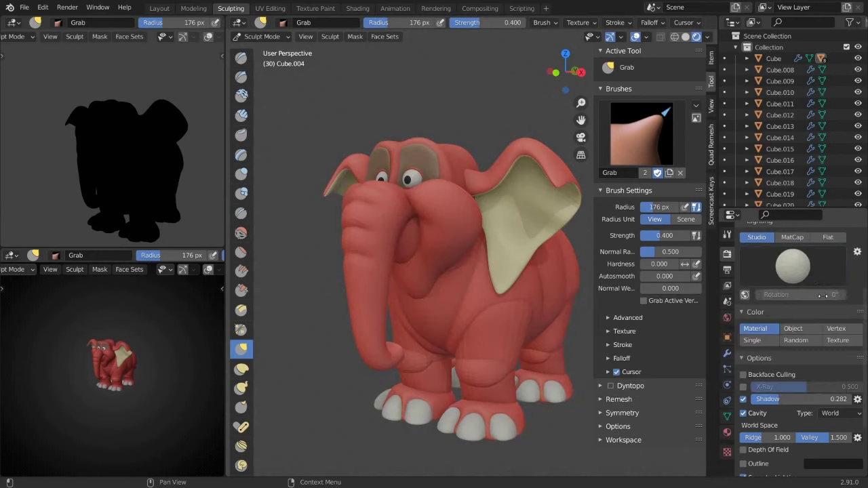
click(793, 265)
click(583, 312)
- Choose another studio light and raise the shadow strength to 0.447
middle_drag(434, 285, 474, 284)
scroll(812, 400, down, 4)
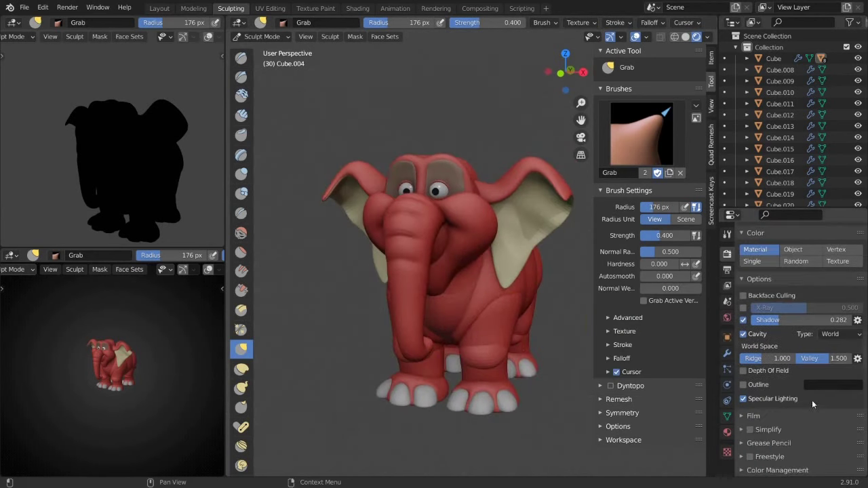
scroll(816, 419, down, 2)
scroll(808, 279, up, 8)
click(780, 376)
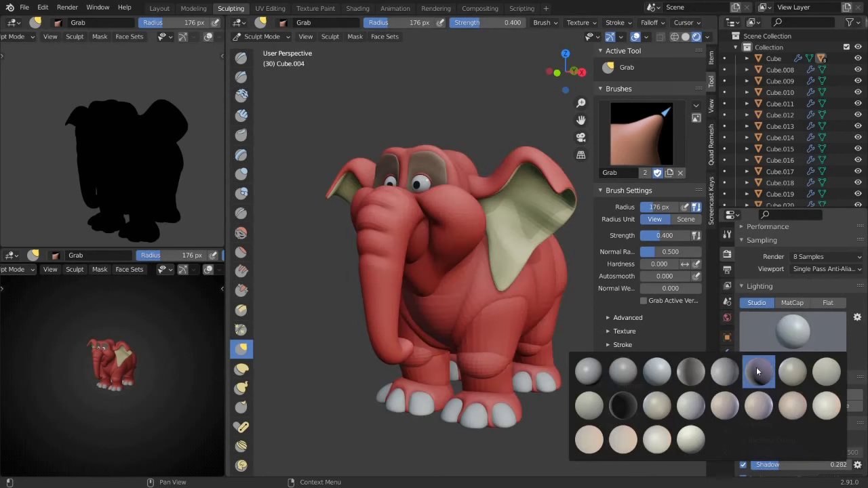
scroll(794, 394, down, 1)
drag(791, 444, 804, 430)
scroll(827, 407, down, 4)
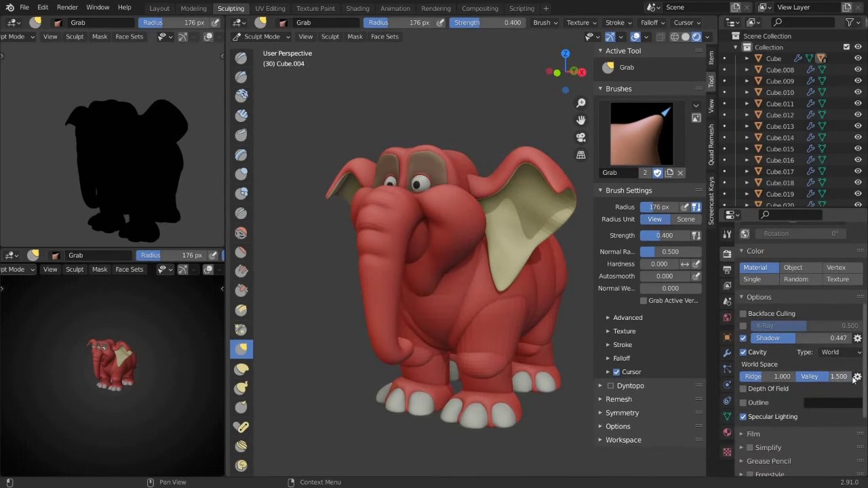
scroll(500, 267, up, 5)
scroll(500, 267, down, 6)
middle_drag(500, 267, 487, 291)
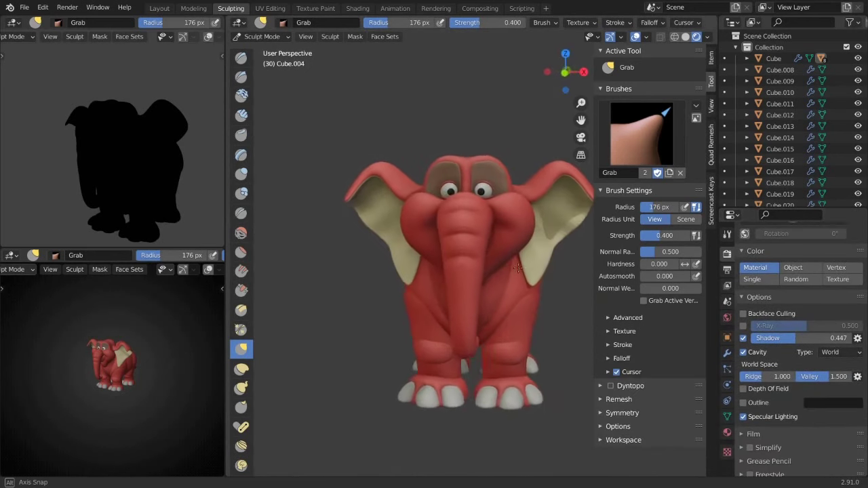
scroll(488, 291, up, 3)
middle_drag(466, 252, 442, 258)
- Add another subdivision level to the back ridge piece, then return to Object Mode
key(ctrl+Tab)
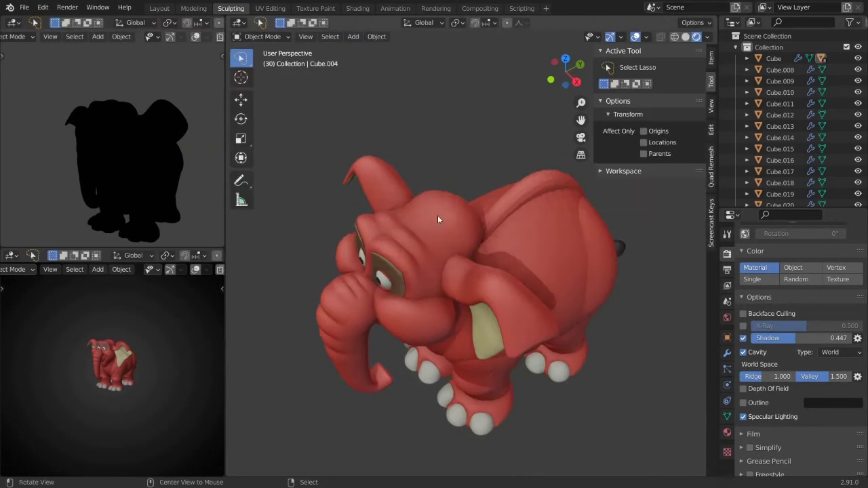
click(437, 215)
key(ctrl+Tab)
click(727, 353)
key(ctrl+1)
key(ctrl+Tab)
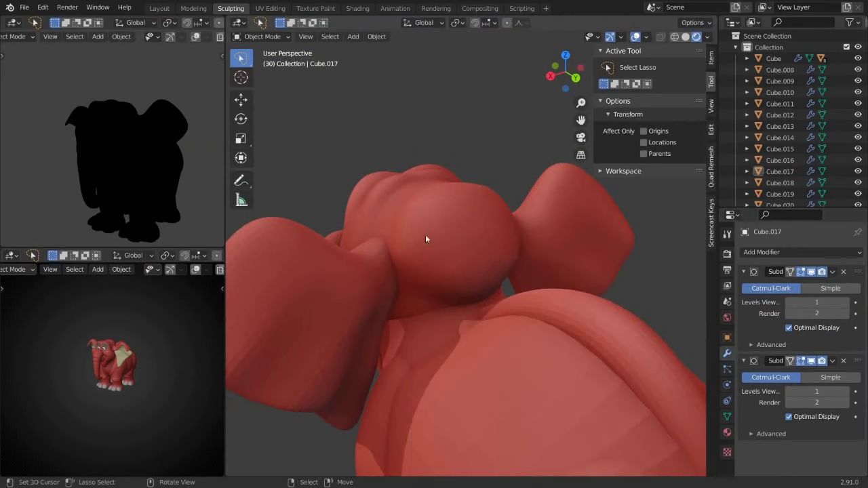
- Add a new cube and shrink it in Edit Mode as the hair strand base
key(shift+a)
click(521, 259)
key(Tab)
key(KP_3)
key(s)
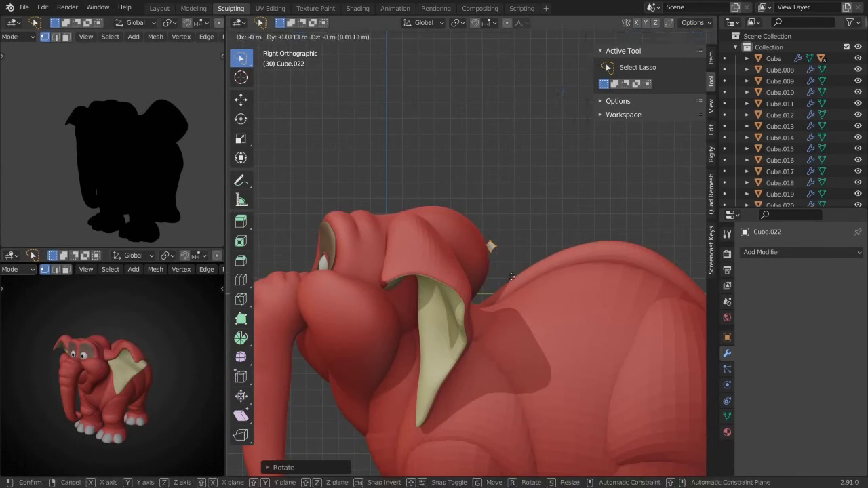
key(z)
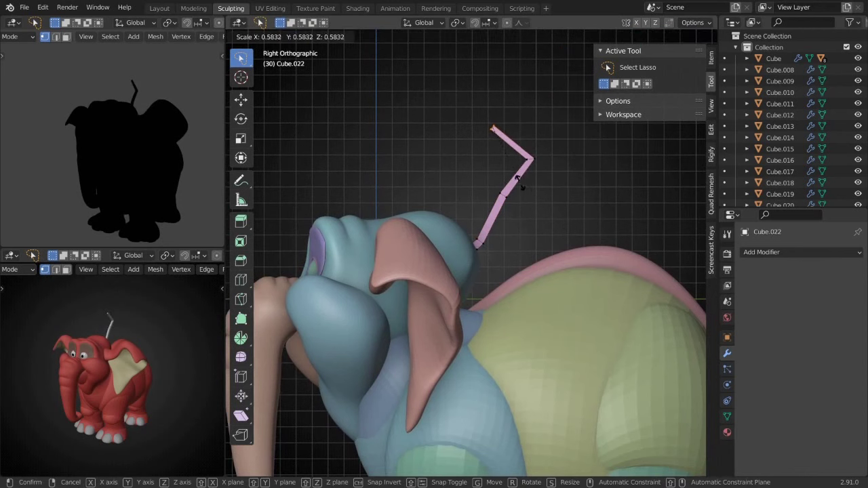
shift+middle_drag(465, 226, 460, 237)
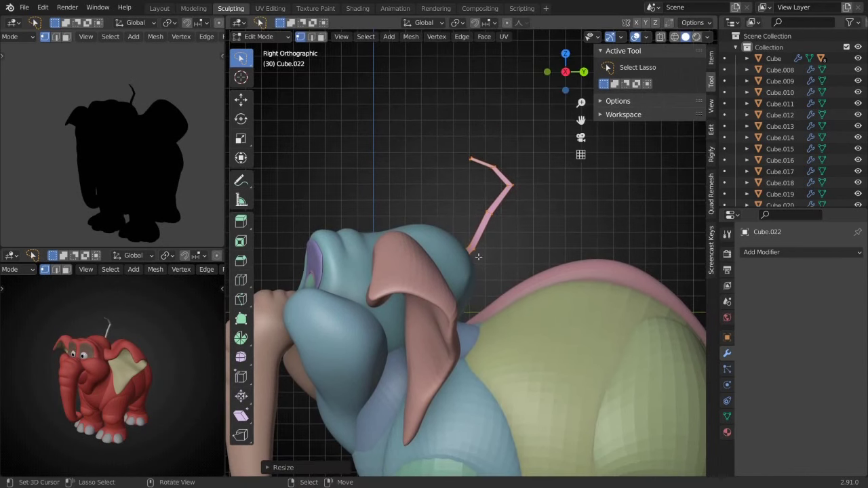
key(alt+z)
middle_drag(473, 273, 461, 226)
key(alt+z)
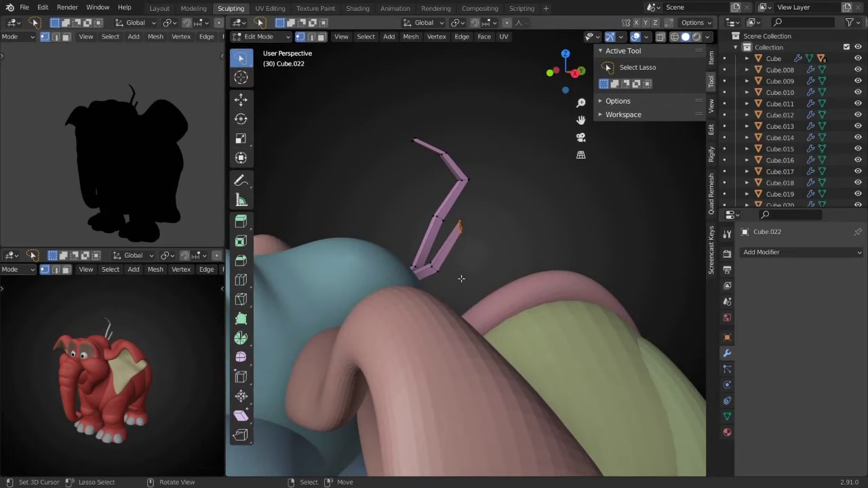
- Extrude the hair strand upward with new segments, moving and rotating its points
mouse_move(462, 278)
middle_down()
mouse_move(489, 233)
mouse_move(512, 232)
middle_up()
ctrl+right_click(489, 232)
ctrl+right_click(512, 232)
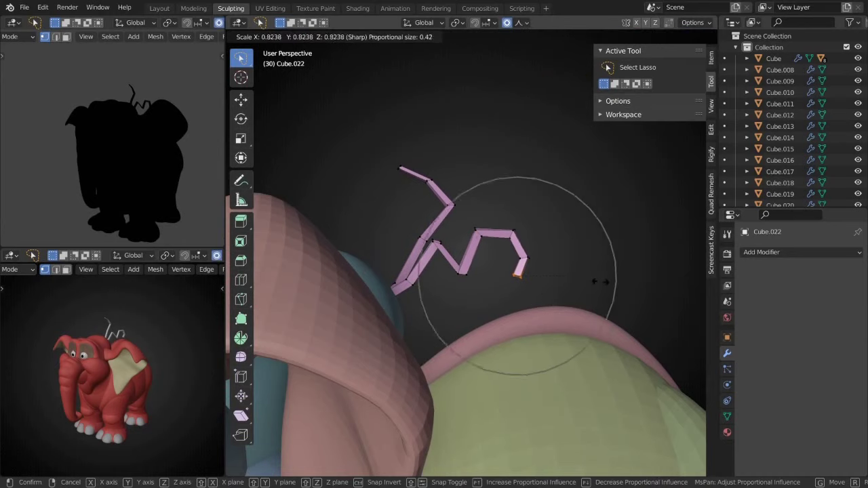
click(561, 281)
mouse_move(560, 281)
middle_down()
mouse_move(514, 294)
mouse_move(403, 245)
mouse_move(452, 359)
middle_up()
click(398, 239)
mouse_move(445, 325)
middle_down()
mouse_move(354, 322)
mouse_move(344, 268)
mouse_move(411, 278)
mouse_move(450, 329)
middle_up()
middle_drag(506, 244, 507, 275)
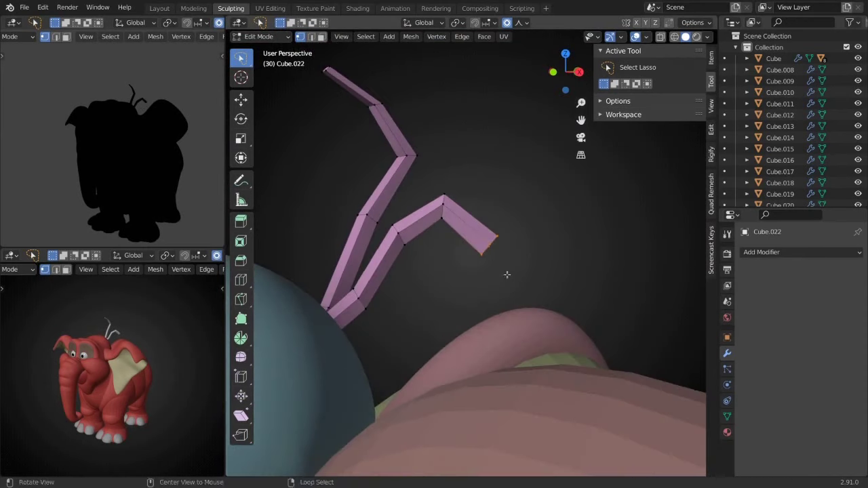
- Scale, move and bend the strand tip downward with proportional editing, then select the whole strand
key(s)
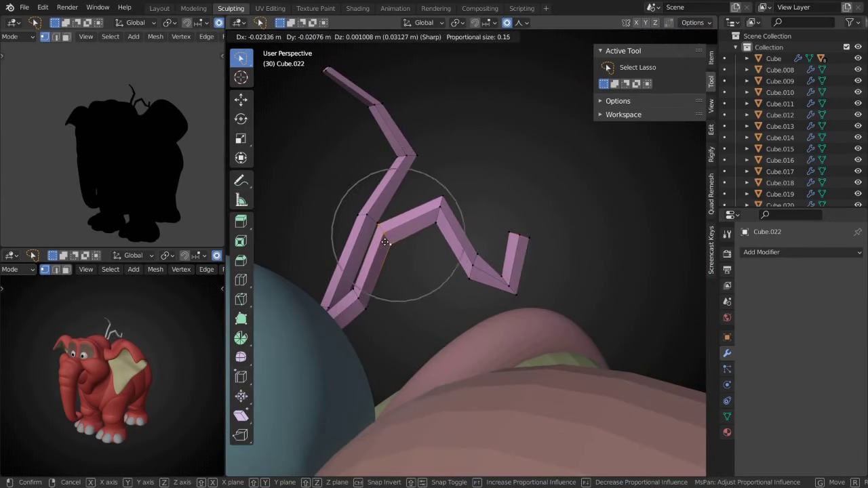
key(s)
click(495, 210)
mouse_move(495, 210)
middle_down()
mouse_move(512, 278)
mouse_move(569, 235)
mouse_move(519, 288)
middle_up()
key(g)
key(g)
key(r)
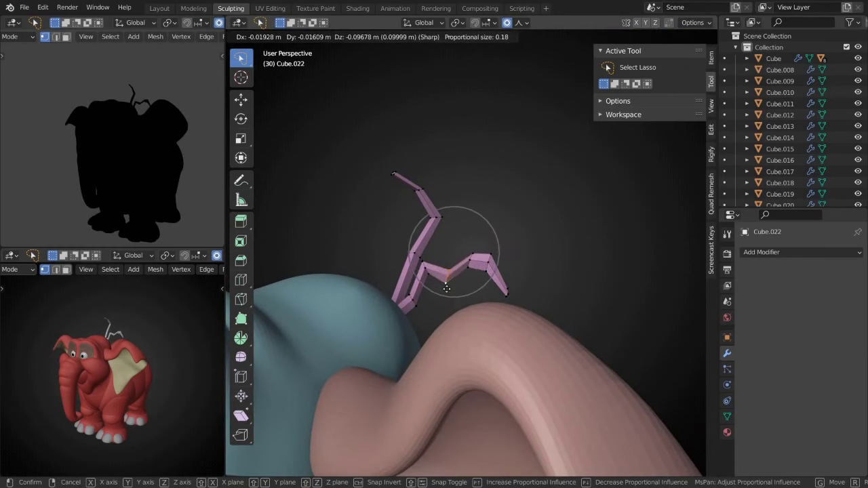
click(500, 314)
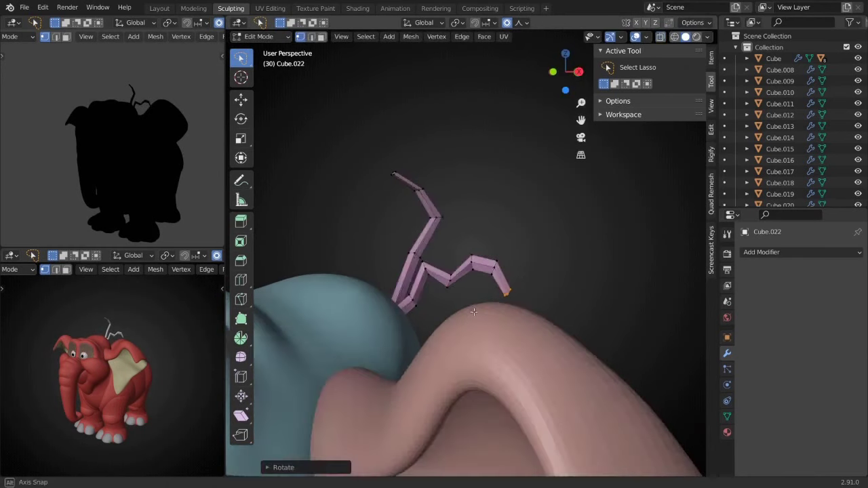
key(l)
middle_drag(499, 313, 430, 248)
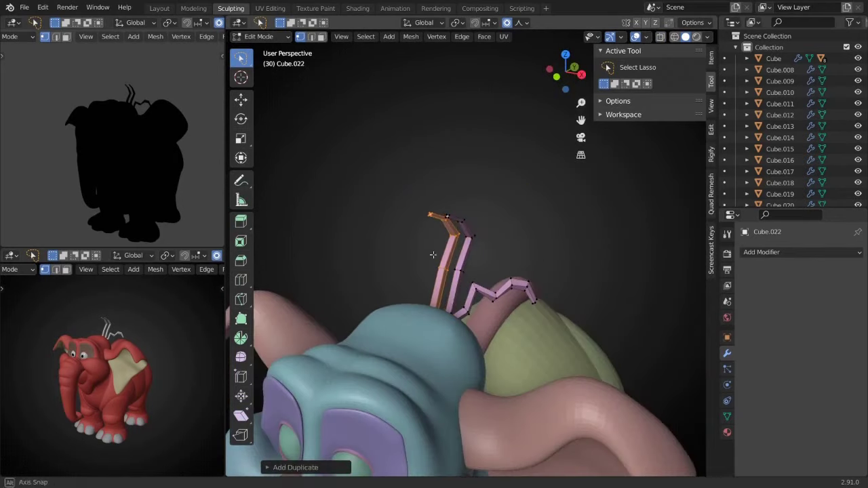
- Duplicate the hair strand and reposition its tip vertex from a side X-ray view
key(s)
key(x)
key(Return)
key(KP_3)
key(alt+z)
click(451, 231)
key(alt+z)
key(g)
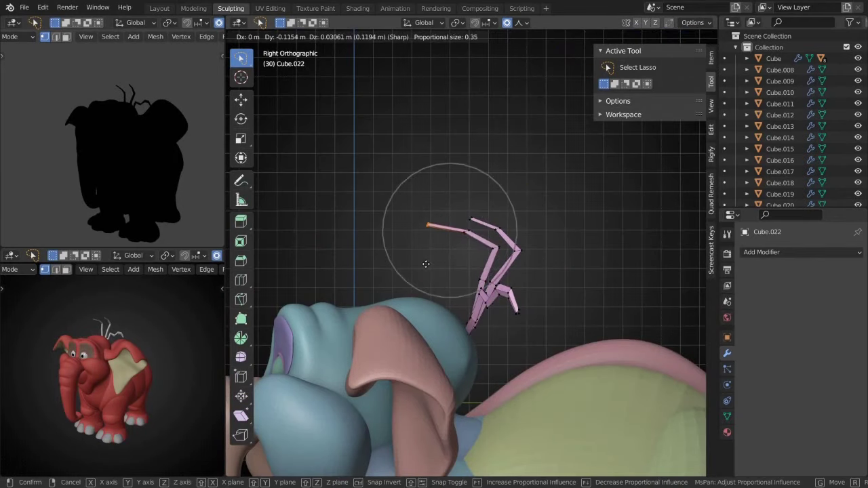
click(483, 248)
middle_drag(483, 248, 434, 271)
drag(359, 221, 407, 285)
- Rotate, move and scale the new strand so it fans away from the others
key(r)
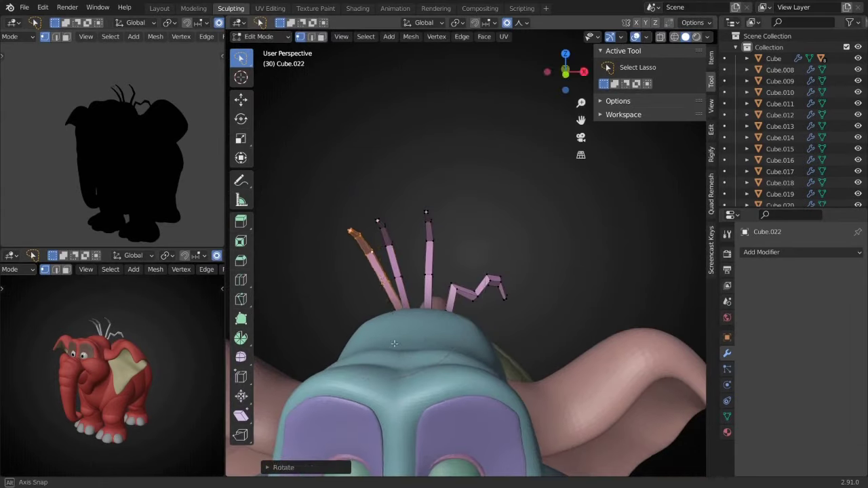
middle_drag(407, 284, 550, 345)
key(g)
click(611, 332)
key(s)
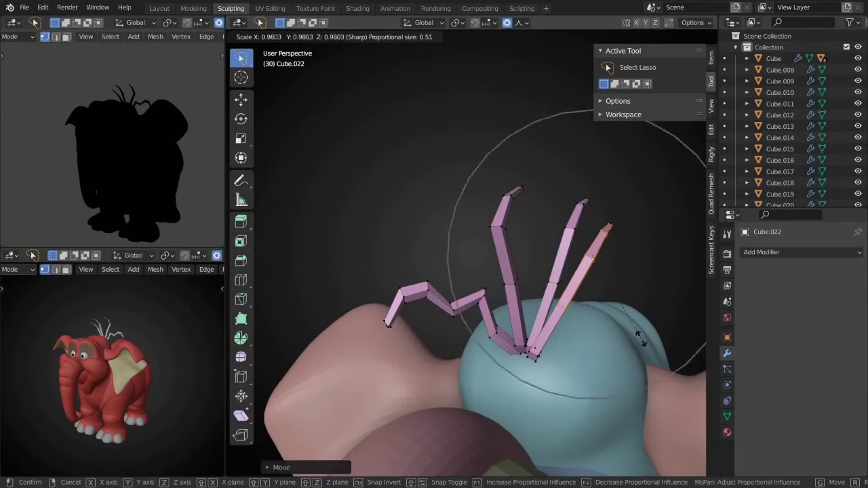
click(553, 341)
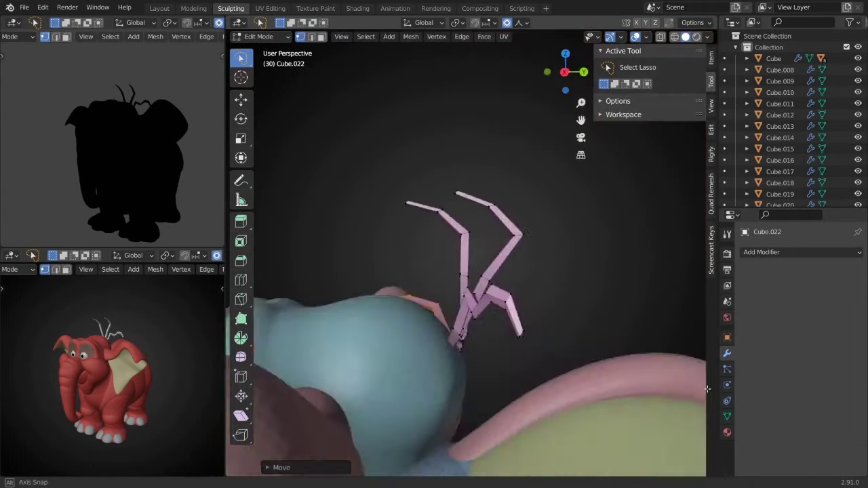
middle_drag(552, 341, 513, 289)
- Lower the strand ends in a see-through side view, then return to Object Mode
key(alt+z)
key(KP_3)
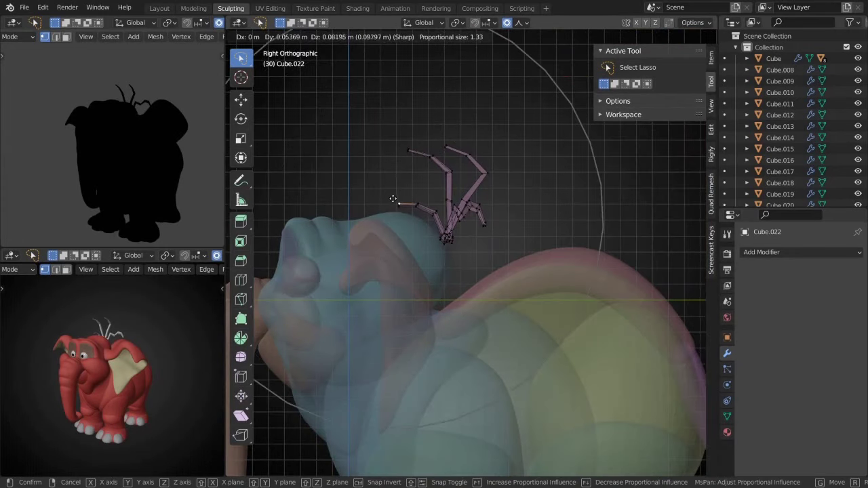
click(391, 206)
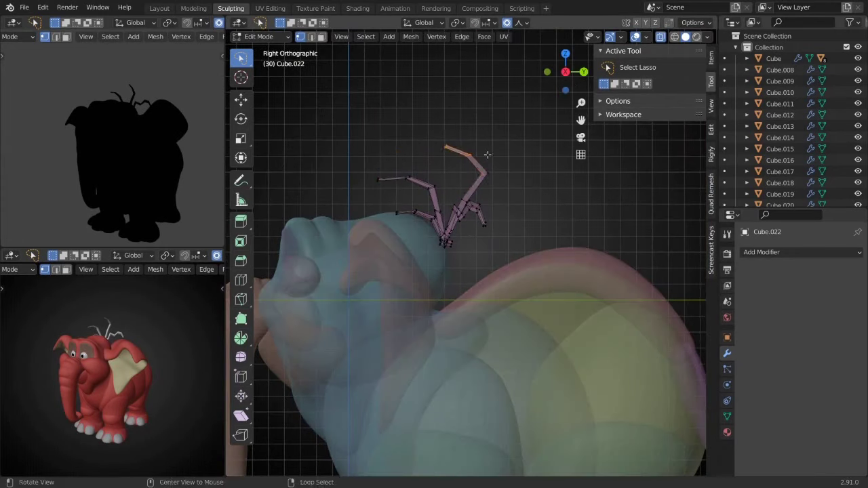
key(alt+z)
mouse_move(420, 234)
middle_down()
mouse_move(508, 223)
mouse_move(476, 227)
middle_up()
click(509, 223)
key(Tab)
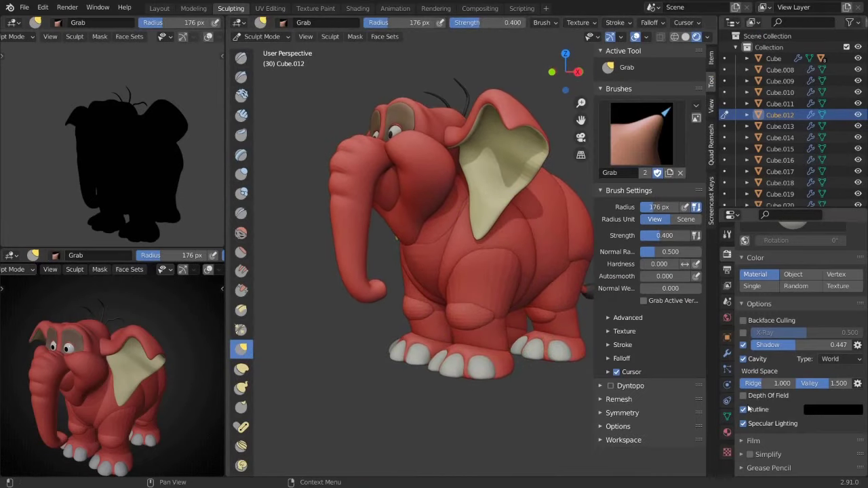
- Turn off viewport object outlines and zoom in to sculpt front leg Cube.015
click(749, 407)
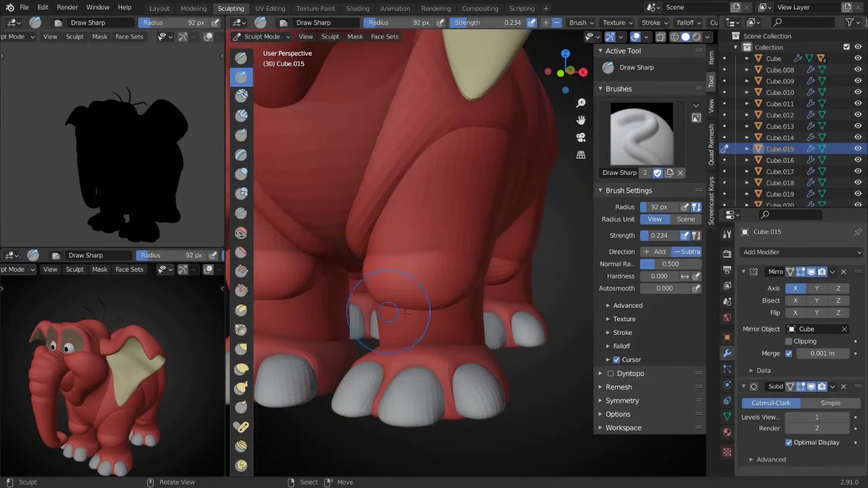
middle_drag(483, 272, 437, 243)
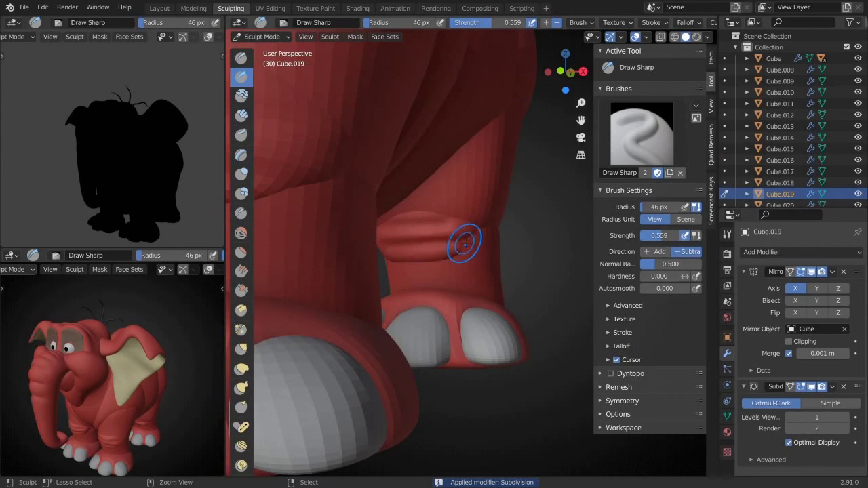
click(379, 251)
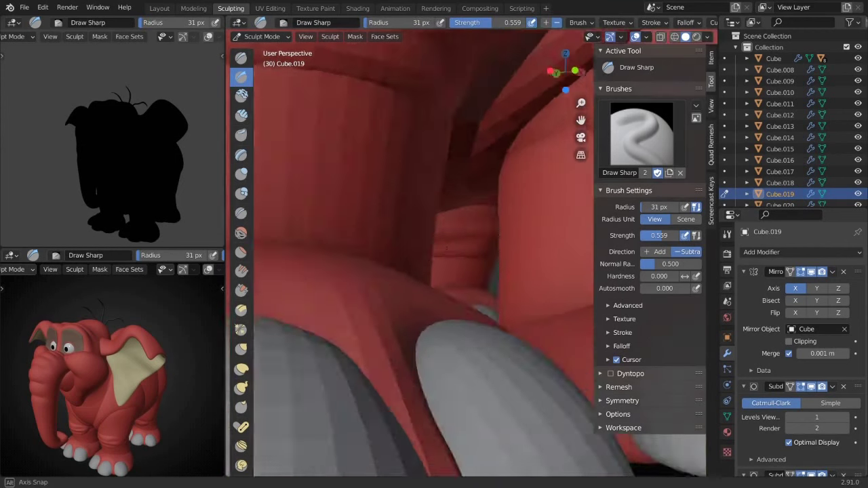
mouse_move(379, 252)
middle_down()
mouse_move(410, 262)
mouse_move(370, 251)
middle_up()
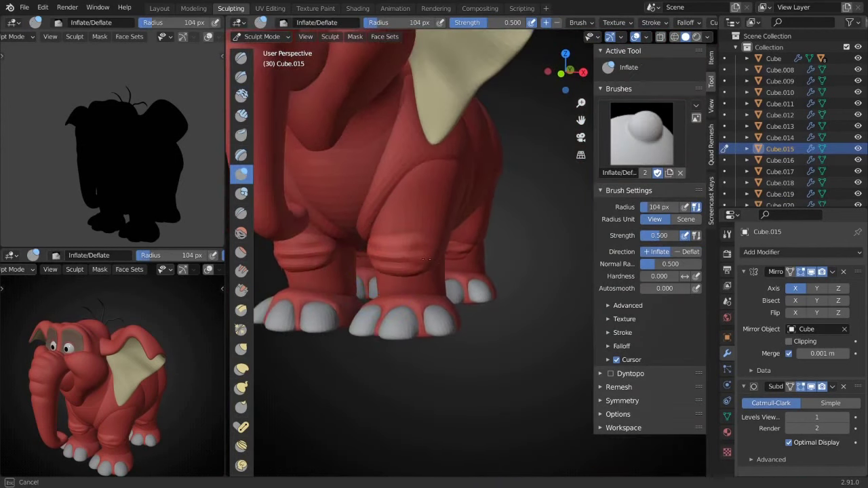
- Carve a sharp crease into the knee fold of the other front leg
key(g)
scroll(400, 204, up, 2)
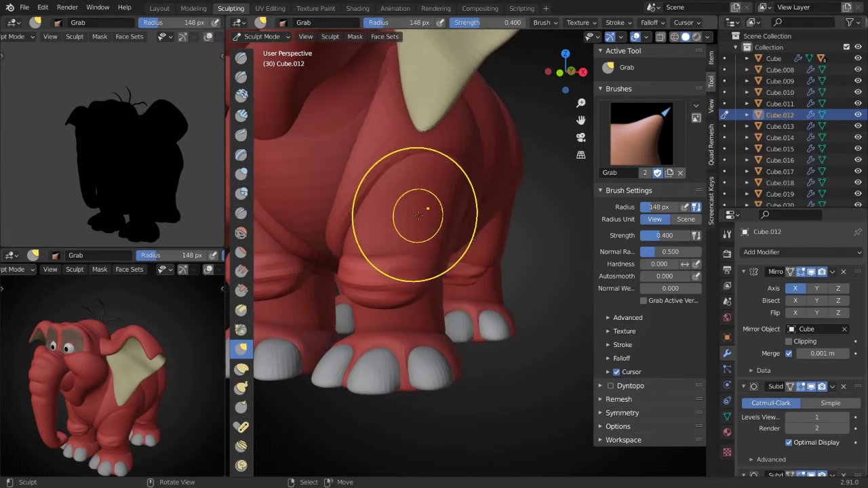
key(i)
scroll(419, 215, down, 5)
mouse_move(419, 215)
middle_down()
mouse_move(388, 274)
mouse_move(414, 230)
middle_up()
scroll(416, 224, up, 4)
key(shift+c)
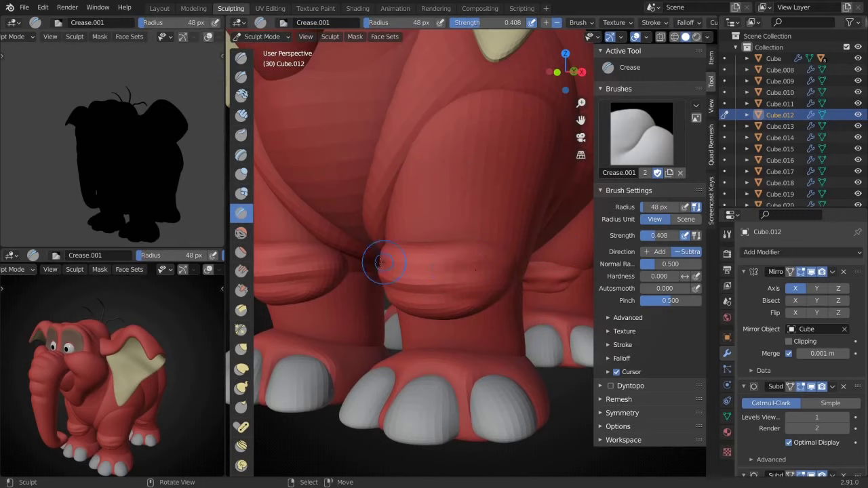
key(alt+q)
mouse_move(481, 265)
middle_down()
mouse_move(450, 297)
mouse_move(348, 301)
mouse_move(401, 242)
middle_up()
- Inflate the knee wrinkle folds on leg Cube.012
key(g)
key(alt+q)
key(i)
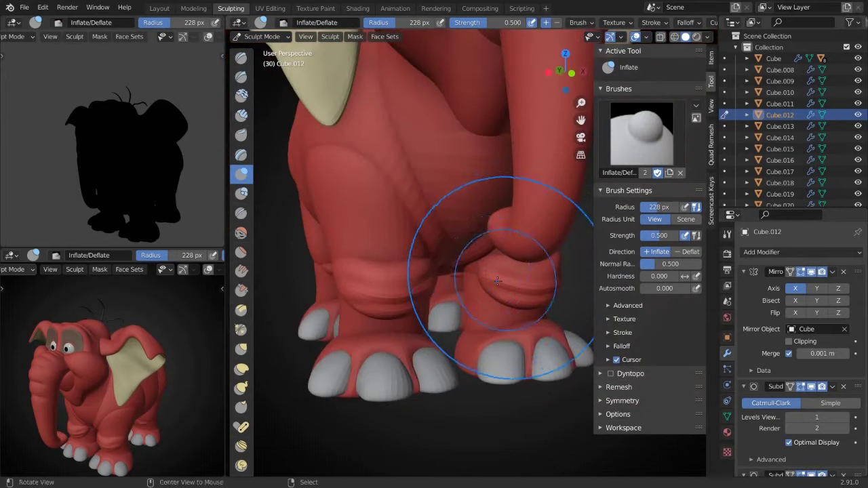
middle_drag(497, 281, 461, 278)
key(g)
key(alt+q)
scroll(500, 256, down, 5)
- Orbit around the whole elephant to a front view of its legs
middle_drag(178, 398, 108, 366)
scroll(462, 257, down, 3)
middle_drag(461, 258, 648, 292)
key(alt+q)
key(alt+q)
key(alt+q)
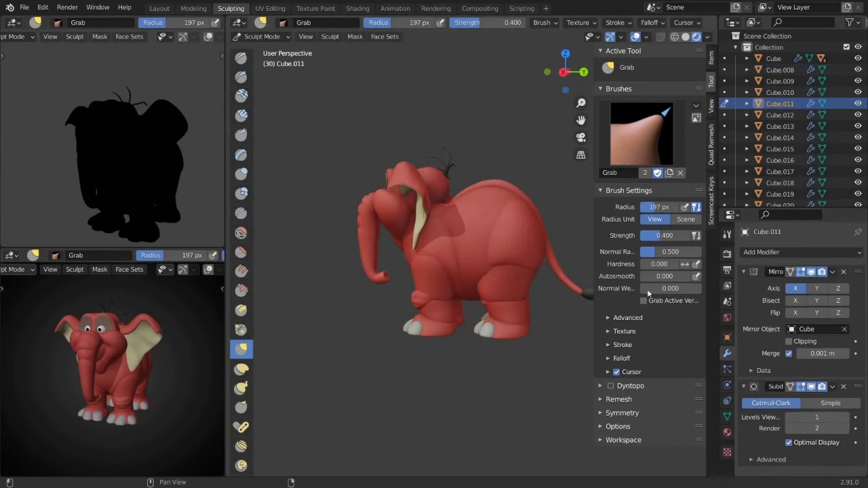
middle_drag(535, 310, 611, 312)
scroll(434, 271, up, 3)
scroll(434, 271, up, 3)
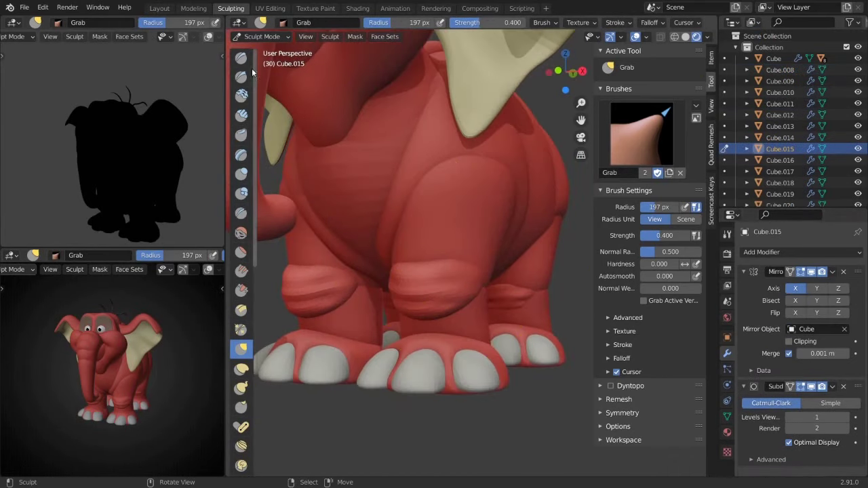
- Pull Cube.015's knee fold into shape with a 168 px Grab brush
key(alt+q)
click(241, 76)
key(f)
middle_drag(420, 278, 475, 285)
key(g)
key(f)
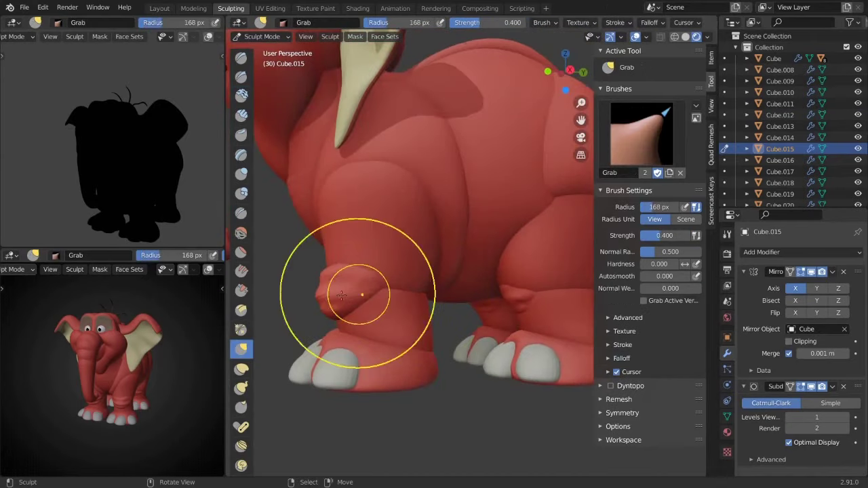
click(431, 313)
middle_drag(431, 313, 484, 310)
scroll(397, 310, down, 3)
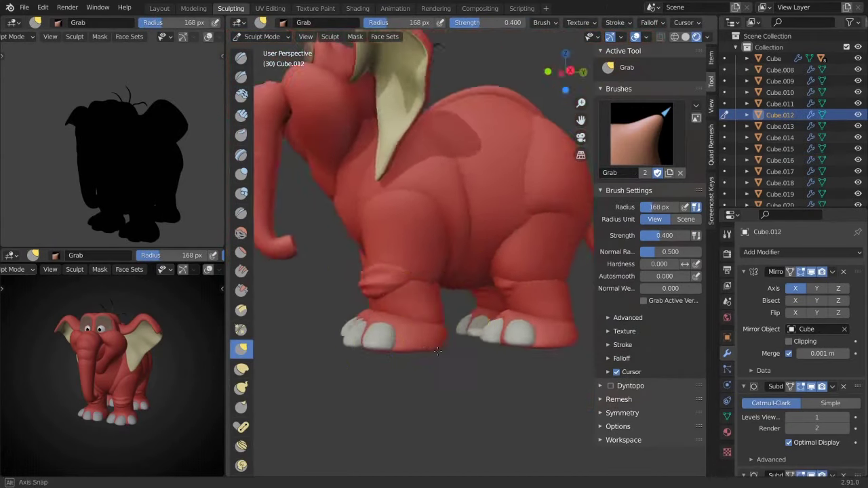